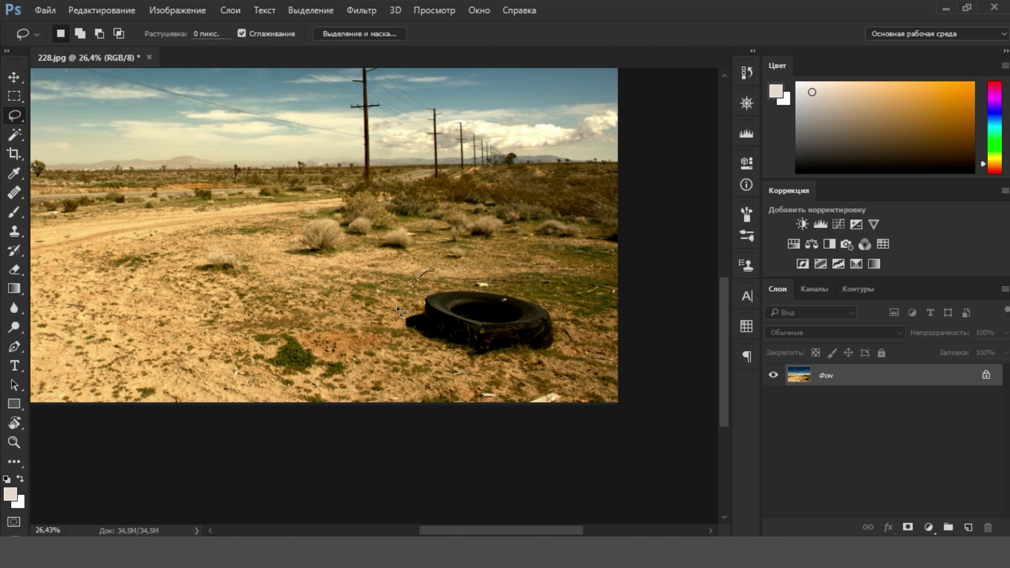
Step: Fill the lassoed tyre area with a Content-Aware fill and deselect it
{"action": "key", "text": "shift+F5"}
{"action": "left_click", "coordinate": [519, 149]}
{"action": "left_click", "coordinate": [441, 201]}
{"action": "key", "text": "Return"}
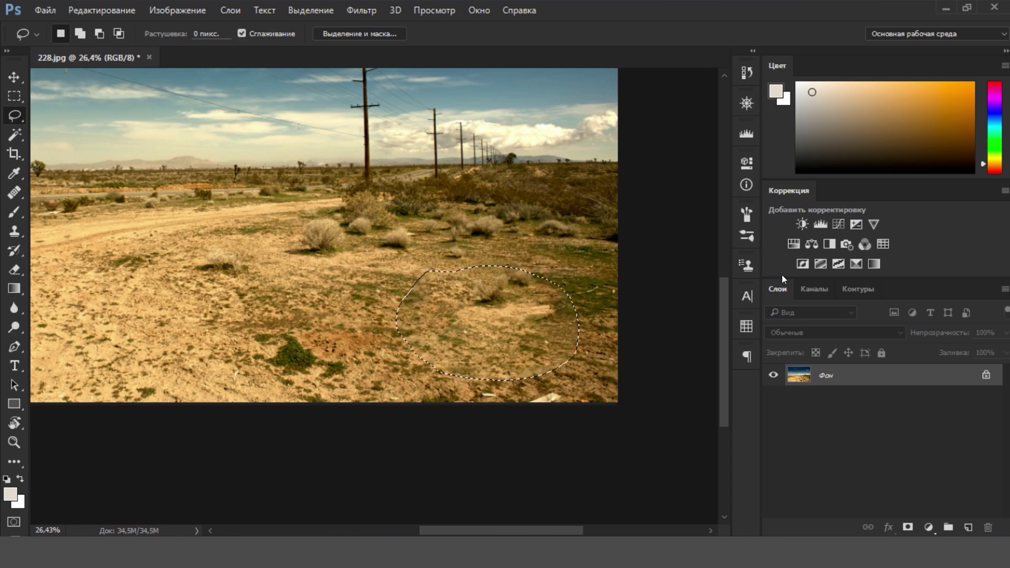
{"action": "key", "text": "ctrl+d"}
Step: Start Clone Stamp touch-ups, sampling clean ground as the source
{"action": "scroll", "coordinate": [521, 375], "scroll_direction": "up", "scroll_amount": 5}
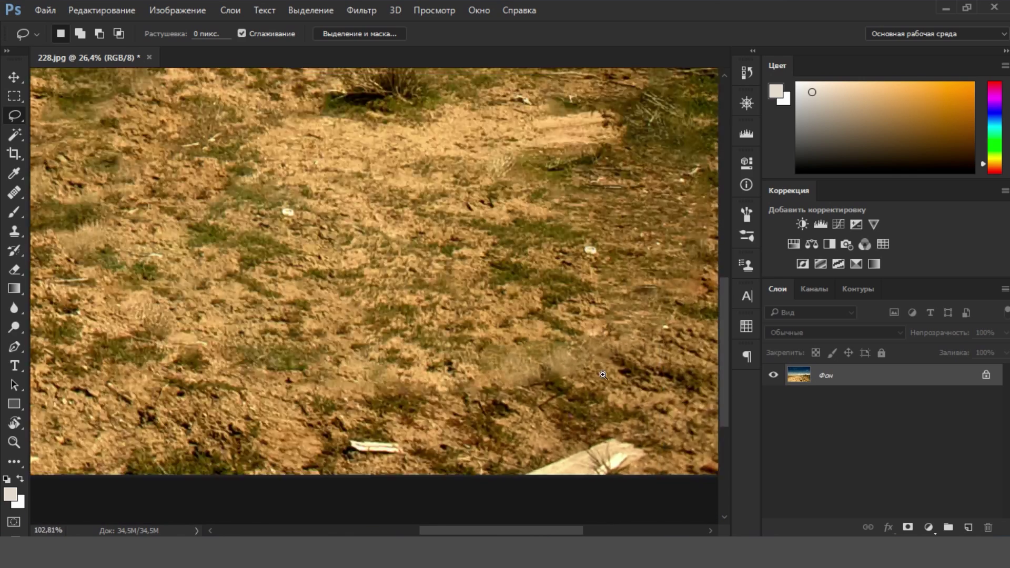
{"action": "key", "text": "s"}
{"action": "left_click", "coordinate": [411, 422], "text": "alt"}
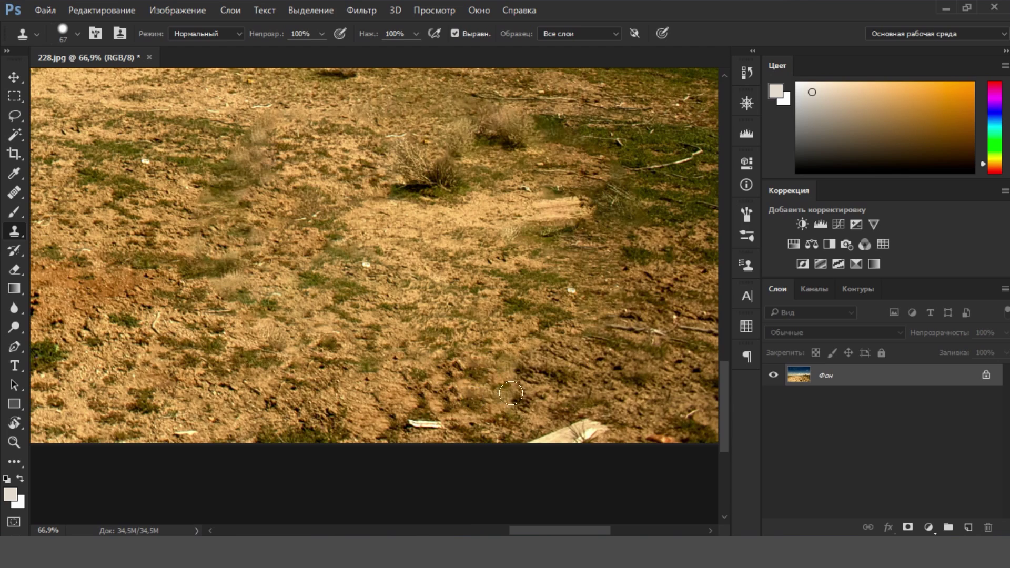
{"action": "scroll", "coordinate": [511, 393], "scroll_direction": "down", "scroll_amount": 5}
Step: Unlock the background as Слой 0, place photo 1392 and put it beneath Слой 0
{"action": "double_click", "coordinate": [866, 377]}
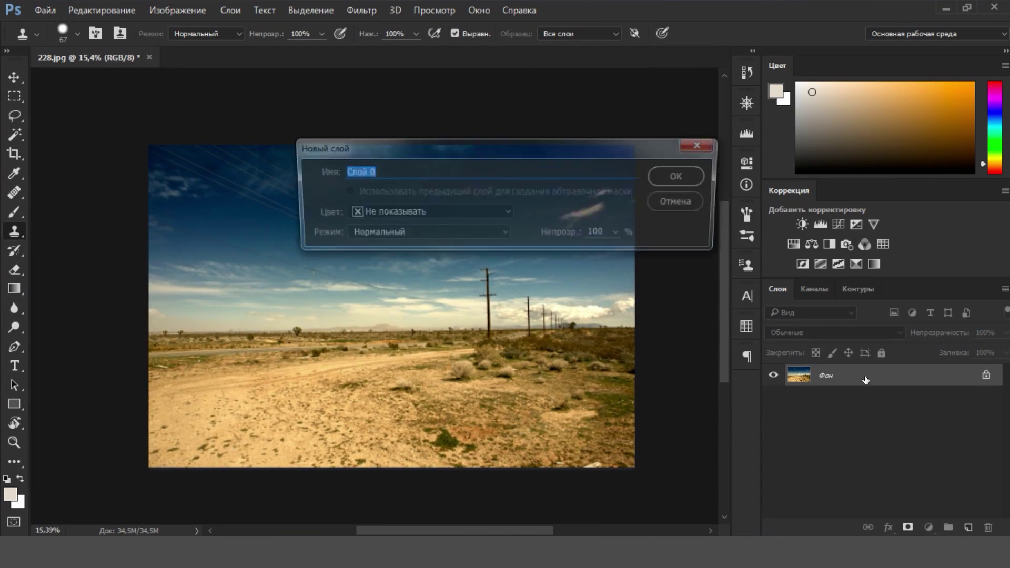
{"action": "key", "text": "Return"}
{"action": "left_click_drag", "start_coordinate": [356, 199], "coordinate": [554, 387]}
{"action": "key", "text": "Return"}
{"action": "left_click_drag", "start_coordinate": [823, 397], "coordinate": [816, 374]}
Step: Mask Слой 0, paint out the sky in black, and shift the layer up to the horizon
{"action": "key", "text": "b"}
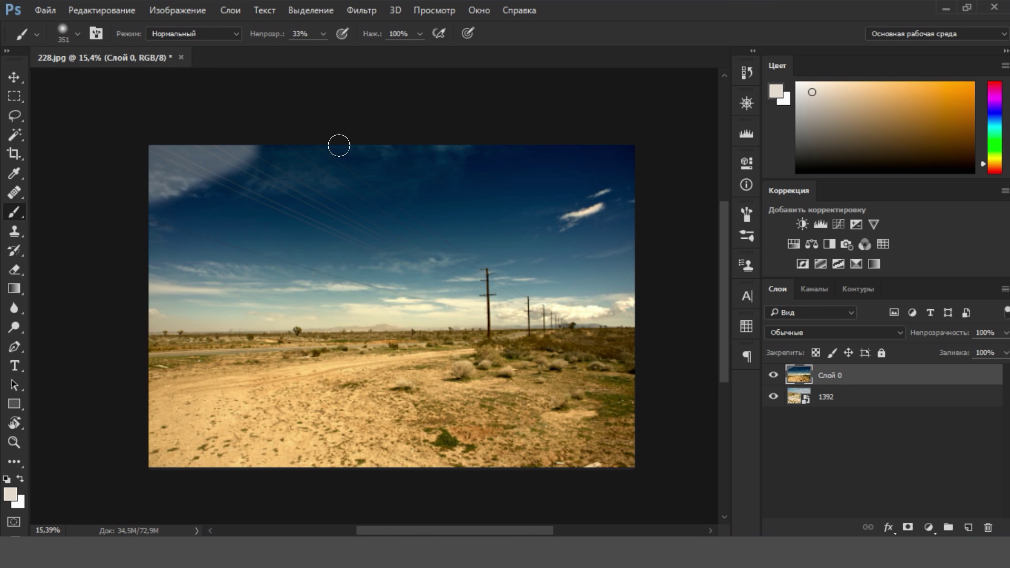
{"action": "key", "text": "d"}
{"action": "left_click", "coordinate": [909, 527]}
{"action": "mouse_move", "coordinate": [237, 128]}
{"action": "left_mouse_down"}
{"action": "mouse_move", "coordinate": [400, 174]}
{"action": "mouse_move", "coordinate": [447, 310]}
{"action": "mouse_move", "coordinate": [528, 159]}
{"action": "mouse_move", "coordinate": [423, 264]}
{"action": "left_mouse_up"}
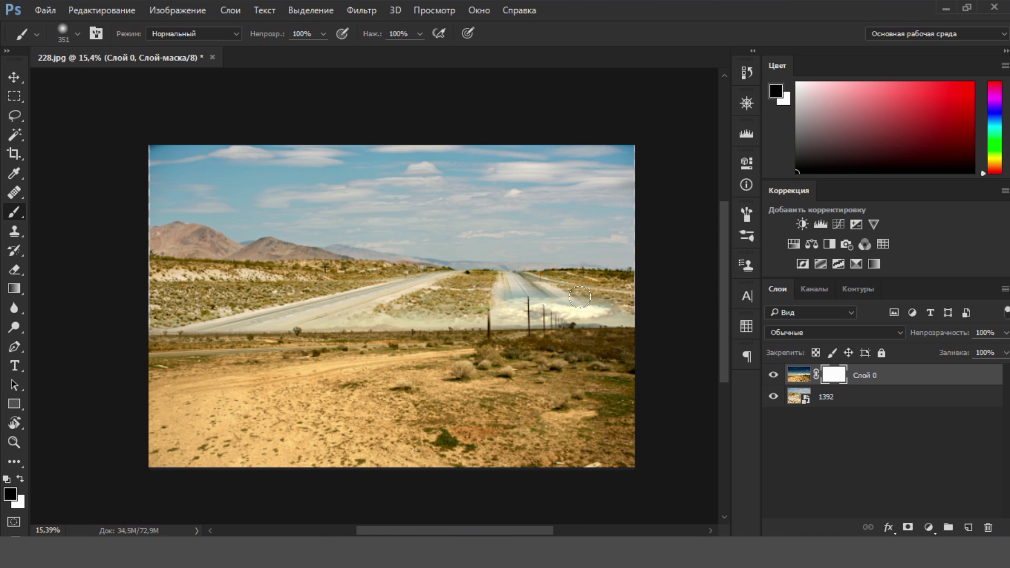
{"action": "key", "text": "v"}
{"action": "left_click_drag", "start_coordinate": [424, 419], "coordinate": [426, 370]}
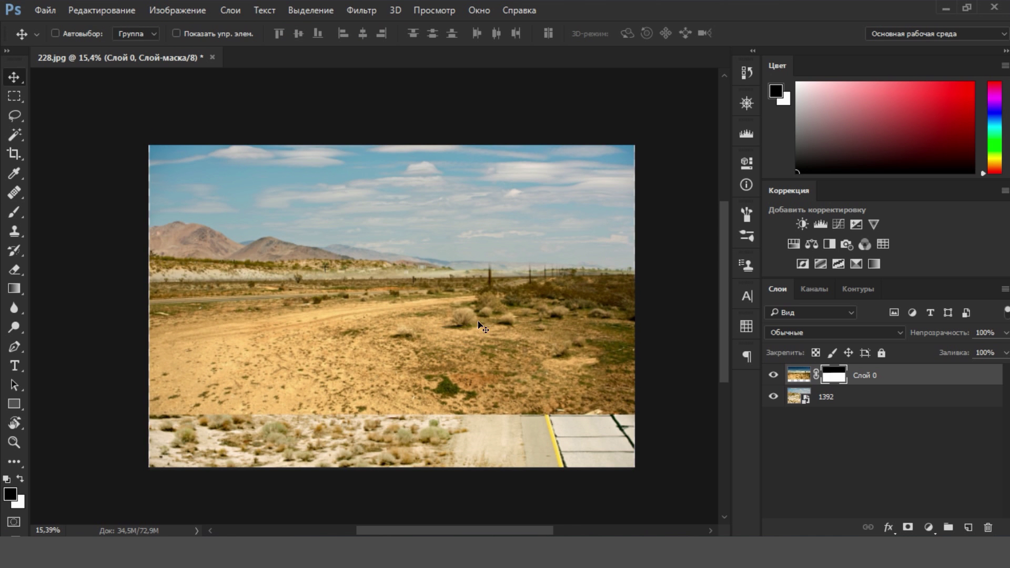
Step: Paint away the power poles on the mask and nudge Слой 0 down to align the horizon
{"action": "key", "text": "b"}
{"action": "left_click_drag", "start_coordinate": [477, 284], "coordinate": [637, 251]}
{"action": "scroll", "coordinate": [463, 254], "scroll_direction": "up", "scroll_amount": 5}
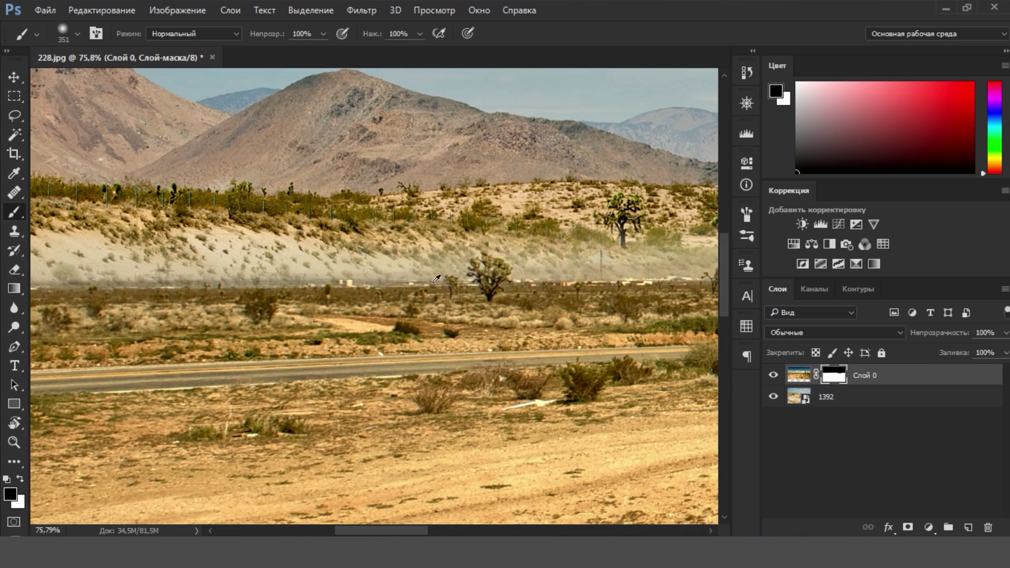
{"action": "key", "text": "v"}
{"action": "mouse_move", "coordinate": [489, 326]}
{"action": "left_mouse_down"}
{"action": "mouse_move", "coordinate": [489, 356]}
{"action": "mouse_move", "coordinate": [504, 343]}
{"action": "mouse_move", "coordinate": [504, 357]}
{"action": "mouse_move", "coordinate": [508, 342]}
{"action": "left_mouse_up"}
{"action": "scroll", "coordinate": [473, 337], "scroll_direction": "down", "scroll_amount": 5}
Step: Commit a 16:9 crop and reposition layer 1392 inside the frame
{"action": "key", "text": "c"}
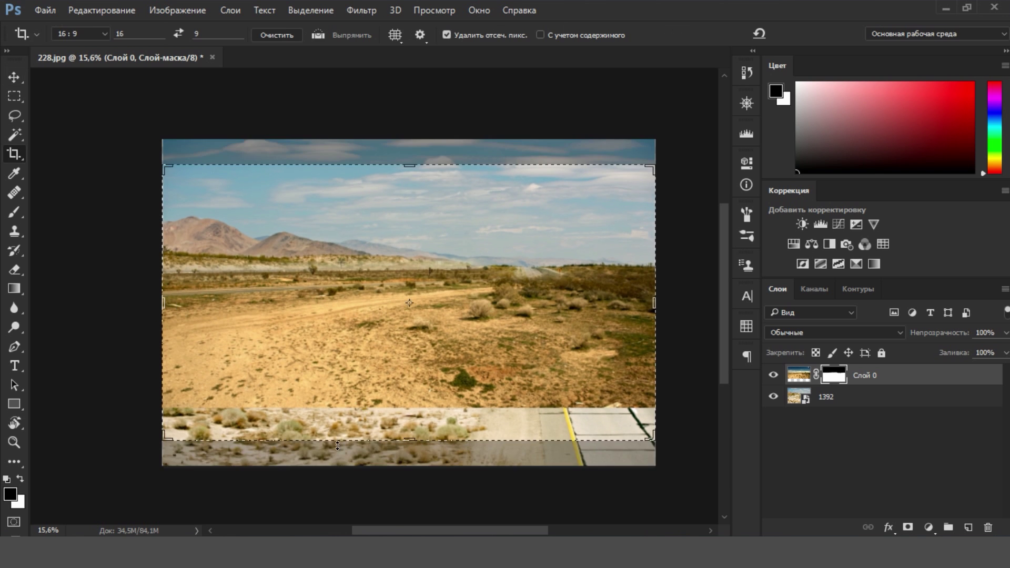
{"action": "mouse_move", "coordinate": [441, 300]}
{"action": "left_mouse_down"}
{"action": "mouse_move", "coordinate": [441, 326]}
{"action": "mouse_move", "coordinate": [416, 334]}
{"action": "left_mouse_up"}
{"action": "key", "text": "Return"}
{"action": "key", "text": "v"}
{"action": "scroll", "coordinate": [416, 332], "scroll_direction": "up", "scroll_amount": 2}
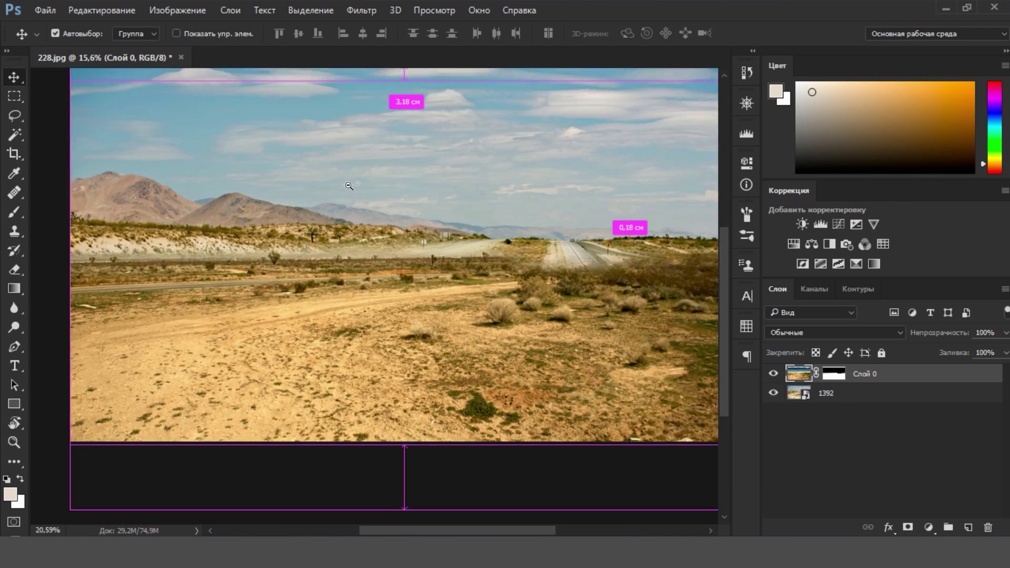
{"action": "left_click", "coordinate": [812, 395]}
{"action": "mouse_move", "coordinate": [560, 216]}
{"action": "left_mouse_down"}
{"action": "mouse_move", "coordinate": [572, 227]}
{"action": "mouse_move", "coordinate": [573, 214]}
{"action": "left_mouse_up"}
Step: Paint white on Слой 0's mask to bring the distant road back
{"action": "left_click", "coordinate": [834, 373]}
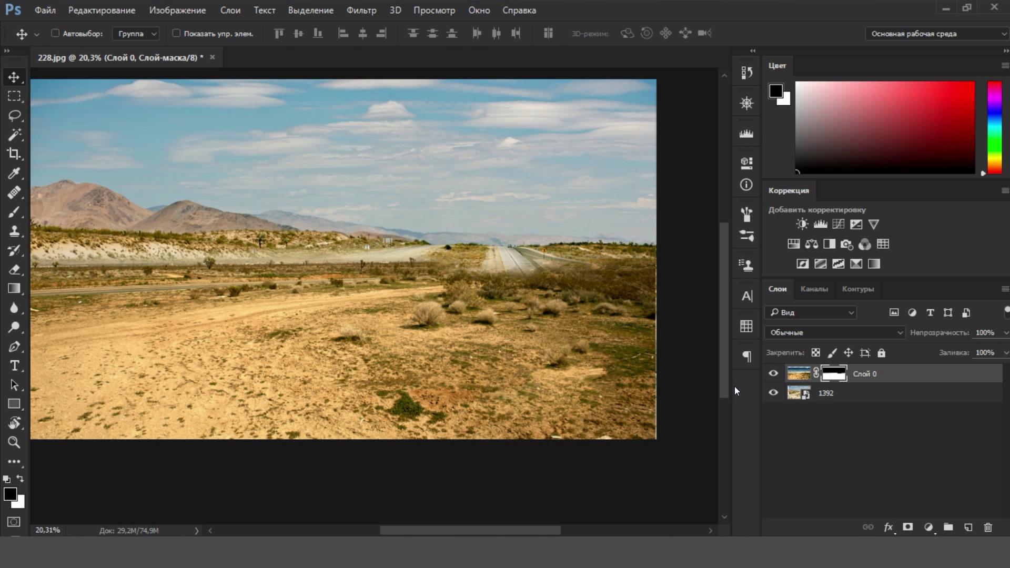
{"action": "key", "text": "b"}
{"action": "key", "text": "d"}
{"action": "left_click_drag", "start_coordinate": [532, 260], "coordinate": [474, 278]}
Step: Nudge layer 1392 left to cover the transparent gap
{"action": "left_click", "coordinate": [361, 260], "text": "alt"}
{"action": "key", "text": "ctrl+plus"}
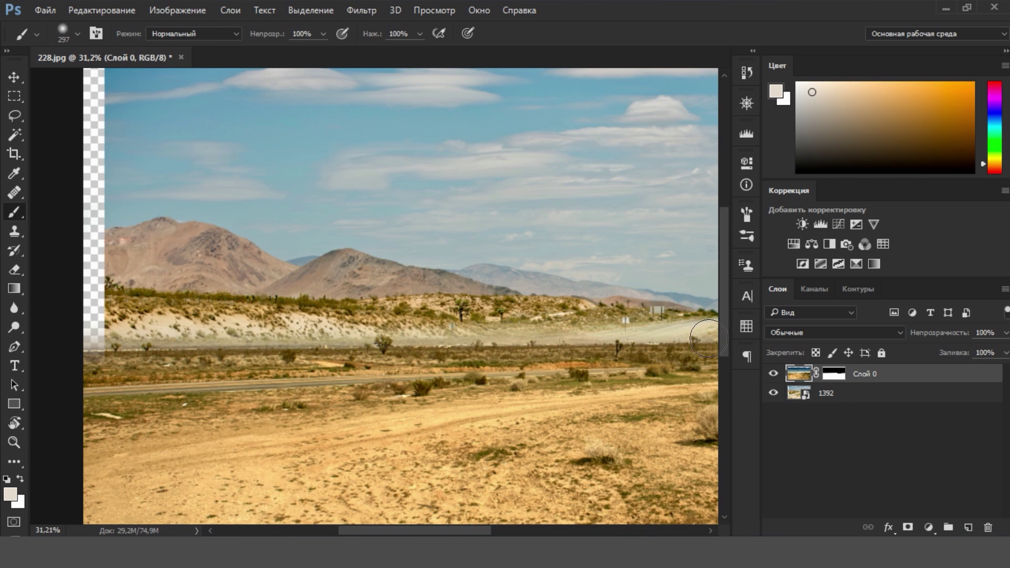
{"action": "left_click", "coordinate": [813, 394]}
{"action": "key", "text": "v"}
{"action": "key", "text": "shift+Left"}
{"action": "key", "text": "shift+Left"}
{"action": "key", "text": "shift+Left"}
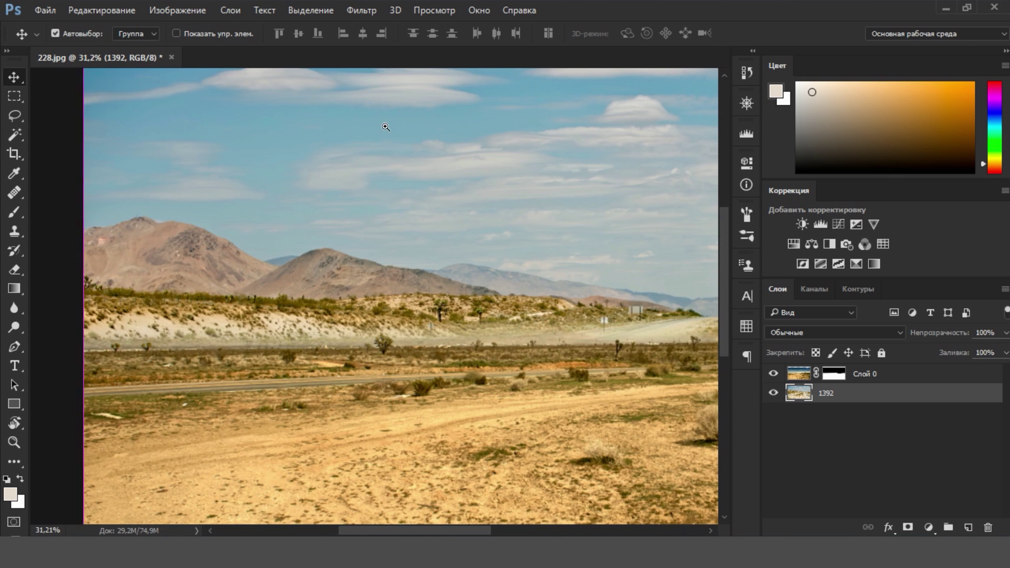
{"action": "key", "text": "ctrl+minus"}
{"action": "key", "text": "ctrl+minus"}
{"action": "key", "text": "ctrl+minus"}
Step: Place hill photo 505, flip it horizontally, and position it at the lower right
{"action": "left_click_drag", "start_coordinate": [292, 270], "coordinate": [522, 245]}
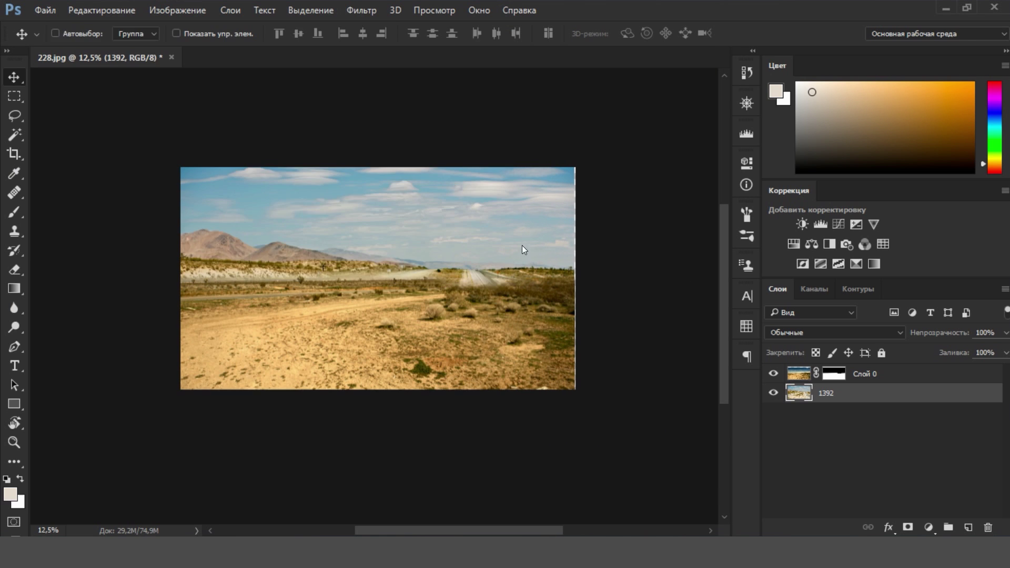
{"action": "right_click", "coordinate": [481, 286]}
{"action": "left_click", "coordinate": [526, 519]}
{"action": "mouse_move", "coordinate": [511, 346]}
{"action": "left_mouse_down"}
{"action": "mouse_move", "coordinate": [545, 379]}
{"action": "mouse_move", "coordinate": [550, 372]}
{"action": "left_mouse_up"}
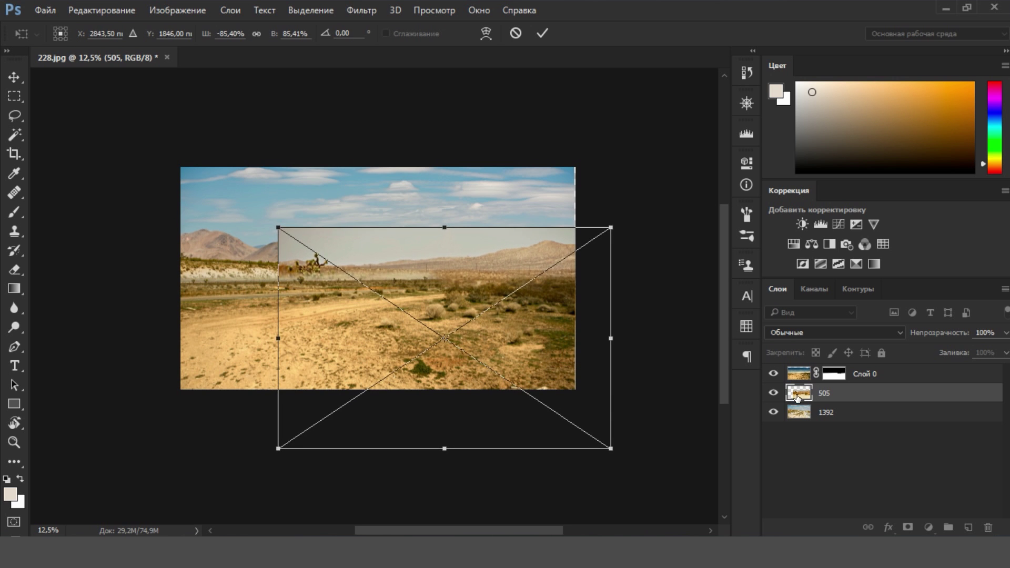
{"action": "key", "text": "Return"}
{"action": "key", "text": "ctrl+0"}
Step: Mask layer 505 and paint out its left part and edges in black
{"action": "key", "text": "b"}
{"action": "left_click", "coordinate": [908, 527]}
{"action": "key", "text": "d"}
{"action": "key", "text": "x"}
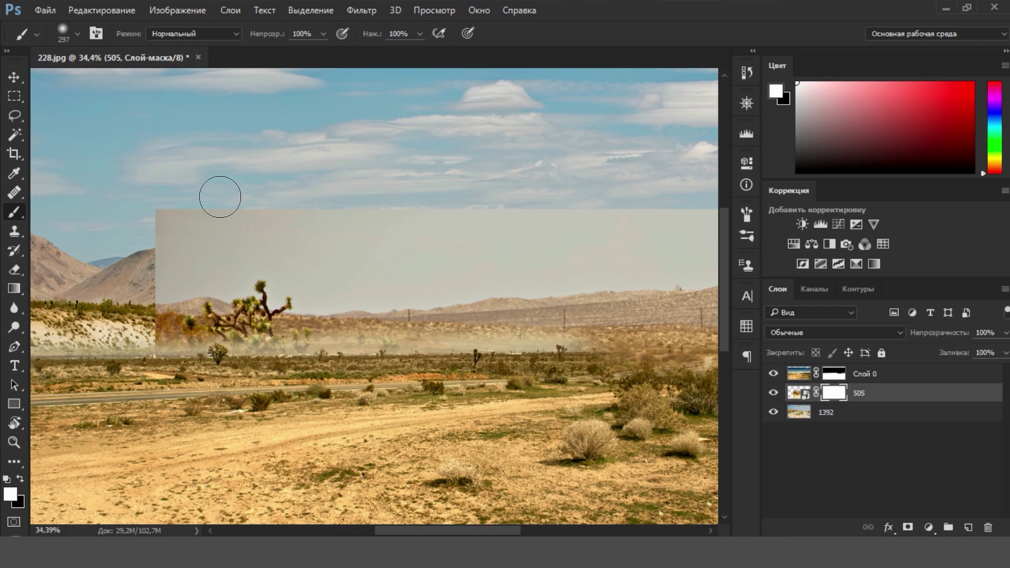
{"action": "left_click_drag", "start_coordinate": [219, 197], "coordinate": [486, 208]}
{"action": "scroll", "coordinate": [518, 286], "scroll_direction": "up", "scroll_amount": 3}
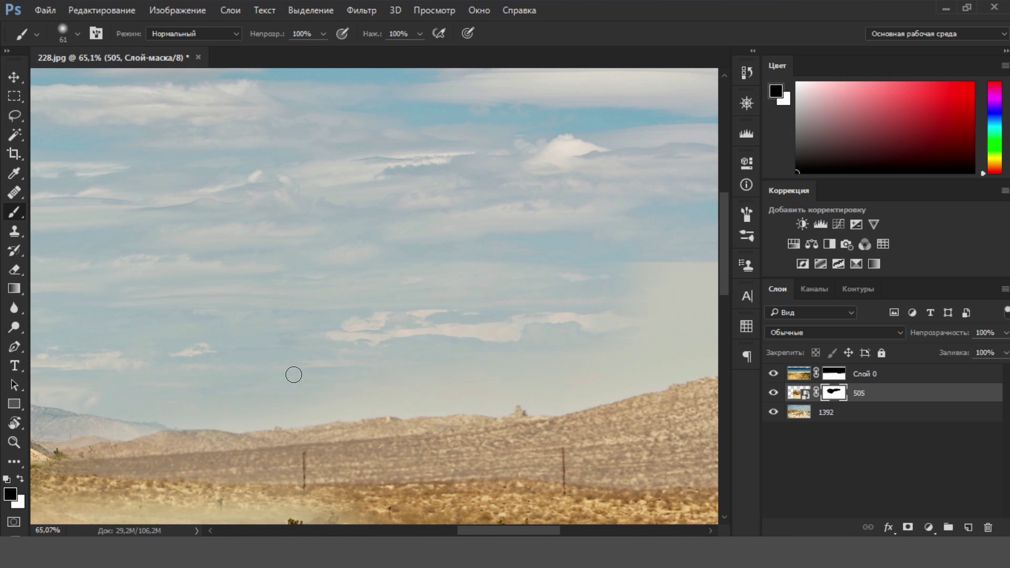
{"action": "mouse_move", "coordinate": [520, 392]}
{"action": "left_mouse_down"}
{"action": "mouse_move", "coordinate": [428, 429]}
{"action": "mouse_move", "coordinate": [323, 338]}
{"action": "left_mouse_up"}
{"action": "key", "text": "bracketright"}
{"action": "key", "text": "bracketright"}
{"action": "key", "text": "bracketright"}
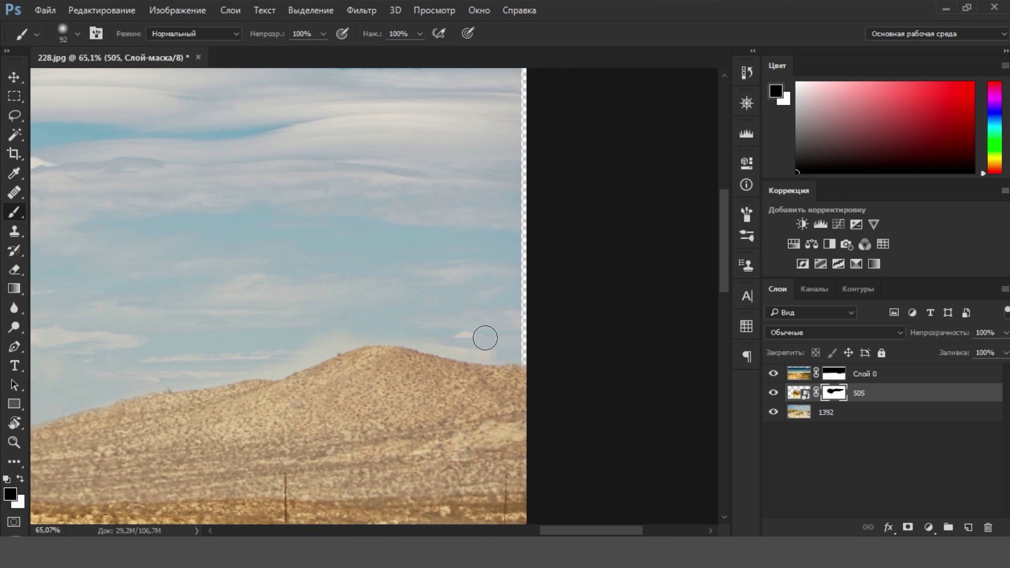
{"action": "scroll", "coordinate": [480, 325], "scroll_direction": "down", "scroll_amount": 3}
{"action": "key", "text": "alt+bracketright"}
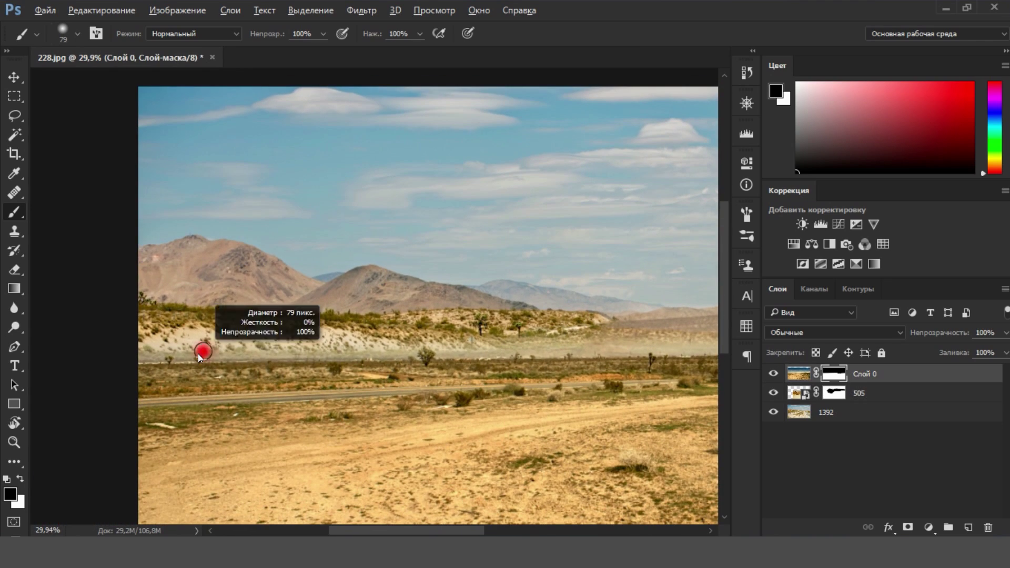
Step: Group the three background layers into Группа 1
{"action": "scroll", "coordinate": [495, 347], "scroll_direction": "up", "scroll_amount": 3}
{"action": "scroll", "coordinate": [421, 347], "scroll_direction": "up", "scroll_amount": 1}
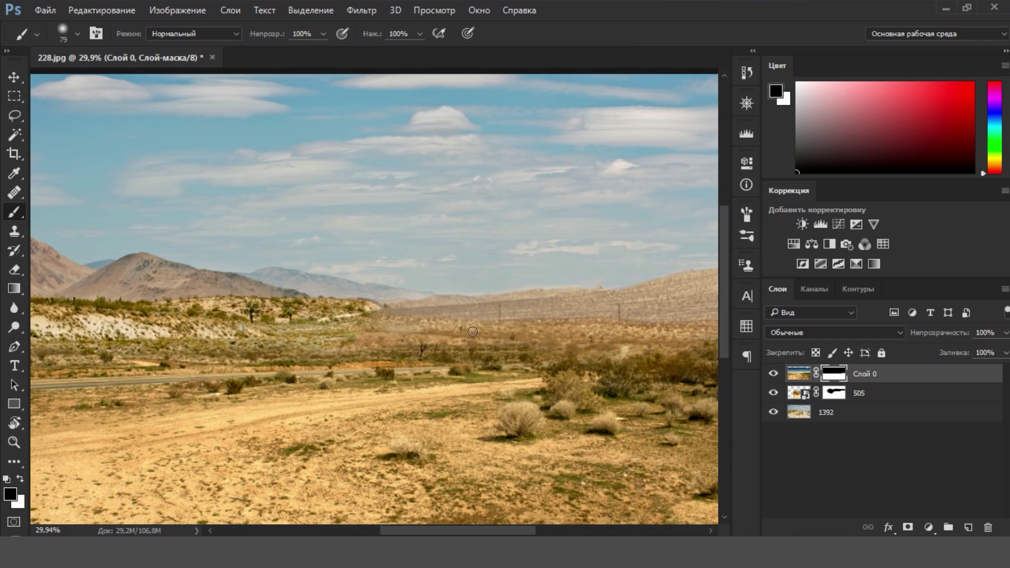
{"action": "scroll", "coordinate": [263, 350], "scroll_direction": "up", "scroll_amount": 2}
{"action": "scroll", "coordinate": [109, 355], "scroll_direction": "up", "scroll_amount": 2}
{"action": "scroll", "coordinate": [109, 354], "scroll_direction": "down", "scroll_amount": 8}
{"action": "scroll", "coordinate": [390, 418], "scroll_direction": "down", "scroll_amount": 4}
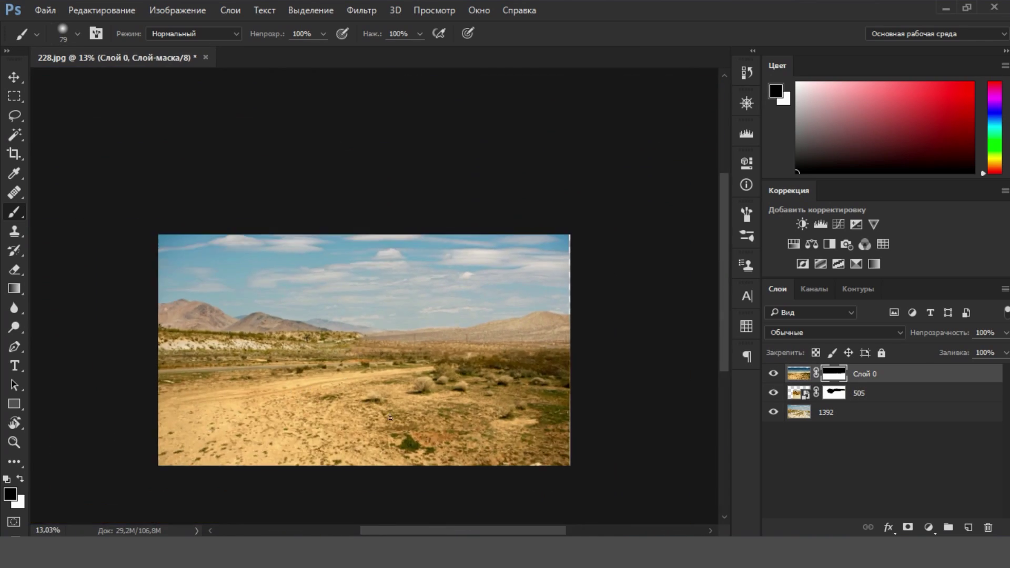
{"action": "scroll", "coordinate": [329, 463], "scroll_direction": "up", "scroll_amount": 1}
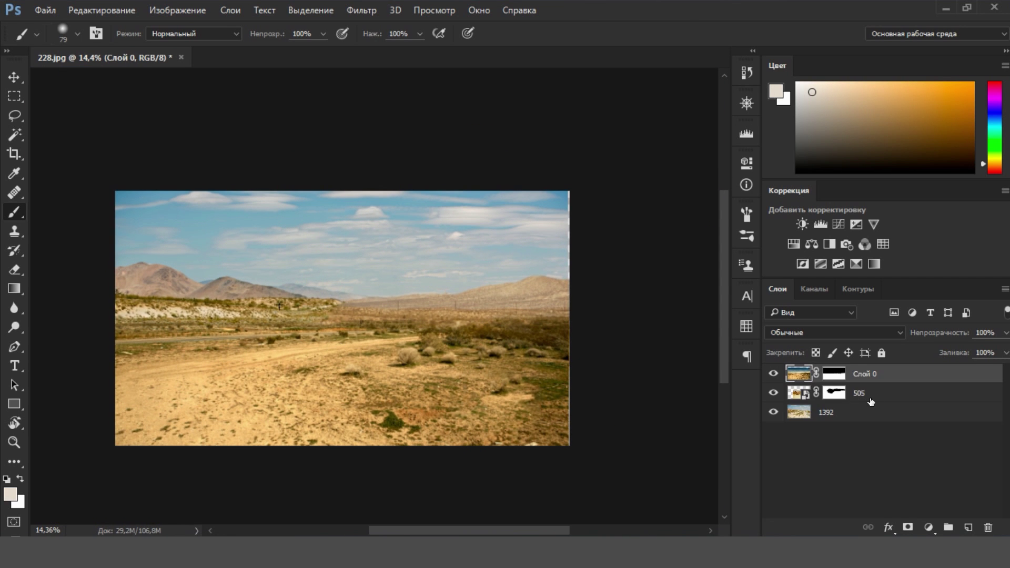
{"action": "left_click", "coordinate": [826, 412], "text": "shift"}
{"action": "key", "text": "ctrl+g"}
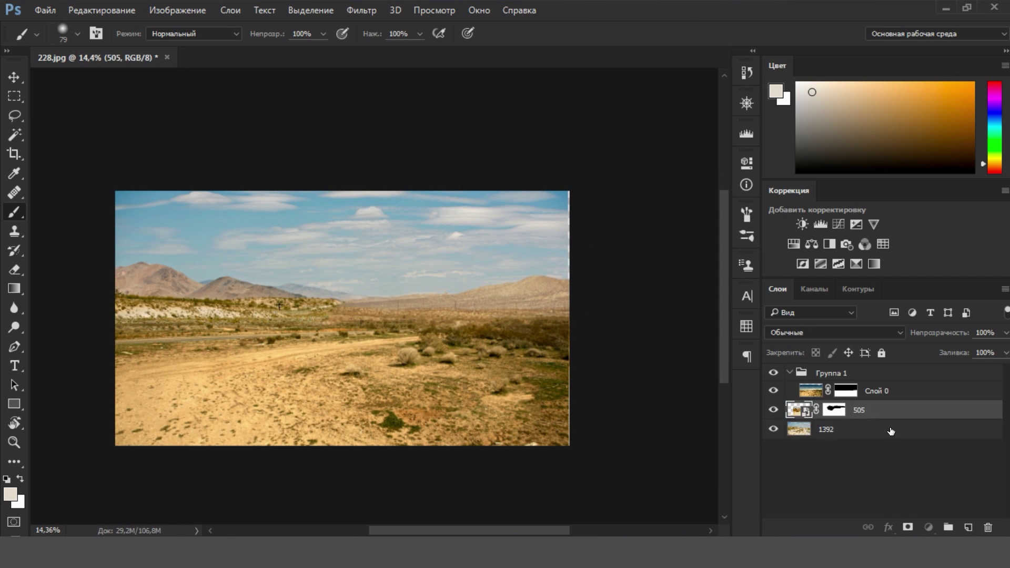
Step: Rename the new background group to 'фон'
{"action": "left_click", "coordinate": [789, 372]}
{"action": "double_click", "coordinate": [826, 372]}
{"action": "type", "text": "фон"}
{"action": "scroll", "coordinate": [348, 336], "scroll_direction": "up", "scroll_amount": 1}
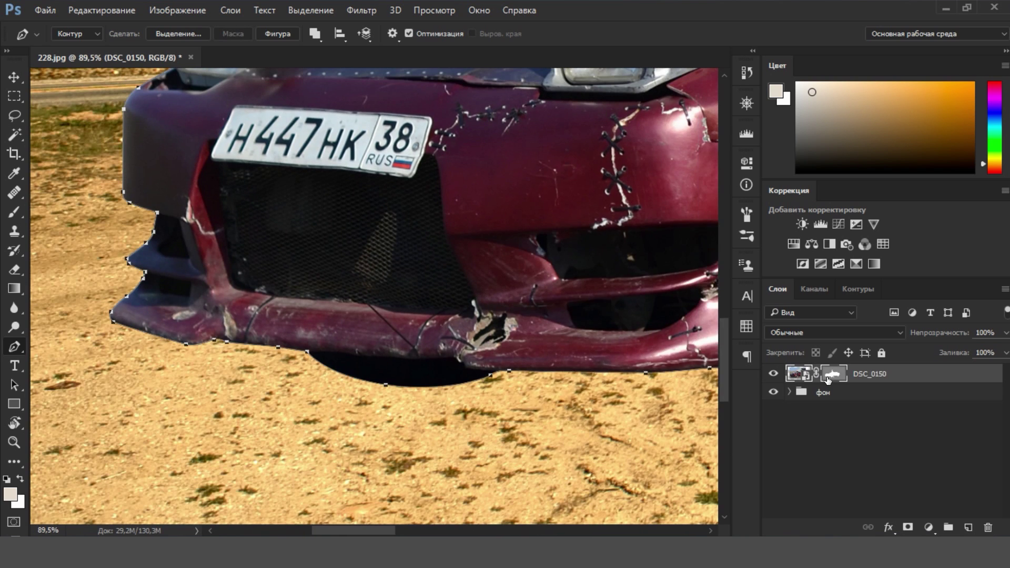
Step: Feather DSC_0150's vector mask to 1.7 px and check the shoulder edge
{"action": "double_click", "coordinate": [828, 379]}
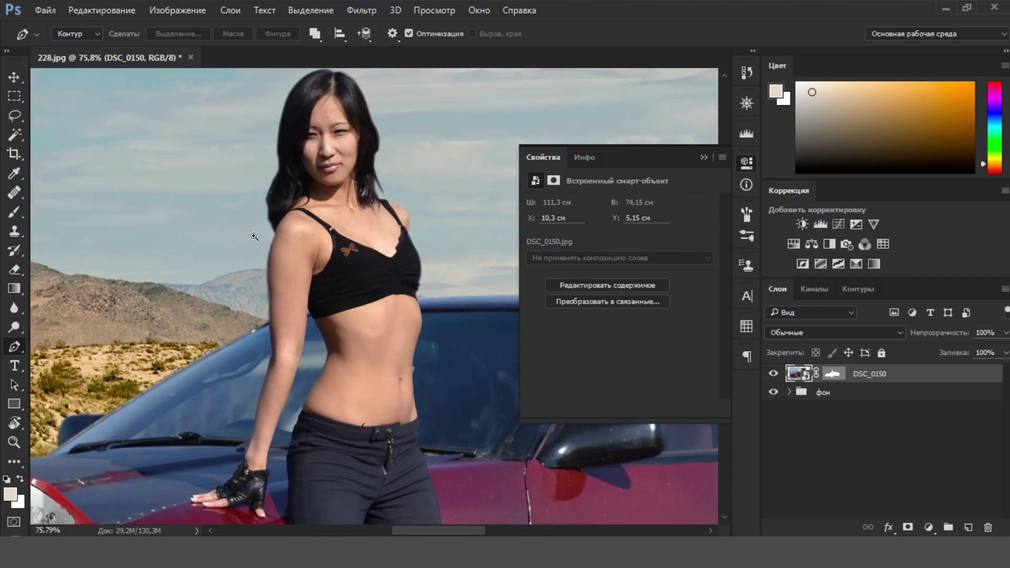
{"action": "left_click", "coordinate": [254, 236]}
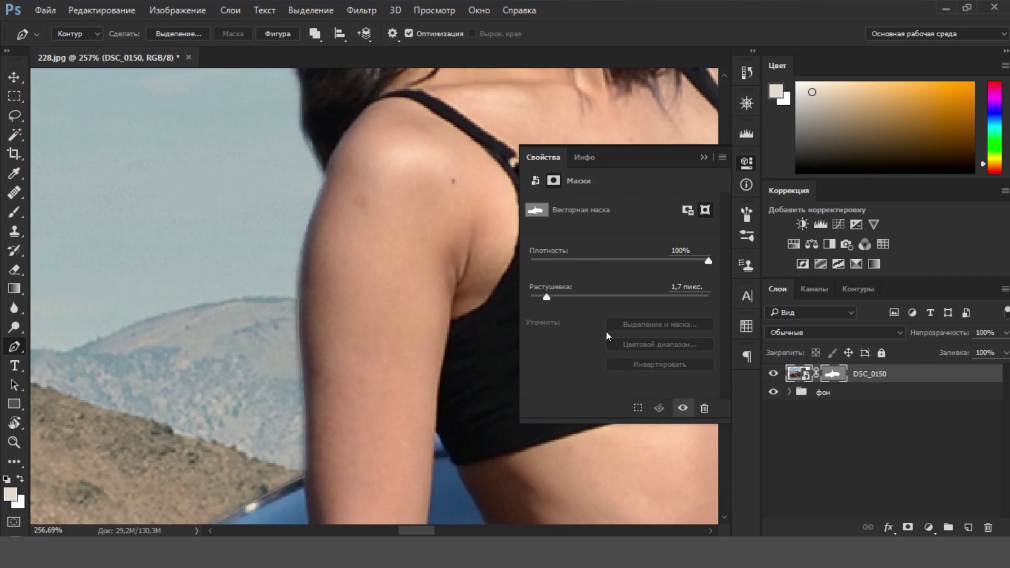
{"action": "scroll", "coordinate": [280, 304], "scroll_direction": "down", "scroll_amount": 3}
{"action": "scroll", "coordinate": [280, 304], "scroll_direction": "down", "scroll_amount": 3}
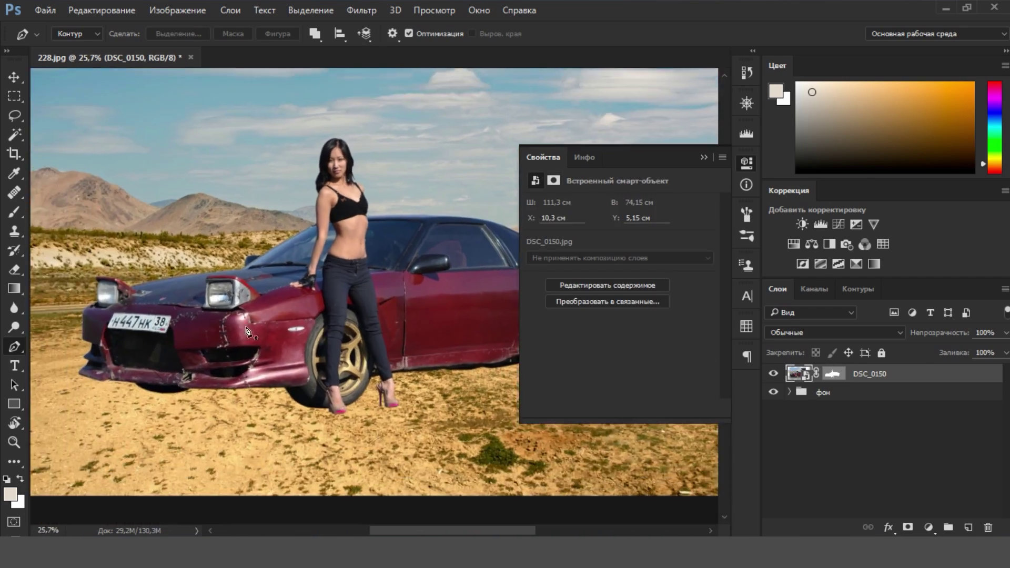
{"action": "scroll", "coordinate": [280, 304], "scroll_direction": "down", "scroll_amount": 3}
{"action": "scroll", "coordinate": [280, 304], "scroll_direction": "up", "scroll_amount": 2}
{"action": "scroll", "coordinate": [437, 330], "scroll_direction": "up", "scroll_amount": 2}
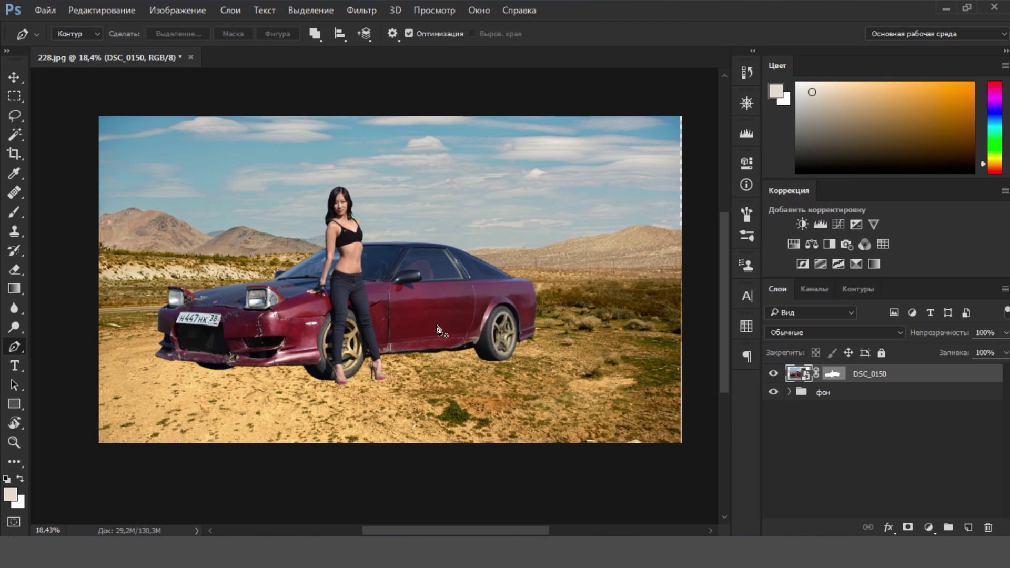
Step: Add an empty Слой 1 above DSC_0150 and turn off the cut-out mask
{"action": "left_click", "coordinate": [834, 375], "text": "shift"}
{"action": "key", "text": "ctrl+shift+alt+n"}
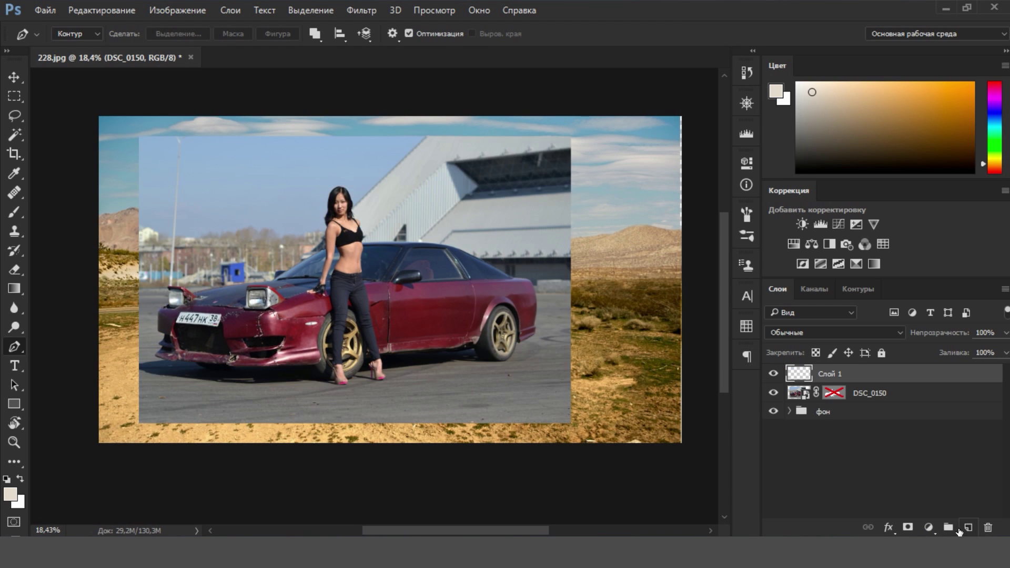
{"action": "scroll", "coordinate": [253, 332], "scroll_direction": "up", "scroll_amount": 2}
{"action": "scroll", "coordinate": [252, 332], "scroll_direction": "up", "scroll_amount": 2}
{"action": "scroll", "coordinate": [252, 331], "scroll_direction": "up", "scroll_amount": 1}
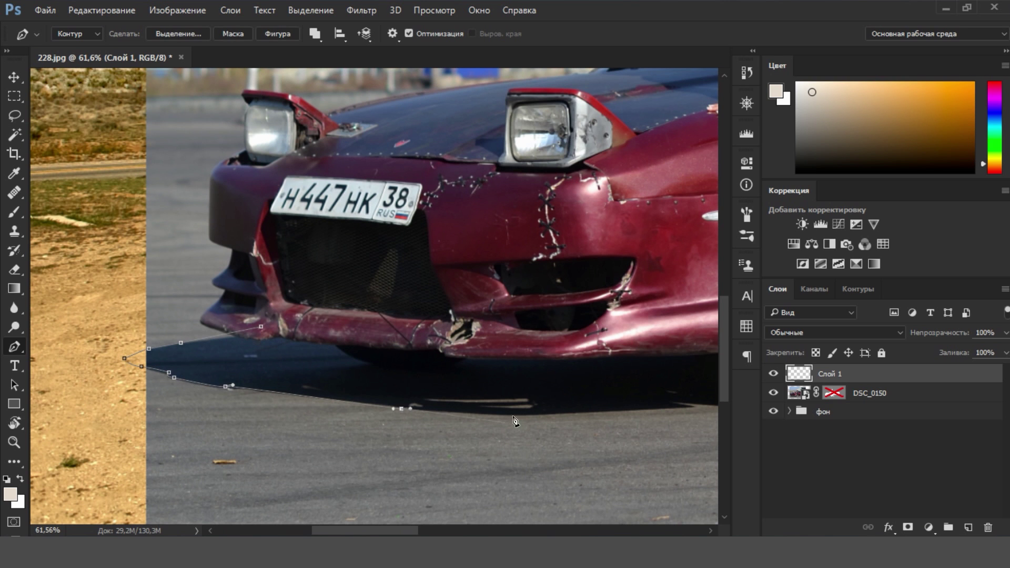
{"action": "scroll", "coordinate": [660, 412], "scroll_direction": "down", "scroll_amount": 1}
{"action": "scroll", "coordinate": [540, 407], "scroll_direction": "up", "scroll_amount": 5}
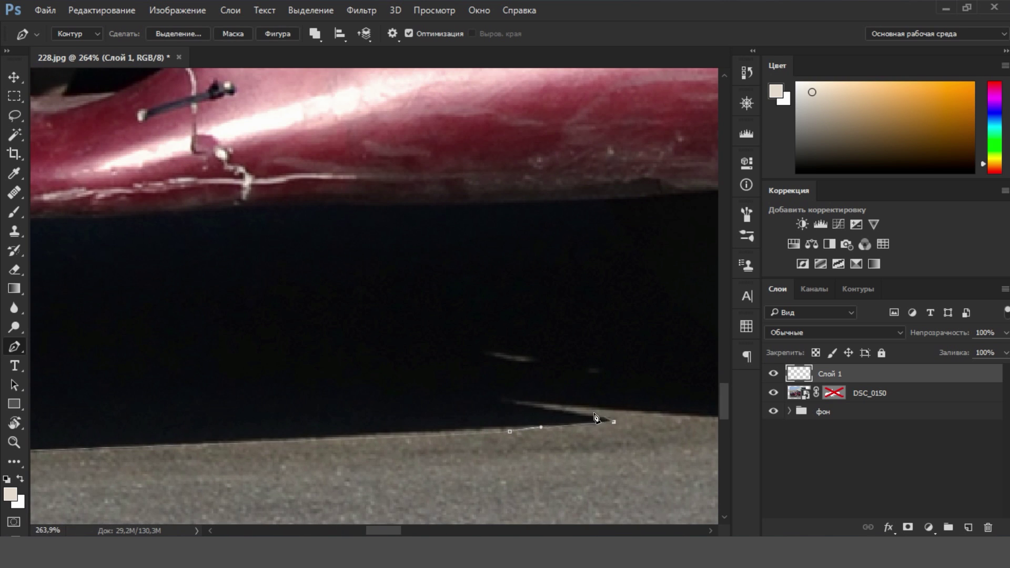
{"action": "scroll", "coordinate": [595, 417], "scroll_direction": "right", "scroll_amount": 5}
{"action": "scroll", "coordinate": [496, 366], "scroll_direction": "right", "scroll_amount": 3}
Step: Trace the shadow outline around the shoe, car edge and rear wheel
{"action": "left_click_drag", "start_coordinate": [400, 364], "coordinate": [423, 368]}
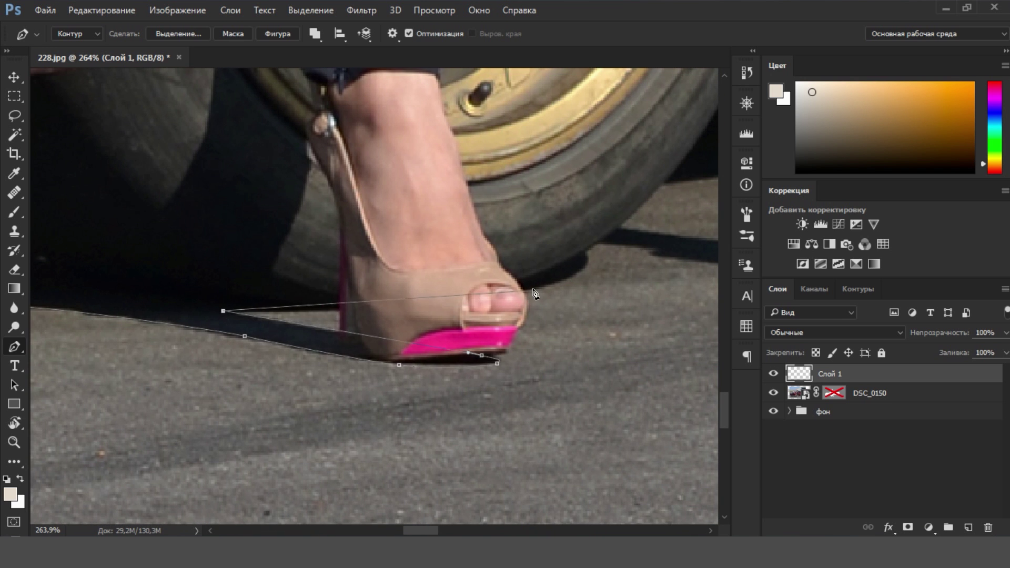
{"action": "left_click_drag", "start_coordinate": [626, 191], "coordinate": [468, 324]}
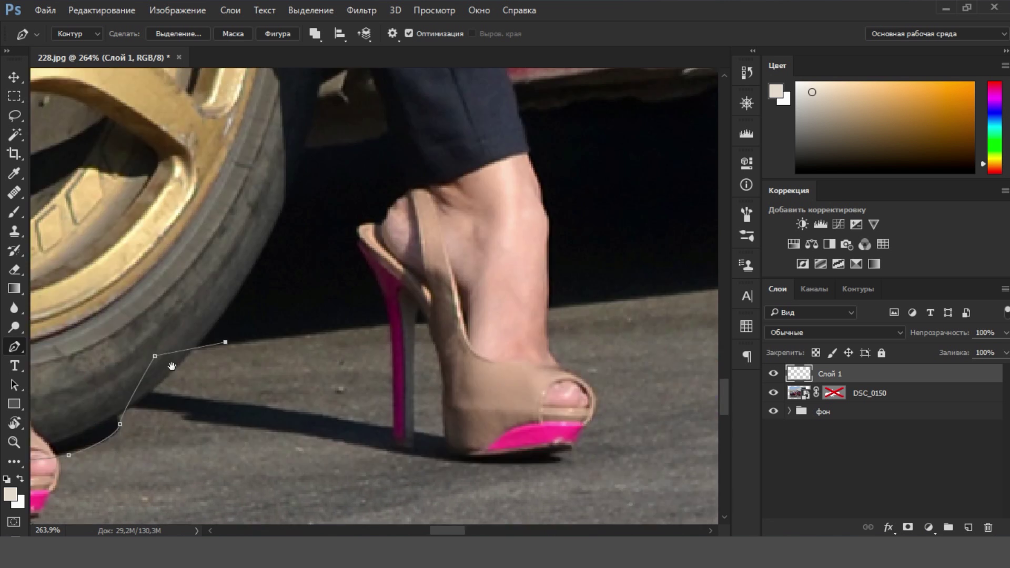
{"action": "left_click_drag", "start_coordinate": [668, 303], "coordinate": [337, 355]}
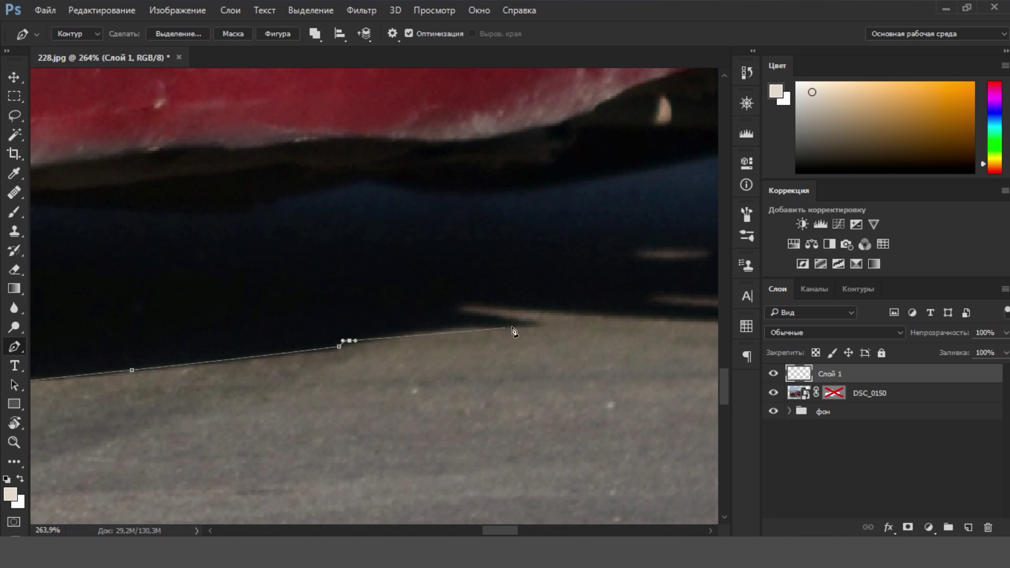
{"action": "left_click_drag", "start_coordinate": [477, 313], "coordinate": [295, 307]}
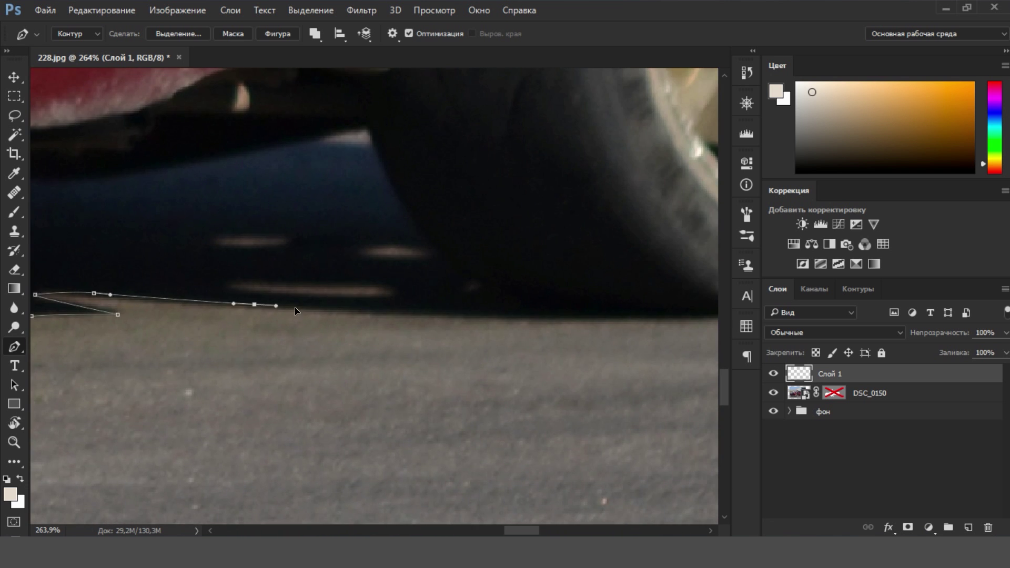
{"action": "left_click", "coordinate": [538, 322]}
{"action": "left_click_drag", "start_coordinate": [538, 322], "coordinate": [167, 327]}
Step: Finish the shadow outline under the car's rear and convert it to a selection
{"action": "left_click", "coordinate": [353, 326]}
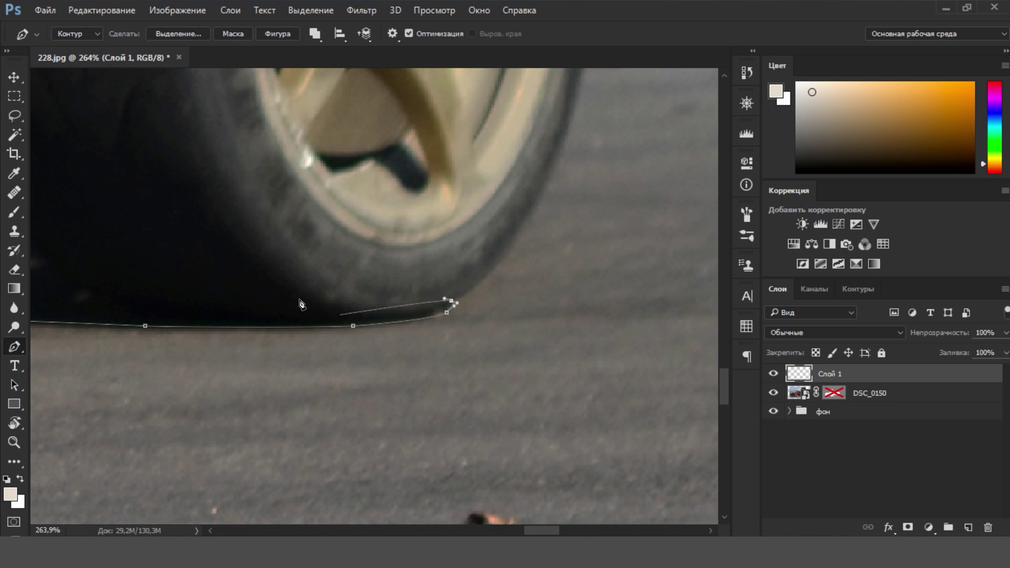
{"action": "left_click_drag", "start_coordinate": [301, 304], "coordinate": [670, 337]}
{"action": "left_click", "coordinate": [381, 189]}
{"action": "left_click_drag", "start_coordinate": [287, 185], "coordinate": [152, 280]}
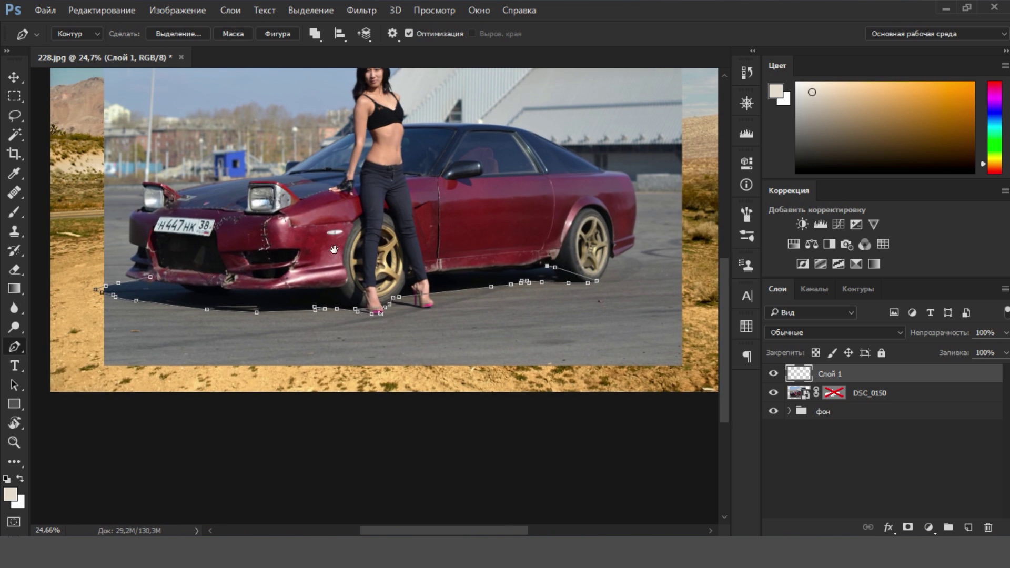
{"action": "left_click", "coordinate": [205, 34]}
Step: Move Слой 1 beneath the car photo and fill the shadow selection with black
{"action": "left_click", "coordinate": [615, 152]}
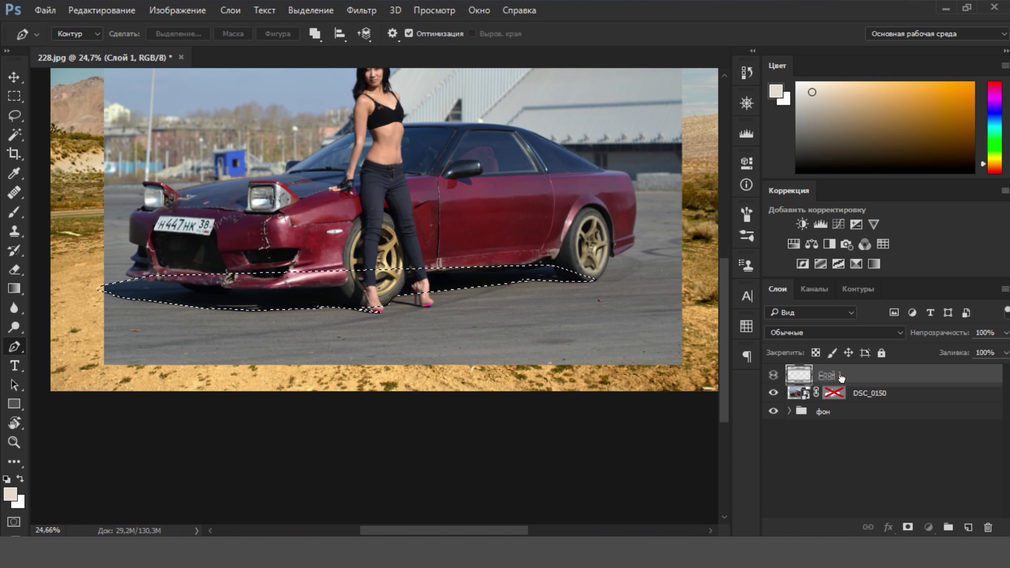
{"action": "left_click_drag", "start_coordinate": [824, 375], "coordinate": [812, 388]}
{"action": "key", "text": "d"}
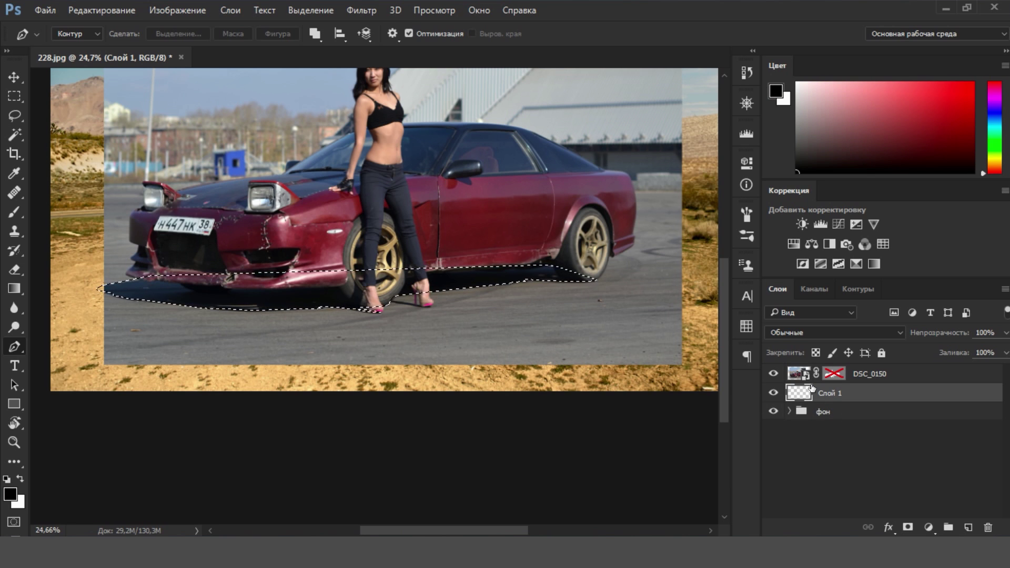
{"action": "key", "text": "alt+BackSpace"}
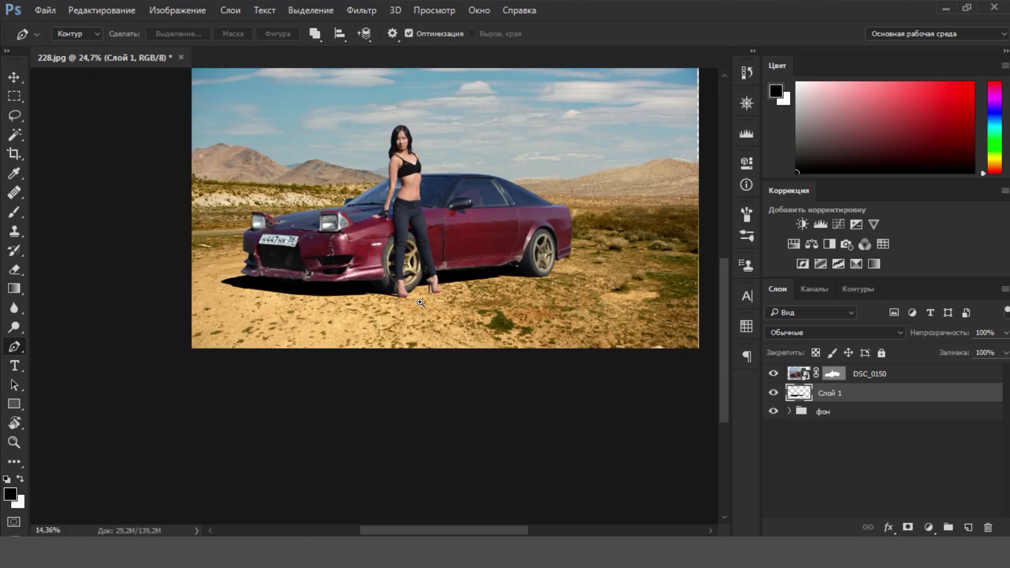
Step: Lasso the light streaks near the wheel and sill and mask them out of the shadow
{"action": "scroll", "coordinate": [485, 315], "scroll_direction": "up", "scroll_amount": 5}
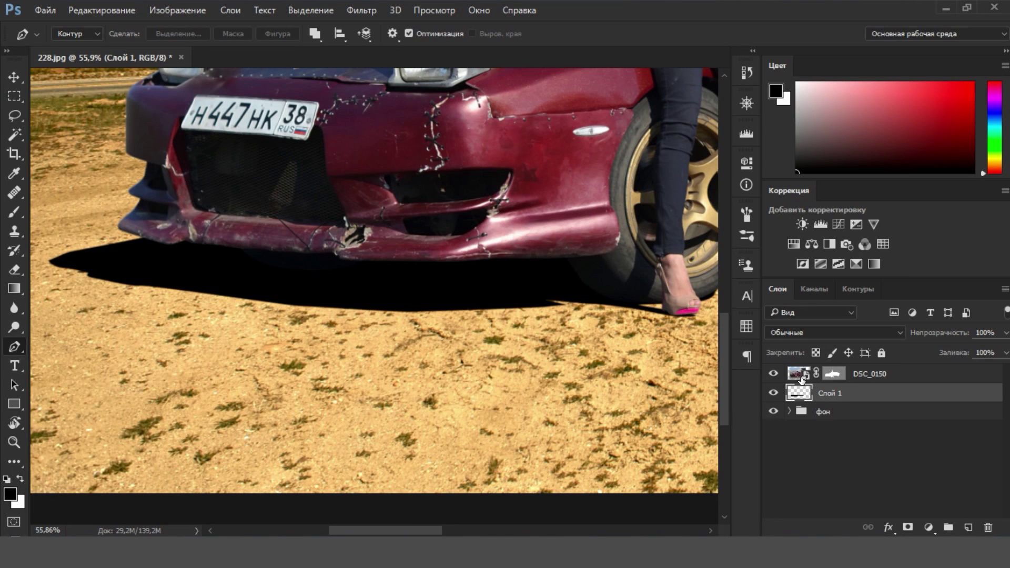
{"action": "left_click", "coordinate": [833, 374], "text": "shift"}
{"action": "scroll", "coordinate": [394, 282], "scroll_direction": "up", "scroll_amount": 6}
{"action": "key", "text": "l"}
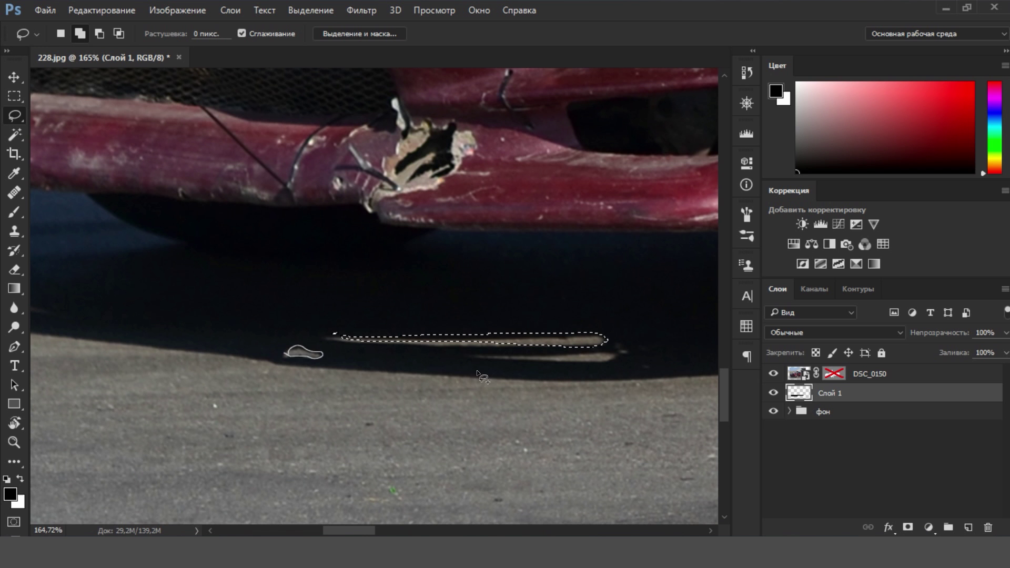
{"action": "mouse_move", "coordinate": [574, 351]}
{"action": "left_mouse_down"}
{"action": "mouse_move", "coordinate": [210, 405]}
{"action": "mouse_move", "coordinate": [221, 416]}
{"action": "left_mouse_up"}
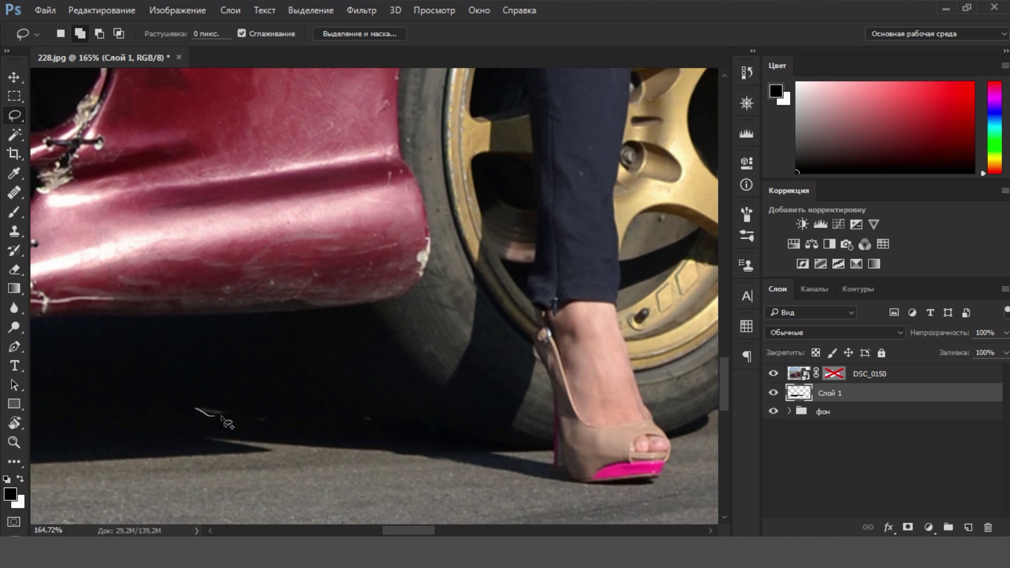
{"action": "left_click_drag", "start_coordinate": [591, 315], "coordinate": [375, 334]}
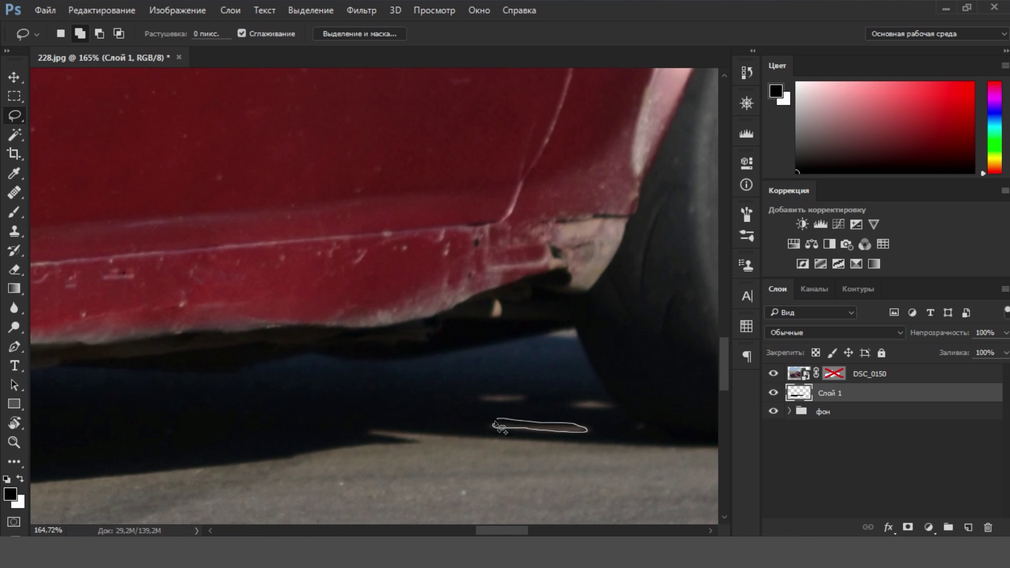
{"action": "scroll", "coordinate": [684, 410], "scroll_direction": "down", "scroll_amount": 8}
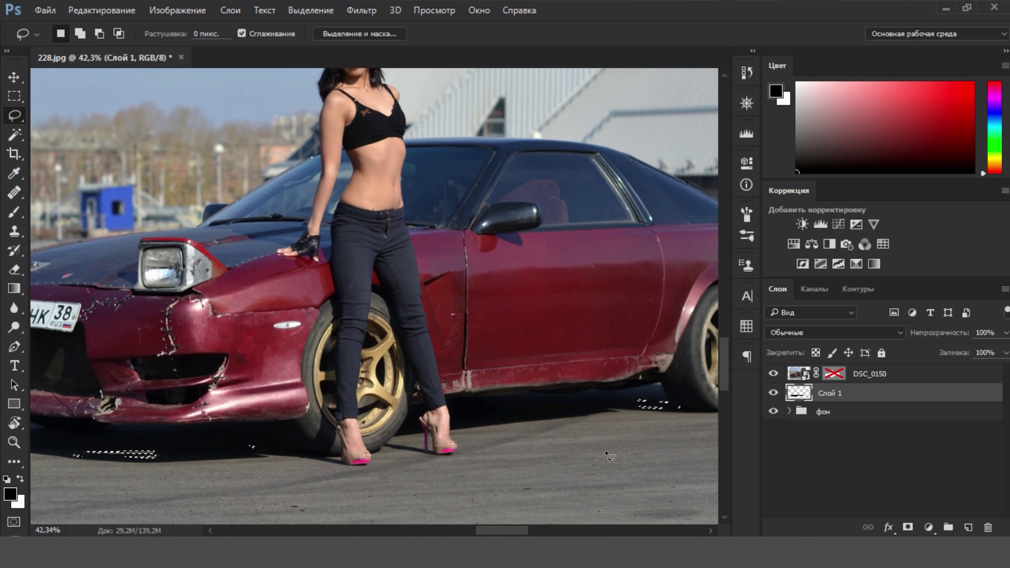
{"action": "key", "text": "ctrl+i"}
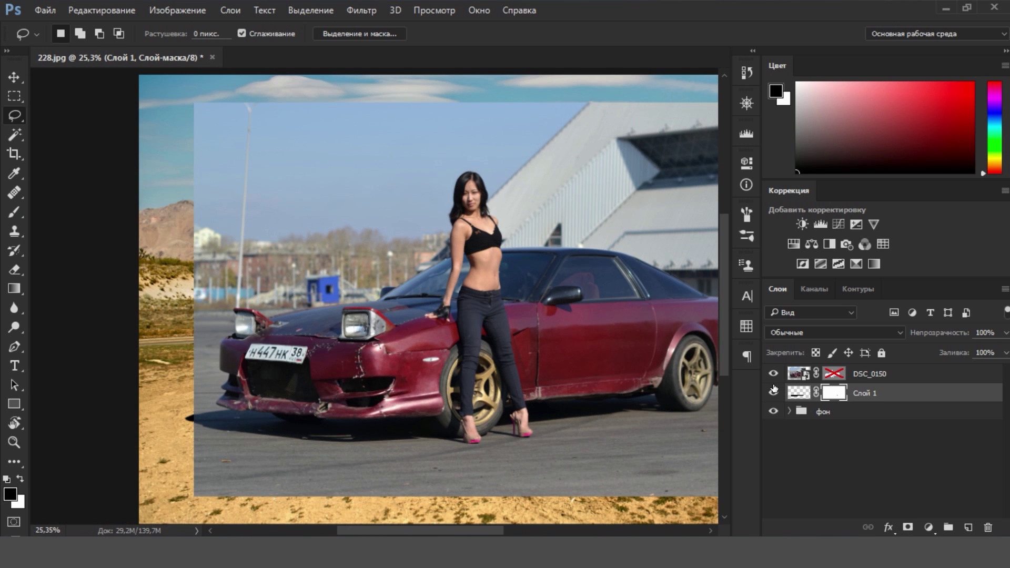
Step: Re-enable the car photo's mask and feather the shadow mask to 1.4 px
{"action": "left_click", "coordinate": [834, 374], "text": "shift"}
{"action": "scroll", "coordinate": [437, 433], "scroll_direction": "up", "scroll_amount": 8}
{"action": "scroll", "coordinate": [436, 433], "scroll_direction": "up", "scroll_amount": 3}
{"action": "double_click", "coordinate": [834, 393]}
{"action": "left_click_drag", "start_coordinate": [545, 293], "coordinate": [569, 301]}
{"action": "left_click", "coordinate": [747, 162]}
Step: Merge the shadow into Слой 2 and set its opacity to 78%
{"action": "left_click", "coordinate": [829, 421], "text": "shift"}
{"action": "key", "text": "ctrl+e"}
{"action": "key", "text": "7"}
{"action": "key", "text": "8"}
{"action": "scroll", "coordinate": [488, 361], "scroll_direction": "down", "scroll_amount": 5}
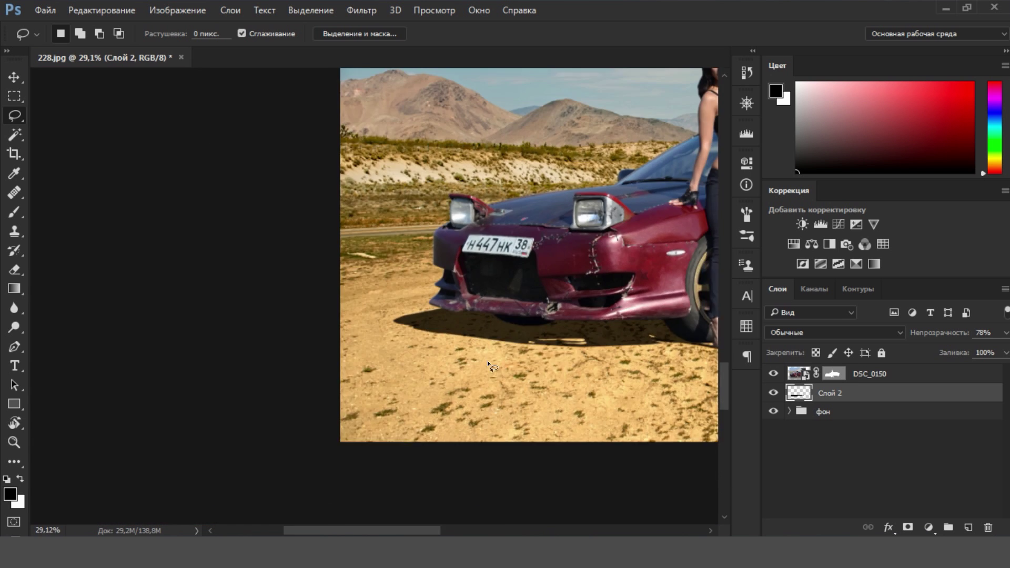
{"action": "scroll", "coordinate": [487, 361], "scroll_direction": "down", "scroll_amount": 2}
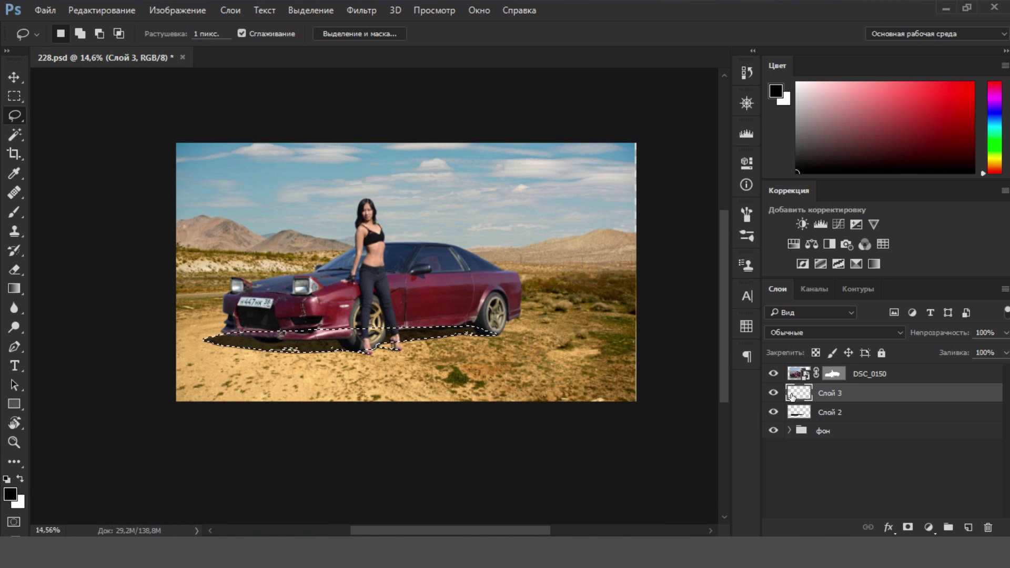
Step: Choose a large soft black brush for shading on Слой 3
{"action": "scroll", "coordinate": [217, 325], "scroll_direction": "up", "scroll_amount": 5}
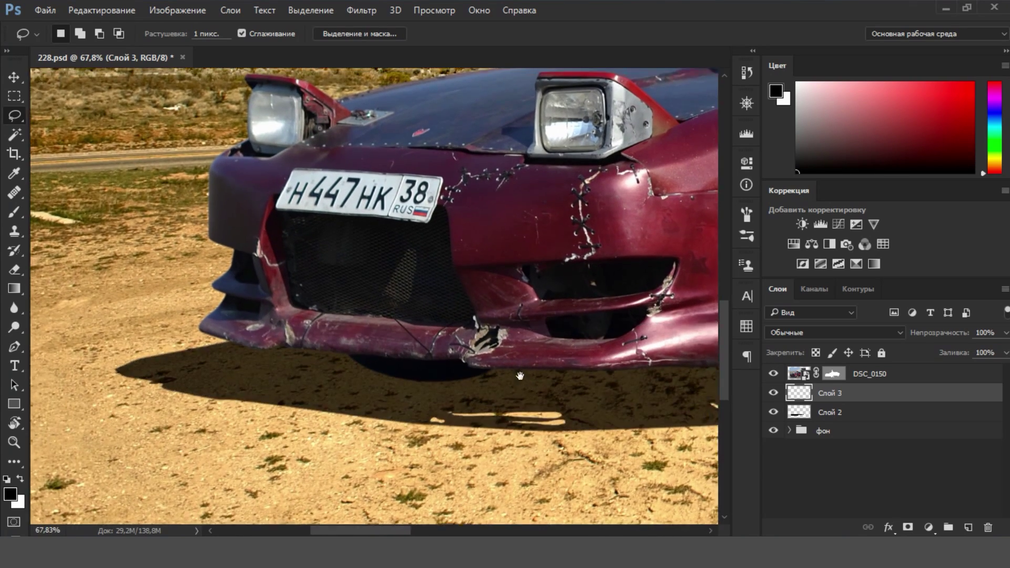
{"action": "key", "text": "b"}
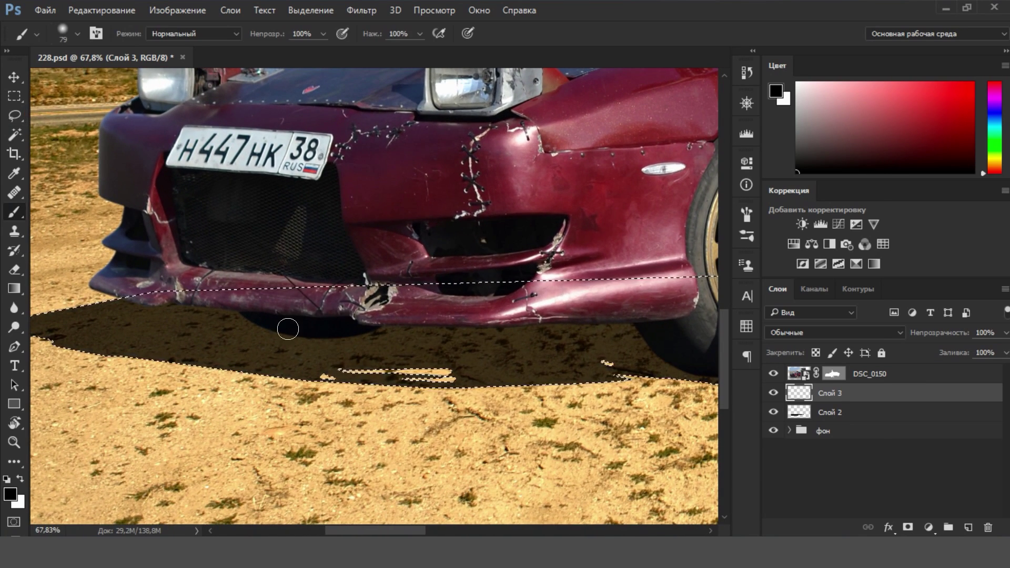
{"action": "right_click", "coordinate": [288, 329]}
{"action": "double_click", "coordinate": [359, 263]}
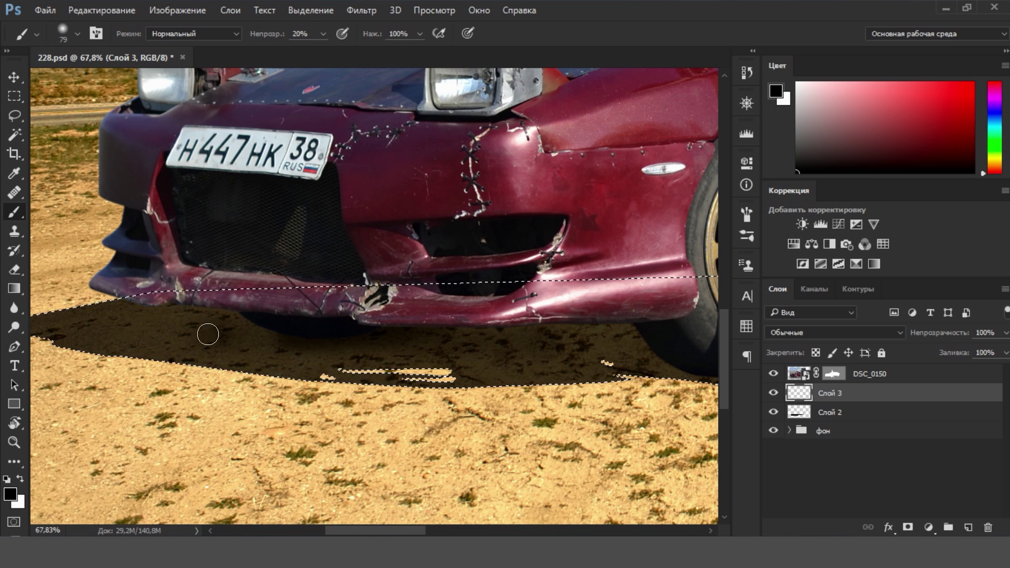
{"action": "scroll", "coordinate": [271, 341], "scroll_direction": "up", "scroll_amount": 2}
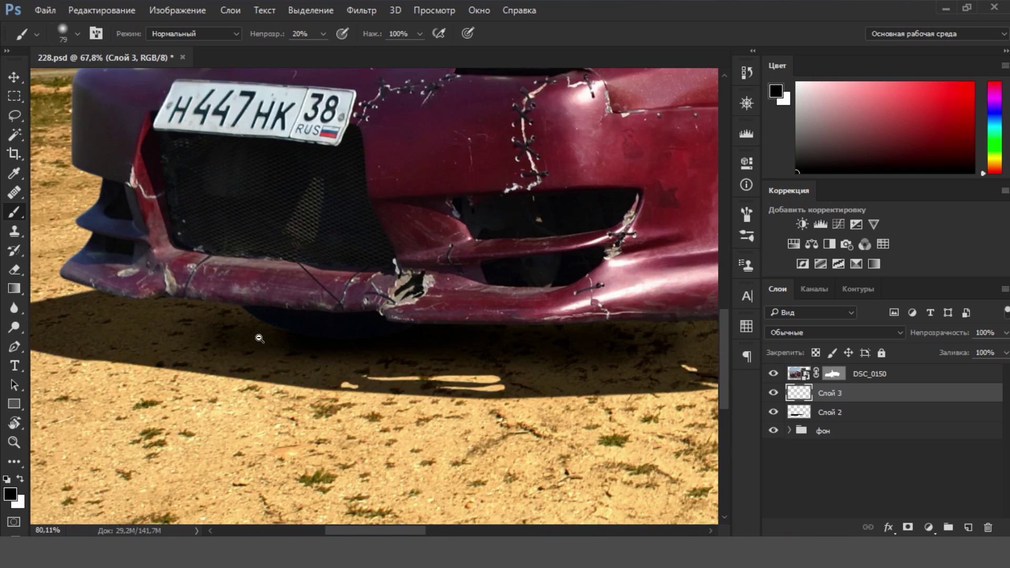
{"action": "scroll", "coordinate": [271, 340], "scroll_direction": "up", "scroll_amount": 2}
Step: Darken the contact shadow beneath the car's front bumper with broad soft strokes
{"action": "left_click_drag", "start_coordinate": [120, 332], "coordinate": [259, 323]}
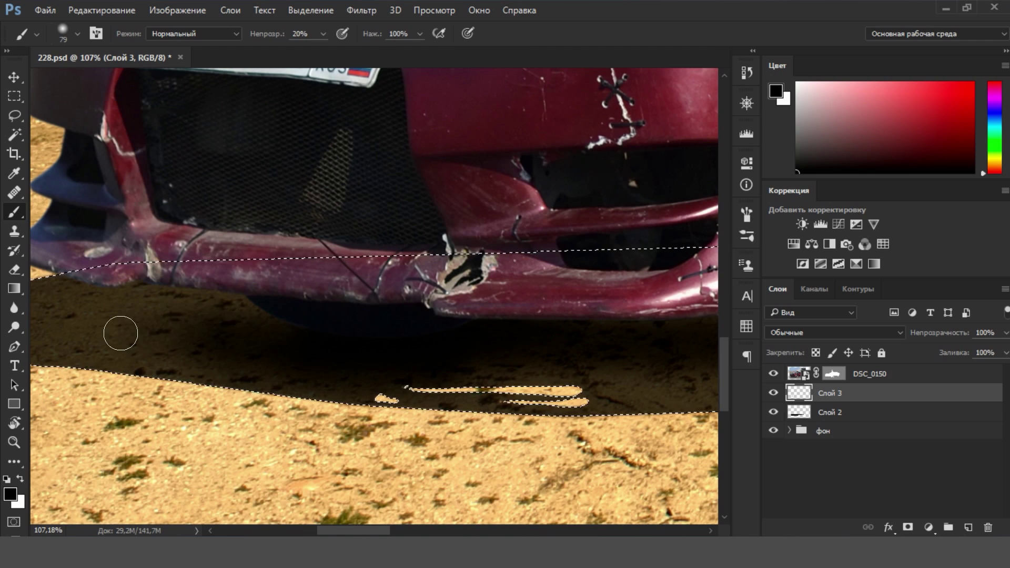
{"action": "mouse_move", "coordinate": [428, 311]}
{"action": "left_mouse_down"}
{"action": "mouse_move", "coordinate": [406, 334]}
{"action": "mouse_move", "coordinate": [528, 372]}
{"action": "left_mouse_up"}
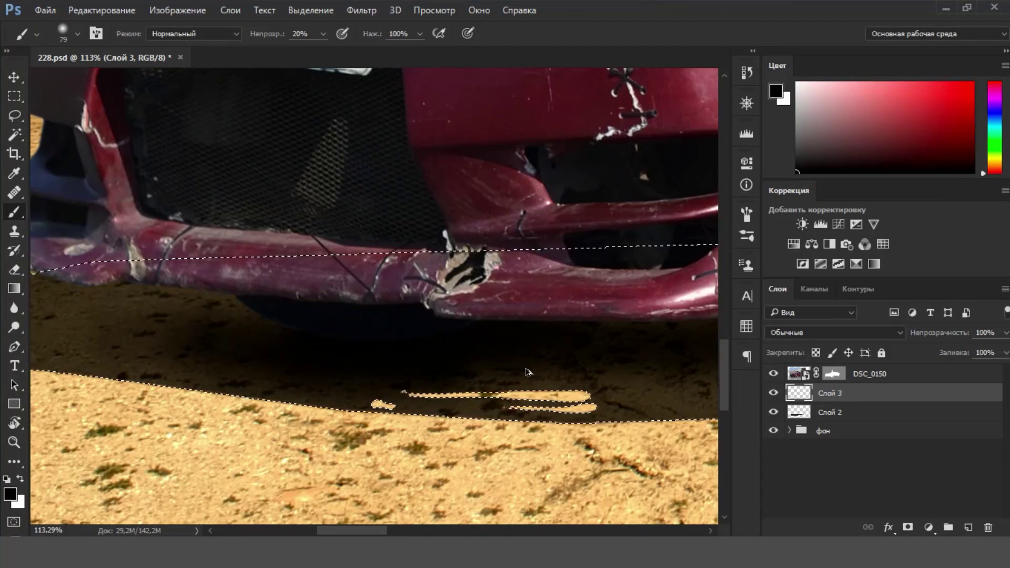
{"action": "left_click_drag", "start_coordinate": [464, 328], "coordinate": [579, 337]}
{"action": "left_click_drag", "start_coordinate": [379, 340], "coordinate": [500, 345]}
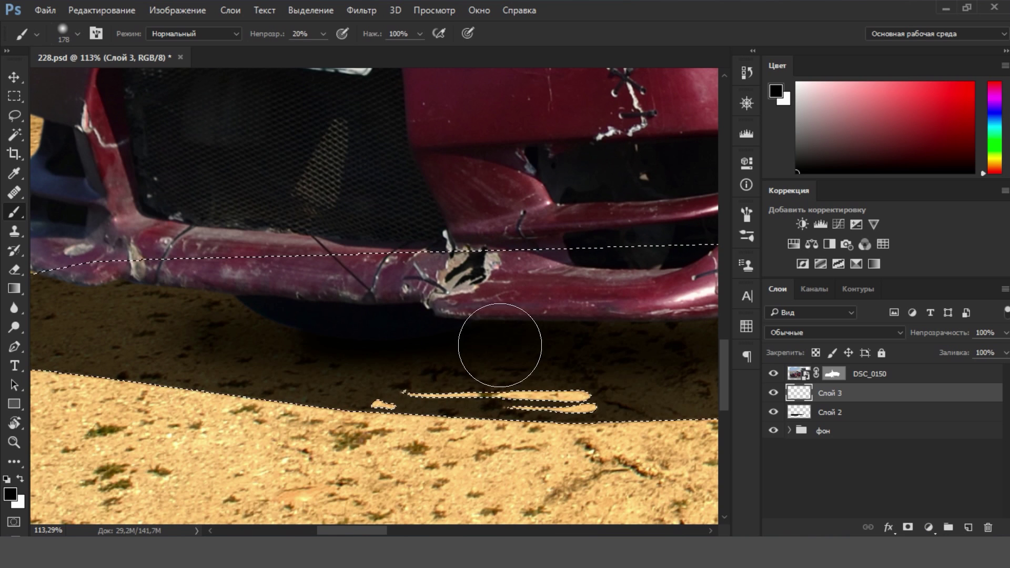
{"action": "left_click_drag", "start_coordinate": [593, 344], "coordinate": [507, 332]}
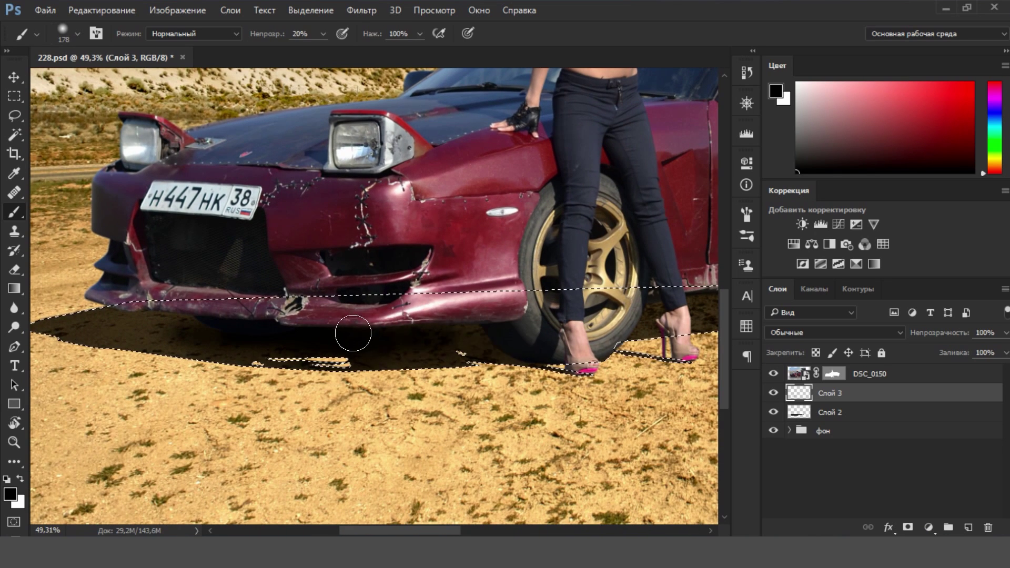
{"action": "scroll", "coordinate": [590, 331], "scroll_direction": "up", "scroll_amount": 2}
{"action": "scroll", "coordinate": [568, 342], "scroll_direction": "up", "scroll_amount": 1}
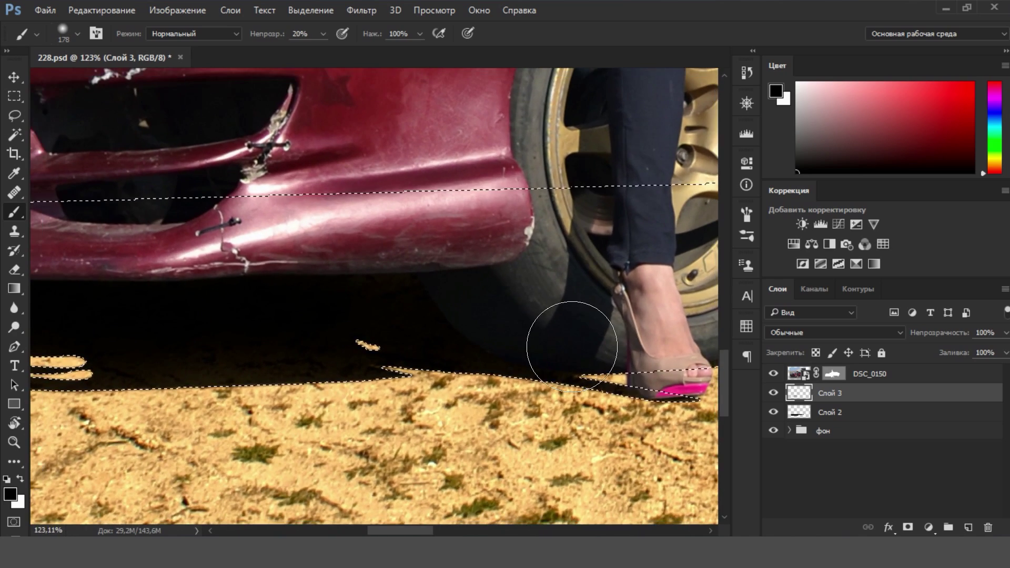
{"action": "scroll", "coordinate": [568, 342], "scroll_direction": "up", "scroll_amount": 2}
{"action": "left_click_drag", "start_coordinate": [604, 388], "coordinate": [519, 330]}
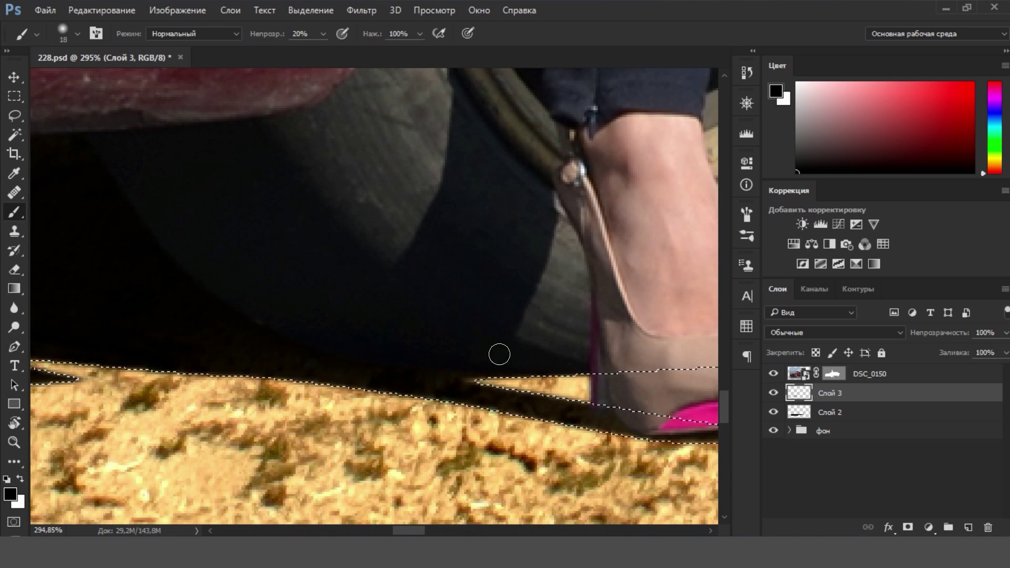
{"action": "left_click_drag", "start_coordinate": [578, 380], "coordinate": [262, 396]}
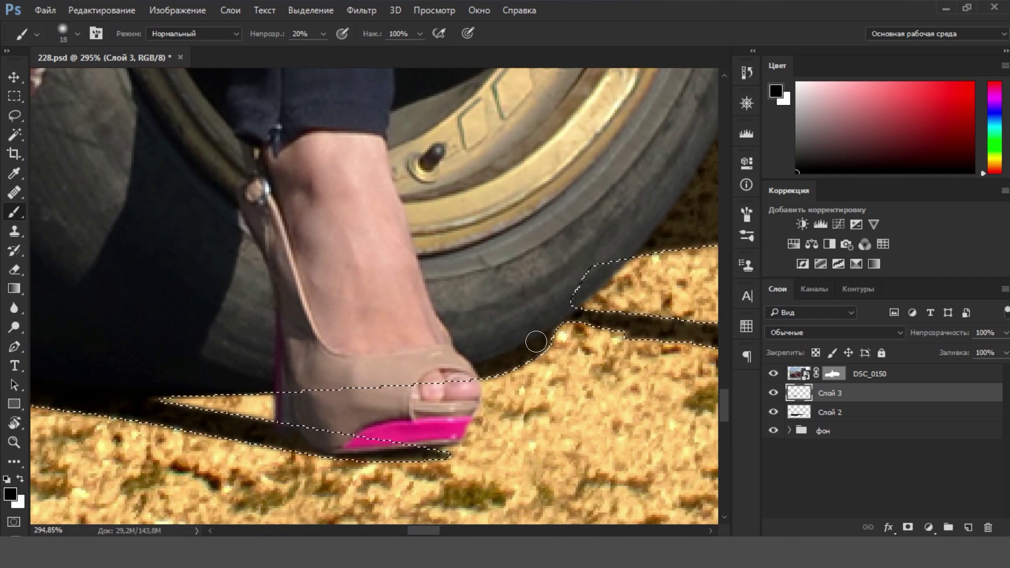
Step: Deepen the ground shadow along the car's side sill and front wheel
{"action": "scroll", "coordinate": [595, 305], "scroll_direction": "down", "scroll_amount": 3}
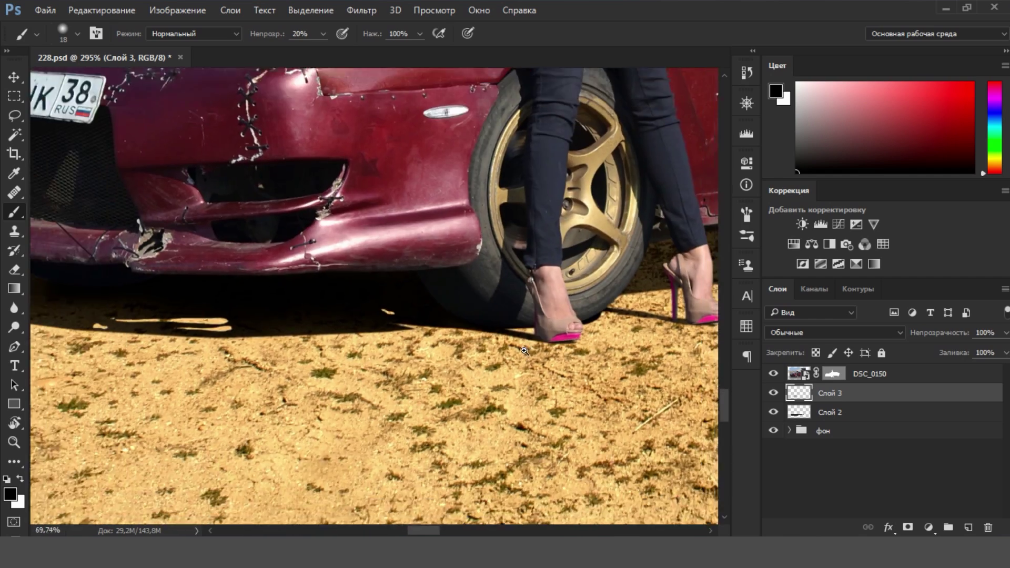
{"action": "scroll", "coordinate": [558, 353], "scroll_direction": "up", "scroll_amount": 1}
{"action": "scroll", "coordinate": [558, 353], "scroll_direction": "up", "scroll_amount": 1}
{"action": "scroll", "coordinate": [542, 345], "scroll_direction": "down", "scroll_amount": 5}
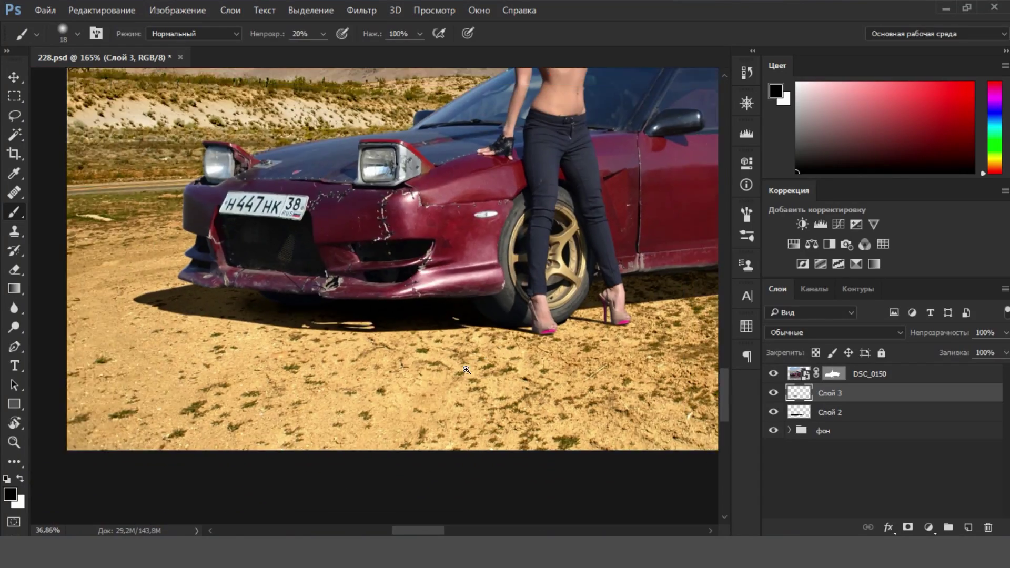
{"action": "scroll", "coordinate": [367, 315], "scroll_direction": "up", "scroll_amount": 3}
{"action": "scroll", "coordinate": [394, 322], "scroll_direction": "down", "scroll_amount": 3}
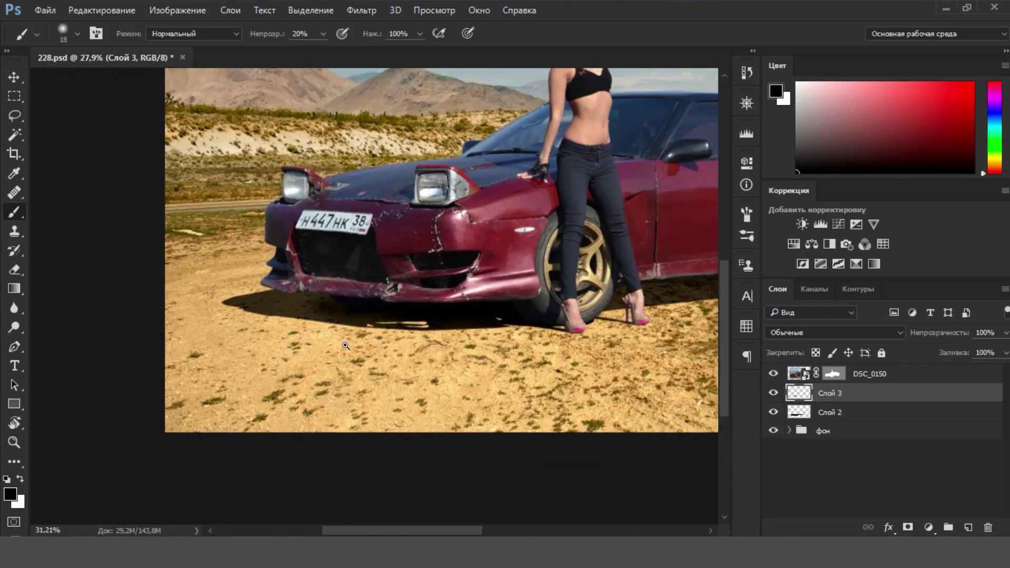
{"action": "scroll", "coordinate": [395, 337], "scroll_direction": "down", "scroll_amount": 2}
{"action": "scroll", "coordinate": [525, 326], "scroll_direction": "up", "scroll_amount": 4}
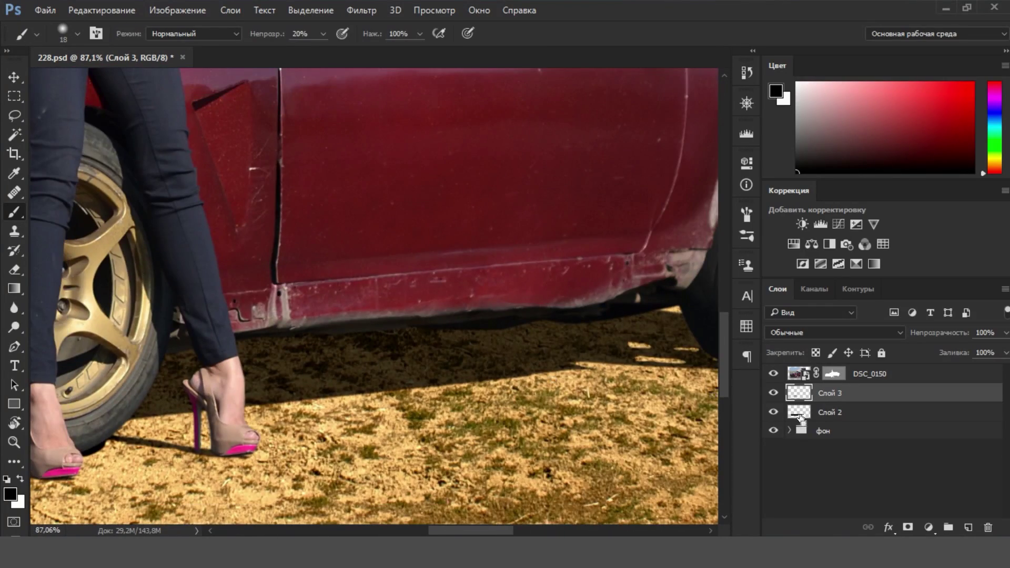
{"action": "mouse_move", "coordinate": [264, 363]}
{"action": "left_mouse_down"}
{"action": "mouse_move", "coordinate": [513, 346]}
{"action": "mouse_move", "coordinate": [300, 343]}
{"action": "mouse_move", "coordinate": [486, 361]}
{"action": "left_mouse_up"}
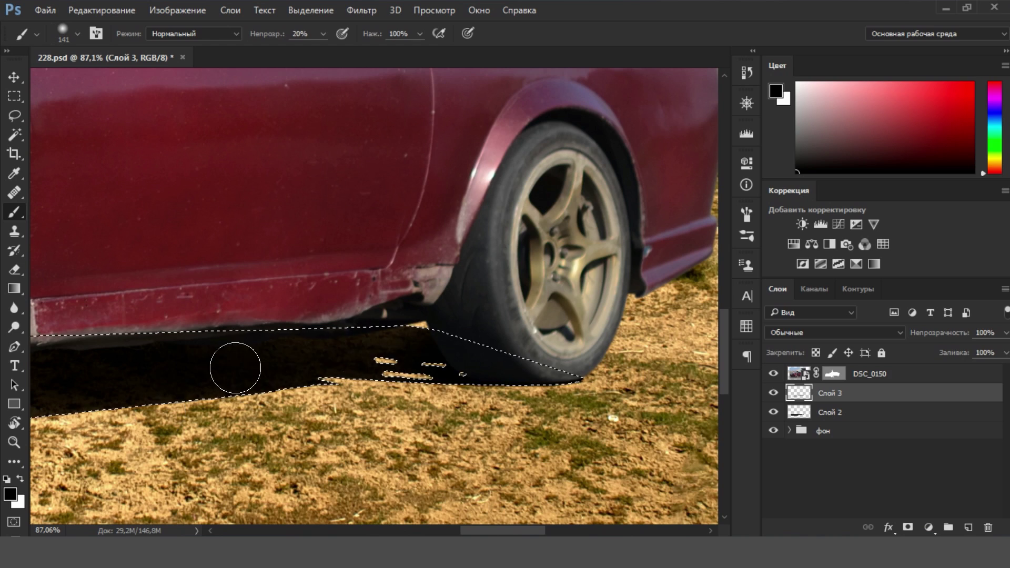
{"action": "mouse_move", "coordinate": [236, 363]}
{"action": "left_mouse_down"}
{"action": "mouse_move", "coordinate": [488, 388]}
{"action": "mouse_move", "coordinate": [615, 375]}
{"action": "mouse_move", "coordinate": [563, 315]}
{"action": "left_mouse_up"}
{"action": "mouse_move", "coordinate": [34, 385]}
{"action": "left_mouse_down"}
{"action": "mouse_move", "coordinate": [401, 332]}
{"action": "mouse_move", "coordinate": [566, 348]}
{"action": "left_mouse_up"}
{"action": "scroll", "coordinate": [509, 368], "scroll_direction": "down", "scroll_amount": 3}
{"action": "scroll", "coordinate": [509, 368], "scroll_direction": "down", "scroll_amount": 2}
{"action": "scroll", "coordinate": [421, 342], "scroll_direction": "down", "scroll_amount": 2}
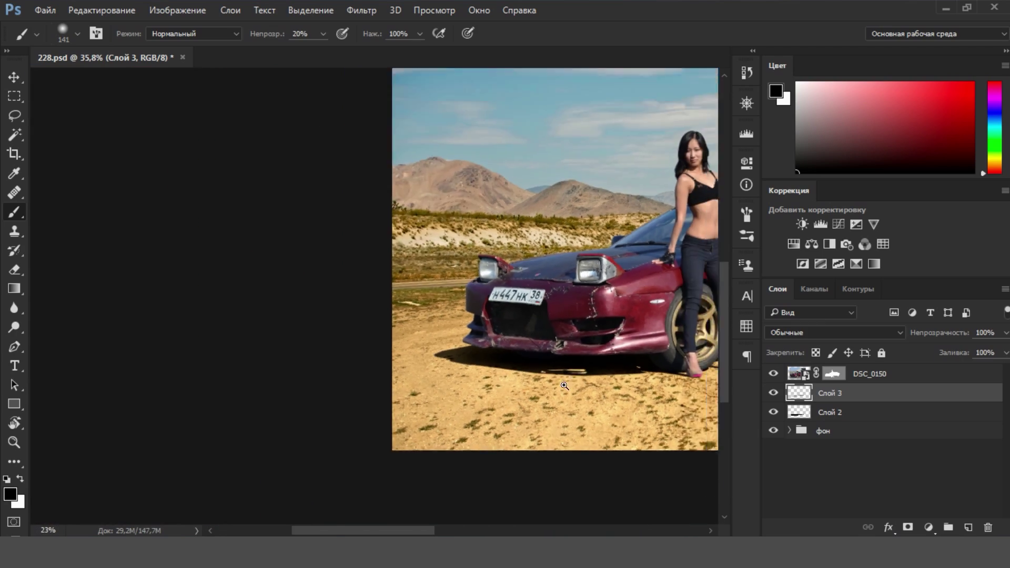
{"action": "scroll", "coordinate": [345, 321], "scroll_direction": "down", "scroll_amount": 2}
{"action": "scroll", "coordinate": [345, 321], "scroll_direction": "up", "scroll_amount": 5}
Step: Apply a 1.4 px Gaussian blur to the Слой 2 ground-shadow layer
{"action": "left_click_drag", "start_coordinate": [440, 320], "coordinate": [272, 372]}
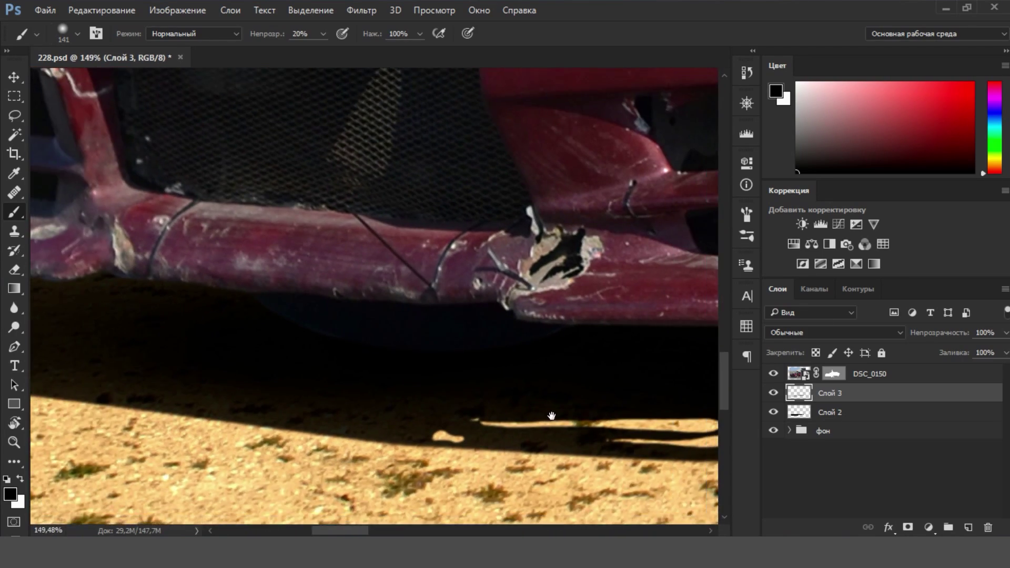
{"action": "left_click", "coordinate": [784, 418]}
{"action": "left_click", "coordinate": [360, 15]}
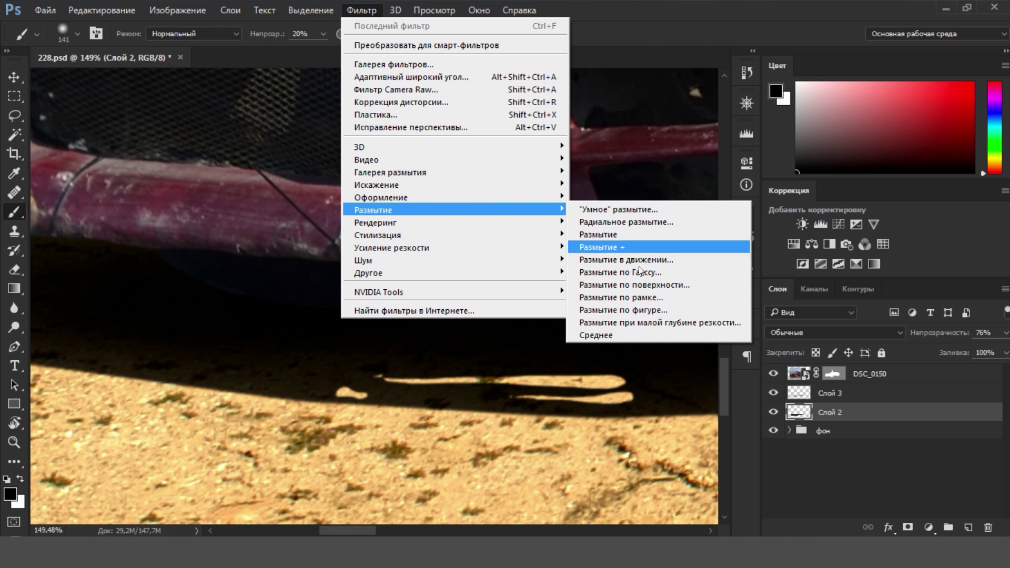
{"action": "mouse_move", "coordinate": [454, 210]}
{"action": "left_click", "coordinate": [634, 280]}
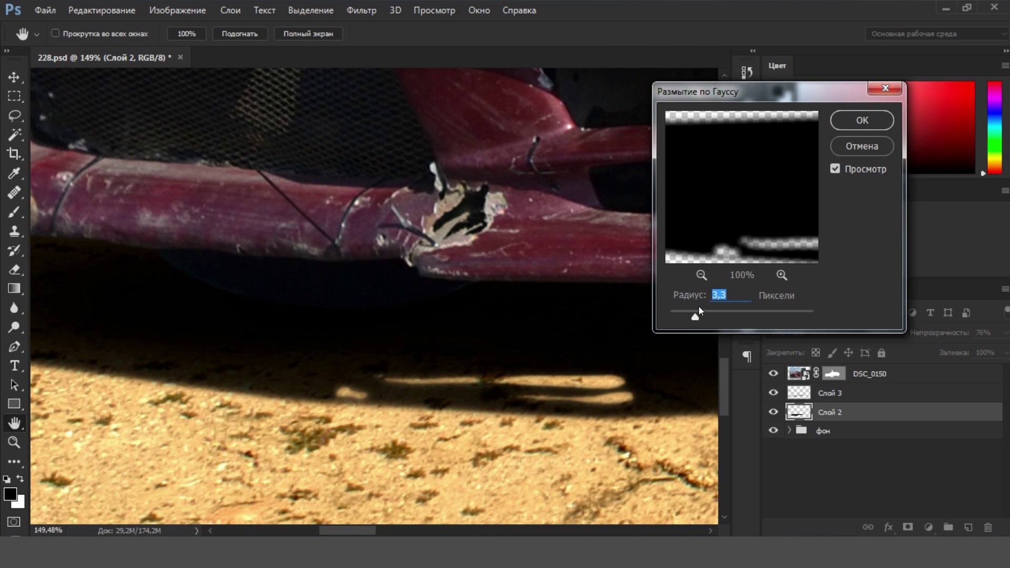
{"action": "left_click_drag", "start_coordinate": [702, 318], "coordinate": [679, 318]}
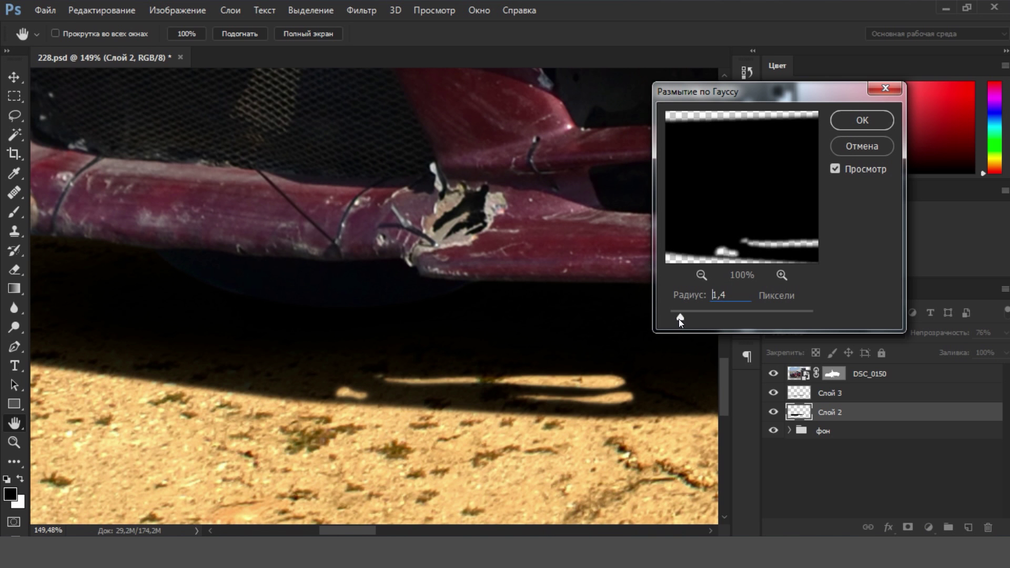
{"action": "left_click", "coordinate": [866, 124]}
Step: Switch to a hard round brush from the brush presets
{"action": "key", "text": "b"}
{"action": "scroll", "coordinate": [515, 250], "scroll_direction": "down", "scroll_amount": 5}
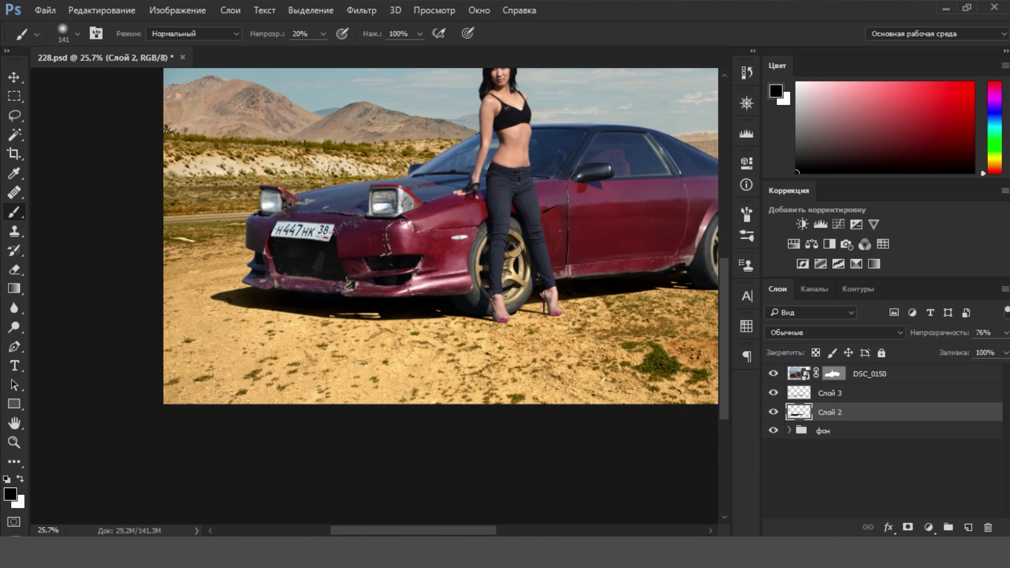
{"action": "scroll", "coordinate": [316, 309], "scroll_direction": "up", "scroll_amount": 5}
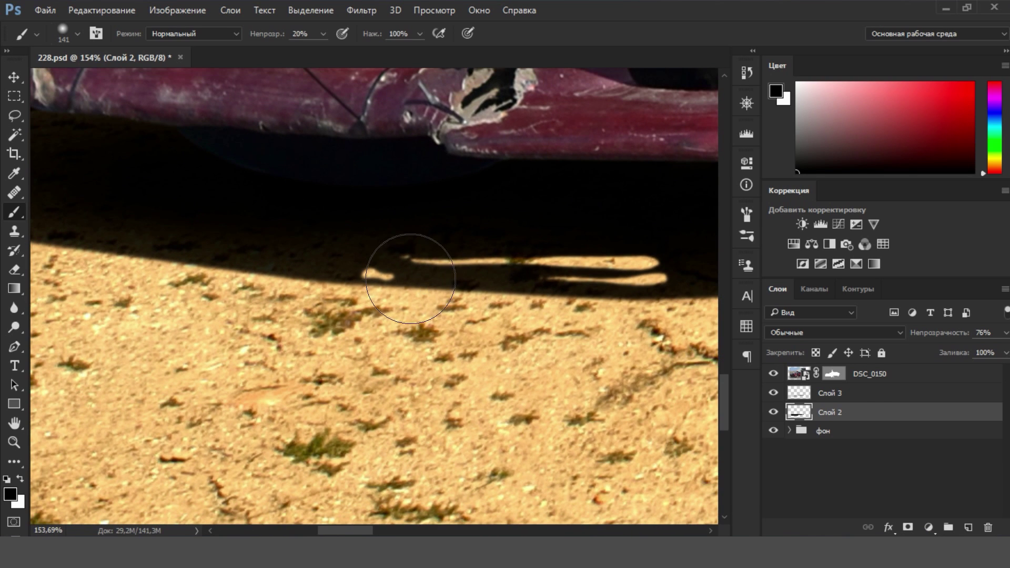
{"action": "right_click", "coordinate": [526, 285]}
{"action": "left_click", "coordinate": [525, 254]}
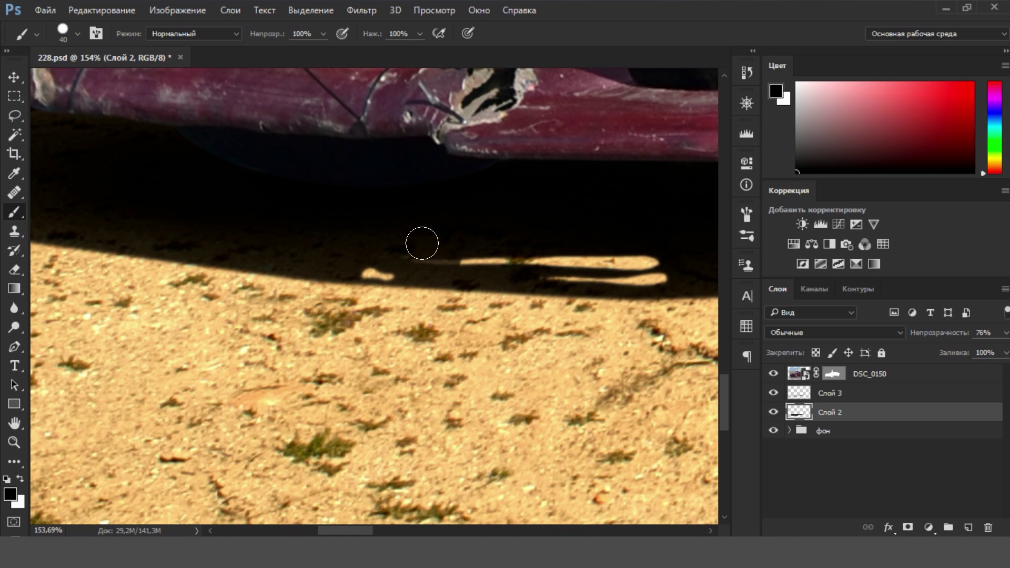
{"action": "scroll", "coordinate": [331, 255], "scroll_direction": "down", "scroll_amount": 3}
Step: Zoom to the car's rear and target the Слой 0 mask in the фон group
{"action": "scroll", "coordinate": [334, 309], "scroll_direction": "down", "scroll_amount": 3}
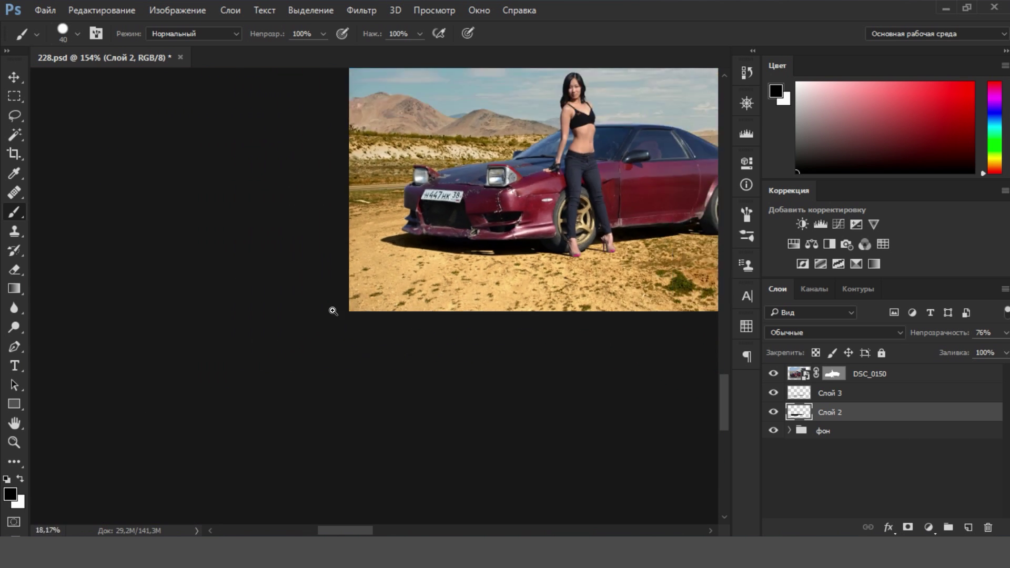
{"action": "scroll", "coordinate": [333, 309], "scroll_direction": "down", "scroll_amount": 2}
{"action": "scroll", "coordinate": [498, 254], "scroll_direction": "down", "scroll_amount": 1}
{"action": "scroll", "coordinate": [290, 256], "scroll_direction": "up", "scroll_amount": 5}
{"action": "scroll", "coordinate": [290, 256], "scroll_direction": "down", "scroll_amount": 3}
{"action": "scroll", "coordinate": [290, 257], "scroll_direction": "down", "scroll_amount": 3}
{"action": "mouse_move", "coordinate": [437, 239]}
{"action": "left_mouse_down"}
{"action": "mouse_move", "coordinate": [424, 279]}
{"action": "mouse_move", "coordinate": [405, 272]}
{"action": "left_mouse_up"}
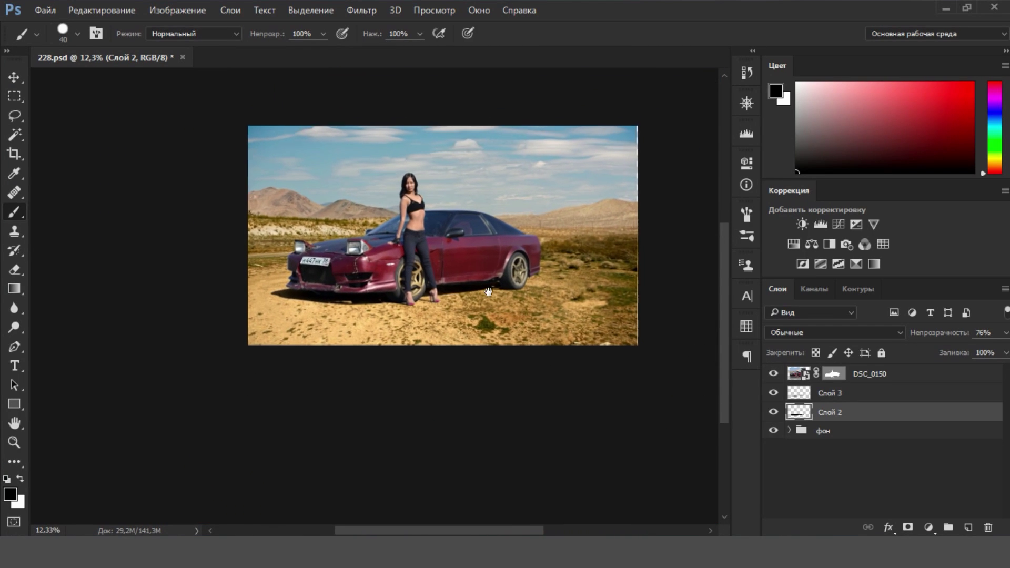
{"action": "left_click_drag", "start_coordinate": [564, 303], "coordinate": [538, 337]}
{"action": "mouse_move", "coordinate": [352, 222]}
{"action": "left_mouse_down"}
{"action": "mouse_move", "coordinate": [484, 254]}
{"action": "mouse_move", "coordinate": [400, 253]}
{"action": "left_mouse_up"}
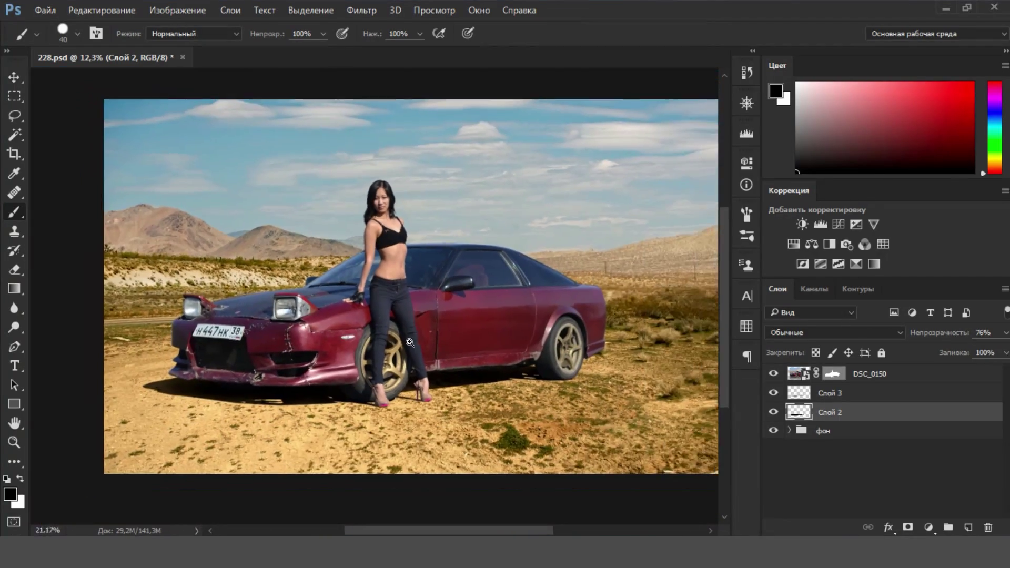
{"action": "left_click_drag", "start_coordinate": [526, 295], "coordinate": [605, 294]}
{"action": "left_click_drag", "start_coordinate": [642, 360], "coordinate": [400, 360]}
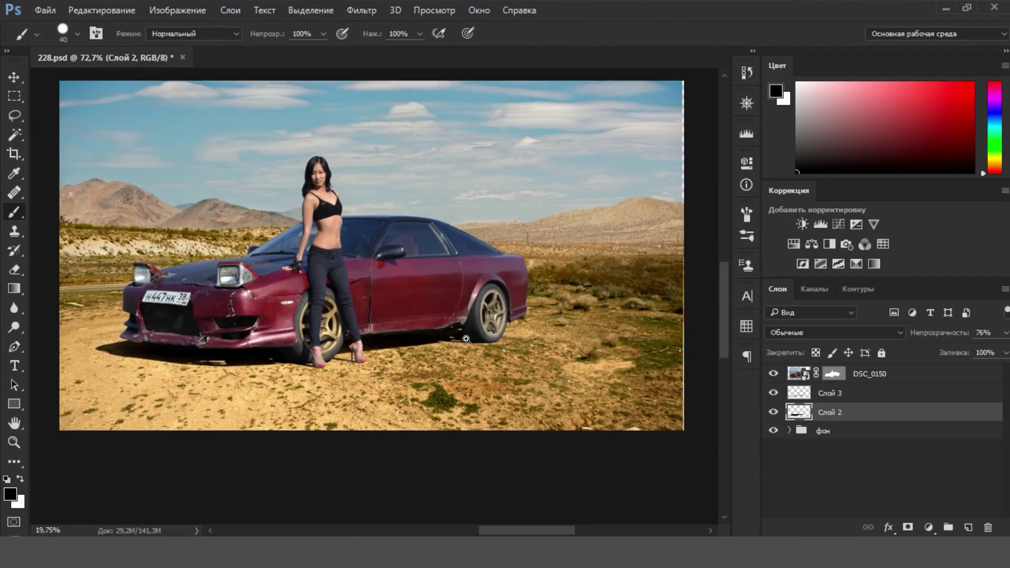
{"action": "left_click", "coordinate": [792, 429]}
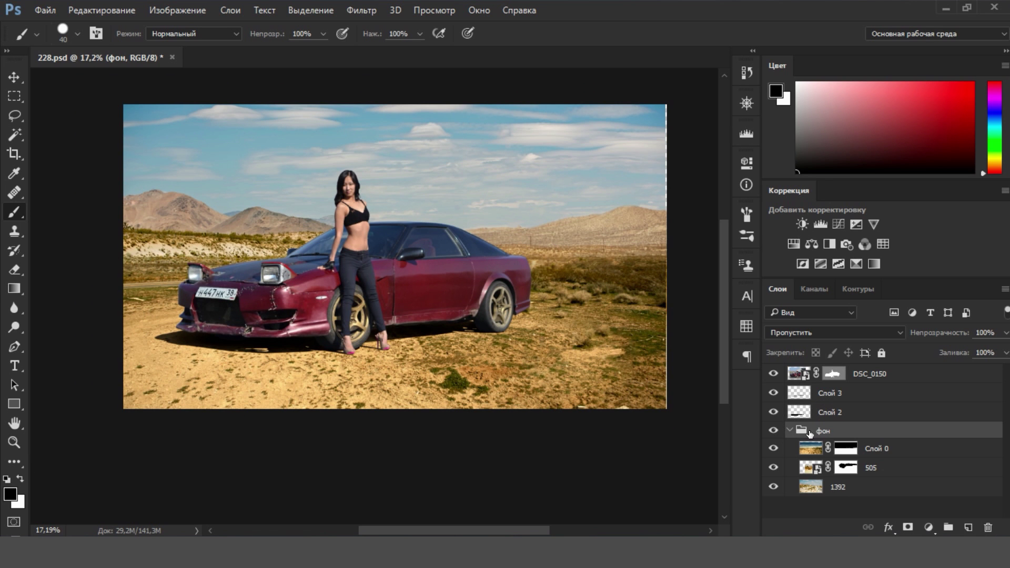
{"action": "left_click", "coordinate": [846, 448]}
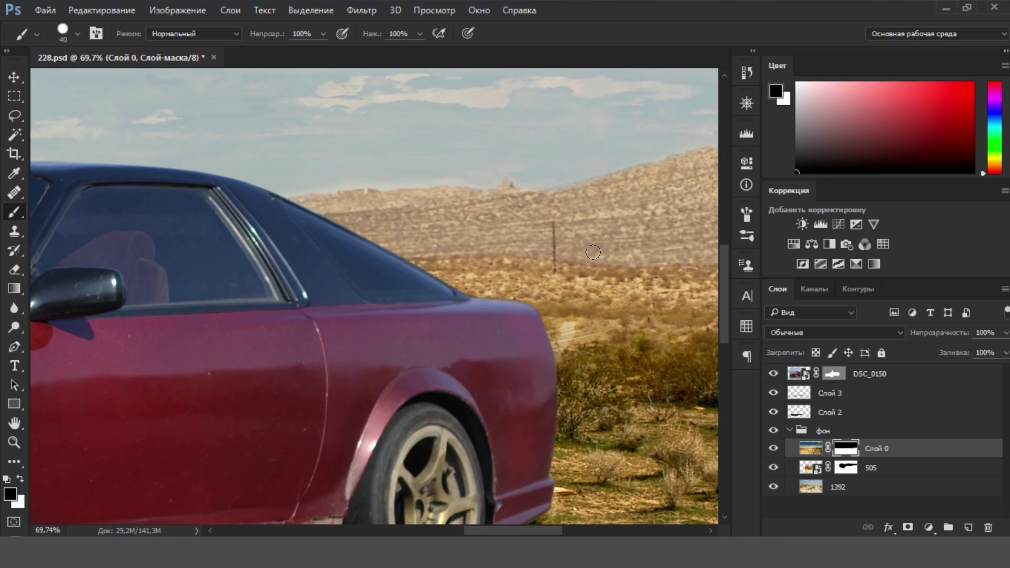
Step: Paint the Слой 0 mask at 100% to reveal the dirt path and bush
{"action": "scroll", "coordinate": [545, 237], "scroll_direction": "up", "scroll_amount": 5}
{"action": "key", "text": "x"}
{"action": "left_click_drag", "start_coordinate": [421, 274], "coordinate": [445, 261]}
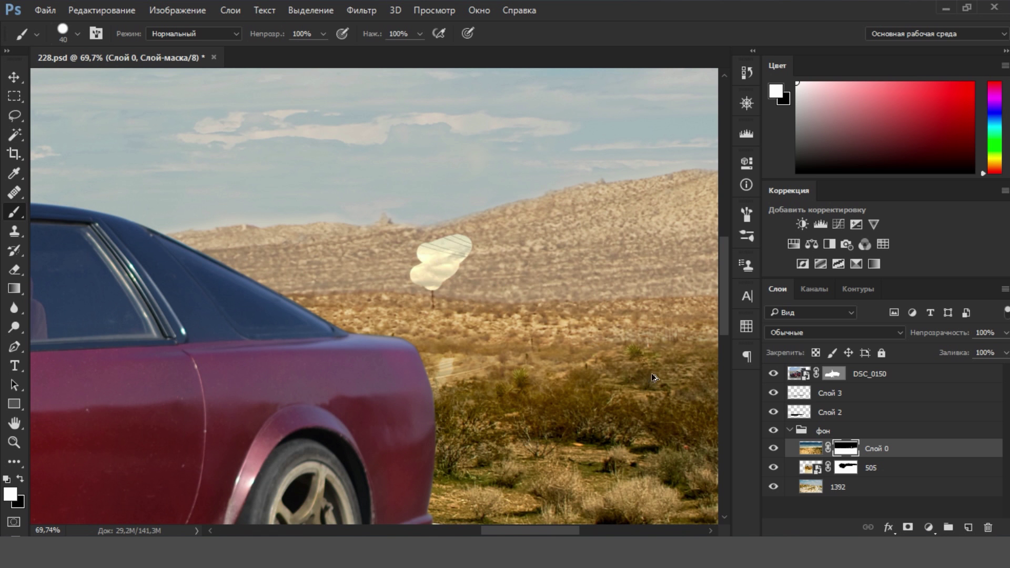
{"action": "key", "text": "ctrl+z"}
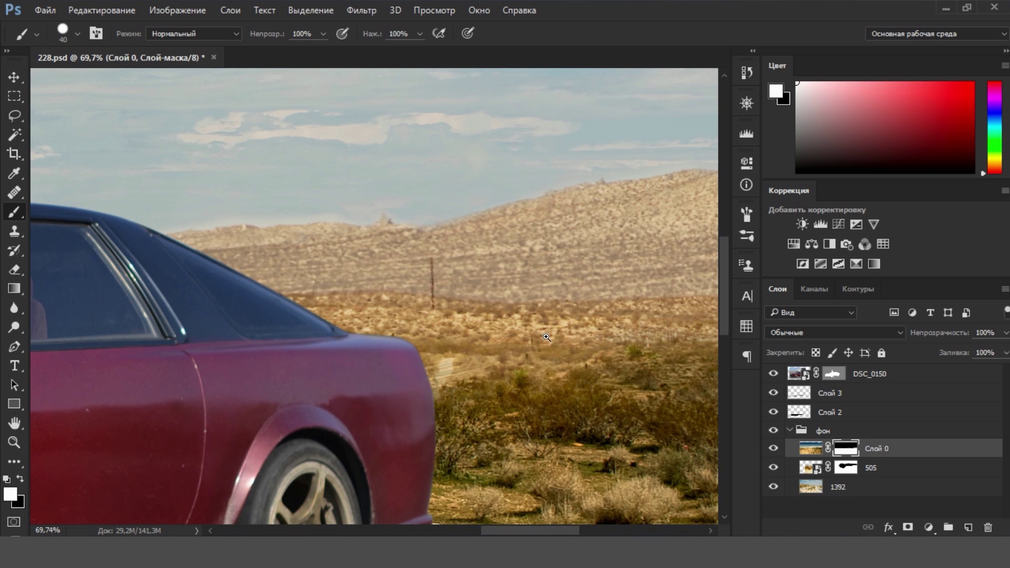
{"action": "scroll", "coordinate": [547, 337], "scroll_direction": "up", "scroll_amount": 1}
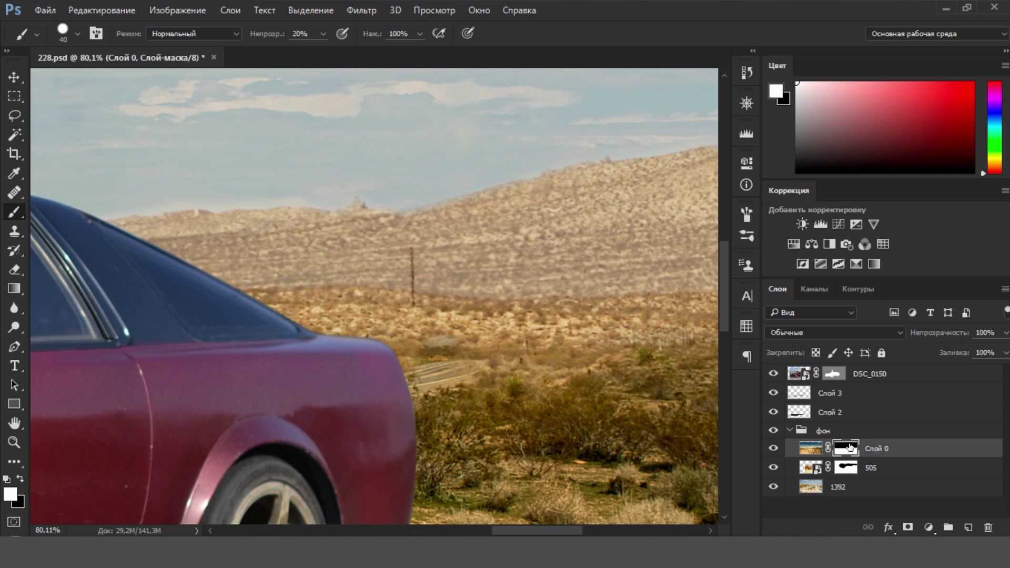
{"action": "key", "text": "0"}
{"action": "mouse_move", "coordinate": [463, 353]}
{"action": "left_mouse_down"}
{"action": "mouse_move", "coordinate": [421, 390]}
{"action": "mouse_move", "coordinate": [448, 419]}
{"action": "mouse_move", "coordinate": [422, 415]}
{"action": "left_mouse_up"}
Step: Touch up the mask over the bushes with a soft 125 px brush
{"action": "key", "text": "x"}
{"action": "right_click", "coordinate": [474, 416]}
{"action": "left_click", "coordinate": [473, 250]}
{"action": "left_click", "coordinate": [390, 409]}
{"action": "key", "text": "x"}
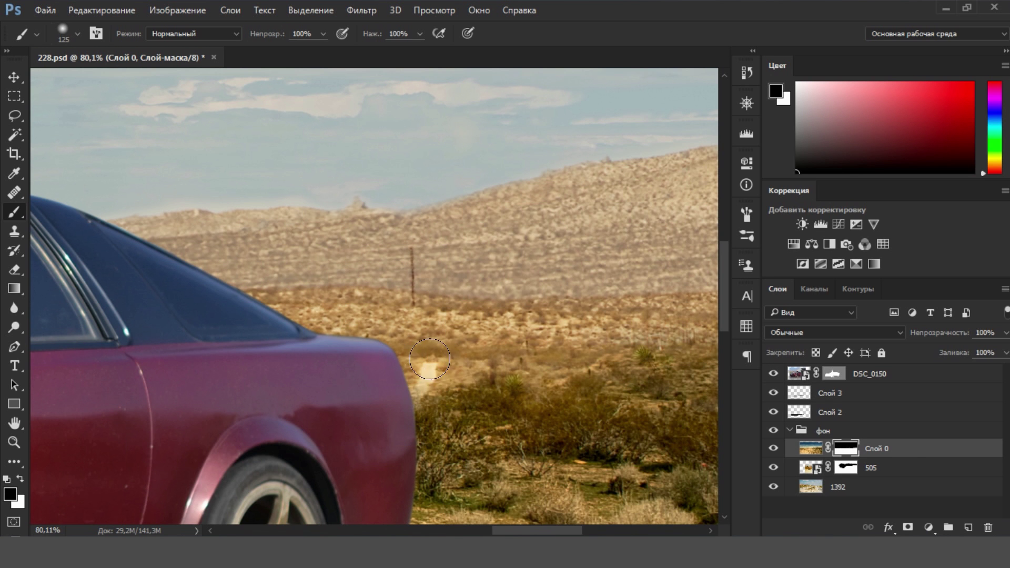
{"action": "scroll", "coordinate": [494, 464], "scroll_direction": "down", "scroll_amount": 5}
{"action": "scroll", "coordinate": [494, 465], "scroll_direction": "down", "scroll_amount": 2}
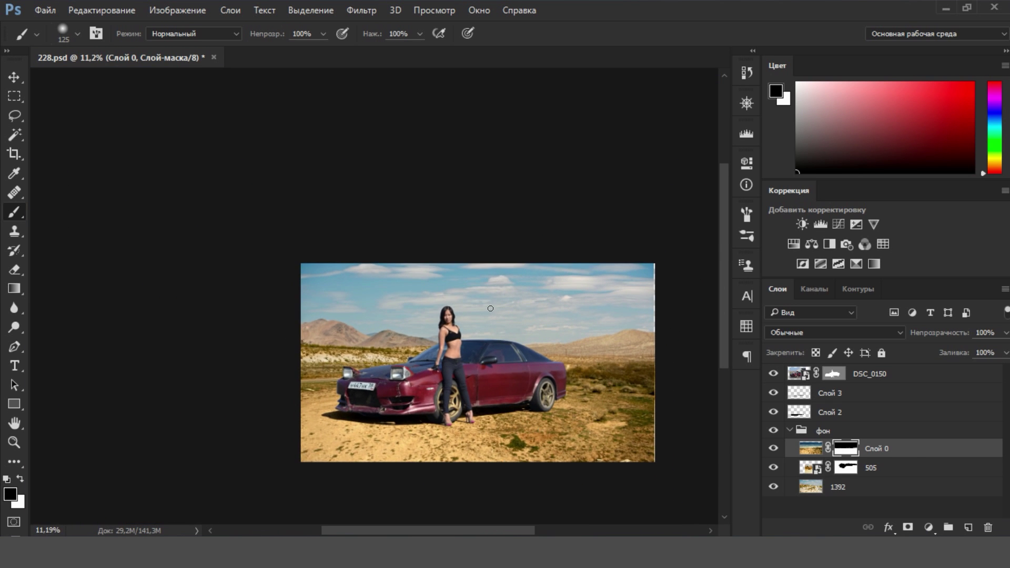
Step: Place the stock photo of the woman with a rifle, scaled to about 323%
{"action": "left_click", "coordinate": [789, 431]}
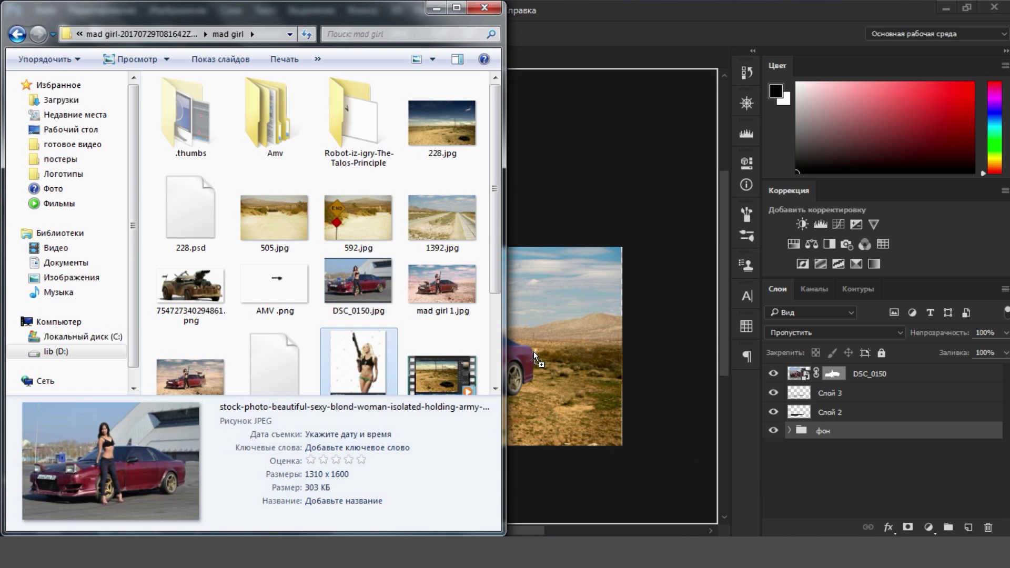
{"action": "double_click", "coordinate": [358, 358]}
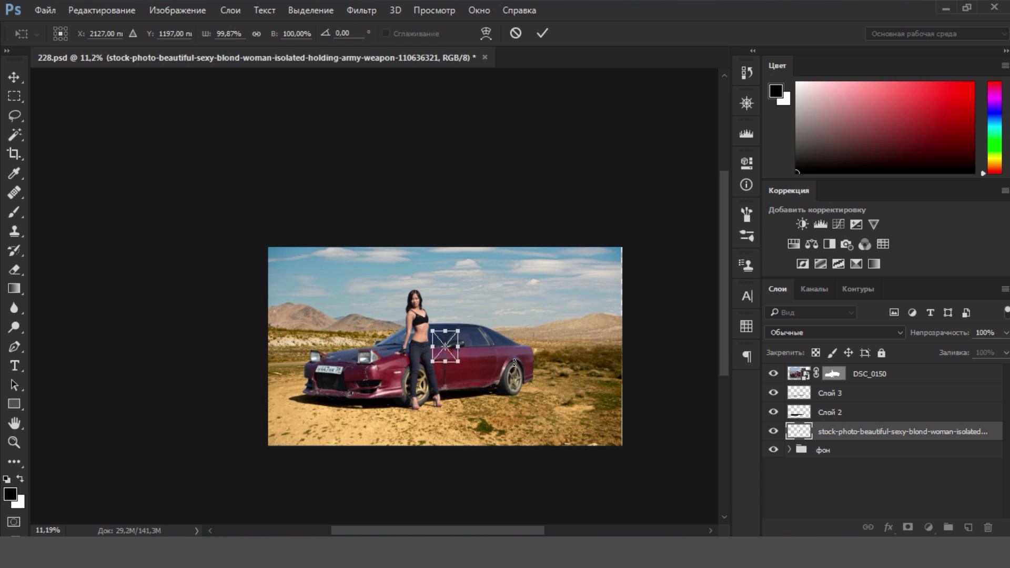
{"action": "left_click_drag", "start_coordinate": [456, 330], "coordinate": [487, 295]}
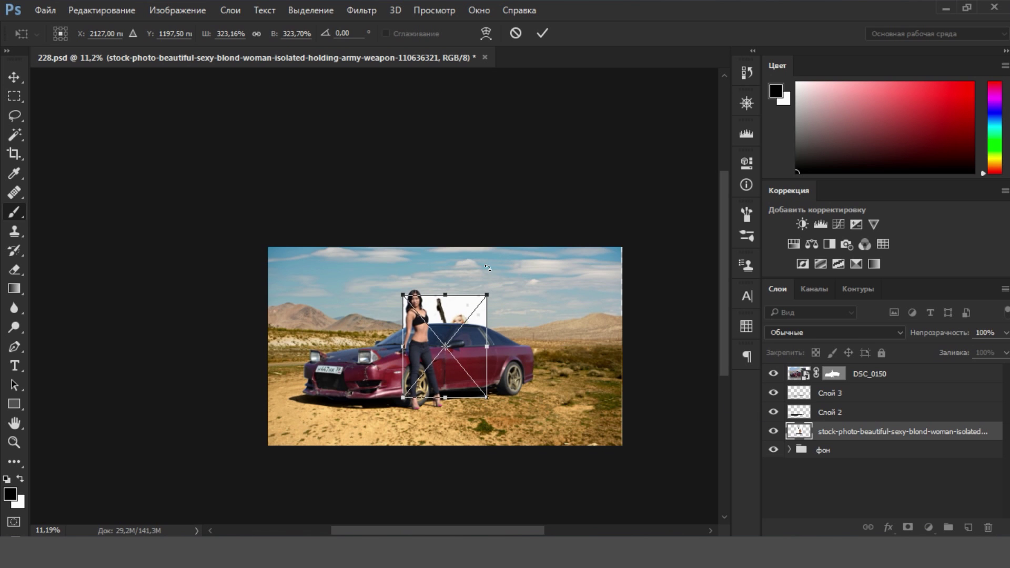
{"action": "key", "text": "Return"}
Step: Move the stock photo layer to the top, add a mask, and flip it horizontally
{"action": "left_click_drag", "start_coordinate": [880, 431], "coordinate": [856, 387]}
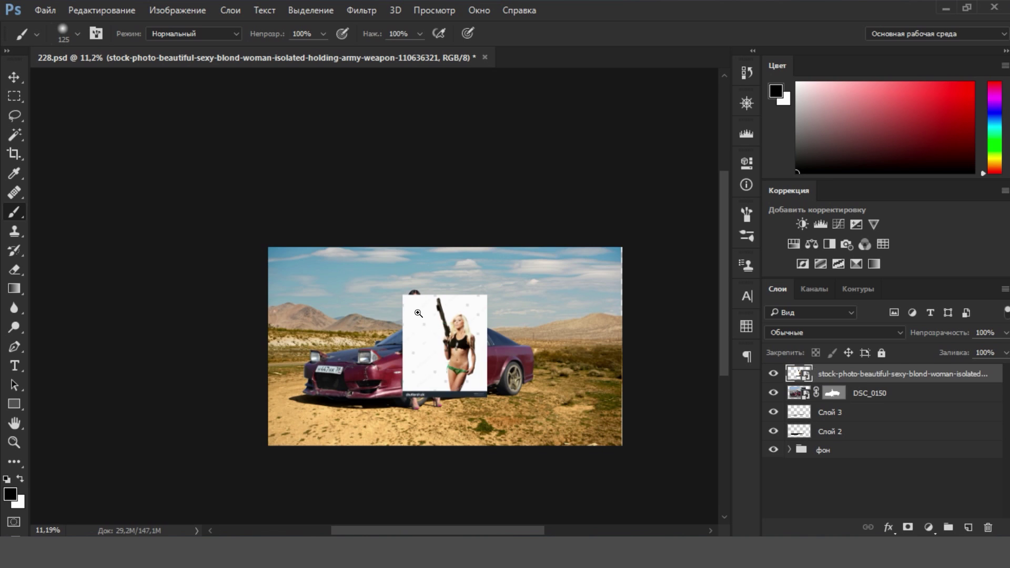
{"action": "left_click", "coordinate": [418, 314]}
{"action": "key", "text": "ctrl+t"}
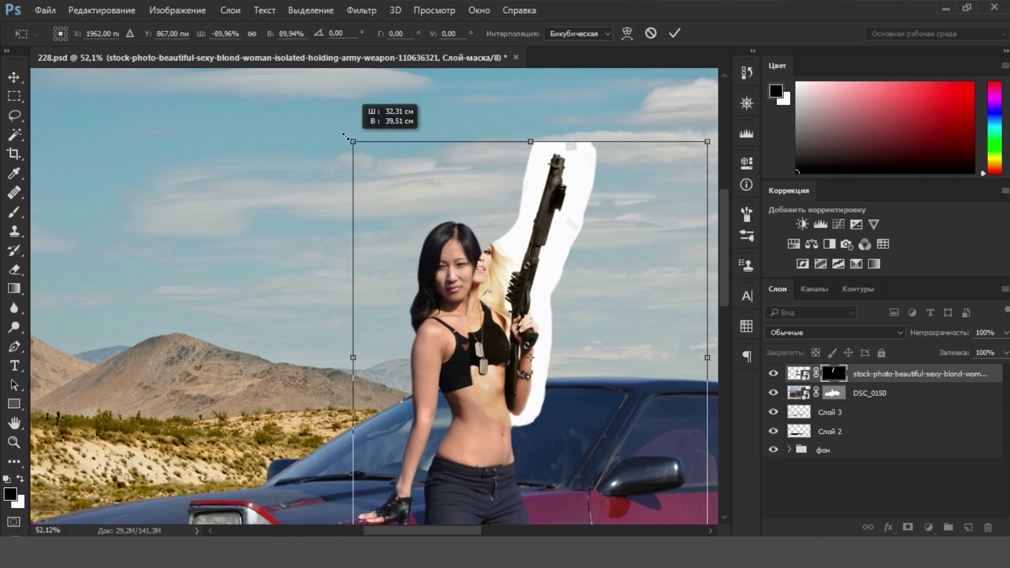
{"action": "key", "text": "Return"}
{"action": "key", "text": "b"}
{"action": "scroll", "coordinate": [485, 240], "scroll_direction": "up", "scroll_amount": 5}
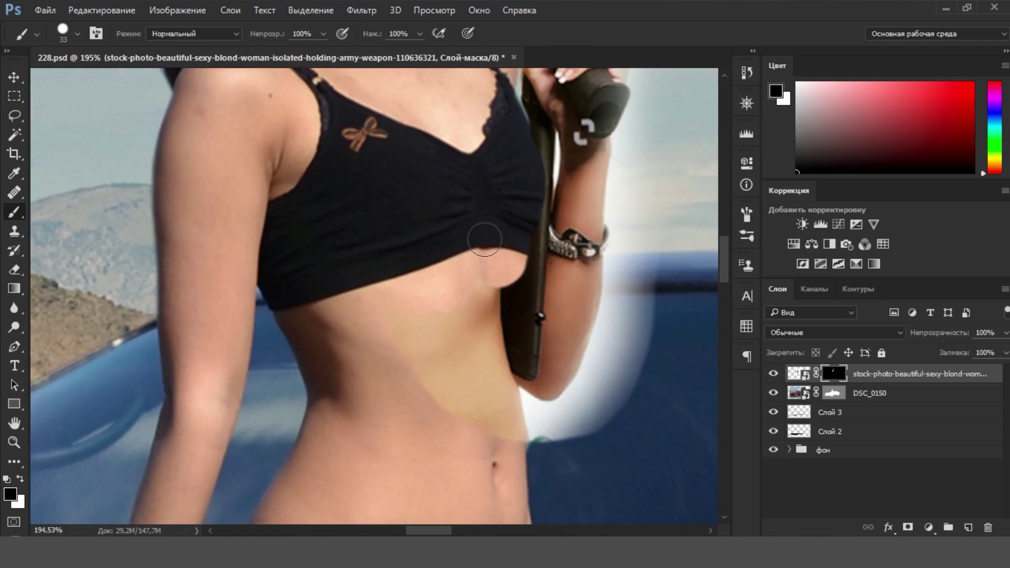
Step: Paint the stock-photo mask with a small brush to clean the halo around the rifle
{"action": "key", "text": "ctrl+z"}
{"action": "scroll", "coordinate": [484, 240], "scroll_direction": "down", "scroll_amount": 5}
{"action": "scroll", "coordinate": [460, 391], "scroll_direction": "up", "scroll_amount": 3}
{"action": "scroll", "coordinate": [460, 391], "scroll_direction": "up", "scroll_amount": 2}
{"action": "key", "text": "x"}
{"action": "key", "text": "bracketleft"}
{"action": "key", "text": "bracketleft"}
{"action": "key", "text": "bracketleft"}
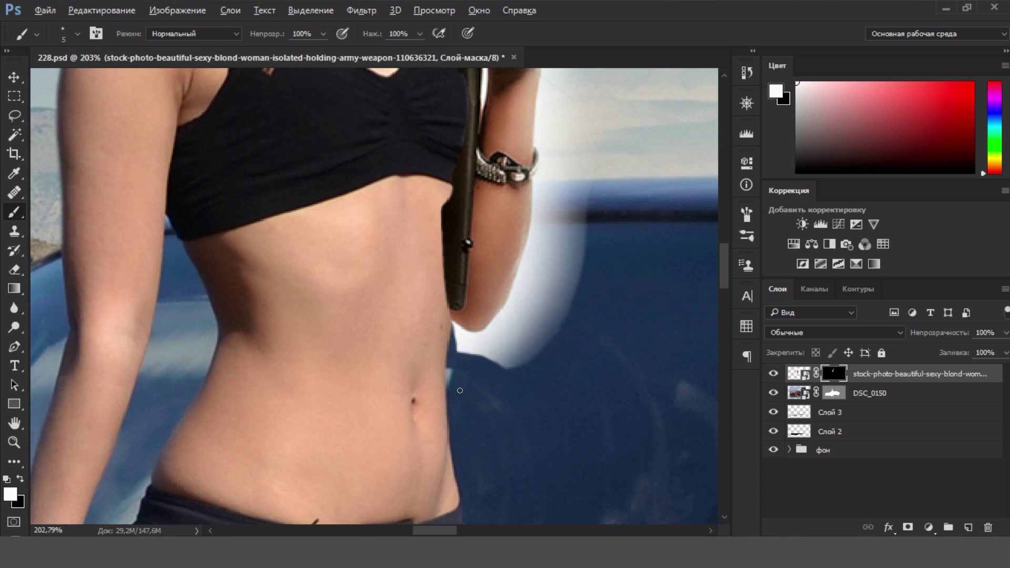
{"action": "key", "text": "x"}
{"action": "scroll", "coordinate": [460, 391], "scroll_direction": "up", "scroll_amount": 1}
{"action": "scroll", "coordinate": [505, 338], "scroll_direction": "up", "scroll_amount": 1}
{"action": "scroll", "coordinate": [534, 347], "scroll_direction": "up", "scroll_amount": 1}
{"action": "key", "text": "bracketright"}
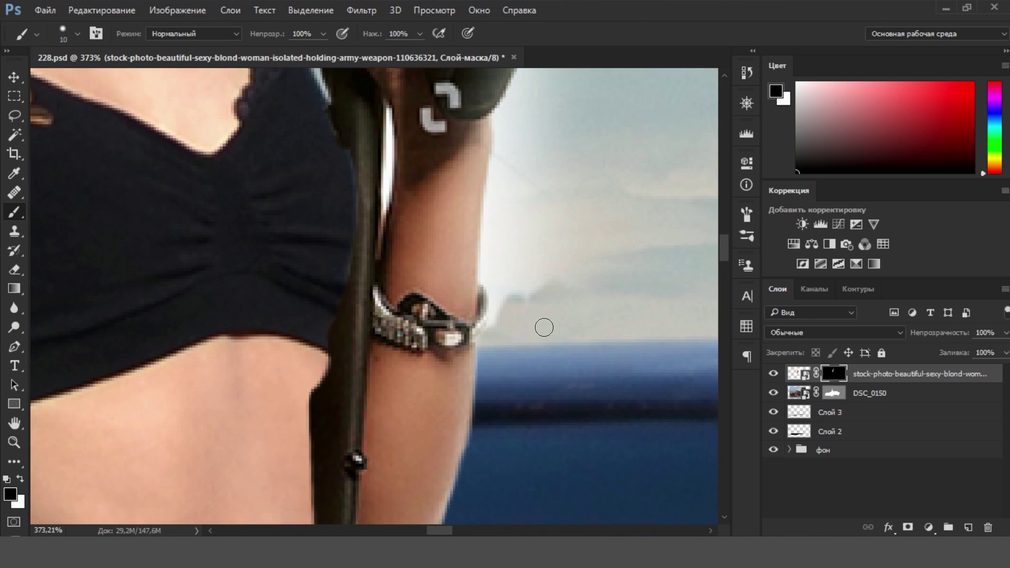
{"action": "scroll", "coordinate": [544, 328], "scroll_direction": "down", "scroll_amount": 3}
{"action": "scroll", "coordinate": [525, 298], "scroll_direction": "up", "scroll_amount": 3}
{"action": "key", "text": "x"}
{"action": "key", "text": "x"}
{"action": "scroll", "coordinate": [509, 243], "scroll_direction": "up", "scroll_amount": 3}
{"action": "scroll", "coordinate": [442, 261], "scroll_direction": "up", "scroll_amount": 3}
Step: Make a Polygonal Lasso selection along the barrel and mask out its white edge
{"action": "key", "text": "l"}
{"action": "scroll", "coordinate": [469, 198], "scroll_direction": "up", "scroll_amount": 2}
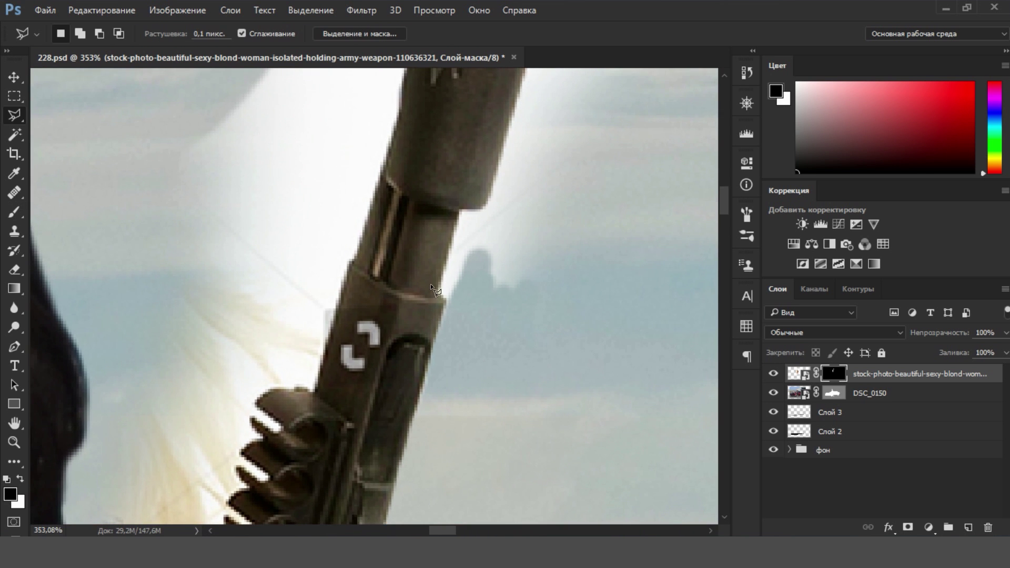
{"action": "left_click", "coordinate": [456, 209]}
{"action": "scroll", "coordinate": [516, 181], "scroll_direction": "up", "scroll_amount": 3}
{"action": "key", "text": "Return"}
{"action": "scroll", "coordinate": [548, 156], "scroll_direction": "down", "scroll_amount": 3}
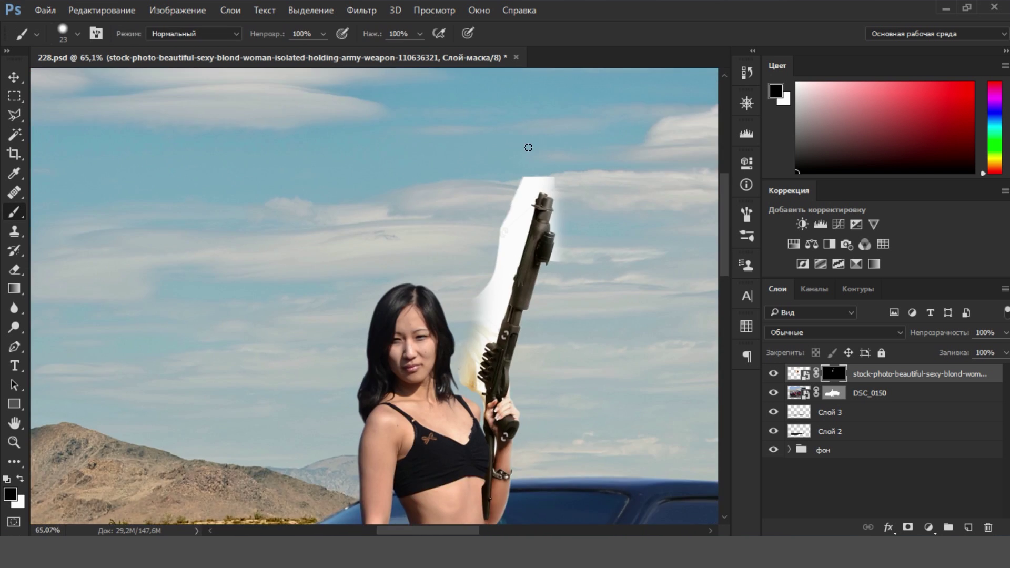
{"action": "scroll", "coordinate": [473, 263], "scroll_direction": "up", "scroll_amount": 3}
{"action": "key", "text": "b"}
{"action": "scroll", "coordinate": [604, 129], "scroll_direction": "down", "scroll_amount": 2}
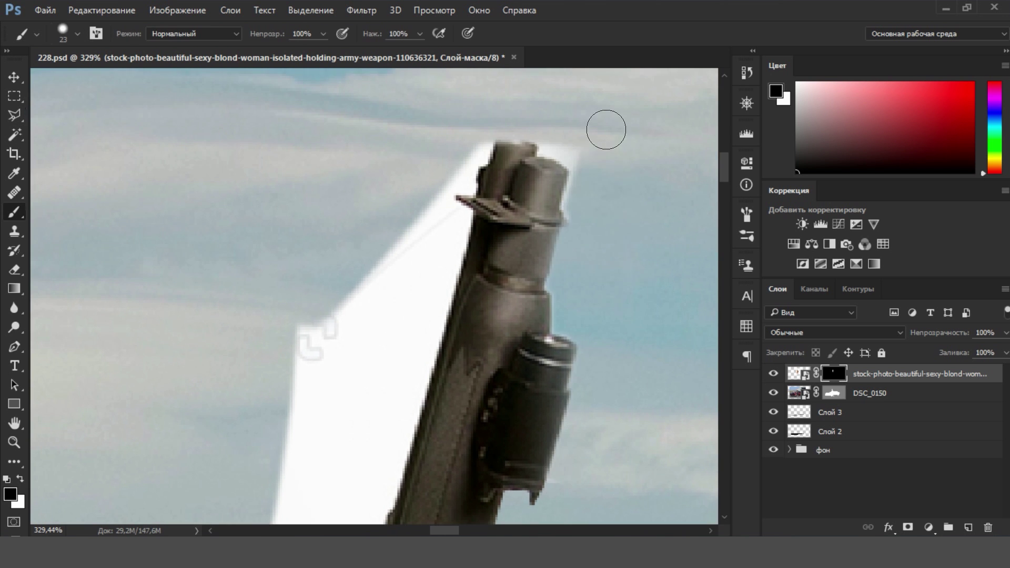
{"action": "scroll", "coordinate": [618, 210], "scroll_direction": "up", "scroll_amount": 3}
{"action": "scroll", "coordinate": [529, 379], "scroll_direction": "down", "scroll_amount": 3}
{"action": "scroll", "coordinate": [473, 263], "scroll_direction": "down", "scroll_amount": 5}
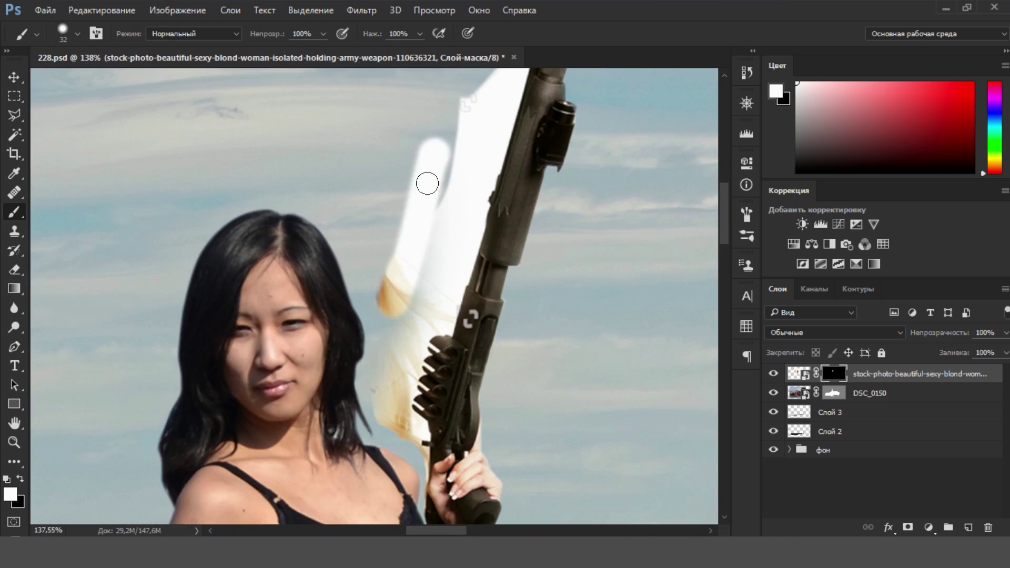
Step: Trace the rifle grip's teeth with a Pen path to cut away the white backdrop
{"action": "key", "text": "p"}
{"action": "scroll", "coordinate": [429, 181], "scroll_direction": "up", "scroll_amount": 4}
{"action": "scroll", "coordinate": [559, 361], "scroll_direction": "up", "scroll_amount": 3}
{"action": "scroll", "coordinate": [587, 164], "scroll_direction": "down", "scroll_amount": 3}
{"action": "scroll", "coordinate": [587, 163], "scroll_direction": "down", "scroll_amount": 5}
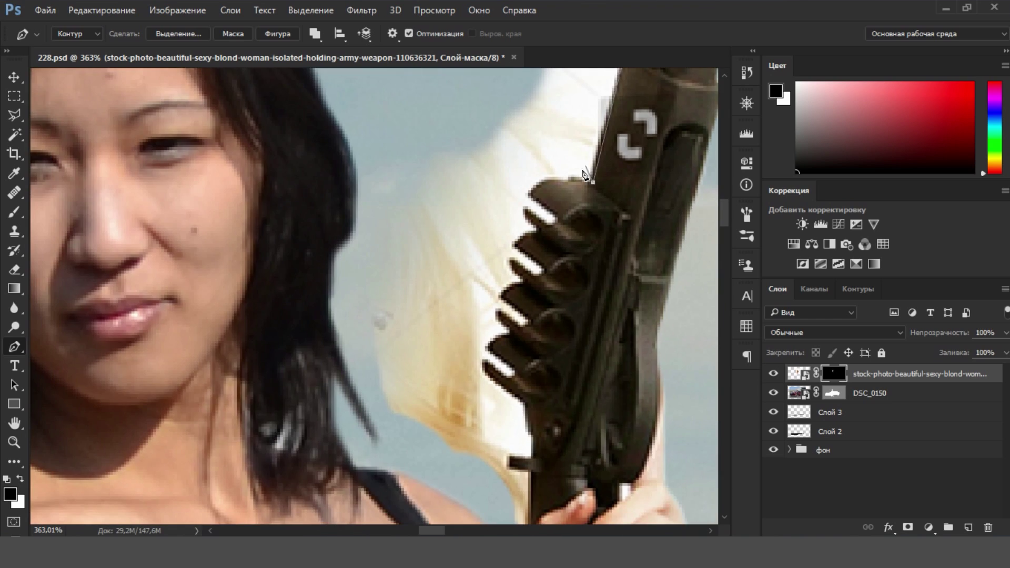
{"action": "scroll", "coordinate": [515, 247], "scroll_direction": "up", "scroll_amount": 5}
{"action": "scroll", "coordinate": [525, 267], "scroll_direction": "down", "scroll_amount": 1}
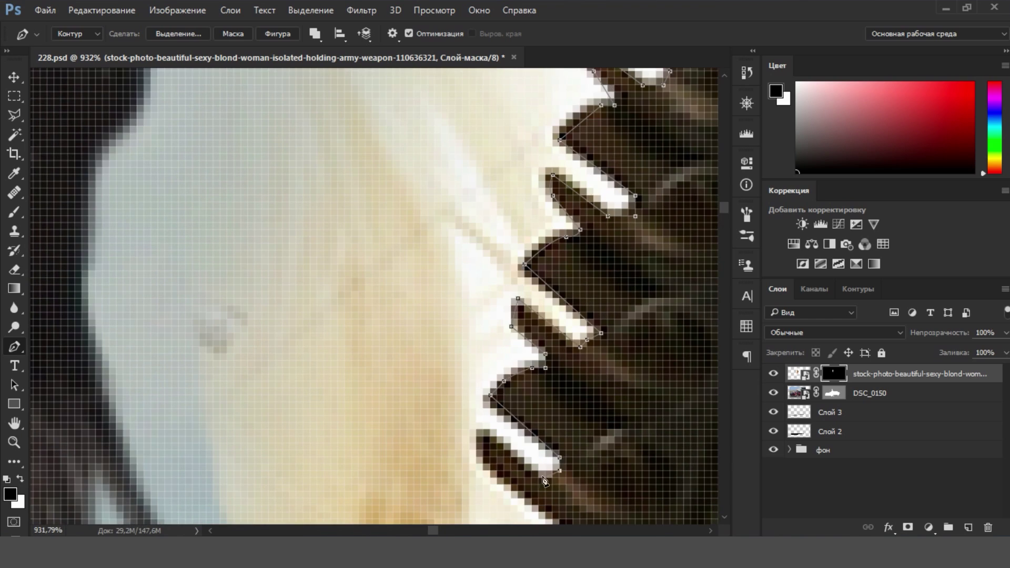
{"action": "scroll", "coordinate": [545, 482], "scroll_direction": "down", "scroll_amount": 5}
{"action": "scroll", "coordinate": [498, 465], "scroll_direction": "down", "scroll_amount": 4}
{"action": "scroll", "coordinate": [420, 232], "scroll_direction": "down", "scroll_amount": 5}
{"action": "scroll", "coordinate": [535, 368], "scroll_direction": "down", "scroll_amount": 3}
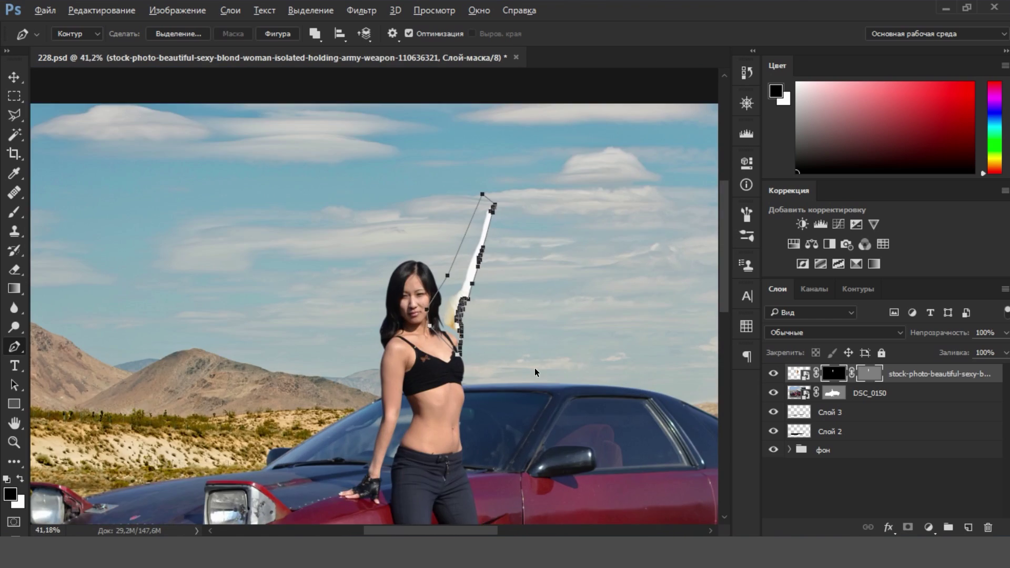
{"action": "scroll", "coordinate": [535, 367], "scroll_direction": "up", "scroll_amount": 5}
{"action": "key", "text": "b"}
{"action": "scroll", "coordinate": [431, 219], "scroll_direction": "up", "scroll_amount": 4}
Step: Clone black fabric over the bow on the woman's top on DSC_0150
{"action": "scroll", "coordinate": [450, 422], "scroll_direction": "down", "scroll_amount": 4}
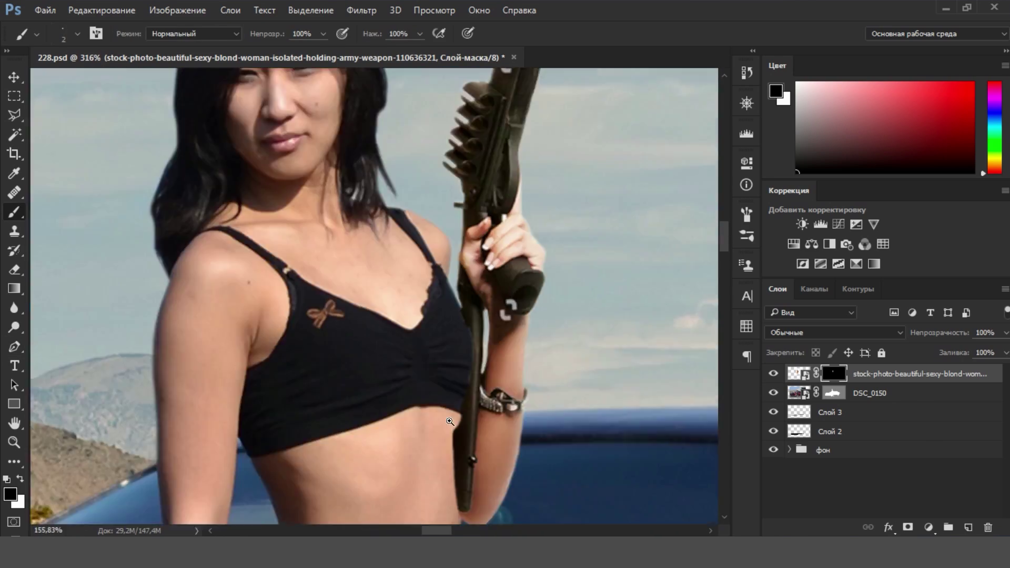
{"action": "scroll", "coordinate": [526, 294], "scroll_direction": "up", "scroll_amount": 3}
{"action": "key", "text": "s"}
{"action": "scroll", "coordinate": [507, 316], "scroll_direction": "up", "scroll_amount": 4}
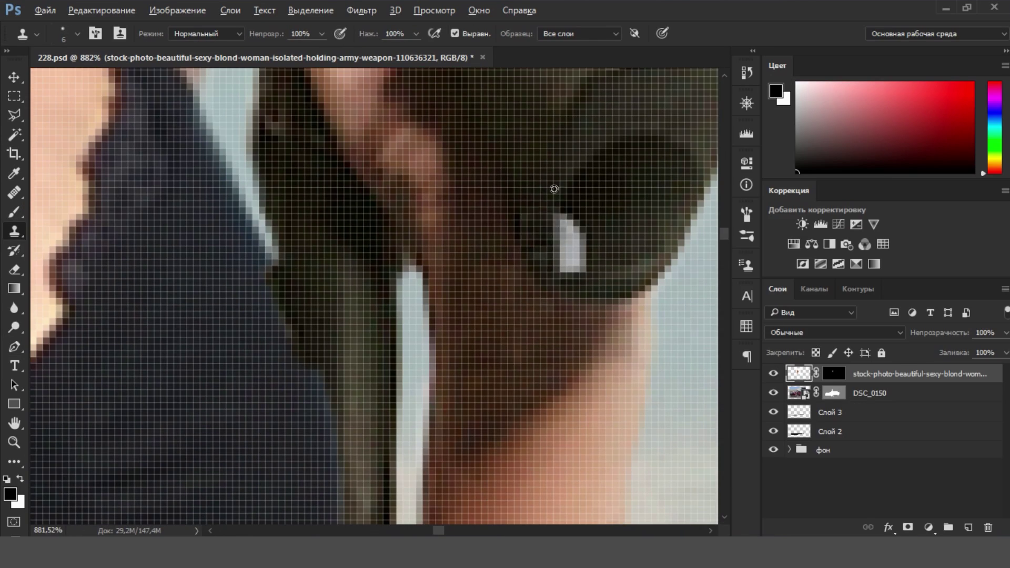
{"action": "scroll", "coordinate": [486, 336], "scroll_direction": "down", "scroll_amount": 2}
{"action": "scroll", "coordinate": [486, 336], "scroll_direction": "up", "scroll_amount": 5}
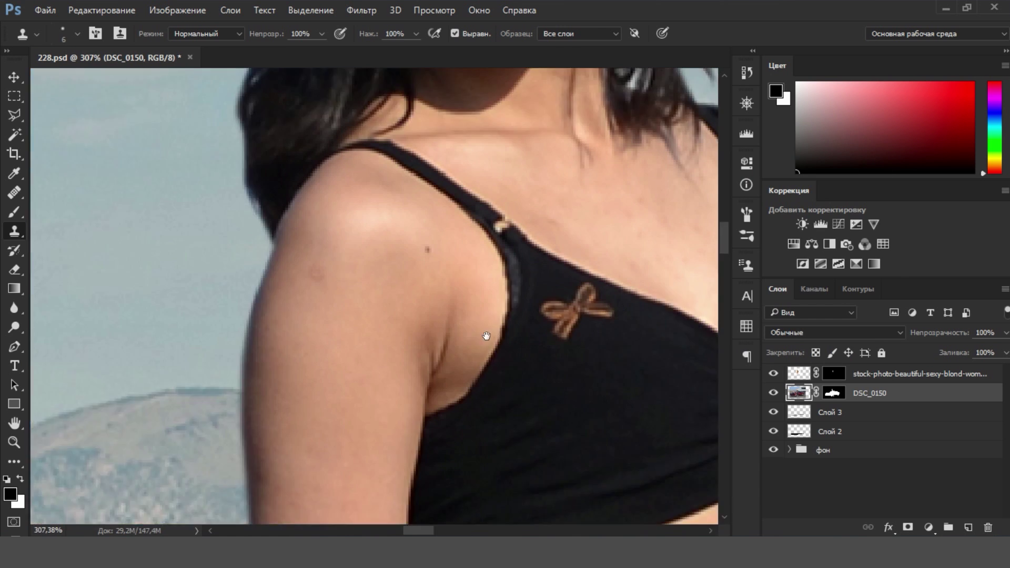
{"action": "scroll", "coordinate": [486, 336], "scroll_direction": "up", "scroll_amount": 1}
{"action": "left_click_drag", "start_coordinate": [422, 372], "coordinate": [501, 313]}
{"action": "left_click", "coordinate": [472, 295]}
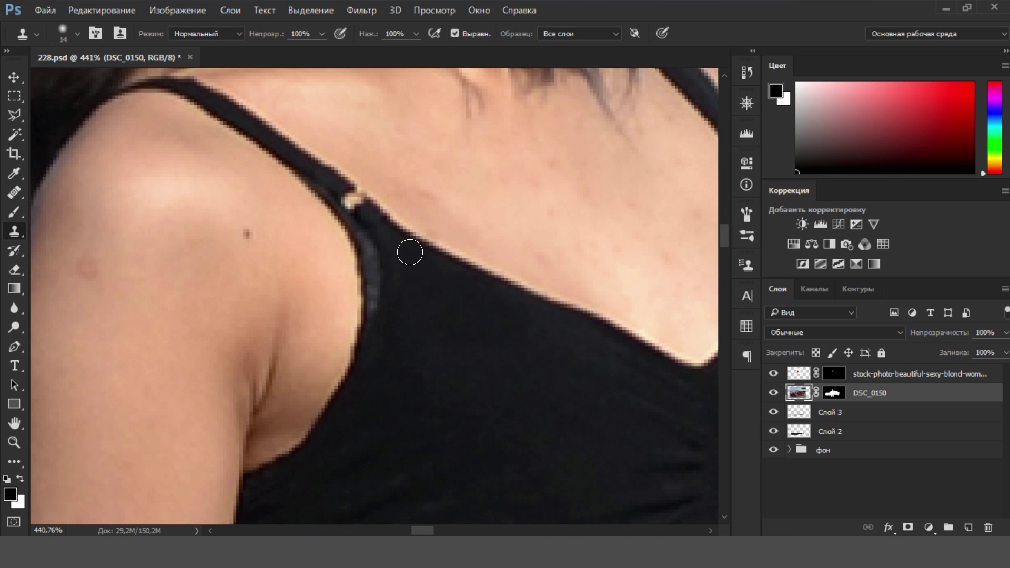
{"action": "key", "text": "ctrl+0"}
{"action": "key", "text": "b"}
{"action": "scroll", "coordinate": [651, 404], "scroll_direction": "up", "scroll_amount": 3}
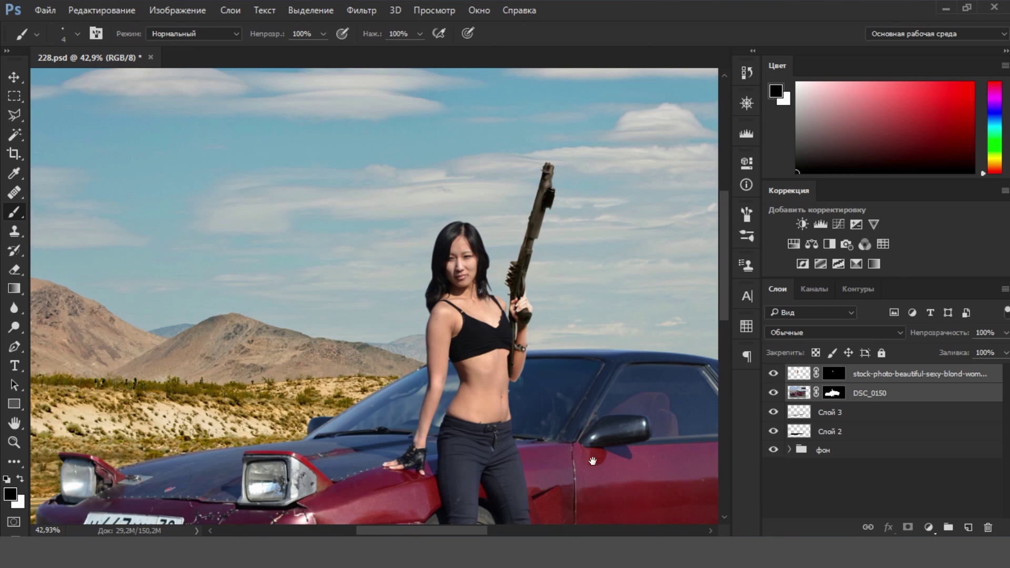
Step: Add a Curves layer clipped to DSC_0150, with the black point moved right and an S-bent curve
{"action": "left_click", "coordinate": [928, 527]}
{"action": "left_click", "coordinate": [844, 289]}
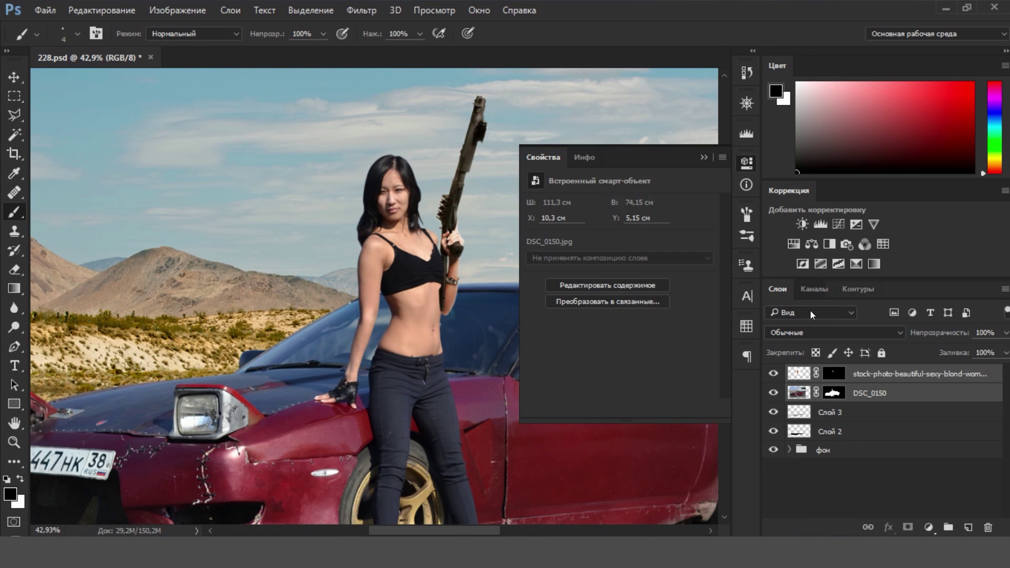
{"action": "left_click_drag", "start_coordinate": [882, 384], "coordinate": [884, 404]}
{"action": "left_click", "coordinate": [616, 409]}
{"action": "mouse_move", "coordinate": [583, 363]}
{"action": "left_mouse_down"}
{"action": "mouse_move", "coordinate": [584, 371]}
{"action": "mouse_move", "coordinate": [588, 356]}
{"action": "left_mouse_up"}
{"action": "left_click_drag", "start_coordinate": [559, 393], "coordinate": [565, 393]}
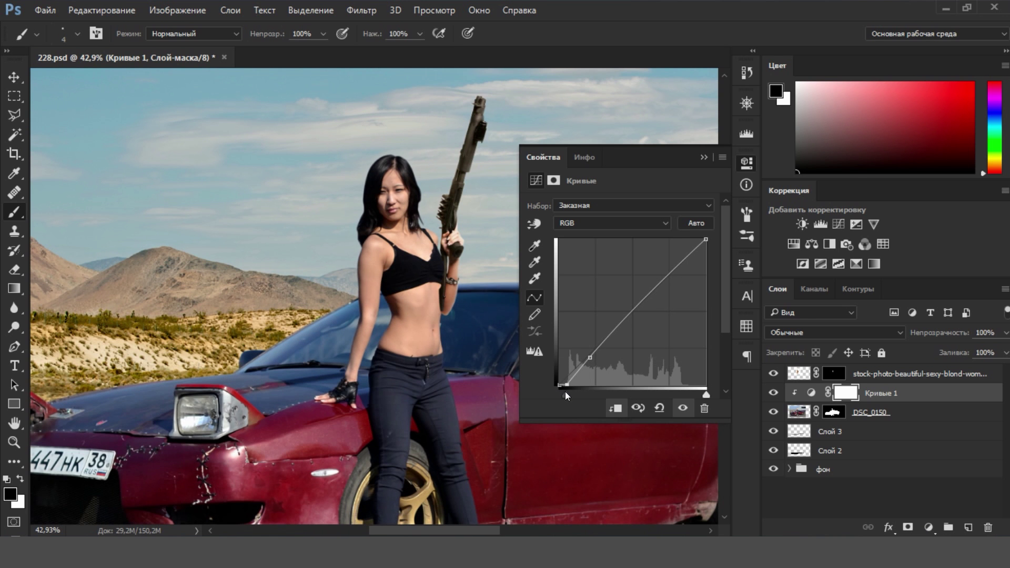
{"action": "mouse_move", "coordinate": [666, 277]}
{"action": "left_mouse_down"}
{"action": "mouse_move", "coordinate": [658, 266]}
{"action": "mouse_move", "coordinate": [665, 272]}
{"action": "left_mouse_up"}
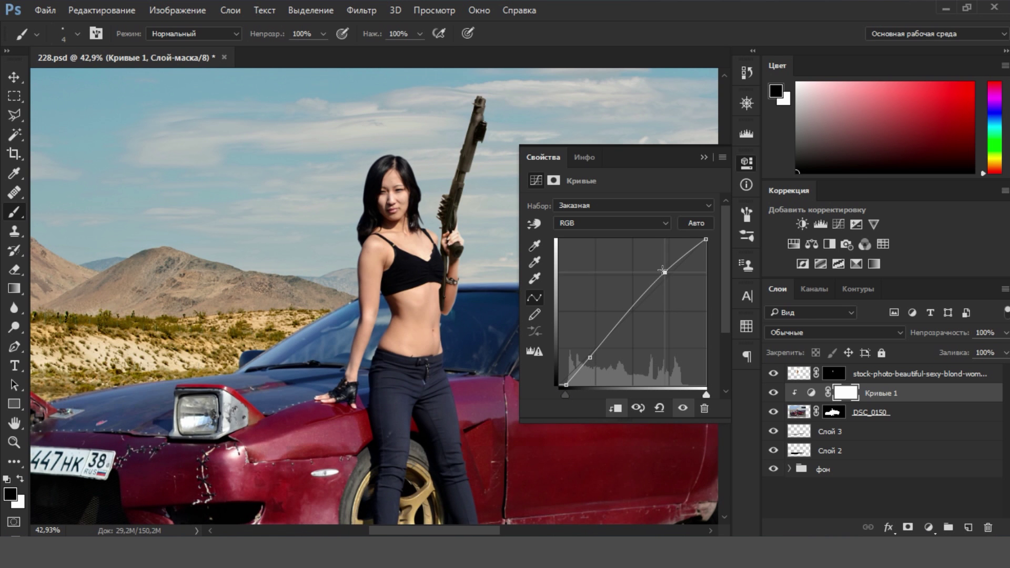
{"action": "left_click", "coordinate": [704, 157]}
{"action": "scroll", "coordinate": [521, 346], "scroll_direction": "down", "scroll_amount": 3}
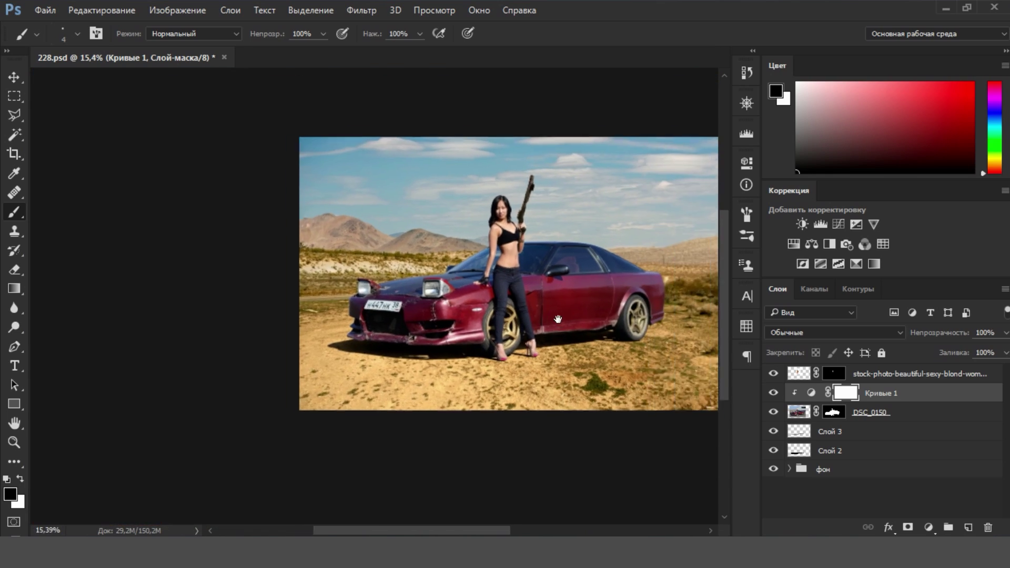
Step: Target the rifle-and-hand layer's mask in the layer stack
{"action": "scroll", "coordinate": [521, 346], "scroll_direction": "up", "scroll_amount": 5}
{"action": "scroll", "coordinate": [521, 346], "scroll_direction": "down", "scroll_amount": 5}
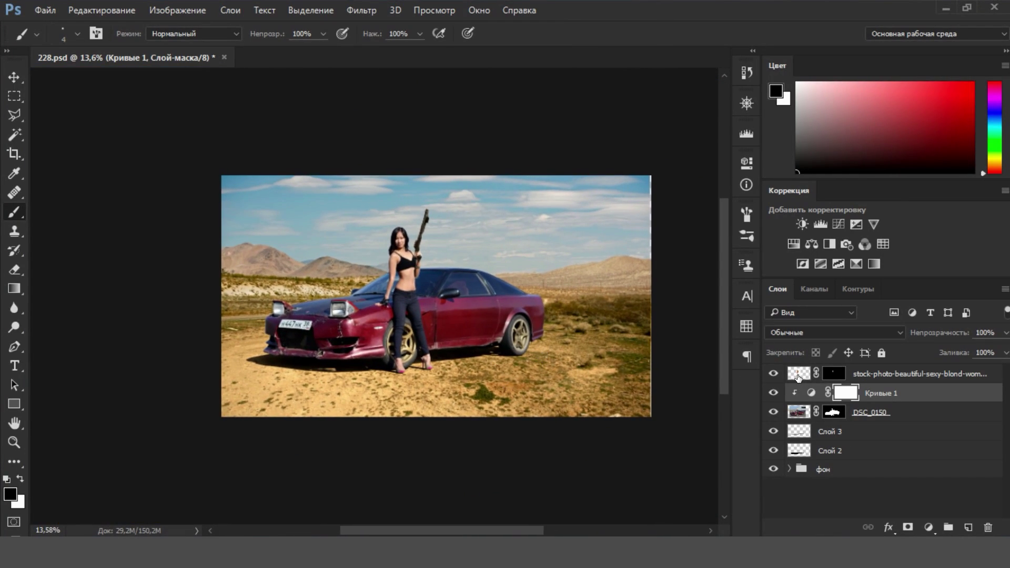
{"action": "scroll", "coordinate": [408, 279], "scroll_direction": "up", "scroll_amount": 10}
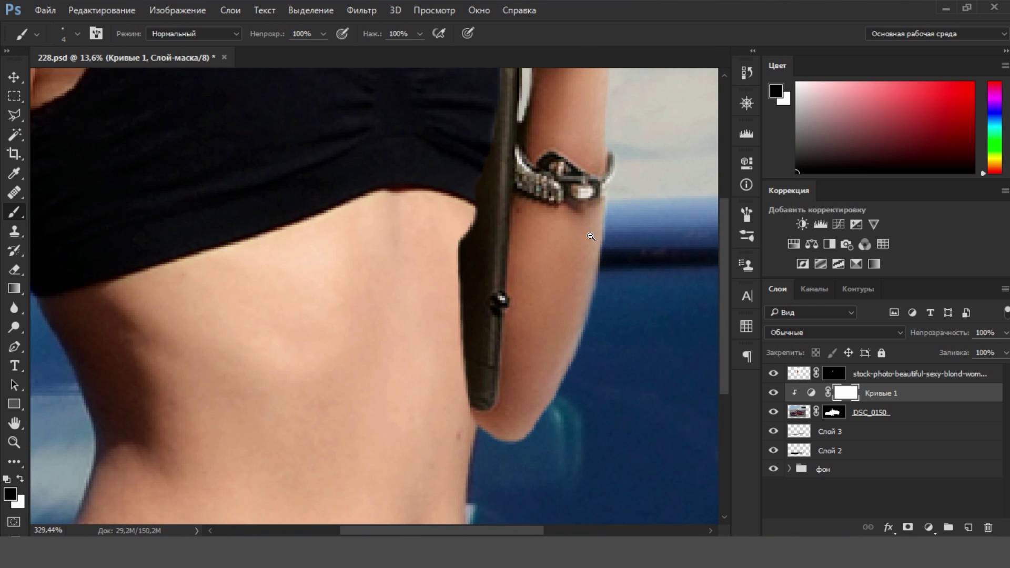
{"action": "key", "text": "alt+bracketright"}
{"action": "left_click_drag", "start_coordinate": [487, 350], "coordinate": [448, 377]}
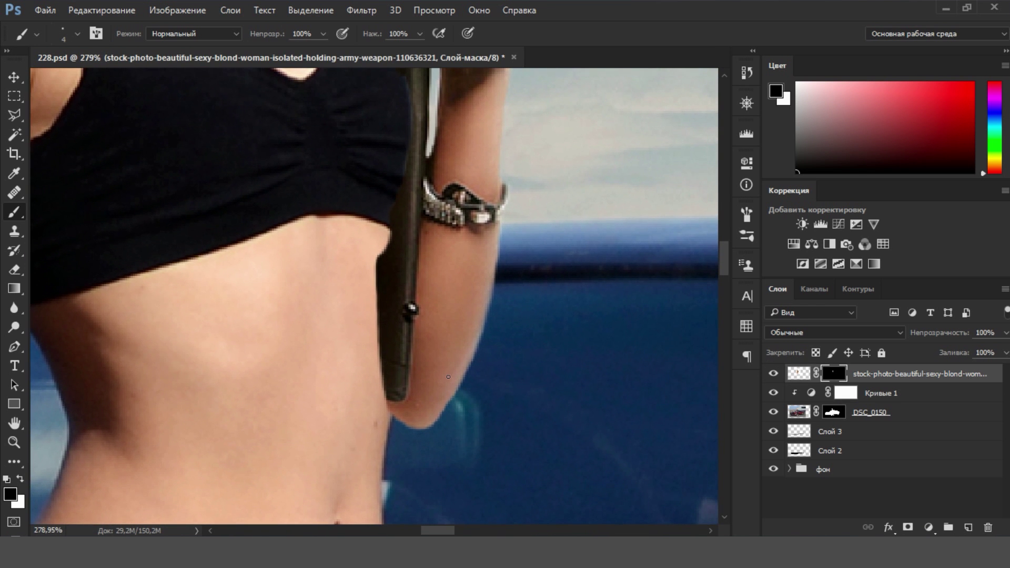
{"action": "scroll", "coordinate": [428, 365], "scroll_direction": "down", "scroll_amount": 3}
{"action": "scroll", "coordinate": [605, 418], "scroll_direction": "down", "scroll_amount": 2}
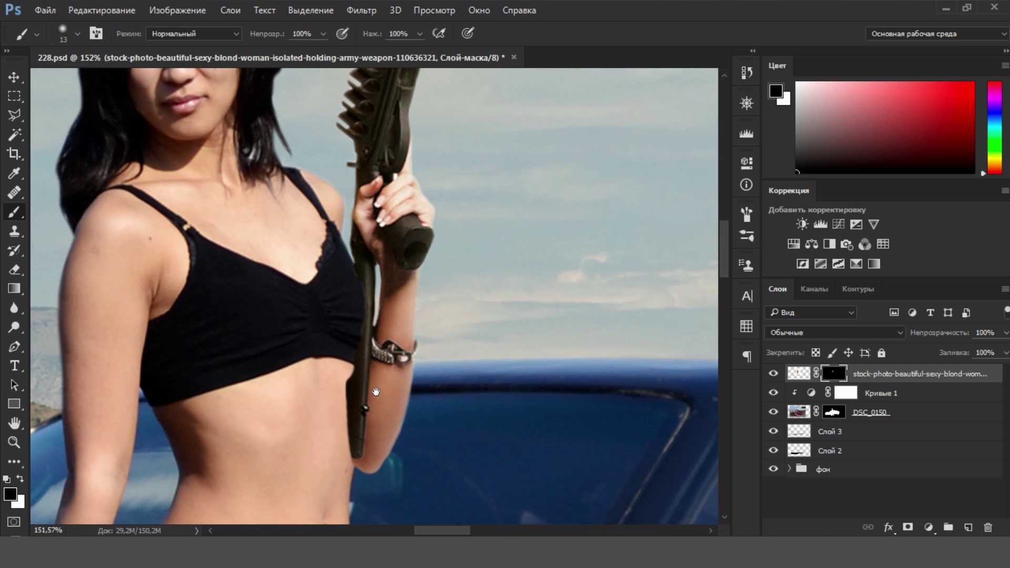
Step: Nudge the rifle-and-hand layer slightly right and up with the Move tool
{"action": "left_click", "coordinate": [799, 373]}
{"action": "key", "text": "v"}
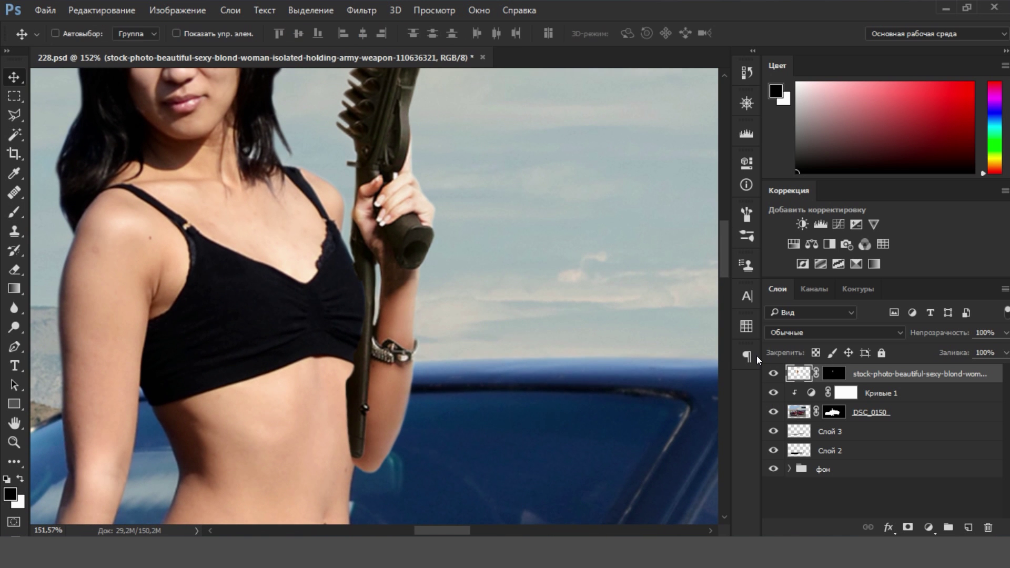
{"action": "key", "text": "Right"}
{"action": "key", "text": "Right"}
{"action": "key", "text": "Right"}
{"action": "key", "text": "Right"}
{"action": "key", "text": "Right"}
{"action": "key", "text": "Right"}
{"action": "key", "text": "Up"}
{"action": "key", "text": "Up"}
{"action": "key", "text": "Up"}
{"action": "key", "text": "Right"}
{"action": "key", "text": "Right"}
{"action": "key", "text": "Right"}
{"action": "key", "text": "Up"}
{"action": "key", "text": "Up"}
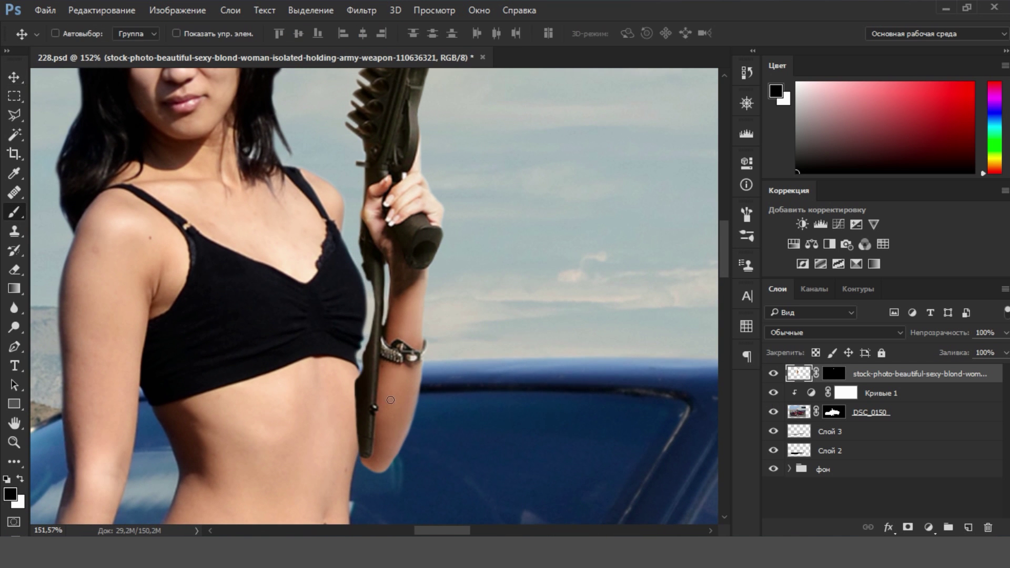
Step: Return to the rifle layer's mask with a white hard round brush
{"action": "scroll", "coordinate": [374, 457], "scroll_direction": "up", "scroll_amount": 3}
{"action": "scroll", "coordinate": [374, 456], "scroll_direction": "up", "scroll_amount": 1}
{"action": "left_click", "coordinate": [834, 374]}
{"action": "key", "text": "x"}
{"action": "right_click", "coordinate": [383, 433], "text": "alt"}
{"action": "key", "text": "period"}
{"action": "key", "text": "Return"}
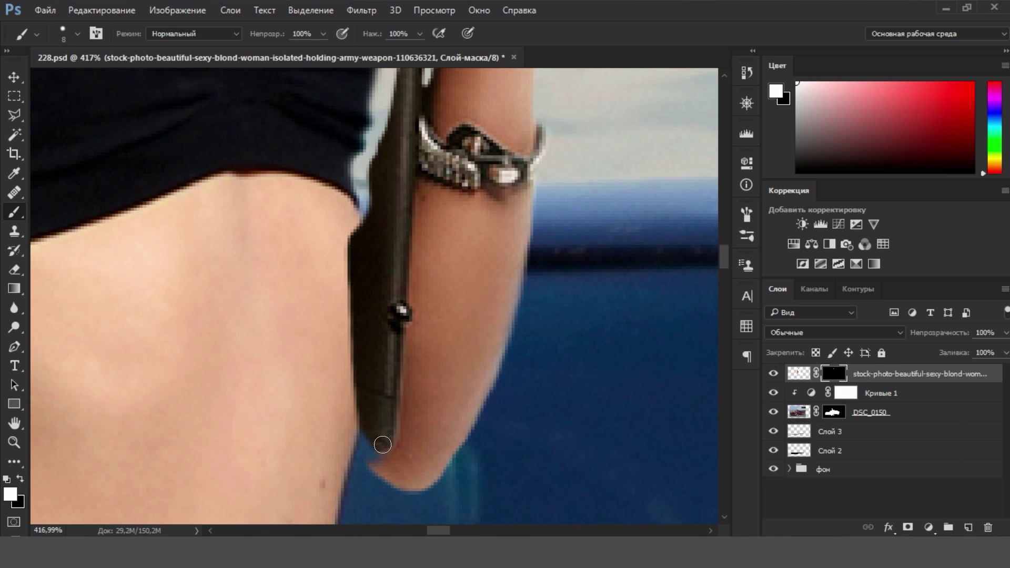
Step: Paint white on the mask to reveal the rifle stock running down over the black top
{"action": "scroll", "coordinate": [362, 369], "scroll_direction": "up", "scroll_amount": 3}
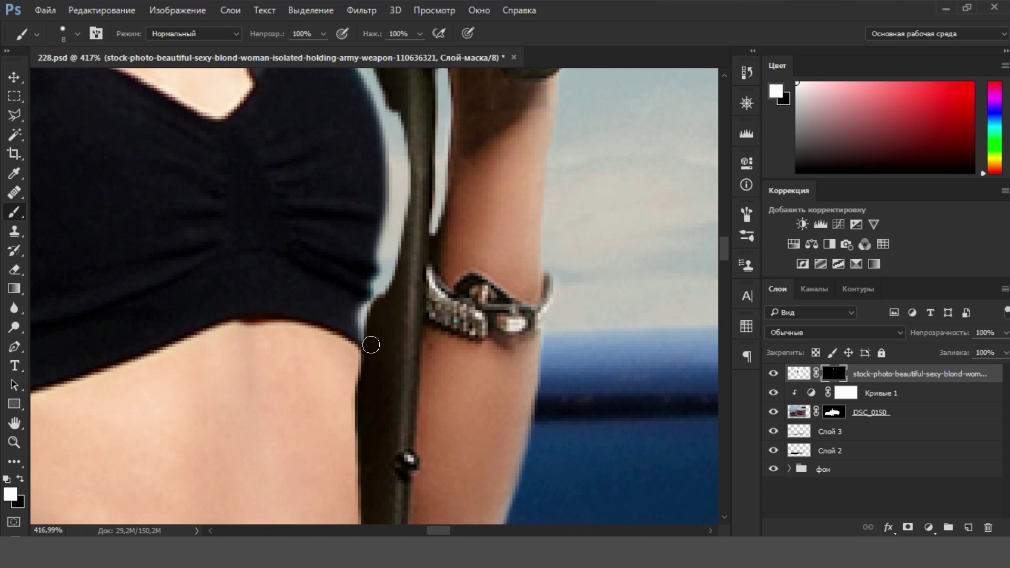
{"action": "left_click_drag", "start_coordinate": [365, 346], "coordinate": [377, 297]}
{"action": "left_click_drag", "start_coordinate": [392, 226], "coordinate": [395, 121]}
{"action": "scroll", "coordinate": [394, 126], "scroll_direction": "up", "scroll_amount": 3}
{"action": "left_click_drag", "start_coordinate": [393, 237], "coordinate": [415, 317]}
{"action": "right_click", "coordinate": [395, 228], "text": "alt"}
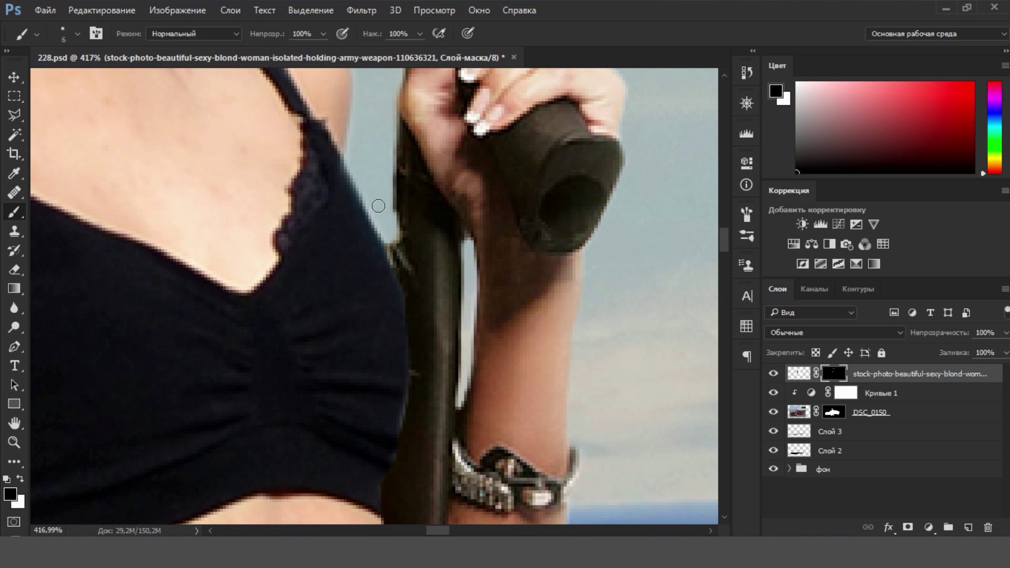
{"action": "scroll", "coordinate": [412, 256], "scroll_direction": "down", "scroll_amount": 3}
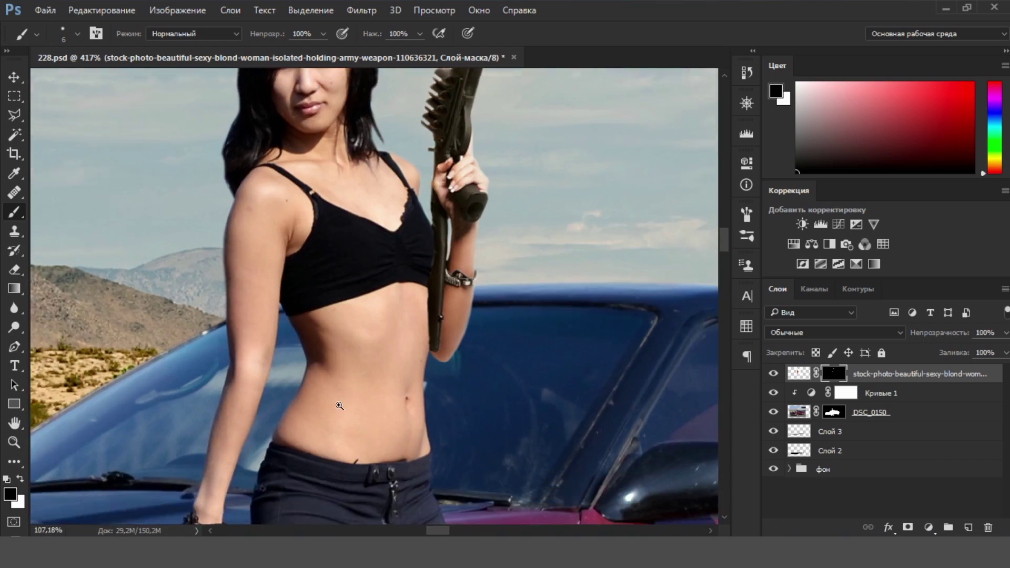
{"action": "scroll", "coordinate": [412, 256], "scroll_direction": "down", "scroll_amount": 3}
{"action": "scroll", "coordinate": [583, 191], "scroll_direction": "up", "scroll_amount": 3}
{"action": "scroll", "coordinate": [583, 191], "scroll_direction": "down", "scroll_amount": 5}
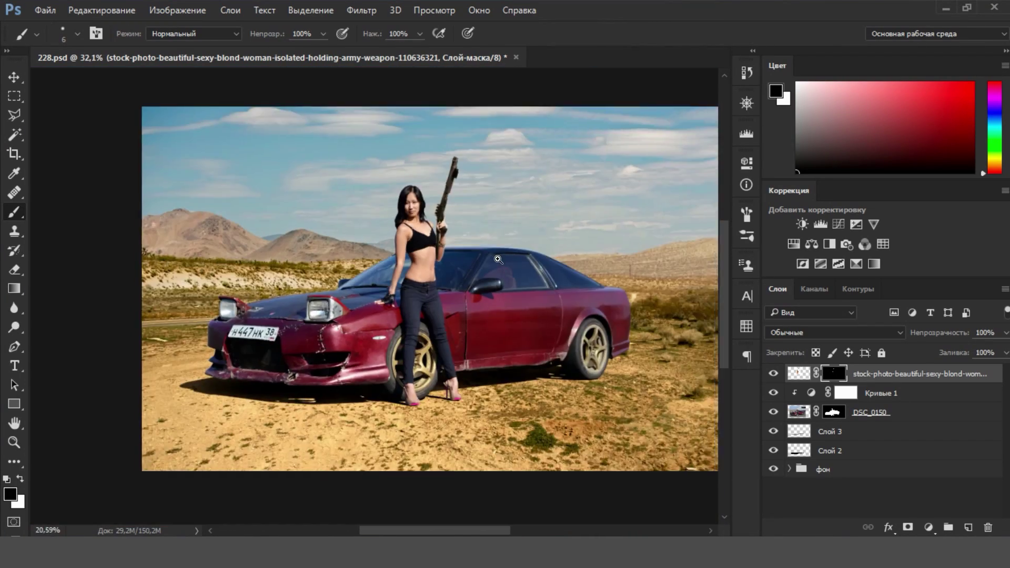
{"action": "scroll", "coordinate": [473, 253], "scroll_direction": "up", "scroll_amount": 1}
{"action": "scroll", "coordinate": [429, 311], "scroll_direction": "down", "scroll_amount": 2}
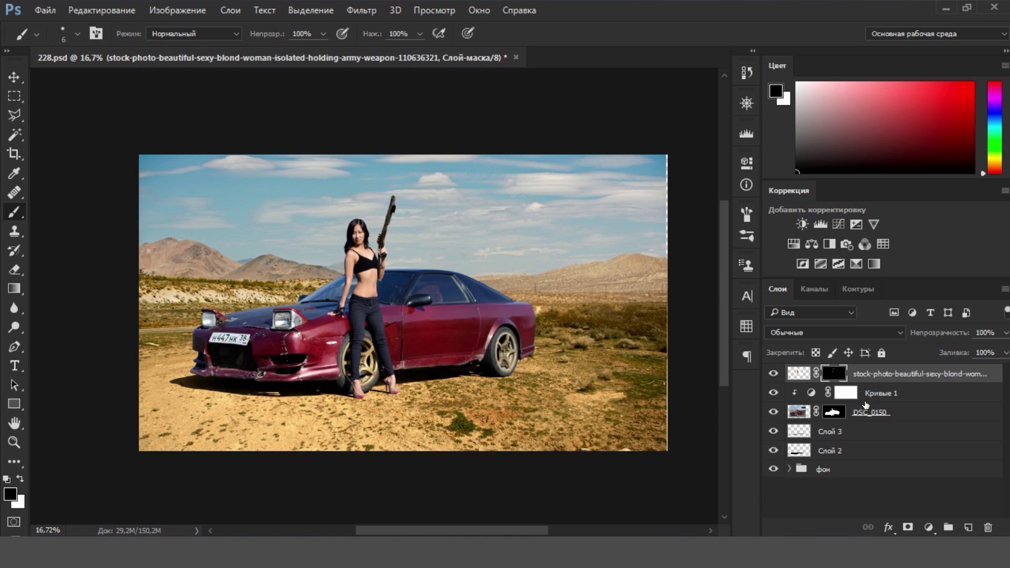
Step: Add empty Слой 4 on top and group the stock-photo through Слой 2 layers as машина
{"action": "left_click", "coordinate": [968, 528]}
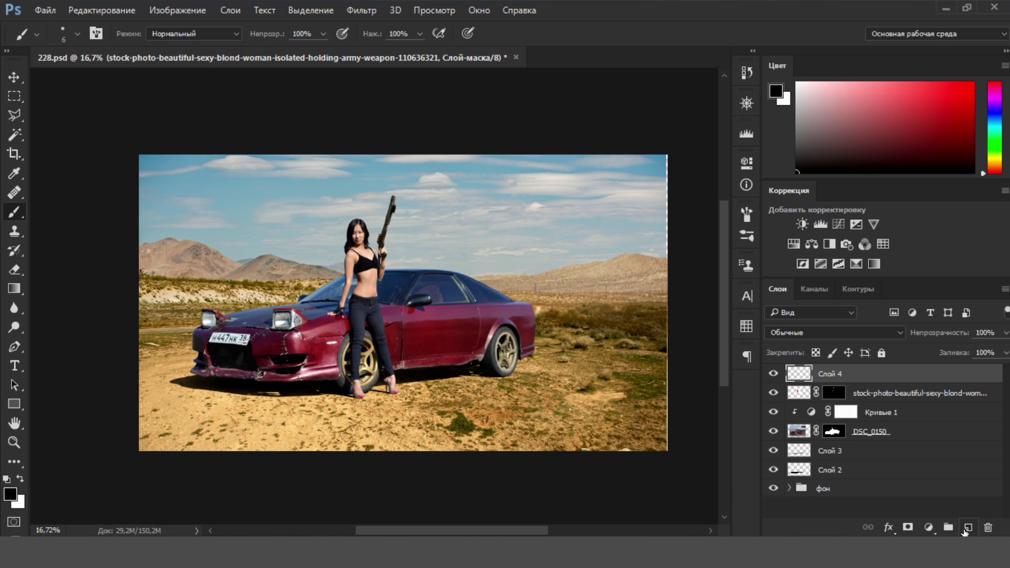
{"action": "left_click", "coordinate": [925, 401]}
{"action": "left_click", "coordinate": [923, 470], "text": "shift"}
{"action": "key", "text": "ctrl+g"}
{"action": "type", "text": "машина"}
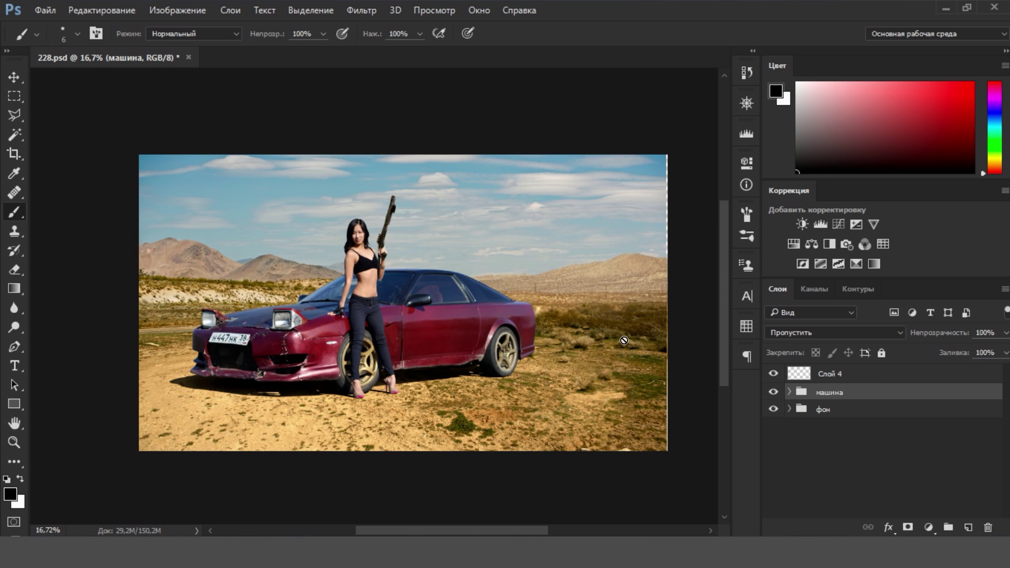
{"action": "left_click", "coordinate": [799, 378]}
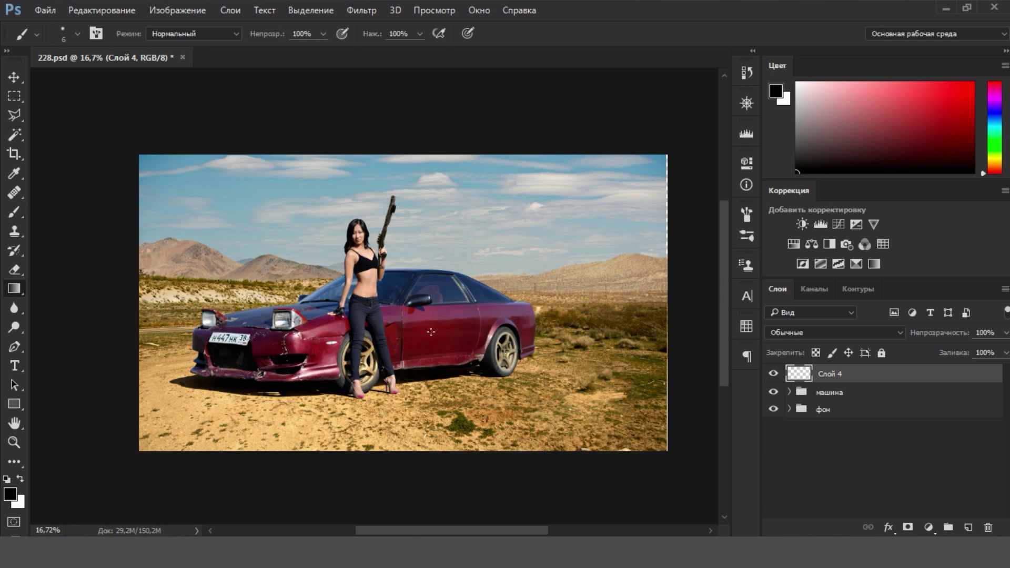
Step: Replace the old Синий копия channel with a duplicate of the gradient's Blue channel
{"action": "key", "text": "g"}
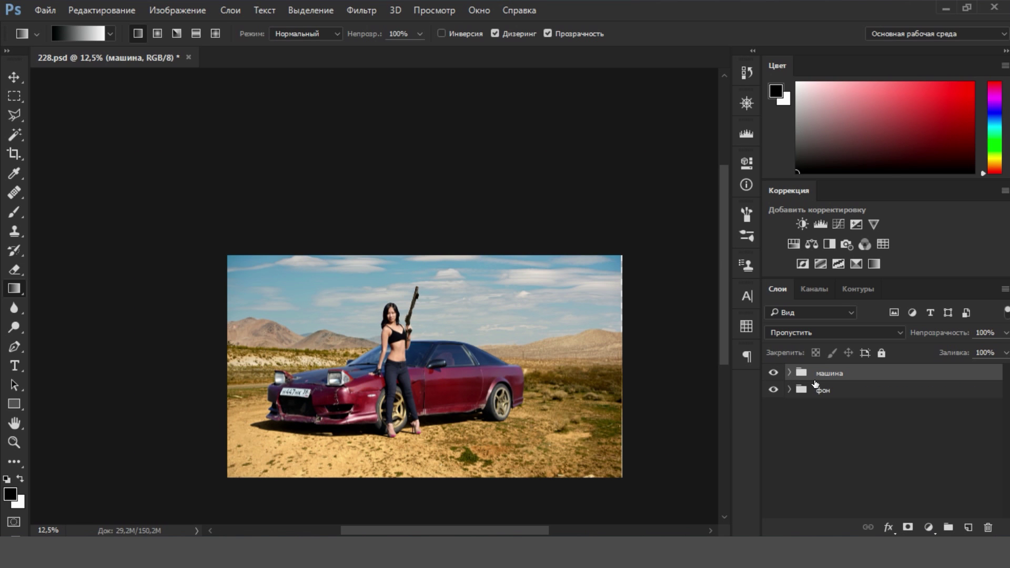
{"action": "key", "text": "ctrl+shift+z"}
{"action": "key", "text": "ctrl+shift+z"}
{"action": "left_click", "coordinate": [815, 289]}
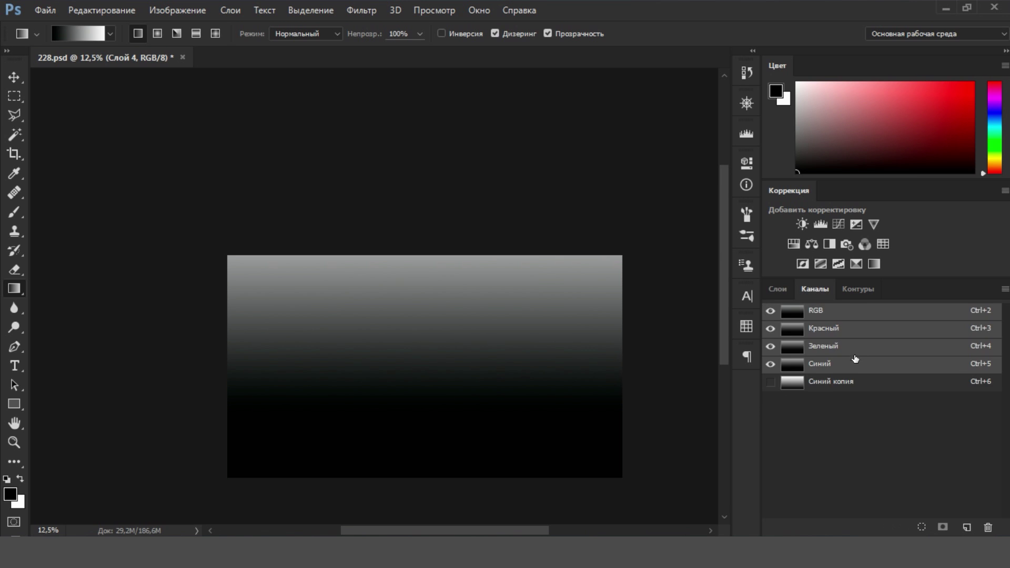
{"action": "left_click", "coordinate": [846, 384]}
{"action": "left_click_drag", "start_coordinate": [846, 384], "coordinate": [988, 528]}
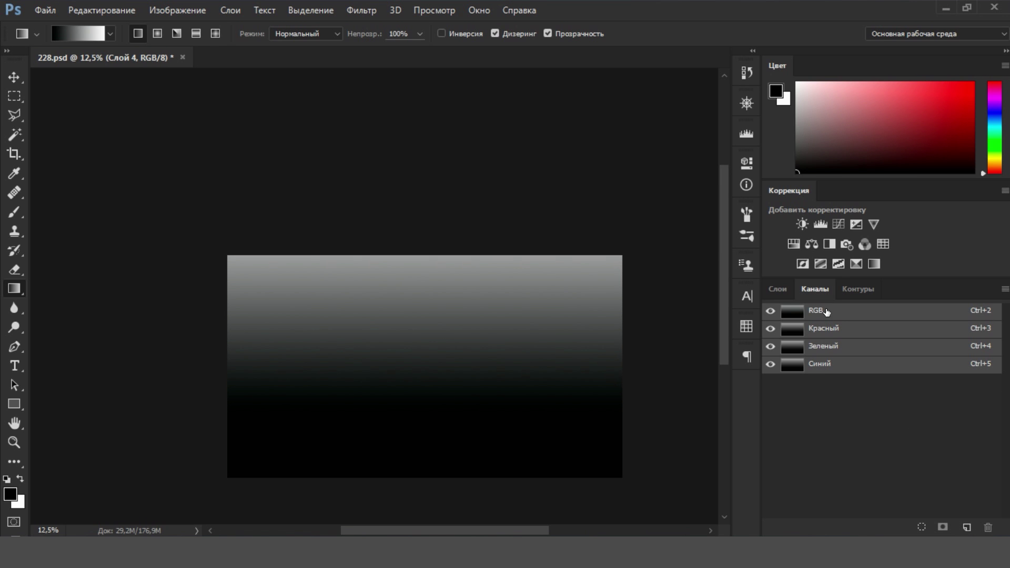
{"action": "left_click", "coordinate": [824, 368]}
{"action": "right_click", "coordinate": [825, 368]}
{"action": "left_click", "coordinate": [830, 381]}
{"action": "left_click", "coordinate": [658, 165]}
Step: Return to the RGB composite and delete the gradient layer Слой 4
{"action": "left_click", "coordinate": [772, 310]}
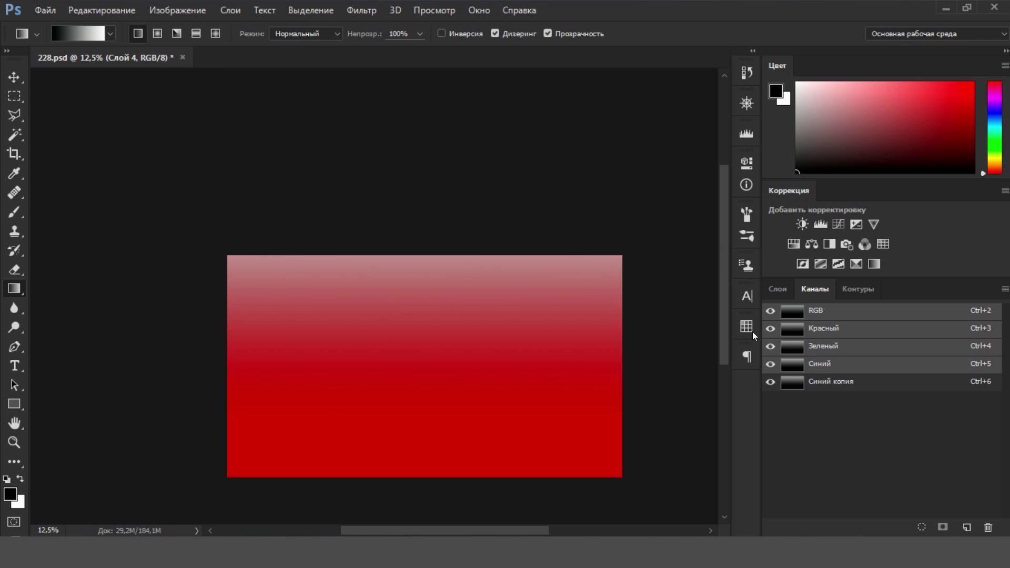
{"action": "left_click", "coordinate": [771, 381]}
{"action": "left_click", "coordinate": [777, 289]}
{"action": "left_click", "coordinate": [773, 374]}
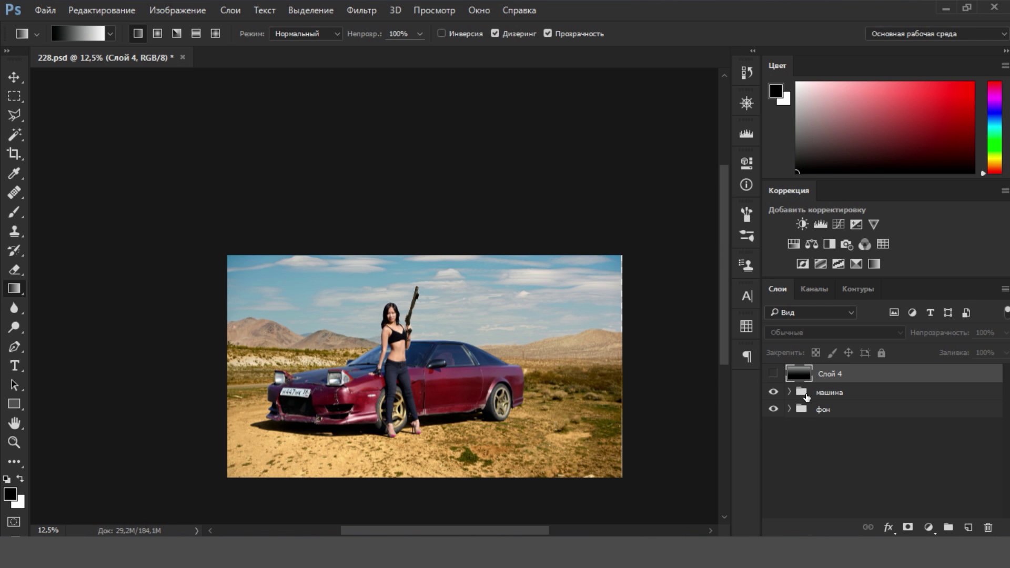
{"action": "key", "text": "Delete"}
Step: Select Слой 0 through 1392 in фон, hide машина, and stamp a merged background copy
{"action": "left_click", "coordinate": [789, 390]}
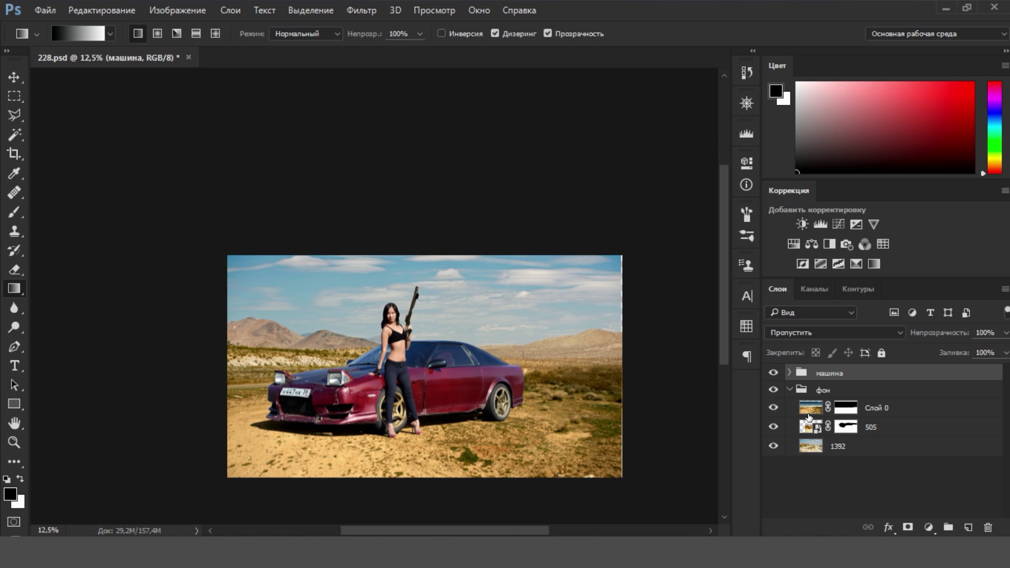
{"action": "left_click", "coordinate": [905, 408]}
{"action": "left_click", "coordinate": [921, 447], "text": "shift"}
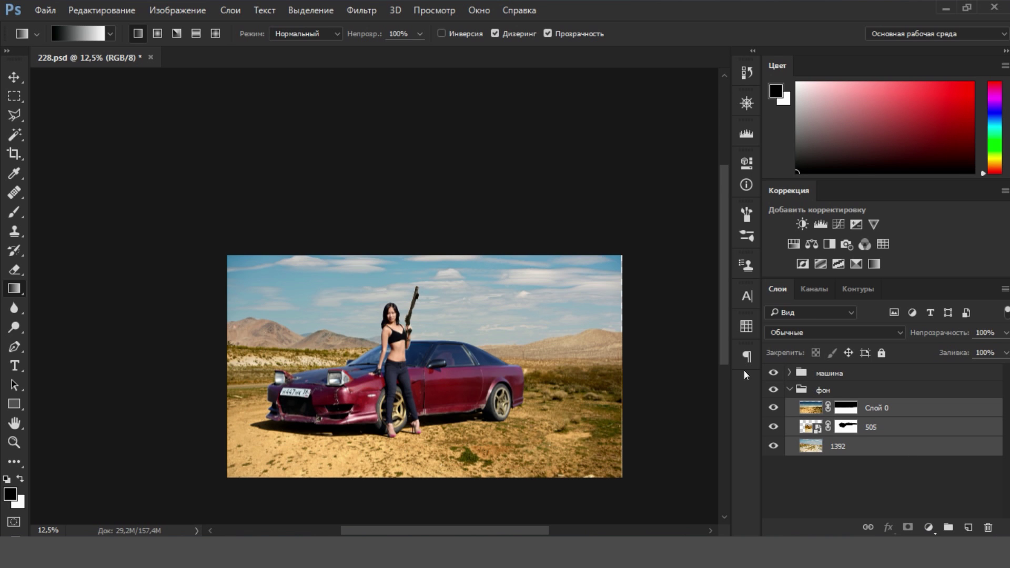
{"action": "left_click", "coordinate": [773, 373]}
{"action": "key", "text": "ctrl+alt+e"}
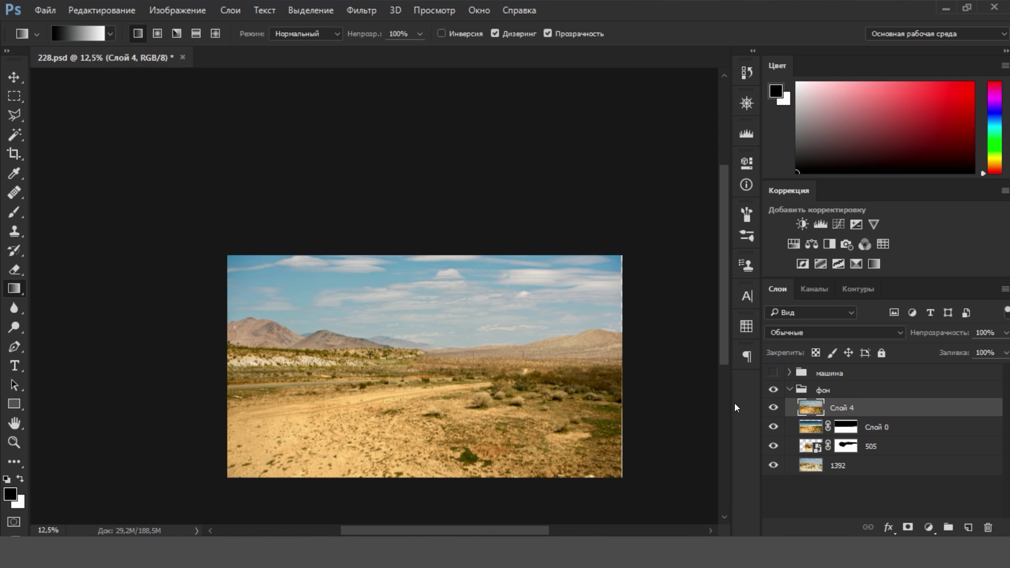
Step: Show машина and apply Lens Blur to the background using Синий копия as source, radius 36
{"action": "left_click", "coordinate": [774, 374]}
{"action": "key", "text": "ctrl+0"}
{"action": "left_click", "coordinate": [361, 10]}
{"action": "mouse_move", "coordinate": [410, 210]}
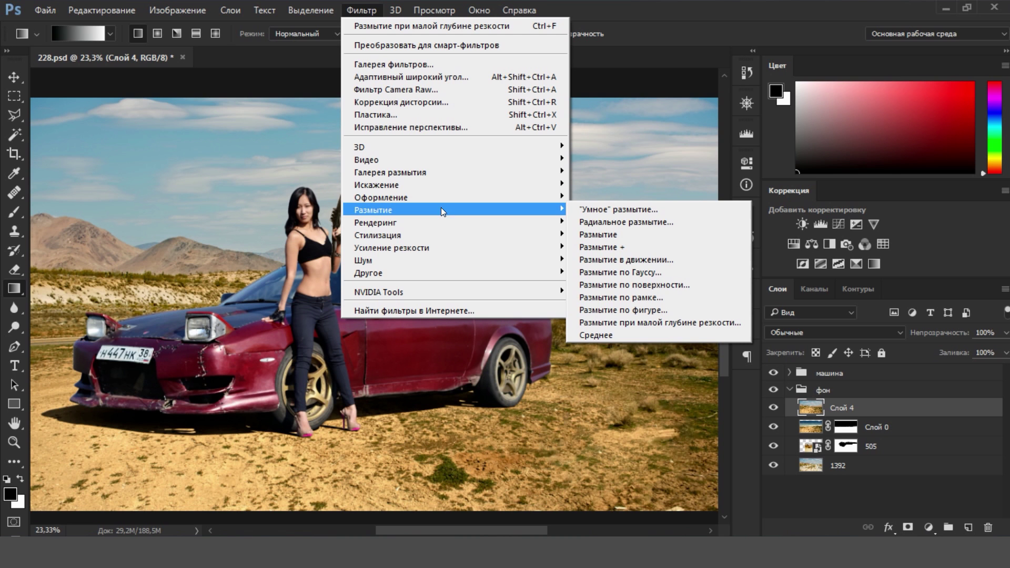
{"action": "left_click", "coordinate": [661, 323]}
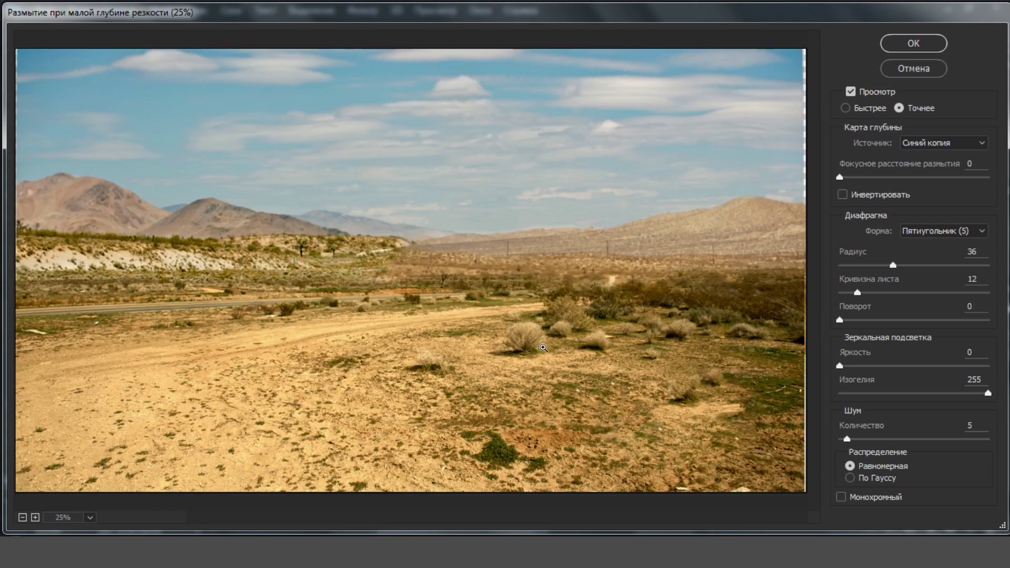
{"action": "left_click", "coordinate": [563, 339], "text": "ctrl"}
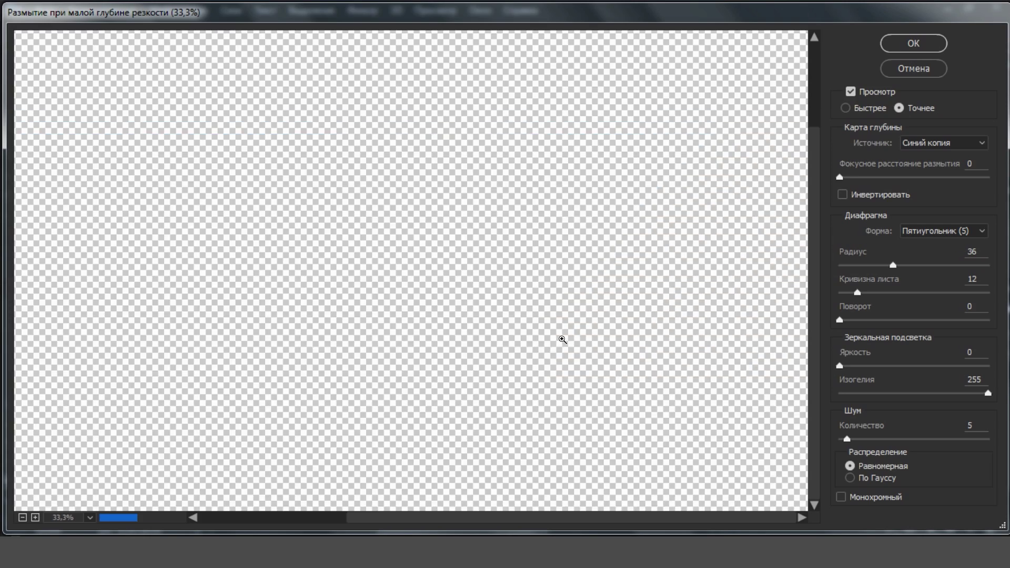
{"action": "left_click", "coordinate": [893, 50]}
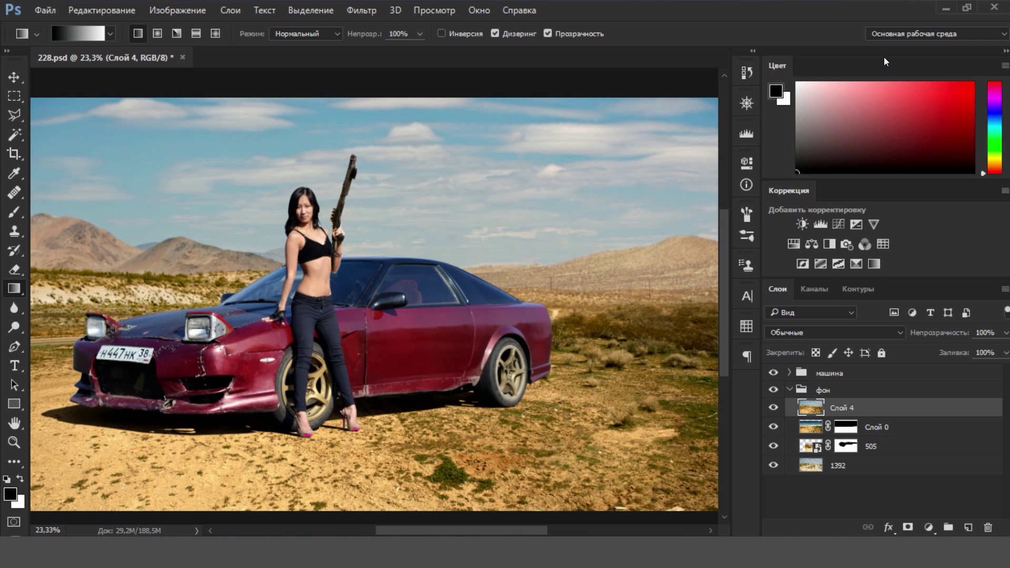
Step: Zoom in to inspect the rear wheel and fender edge against the blurred desert
{"action": "mouse_move", "coordinate": [575, 372]}
{"action": "left_mouse_down"}
{"action": "mouse_move", "coordinate": [488, 411]}
{"action": "mouse_move", "coordinate": [503, 332]}
{"action": "left_mouse_up"}
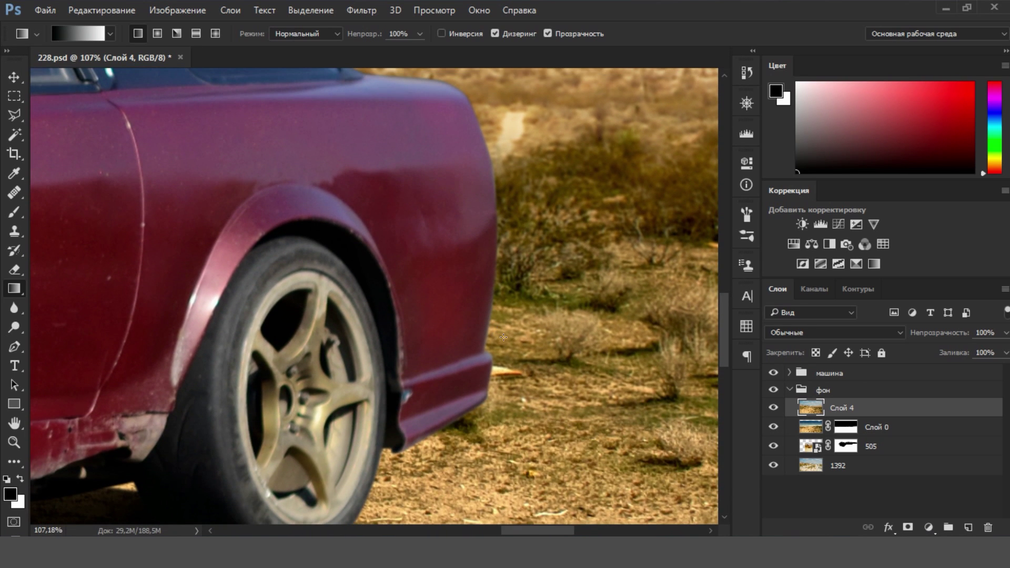
{"action": "left_click_drag", "start_coordinate": [483, 462], "coordinate": [550, 308]}
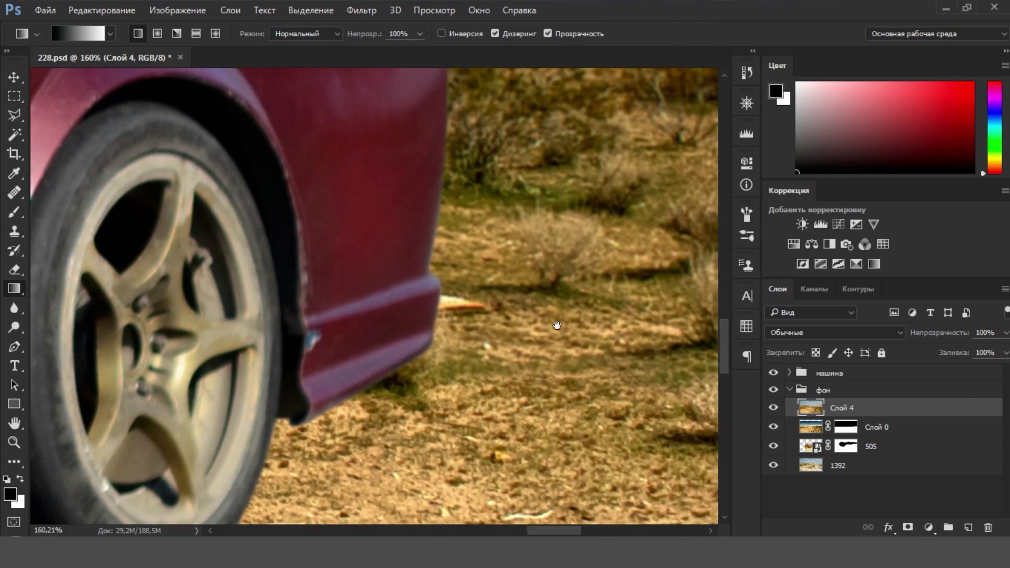
{"action": "left_click_drag", "start_coordinate": [550, 308], "coordinate": [526, 405]}
Step: Collapse фон, expand машина, and target the DSC_0150 layer mask
{"action": "left_click", "coordinate": [789, 390]}
{"action": "left_click", "coordinate": [789, 372]}
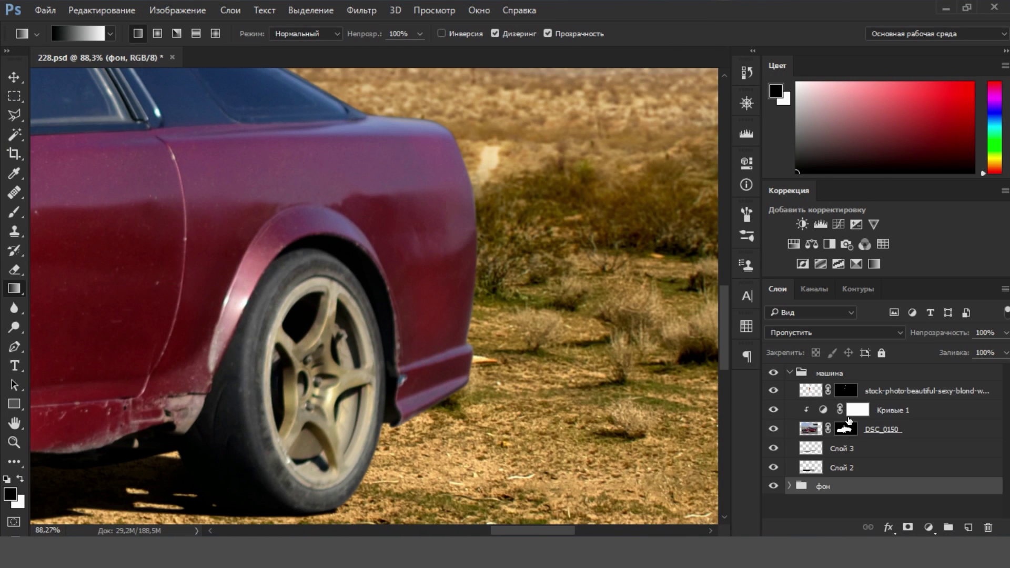
{"action": "left_click", "coordinate": [845, 429]}
{"action": "scroll", "coordinate": [438, 213], "scroll_direction": "up", "scroll_amount": 3}
{"action": "scroll", "coordinate": [438, 213], "scroll_direction": "up", "scroll_amount": 5}
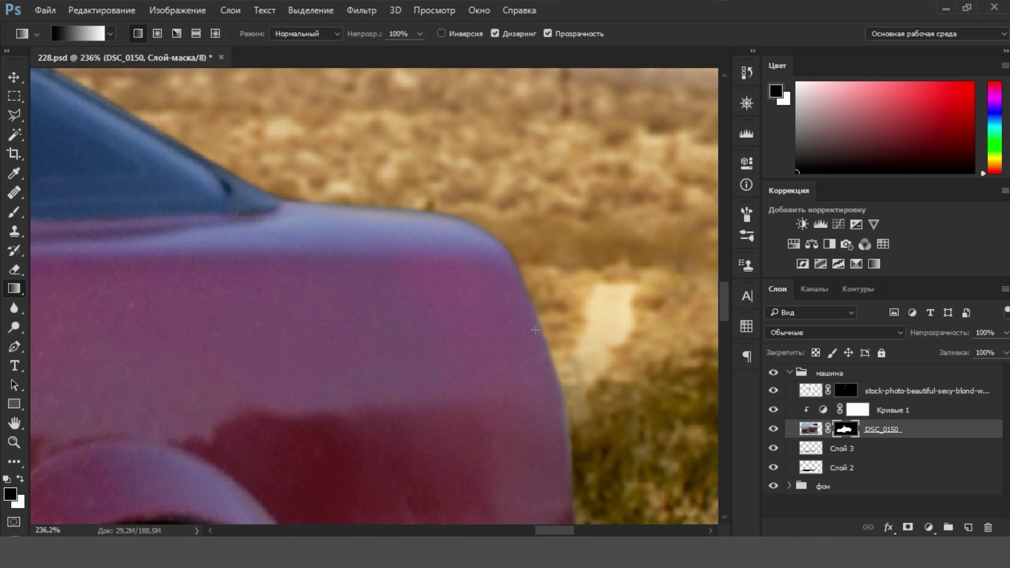
Step: Paint black with a 24 px brush on the DSC_0150 mask to remove the fender's light fringe
{"action": "key", "text": "b"}
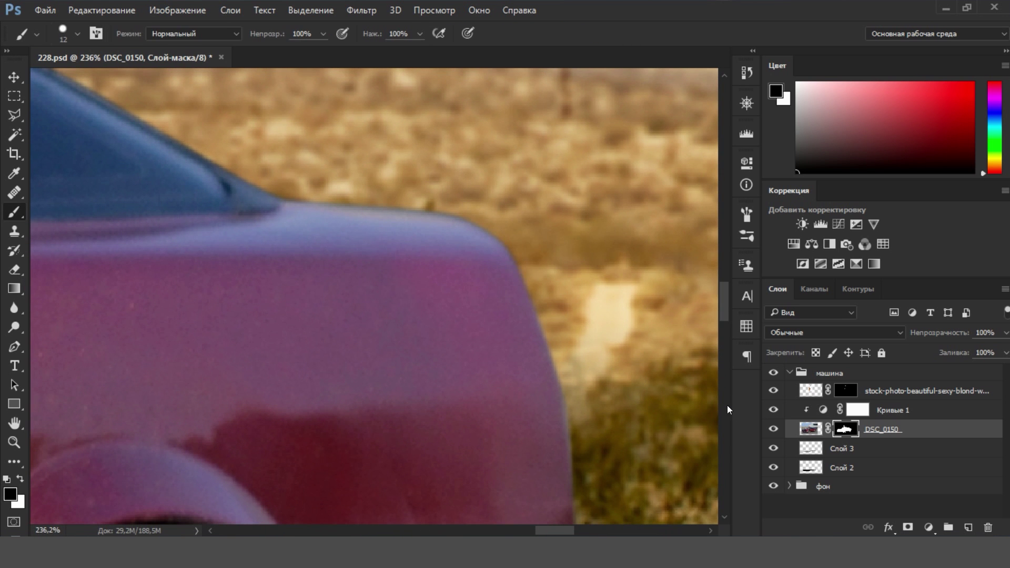
{"action": "key", "text": "ctrl+2"}
{"action": "right_click", "coordinate": [521, 256]}
{"action": "left_click", "coordinate": [473, 252]}
{"action": "key", "text": "Return"}
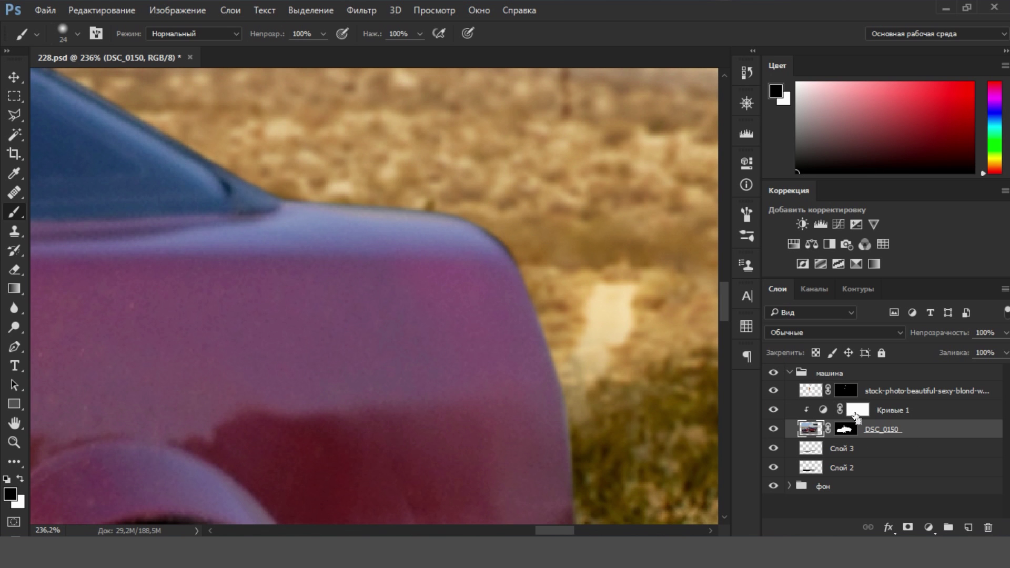
{"action": "key", "text": "ctrl+backslash"}
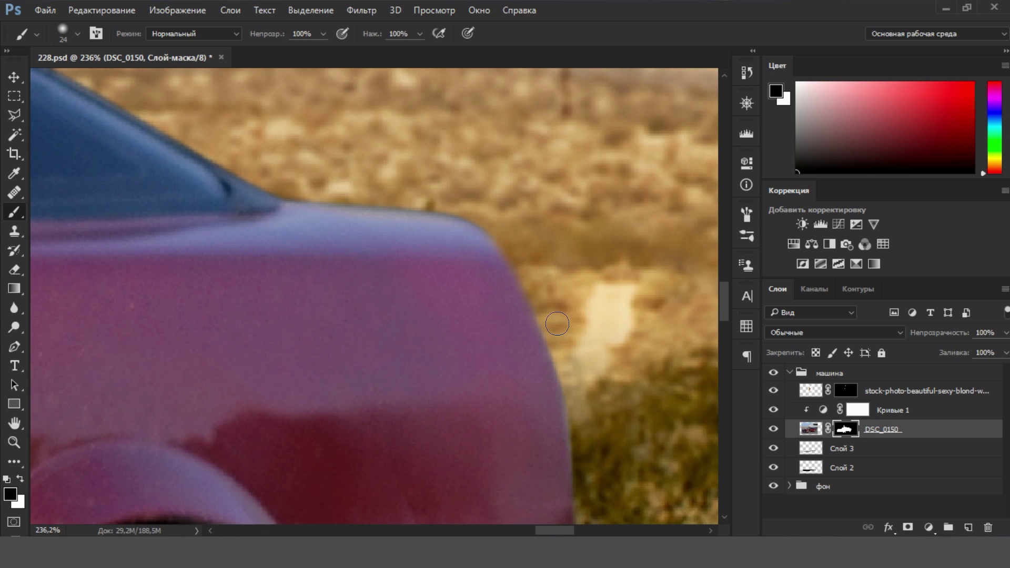
{"action": "left_click_drag", "start_coordinate": [537, 271], "coordinate": [569, 371]}
{"action": "left_click_drag", "start_coordinate": [506, 221], "coordinate": [310, 180]}
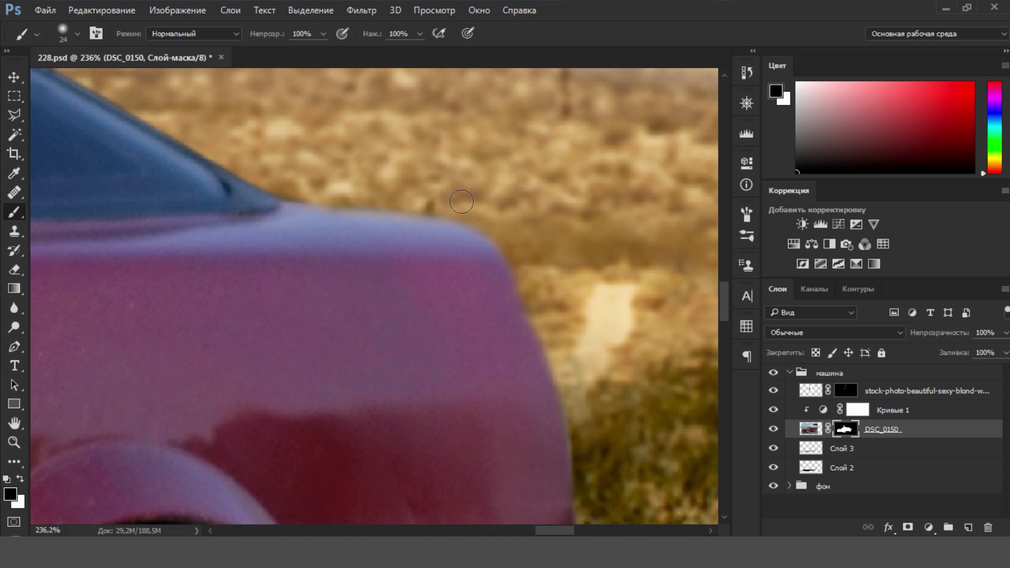
Step: Start a Polygonal Lasso outline along the car's rear roof edge
{"action": "scroll", "coordinate": [505, 216], "scroll_direction": "down", "scroll_amount": 3}
{"action": "scroll", "coordinate": [538, 307], "scroll_direction": "down", "scroll_amount": 3}
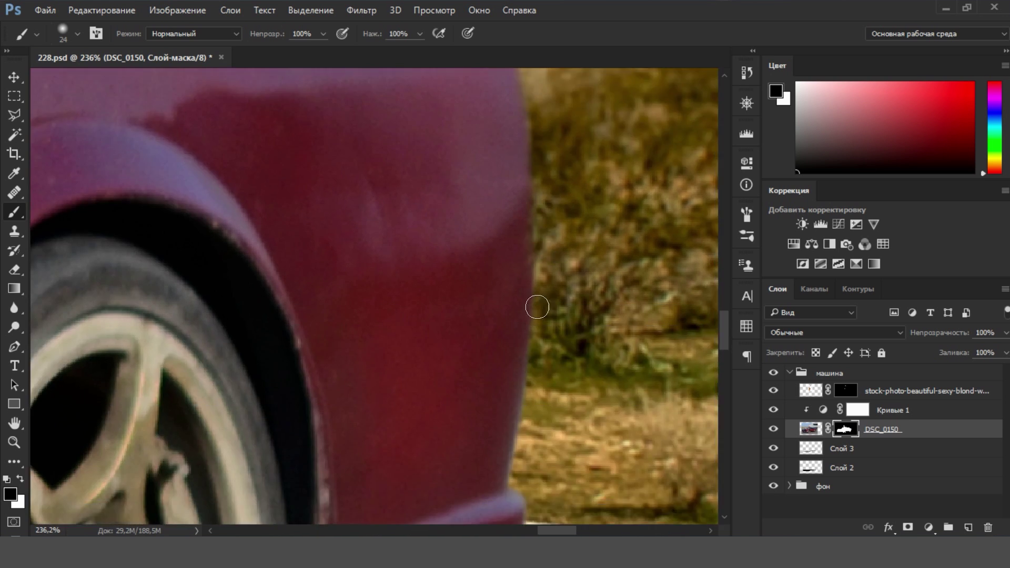
{"action": "scroll", "coordinate": [519, 346], "scroll_direction": "down", "scroll_amount": 3}
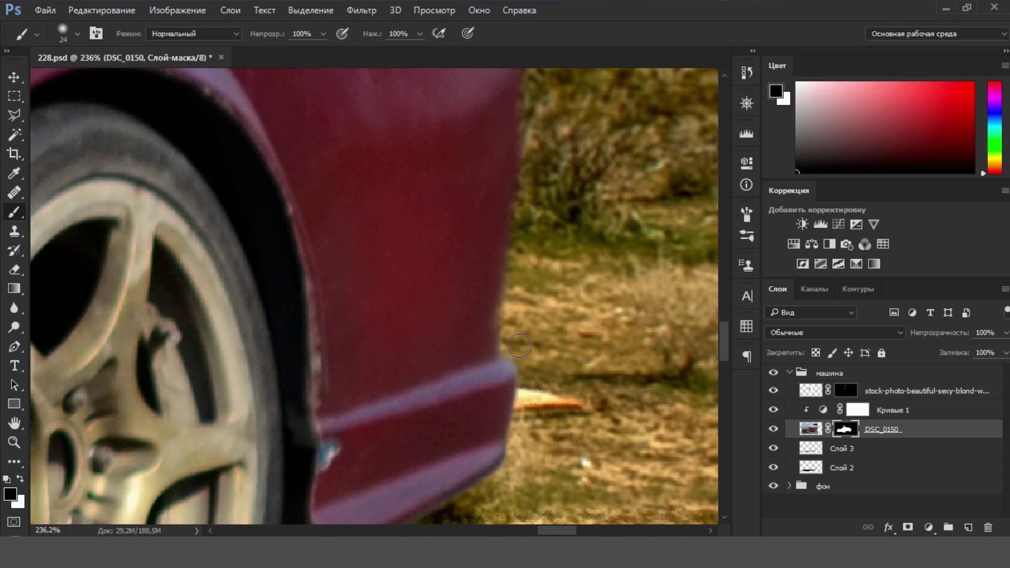
{"action": "mouse_move", "coordinate": [532, 437]}
{"action": "left_mouse_down"}
{"action": "mouse_move", "coordinate": [439, 229]}
{"action": "mouse_move", "coordinate": [521, 282]}
{"action": "left_mouse_up"}
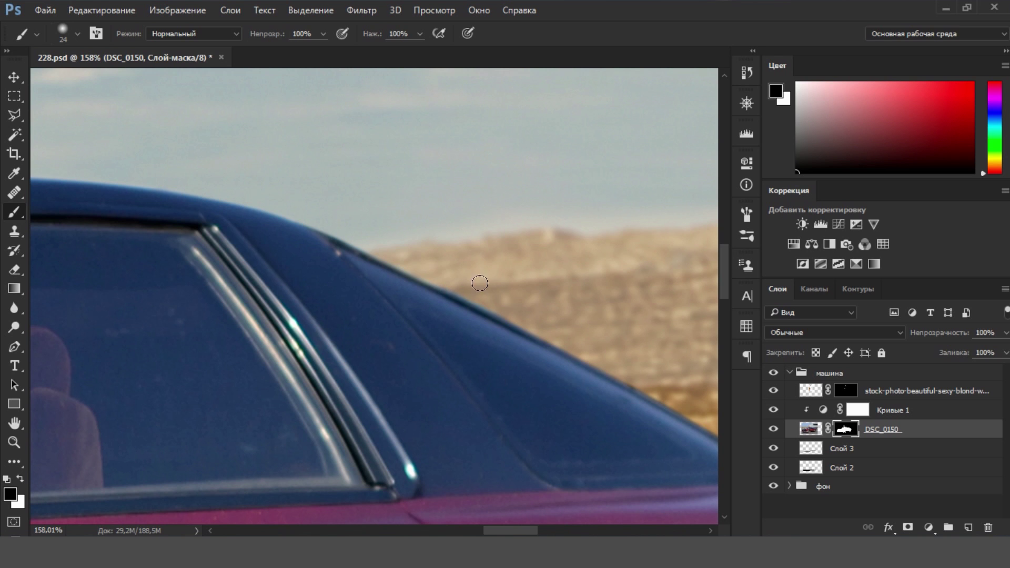
{"action": "left_click_drag", "start_coordinate": [668, 391], "coordinate": [514, 289]}
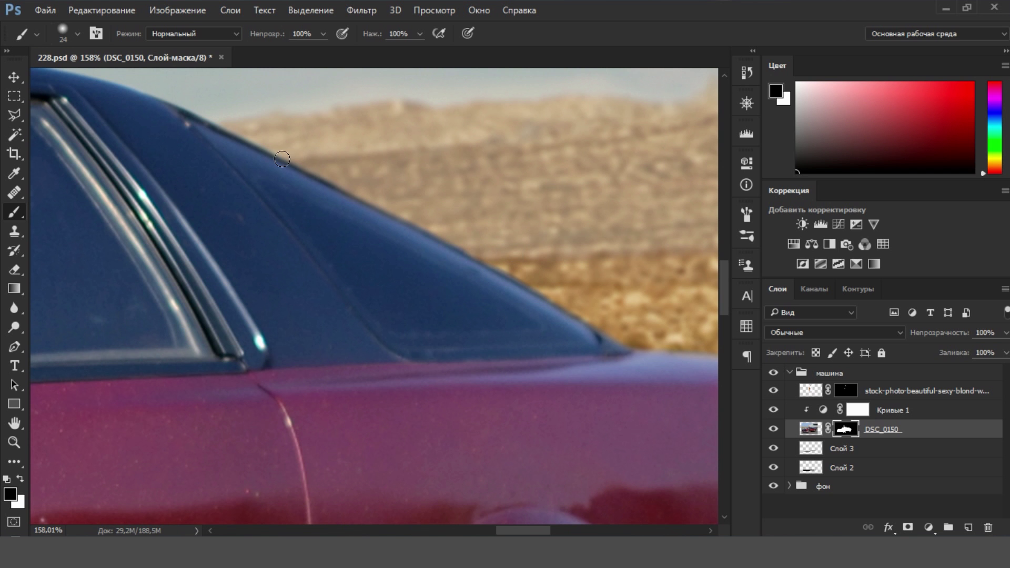
{"action": "scroll", "coordinate": [378, 187], "scroll_direction": "down", "scroll_amount": 10}
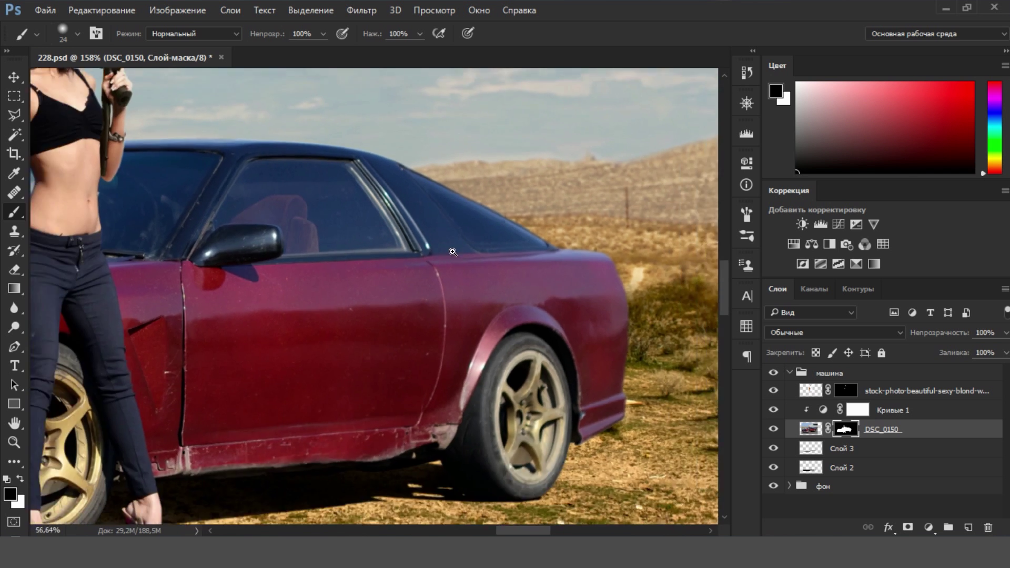
{"action": "scroll", "coordinate": [247, 95], "scroll_direction": "up", "scroll_amount": 8}
{"action": "key", "text": "l"}
{"action": "left_click", "coordinate": [226, 86]}
{"action": "left_click", "coordinate": [168, 133]}
{"action": "left_click", "coordinate": [518, 332]}
{"action": "left_click", "coordinate": [603, 345]}
Step: Close the roof-edge selection, apply a 2 px Gaussian blur, and deselect
{"action": "left_click", "coordinate": [631, 282]}
{"action": "left_click", "coordinate": [226, 86]}
{"action": "left_click", "coordinate": [362, 10]}
{"action": "mouse_move", "coordinate": [429, 210]}
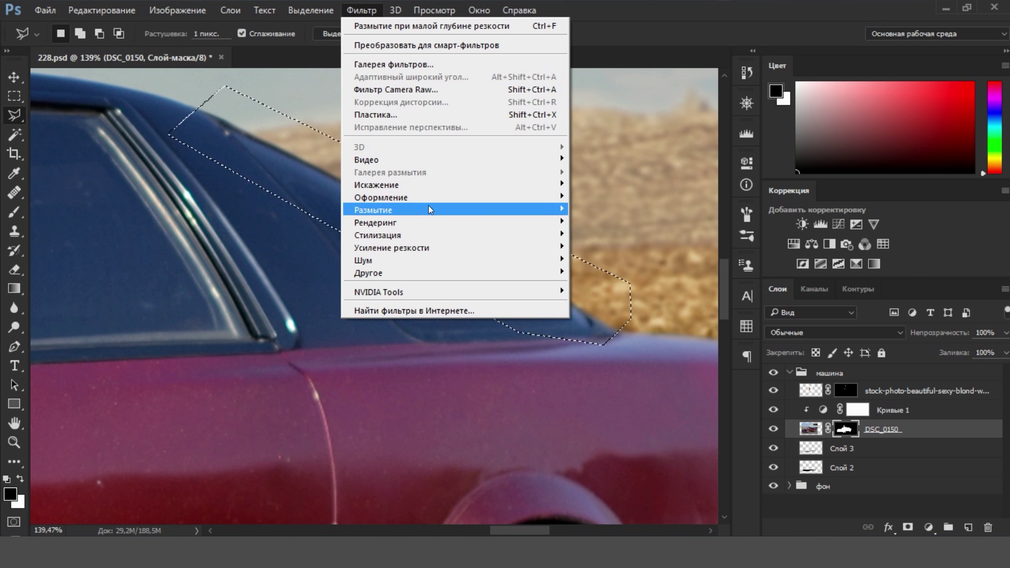
{"action": "left_click", "coordinate": [616, 273]}
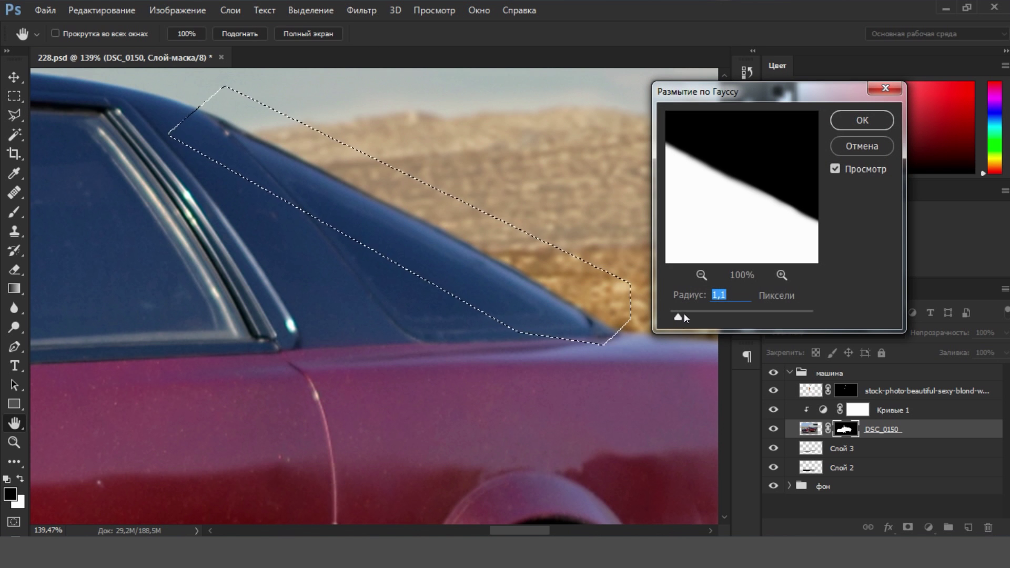
{"action": "left_click", "coordinate": [863, 120]}
{"action": "key", "text": "ctrl+d"}
Step: Zoom in on the car's front and target the DSC_0150 layer mask
{"action": "left_click_drag", "start_coordinate": [563, 205], "coordinate": [424, 112]}
{"action": "left_click_drag", "start_coordinate": [413, 156], "coordinate": [245, 237]}
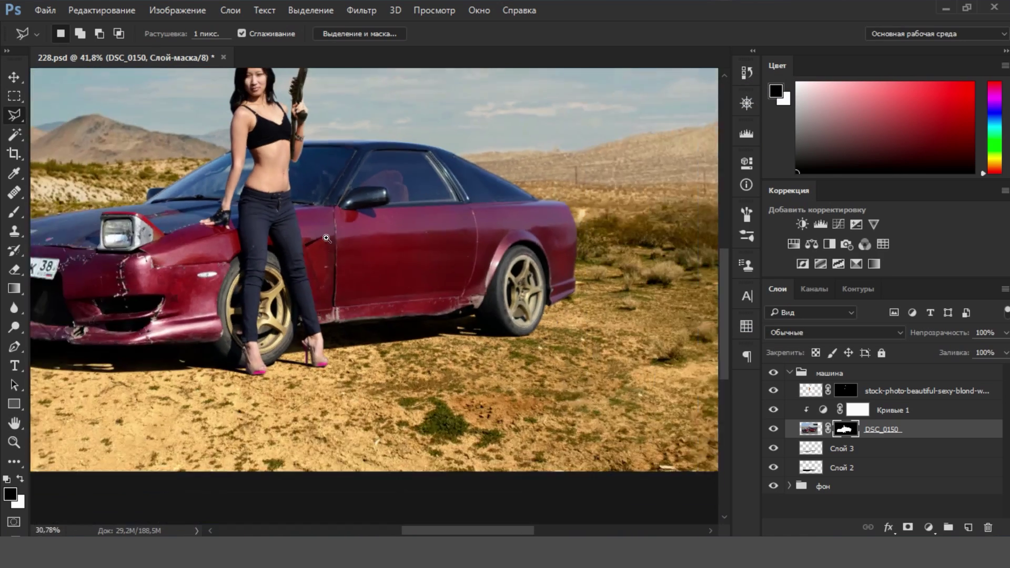
{"action": "scroll", "coordinate": [469, 274], "scroll_direction": "down", "scroll_amount": 1}
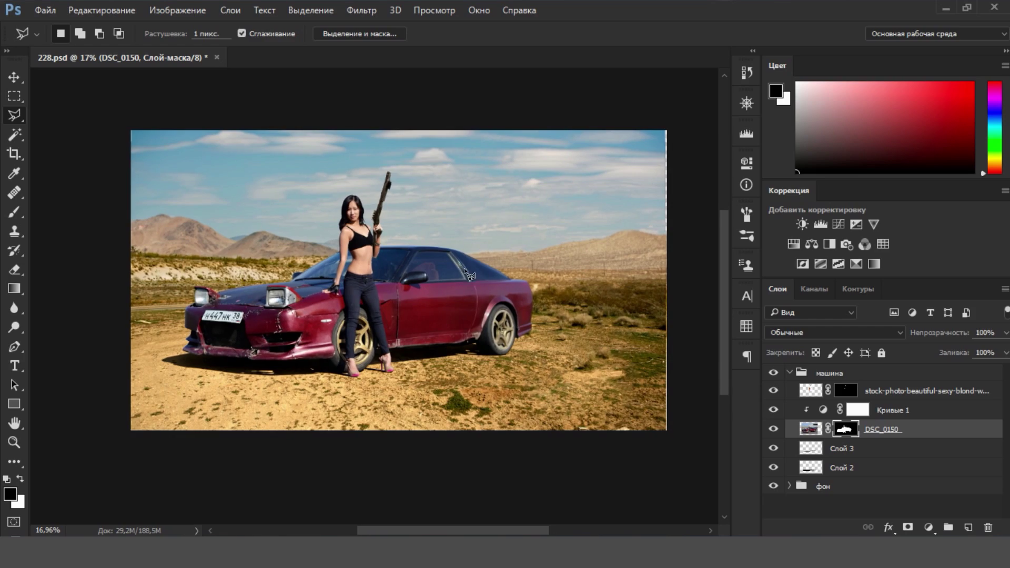
{"action": "left_click", "coordinate": [789, 373]}
{"action": "mouse_move", "coordinate": [526, 296]}
{"action": "left_mouse_down"}
{"action": "mouse_move", "coordinate": [164, 310]}
{"action": "mouse_move", "coordinate": [588, 346]}
{"action": "left_mouse_up"}
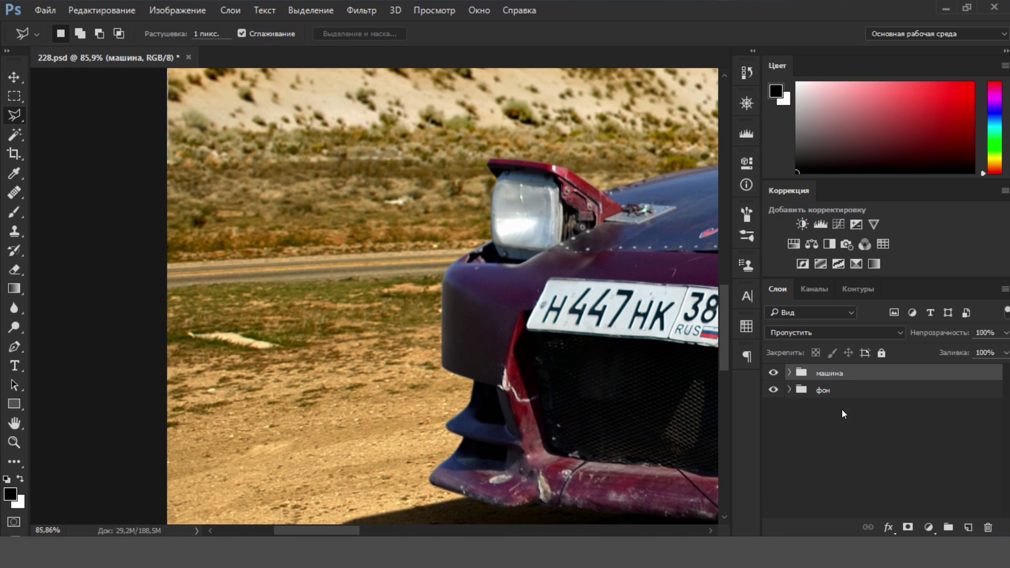
{"action": "left_click", "coordinate": [790, 372]}
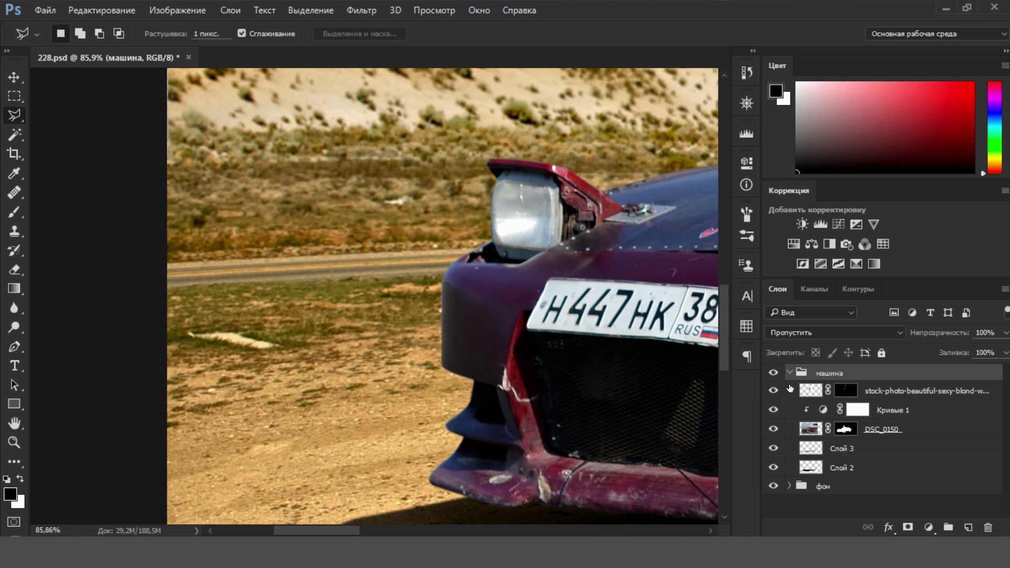
{"action": "left_click", "coordinate": [800, 437]}
Step: Outline the hood, windshield and hills edge with a Polygonal Lasso selection
{"action": "left_click", "coordinate": [410, 295]}
{"action": "left_click", "coordinate": [408, 463]}
{"action": "left_click", "coordinate": [445, 494]}
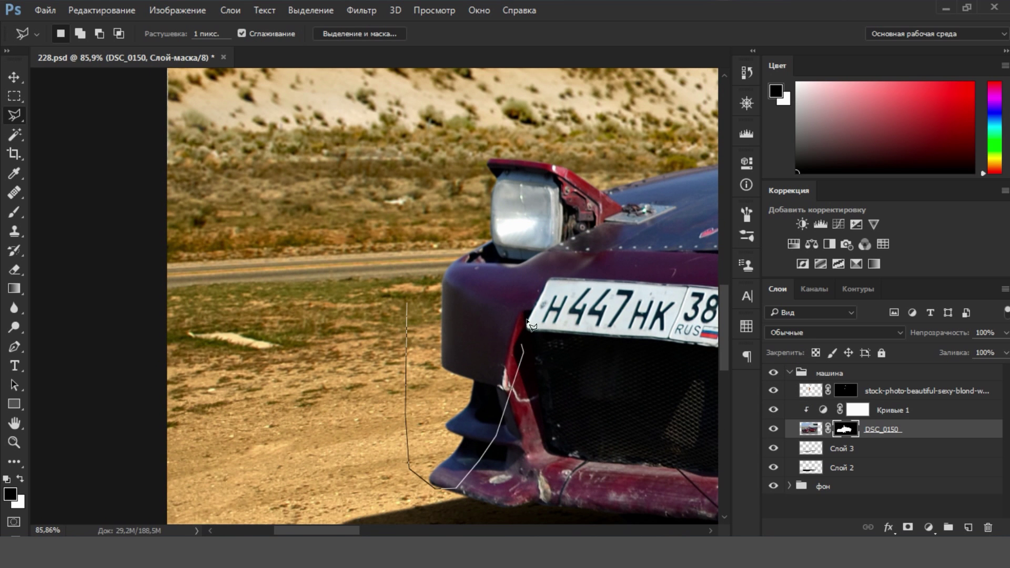
{"action": "left_click", "coordinate": [544, 288]}
{"action": "left_click", "coordinate": [653, 279]}
{"action": "left_click", "coordinate": [631, 257]}
{"action": "left_click", "coordinate": [640, 236]}
{"action": "left_click", "coordinate": [615, 211]}
{"action": "left_click", "coordinate": [226, 345]}
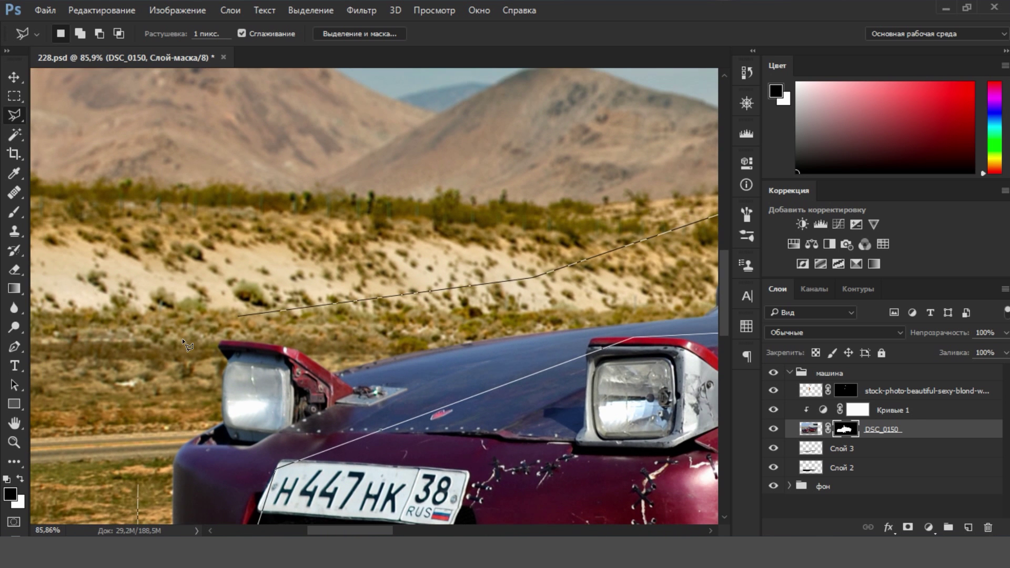
{"action": "left_click", "coordinate": [253, 282]}
{"action": "left_click", "coordinate": [161, 339]}
Step: Apply a 1.6 px Gaussian blur to the selected mask edge and collapse машина
{"action": "left_click", "coordinate": [361, 10]}
{"action": "mouse_move", "coordinate": [374, 210]}
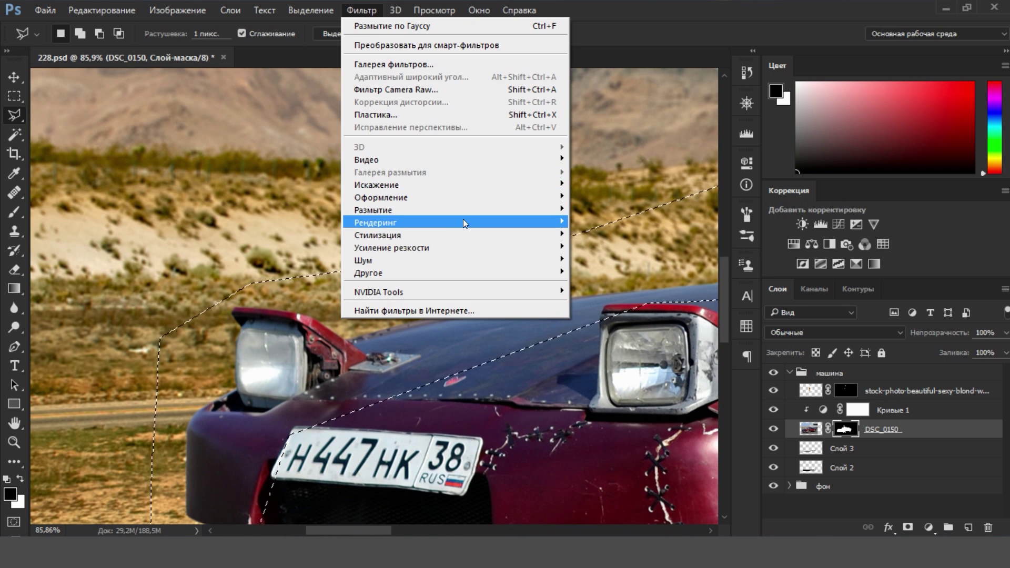
{"action": "left_click", "coordinate": [613, 272]}
{"action": "left_click_drag", "start_coordinate": [685, 316], "coordinate": [682, 317]}
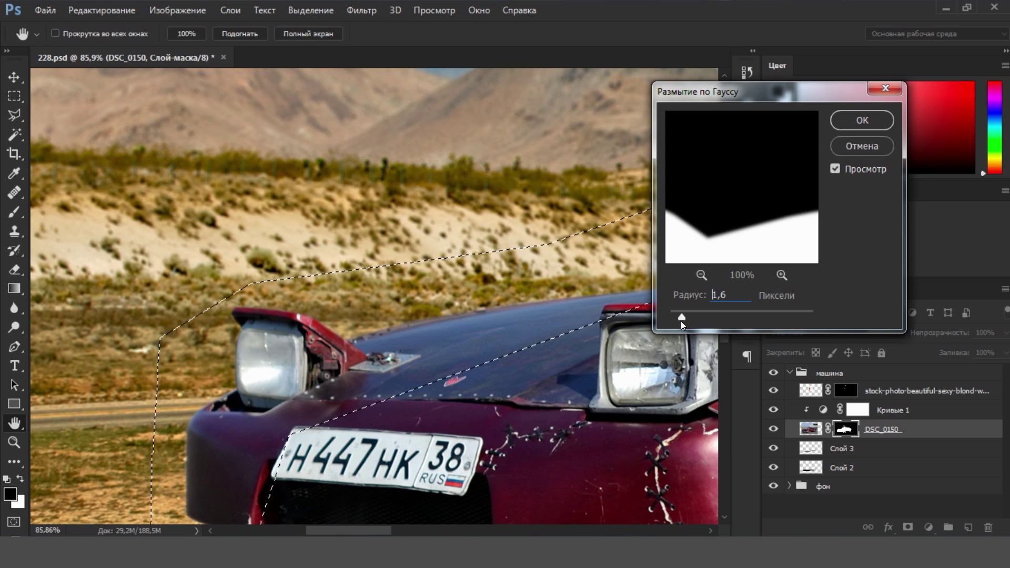
{"action": "key", "text": "Return"}
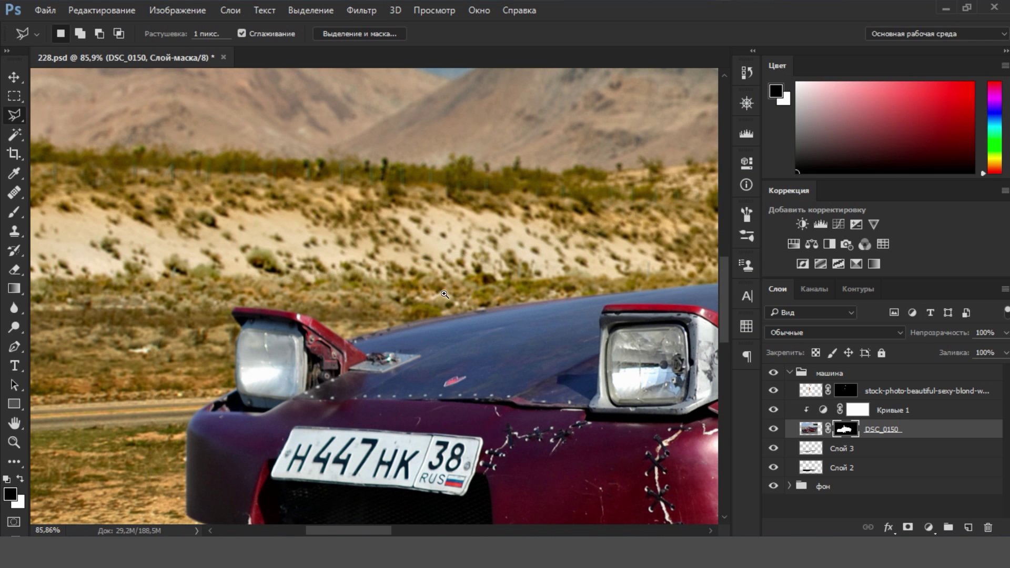
{"action": "key", "text": "ctrl+0"}
{"action": "scroll", "coordinate": [526, 410], "scroll_direction": "down", "scroll_amount": 5}
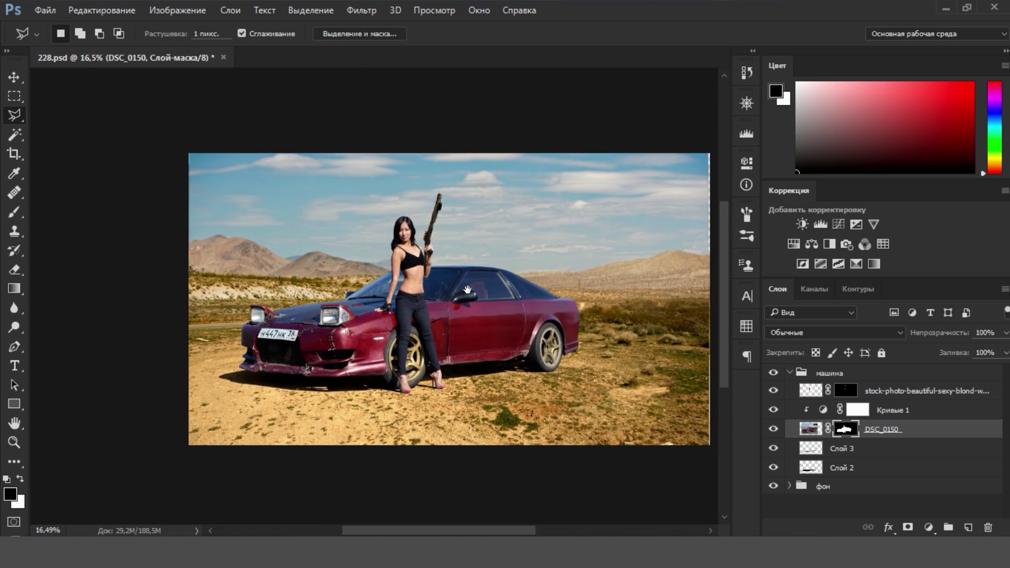
{"action": "scroll", "coordinate": [499, 337], "scroll_direction": "right", "scroll_amount": 1}
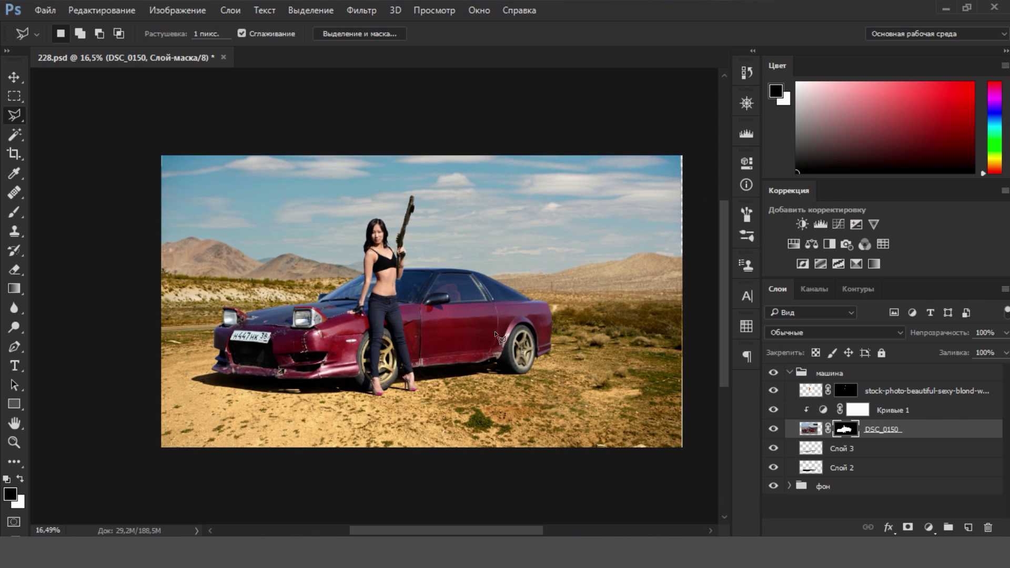
{"action": "left_click", "coordinate": [780, 377]}
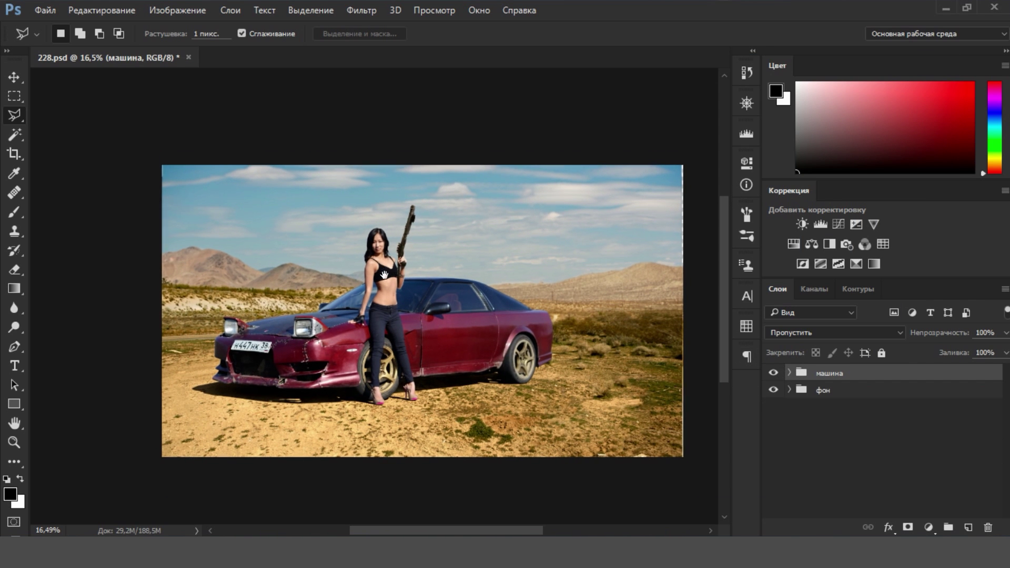
{"action": "scroll", "coordinate": [479, 358], "scroll_direction": "up", "scroll_amount": 1}
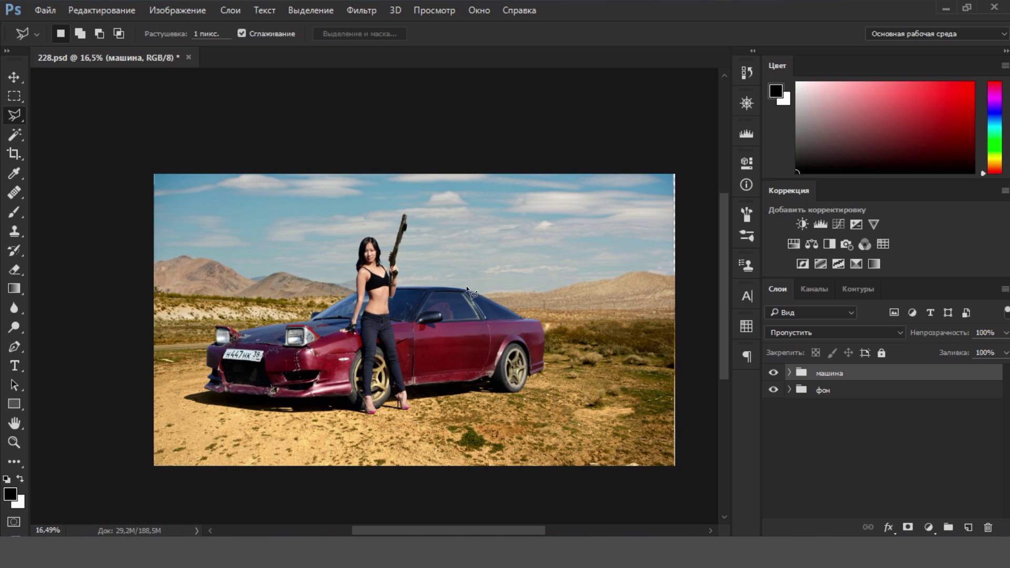
Step: Add a Black & White adjustment clipped to Слой 4 inside the фон group
{"action": "left_click", "coordinate": [873, 389]}
{"action": "left_click", "coordinate": [790, 390]}
{"action": "left_click", "coordinate": [842, 407]}
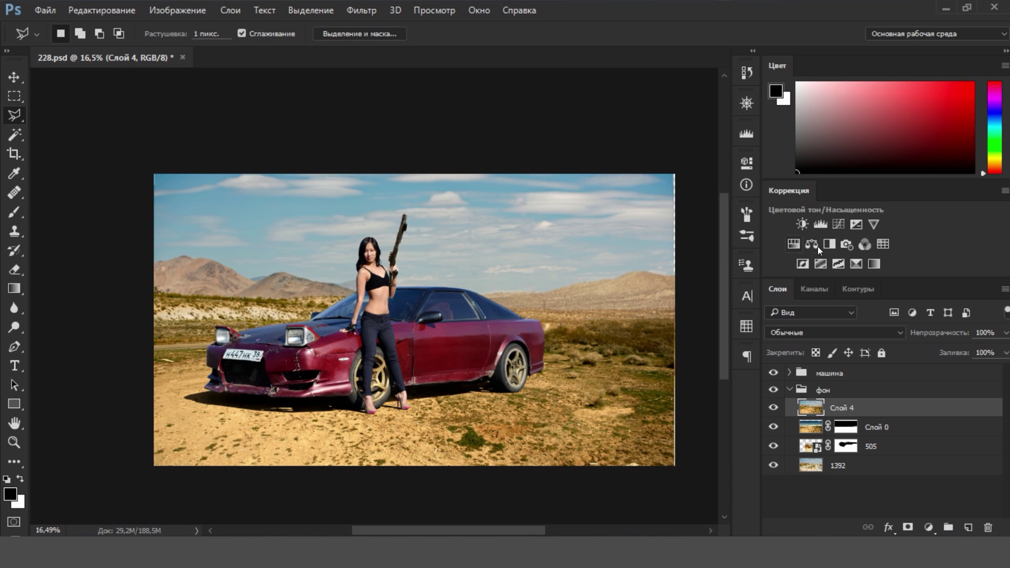
{"action": "left_click", "coordinate": [829, 245]}
{"action": "left_click", "coordinate": [818, 417], "text": "alt"}
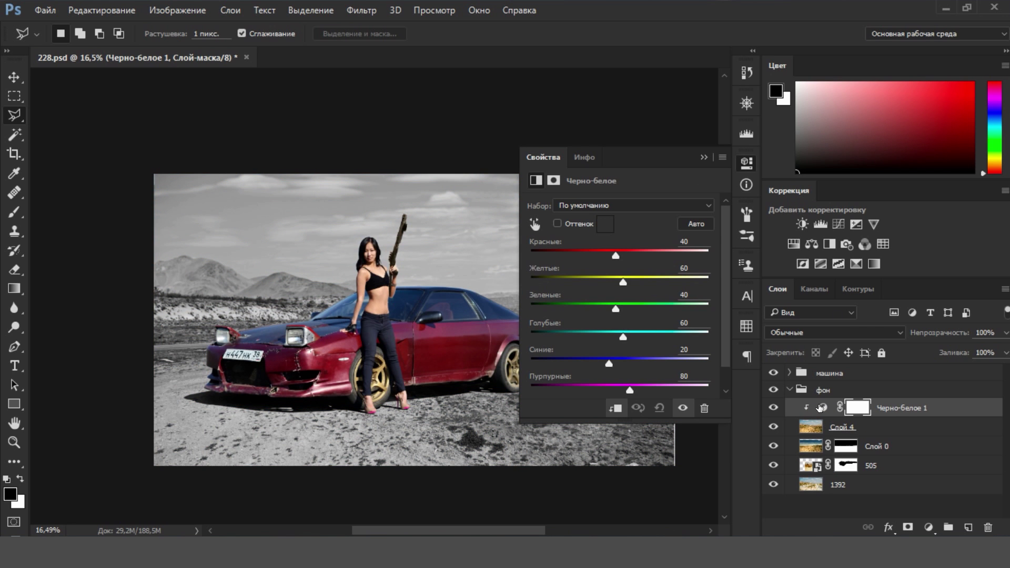
Step: Set the Black & White adjustment to 49% opacity, brightening Reds, Yellows and Blues to 27
{"action": "left_click_drag", "start_coordinate": [916, 336], "coordinate": [853, 326]}
{"action": "mouse_move", "coordinate": [618, 257]}
{"action": "left_mouse_down"}
{"action": "mouse_move", "coordinate": [634, 258]}
{"action": "mouse_move", "coordinate": [661, 289]}
{"action": "left_mouse_up"}
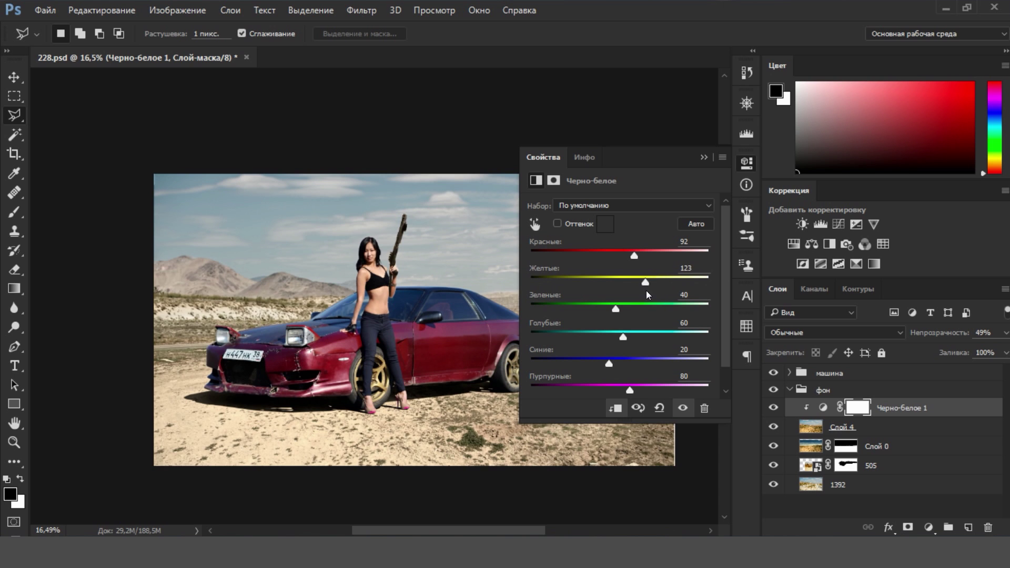
{"action": "mouse_move", "coordinate": [610, 363]}
{"action": "left_mouse_down"}
{"action": "mouse_move", "coordinate": [587, 365]}
{"action": "mouse_move", "coordinate": [613, 379]}
{"action": "left_mouse_up"}
{"action": "left_click", "coordinate": [704, 157]}
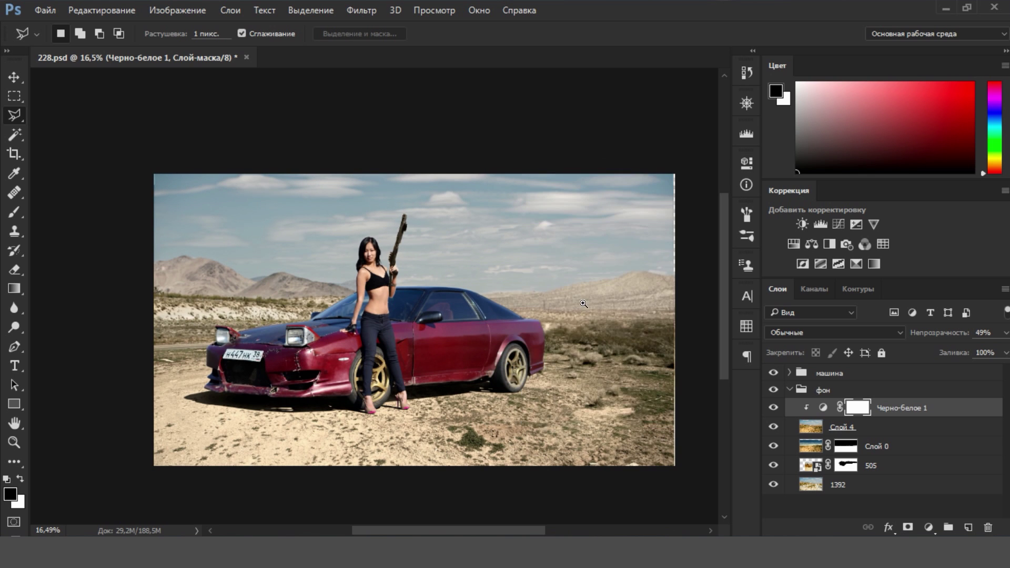
Step: Collapse the фон group and expand the машина group in the Layers panel
{"action": "scroll", "coordinate": [564, 374], "scroll_direction": "down", "scroll_amount": 2}
{"action": "scroll", "coordinate": [552, 364], "scroll_direction": "right", "scroll_amount": 1}
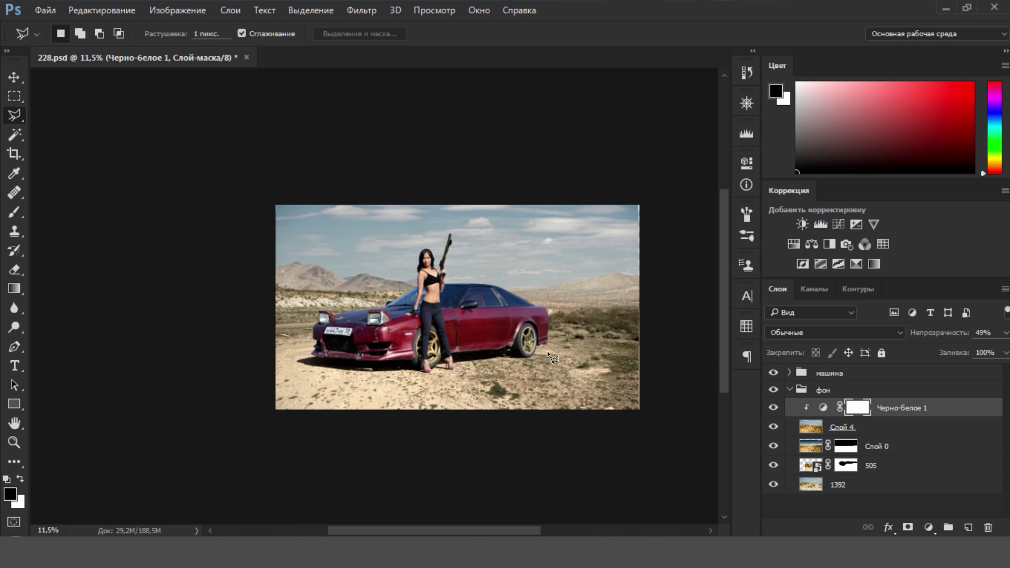
{"action": "scroll", "coordinate": [446, 287], "scroll_direction": "up", "scroll_amount": 3}
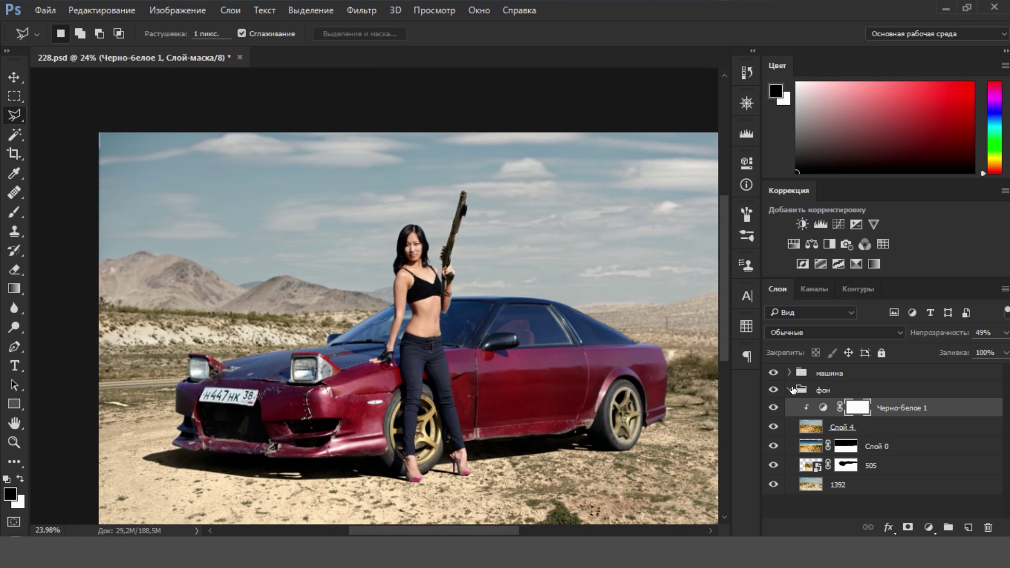
{"action": "left_click", "coordinate": [794, 390]}
{"action": "left_click", "coordinate": [790, 373]}
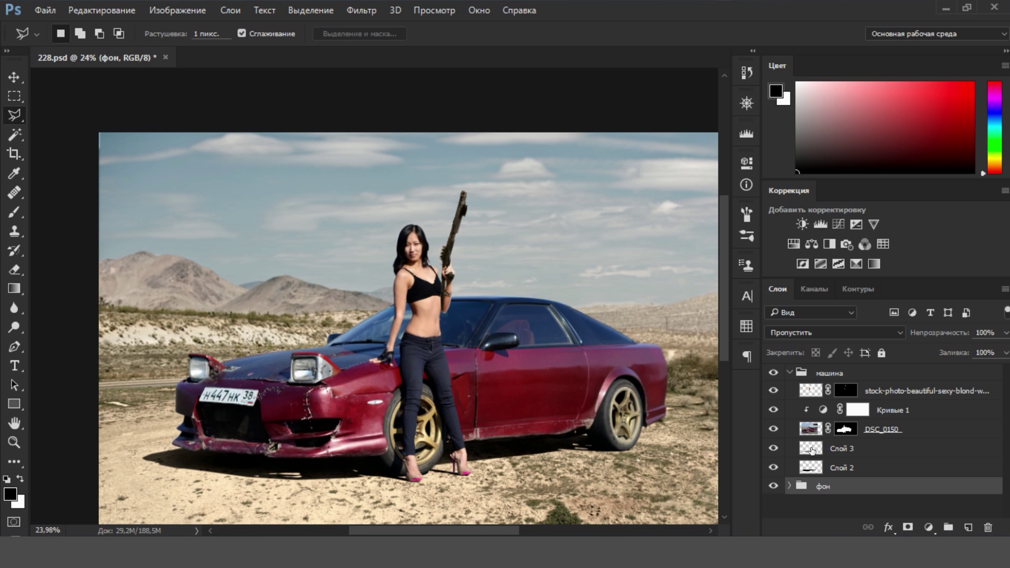
Step: Add an empty layer above the woman's photo and ready the Brush with black
{"action": "left_click", "coordinate": [817, 394]}
{"action": "left_click", "coordinate": [968, 527]}
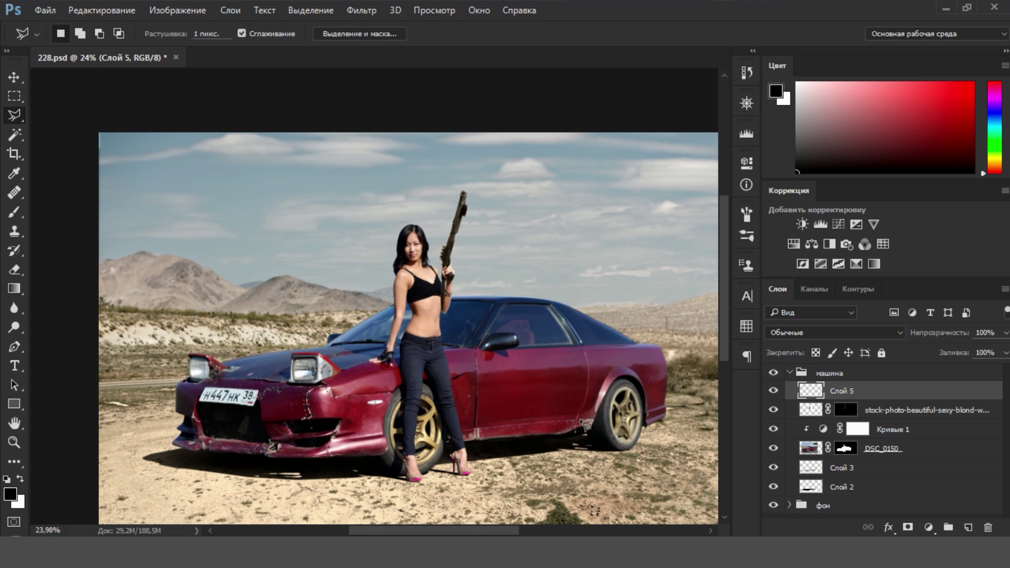
{"action": "key", "text": "b"}
{"action": "scroll", "coordinate": [493, 272], "scroll_direction": "up", "scroll_amount": 1}
{"action": "scroll", "coordinate": [442, 202], "scroll_direction": "up", "scroll_amount": 2}
{"action": "scroll", "coordinate": [489, 289], "scroll_direction": "up", "scroll_amount": 2}
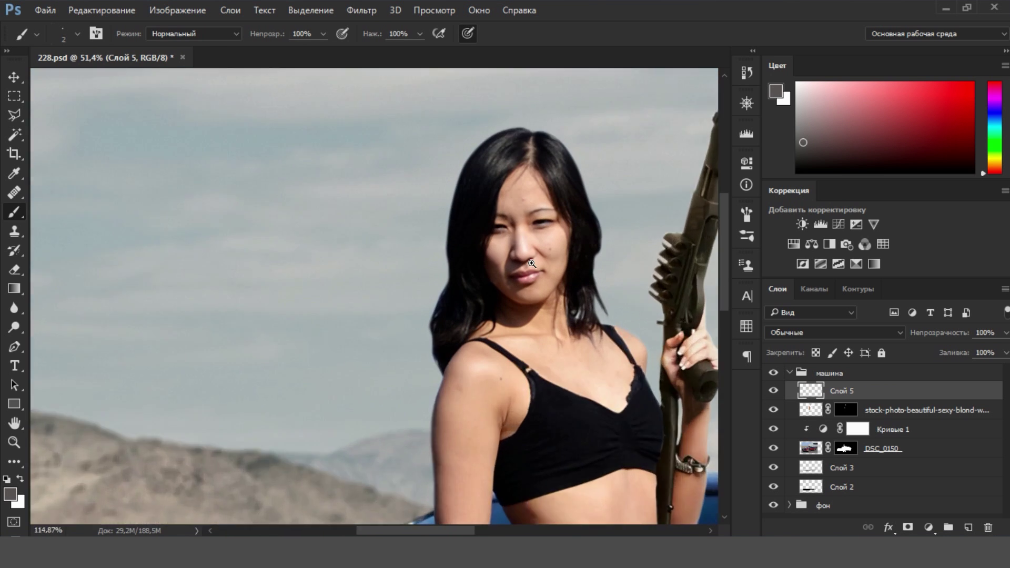
{"action": "scroll", "coordinate": [532, 263], "scroll_direction": "up", "scroll_amount": 5}
{"action": "key", "text": "d"}
Step: Paint thin dark strands along the hair's left edge, undoing overly thick or long strokes
{"action": "left_click_drag", "start_coordinate": [453, 162], "coordinate": [420, 234]}
{"action": "key", "text": "ctrl+z"}
{"action": "mouse_move", "coordinate": [442, 187]}
{"action": "left_mouse_down"}
{"action": "mouse_move", "coordinate": [389, 292]}
{"action": "mouse_move", "coordinate": [410, 294]}
{"action": "left_mouse_up"}
{"action": "left_click_drag", "start_coordinate": [416, 252], "coordinate": [487, 126]}
{"action": "mouse_move", "coordinate": [431, 193]}
{"action": "left_mouse_down"}
{"action": "mouse_move", "coordinate": [479, 133]}
{"action": "mouse_move", "coordinate": [433, 181]}
{"action": "mouse_move", "coordinate": [396, 305]}
{"action": "mouse_move", "coordinate": [397, 293]}
{"action": "left_mouse_up"}
{"action": "mouse_move", "coordinate": [442, 215]}
{"action": "left_mouse_down"}
{"action": "mouse_move", "coordinate": [391, 327]}
{"action": "mouse_move", "coordinate": [337, 363]}
{"action": "left_mouse_up"}
{"action": "key", "text": "ctrl+z"}
{"action": "left_click_drag", "start_coordinate": [440, 220], "coordinate": [395, 336]}
{"action": "left_click_drag", "start_coordinate": [441, 201], "coordinate": [393, 318]}
{"action": "left_click_drag", "start_coordinate": [421, 241], "coordinate": [390, 329]}
{"action": "left_click_drag", "start_coordinate": [481, 135], "coordinate": [438, 174]}
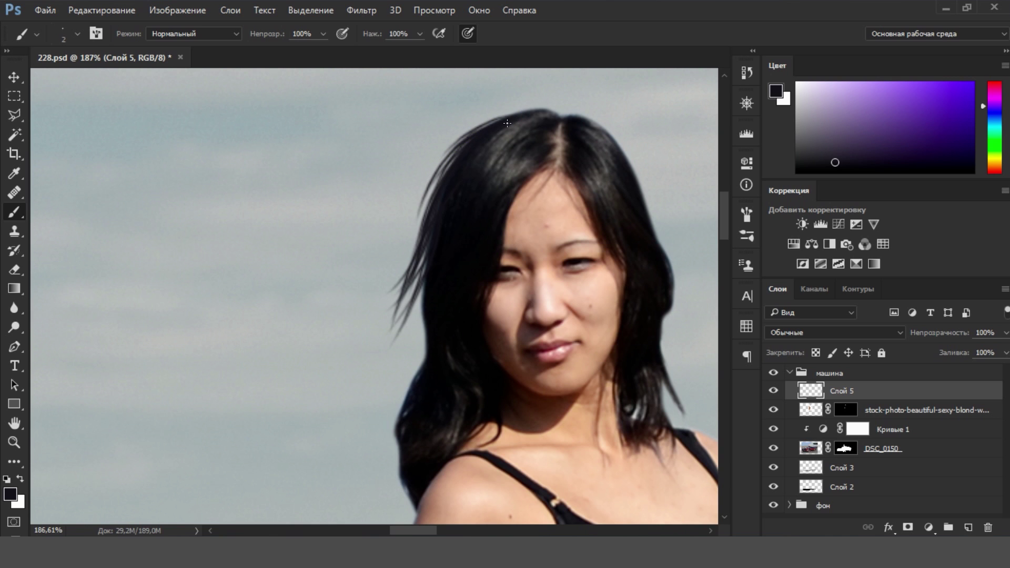
{"action": "left_click_drag", "start_coordinate": [435, 175], "coordinate": [397, 306]}
Step: Add loose strands down the hair's lower-left edge, covering the greenish strand
{"action": "scroll", "coordinate": [421, 355], "scroll_direction": "down", "scroll_amount": 2}
{"action": "left_click_drag", "start_coordinate": [435, 202], "coordinate": [416, 330]}
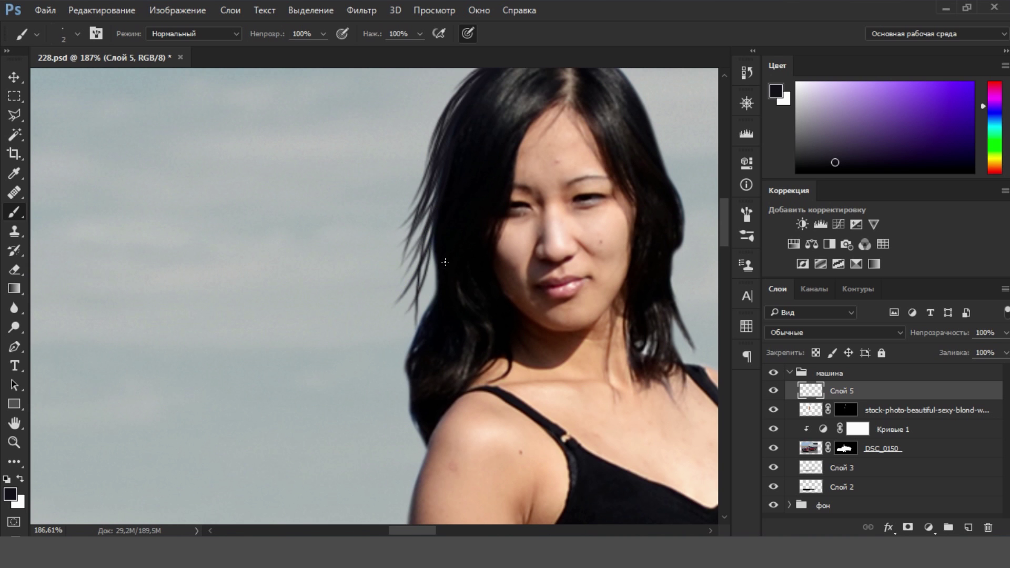
{"action": "left_click_drag", "start_coordinate": [440, 200], "coordinate": [386, 364]}
{"action": "left_click_drag", "start_coordinate": [438, 240], "coordinate": [399, 345]}
{"action": "left_click_drag", "start_coordinate": [436, 269], "coordinate": [366, 340]}
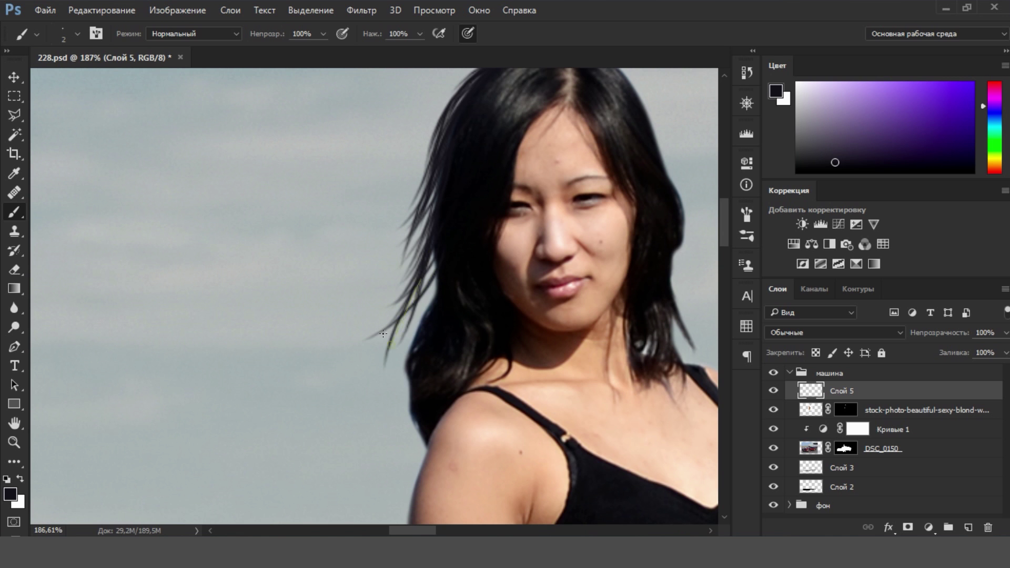
{"action": "scroll", "coordinate": [434, 328], "scroll_direction": "up", "scroll_amount": 1}
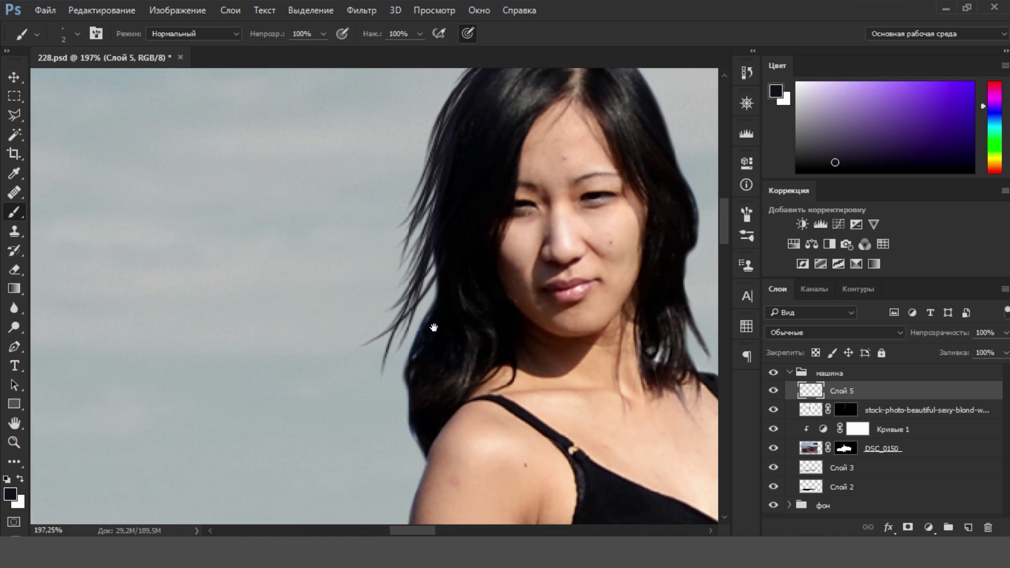
{"action": "left_click_drag", "start_coordinate": [433, 328], "coordinate": [448, 278]}
{"action": "left_click_drag", "start_coordinate": [448, 232], "coordinate": [400, 311]}
{"action": "mouse_move", "coordinate": [458, 200]}
{"action": "left_mouse_down"}
{"action": "mouse_move", "coordinate": [381, 297]}
{"action": "mouse_move", "coordinate": [390, 319]}
{"action": "left_mouse_up"}
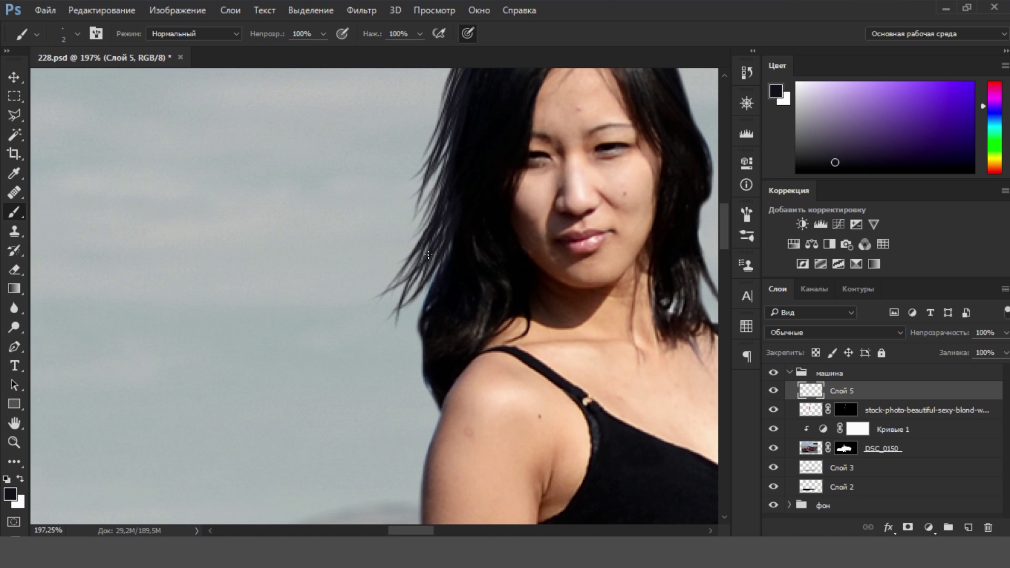
{"action": "left_click_drag", "start_coordinate": [406, 371], "coordinate": [425, 326]}
{"action": "left_click_drag", "start_coordinate": [419, 379], "coordinate": [413, 304]}
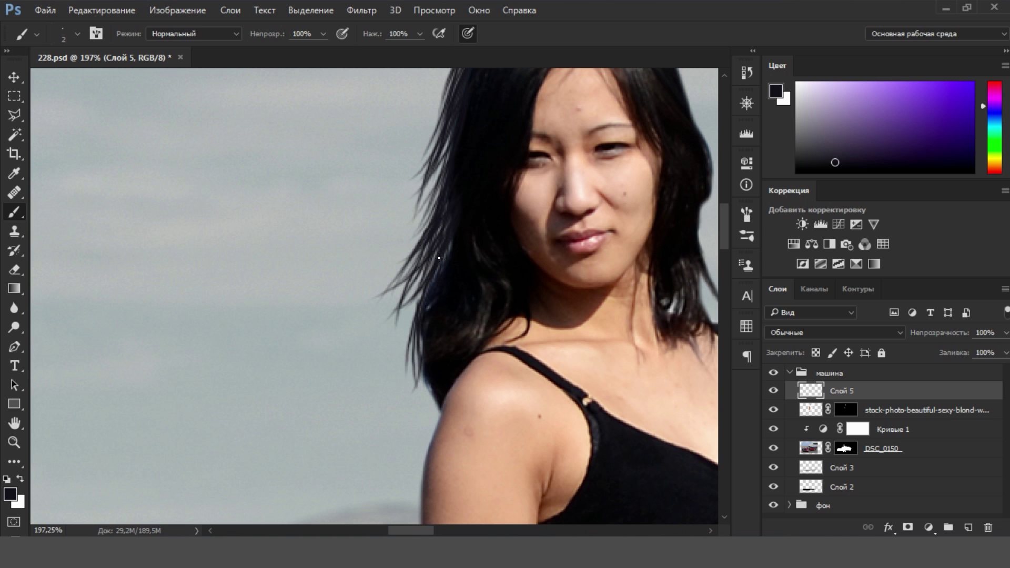
{"action": "left_click_drag", "start_coordinate": [411, 344], "coordinate": [435, 253]}
{"action": "left_click_drag", "start_coordinate": [395, 338], "coordinate": [428, 343]}
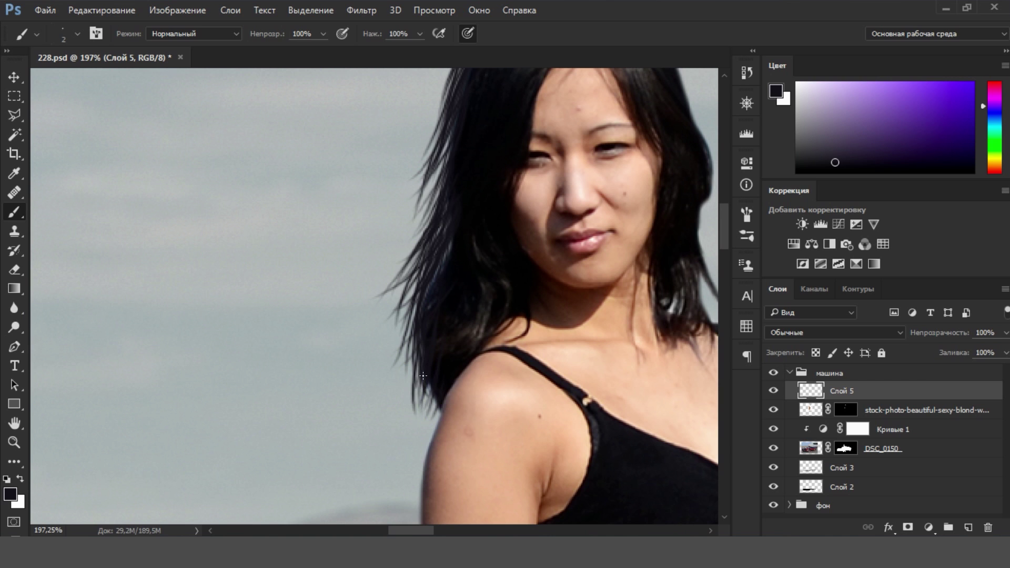
Step: Paint dark strands over the yellowish fringe using a sampled near-black hair colour
{"action": "left_click_drag", "start_coordinate": [431, 245], "coordinate": [421, 342]}
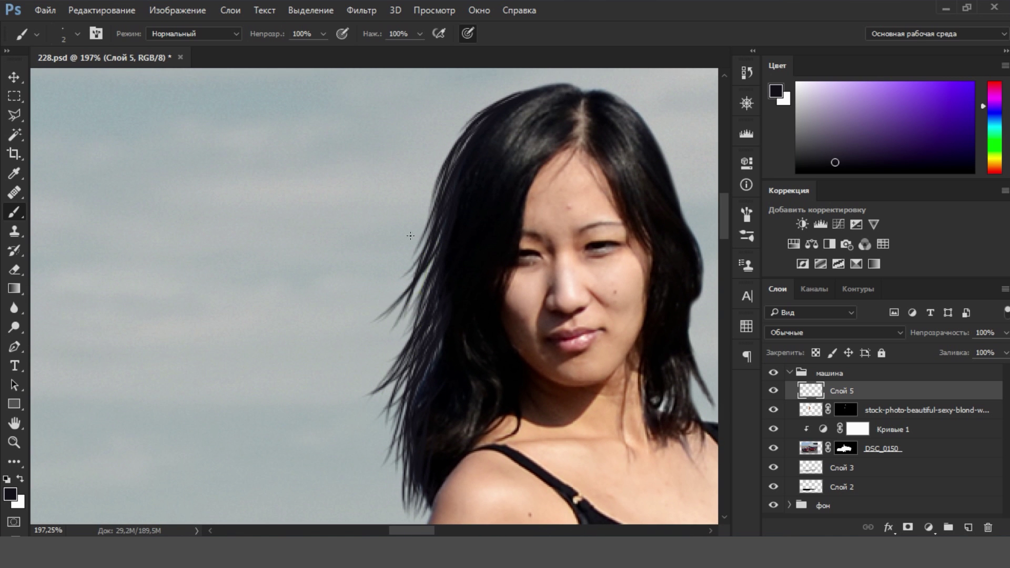
{"action": "mouse_move", "coordinate": [420, 259]}
{"action": "left_mouse_down"}
{"action": "mouse_move", "coordinate": [399, 325]}
{"action": "mouse_move", "coordinate": [388, 322]}
{"action": "left_mouse_up"}
{"action": "left_click_drag", "start_coordinate": [430, 262], "coordinate": [373, 358]}
{"action": "left_click_drag", "start_coordinate": [422, 321], "coordinate": [389, 345]}
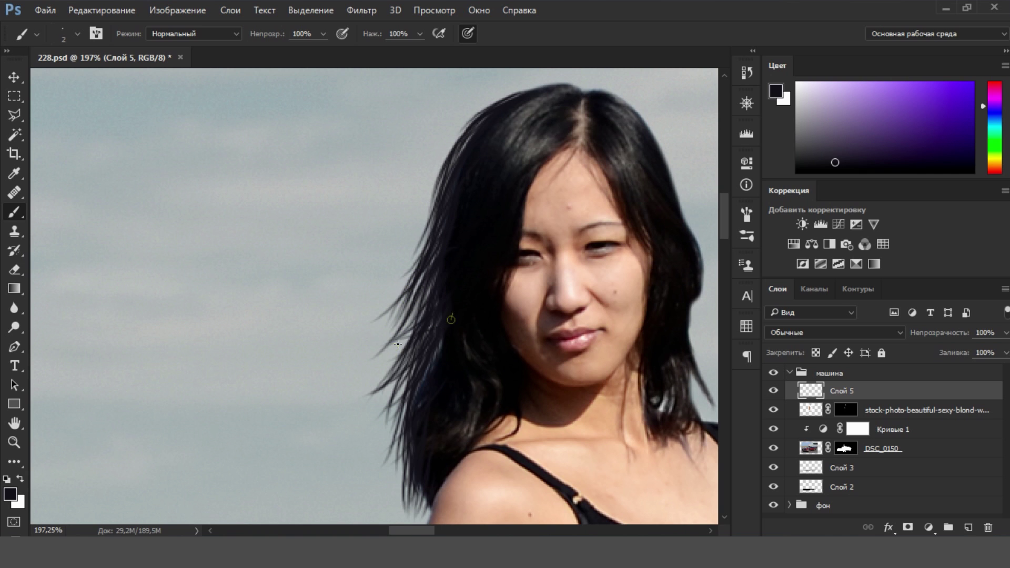
{"action": "left_click", "coordinate": [479, 288], "text": "alt"}
{"action": "left_click_drag", "start_coordinate": [448, 284], "coordinate": [392, 365]}
{"action": "left_click_drag", "start_coordinate": [450, 227], "coordinate": [408, 332]}
{"action": "left_click_drag", "start_coordinate": [452, 203], "coordinate": [428, 255]}
{"action": "left_click_drag", "start_coordinate": [476, 134], "coordinate": [436, 211]}
{"action": "mouse_move", "coordinate": [409, 287]}
{"action": "left_mouse_down"}
{"action": "mouse_move", "coordinate": [449, 161]}
{"action": "mouse_move", "coordinate": [414, 263]}
{"action": "left_mouse_up"}
{"action": "key", "text": "ctrl+z"}
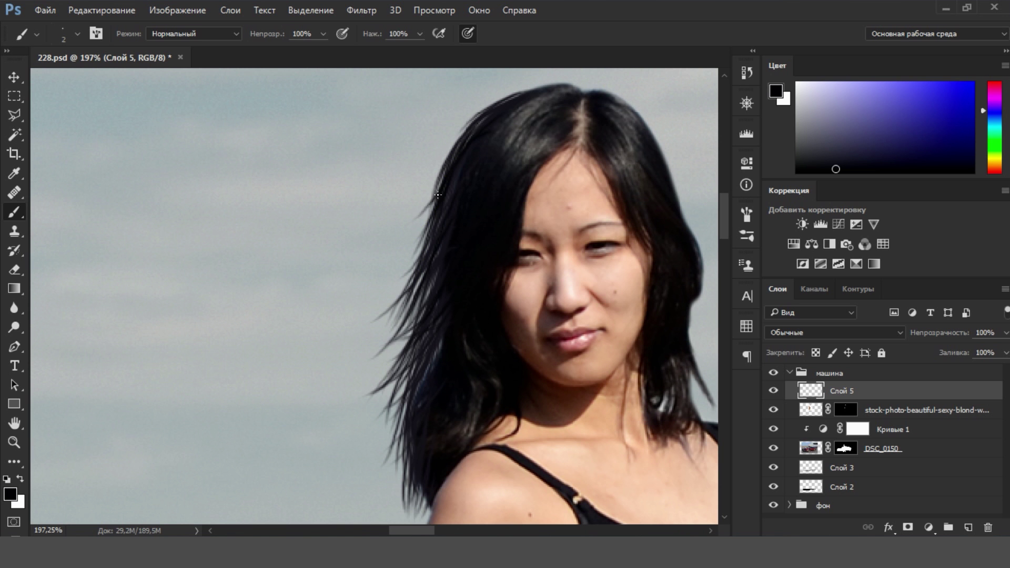
{"action": "scroll", "coordinate": [438, 195], "scroll_direction": "down", "scroll_amount": 5}
{"action": "scroll", "coordinate": [463, 203], "scroll_direction": "up", "scroll_amount": 5}
{"action": "scroll", "coordinate": [488, 195], "scroll_direction": "up", "scroll_amount": 2}
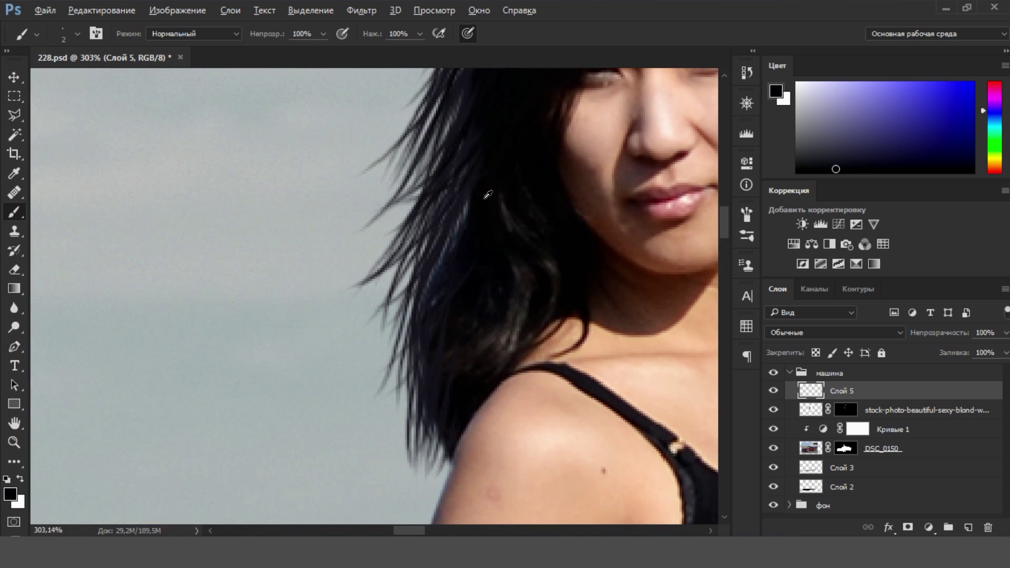
Step: With a slightly thicker brush, add strands in sampled dark reddish and blue hair tones
{"action": "key", "text": "bracketright"}
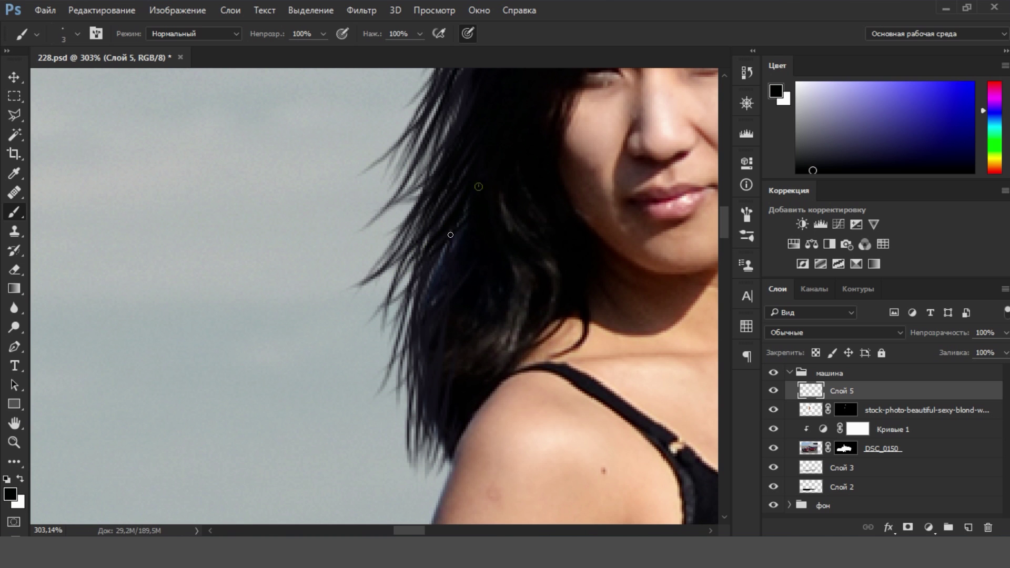
{"action": "left_click_drag", "start_coordinate": [438, 262], "coordinate": [364, 381]}
{"action": "left_click", "coordinate": [471, 358], "text": "alt"}
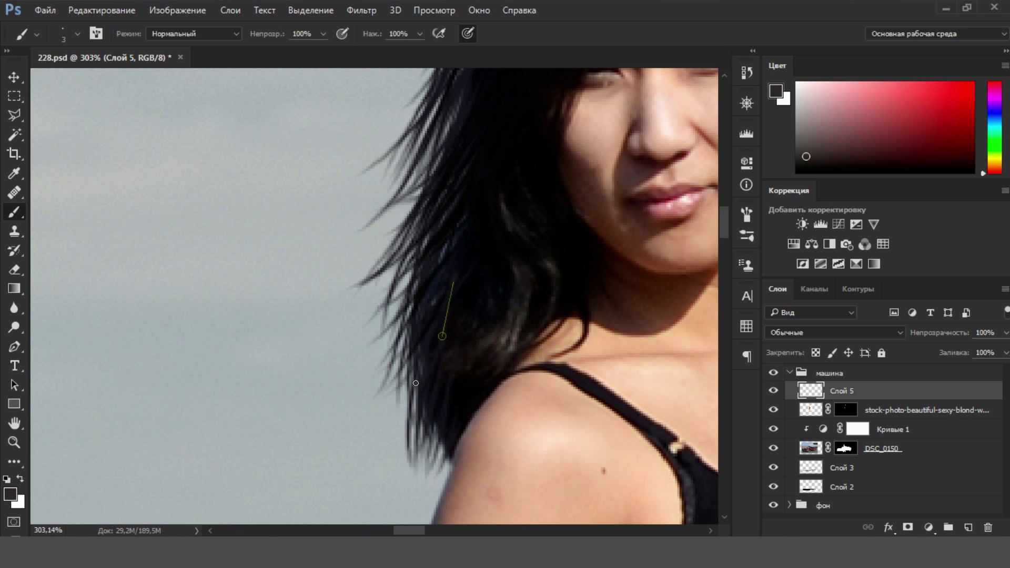
{"action": "scroll", "coordinate": [443, 327], "scroll_direction": "down", "scroll_amount": 3}
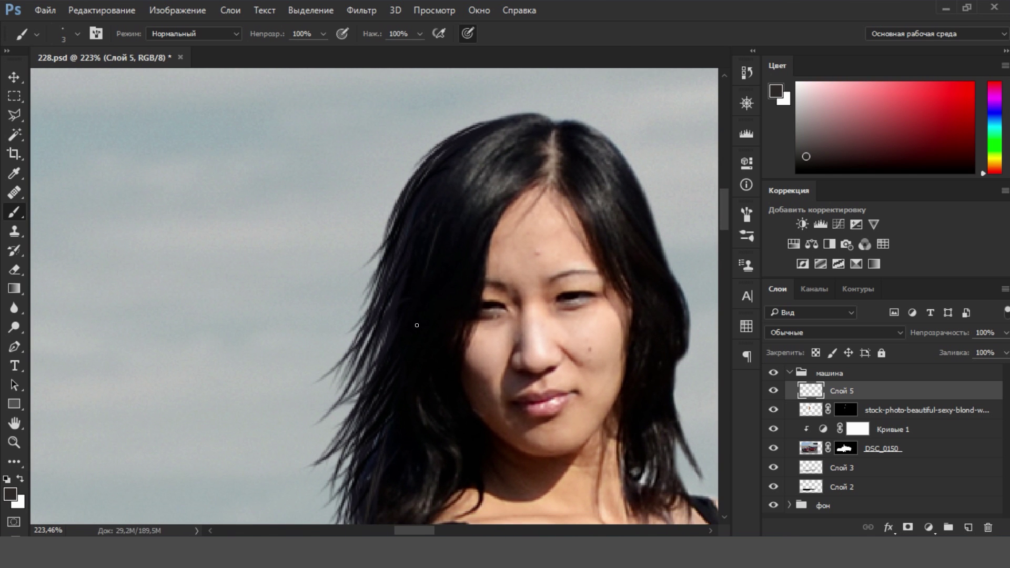
{"action": "left_click_drag", "start_coordinate": [408, 257], "coordinate": [376, 359]}
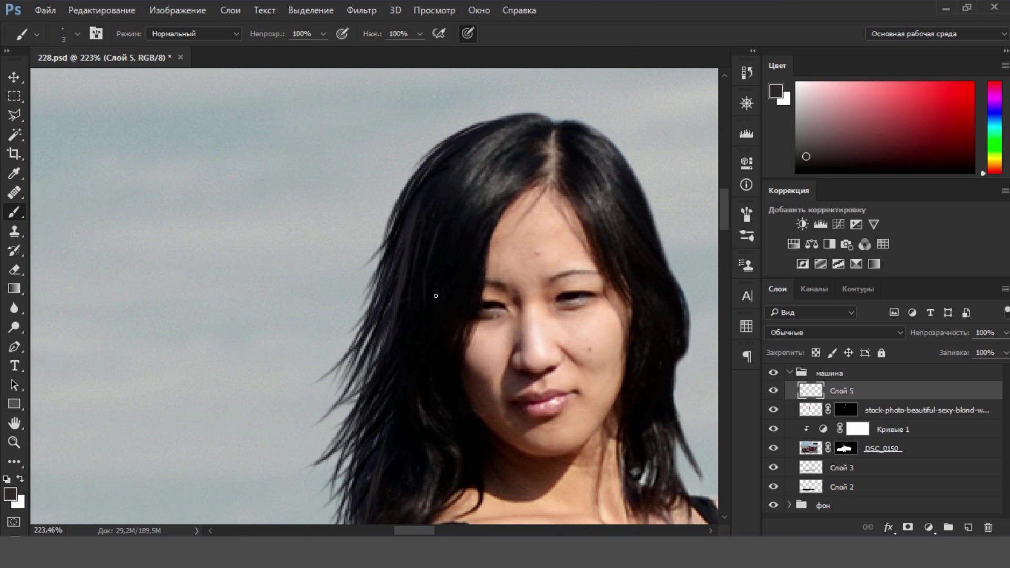
{"action": "scroll", "coordinate": [435, 296], "scroll_direction": "down", "scroll_amount": 2}
{"action": "scroll", "coordinate": [448, 274], "scroll_direction": "up", "scroll_amount": 2}
{"action": "scroll", "coordinate": [458, 263], "scroll_direction": "up", "scroll_amount": 1}
{"action": "left_click", "coordinate": [465, 262], "text": "alt"}
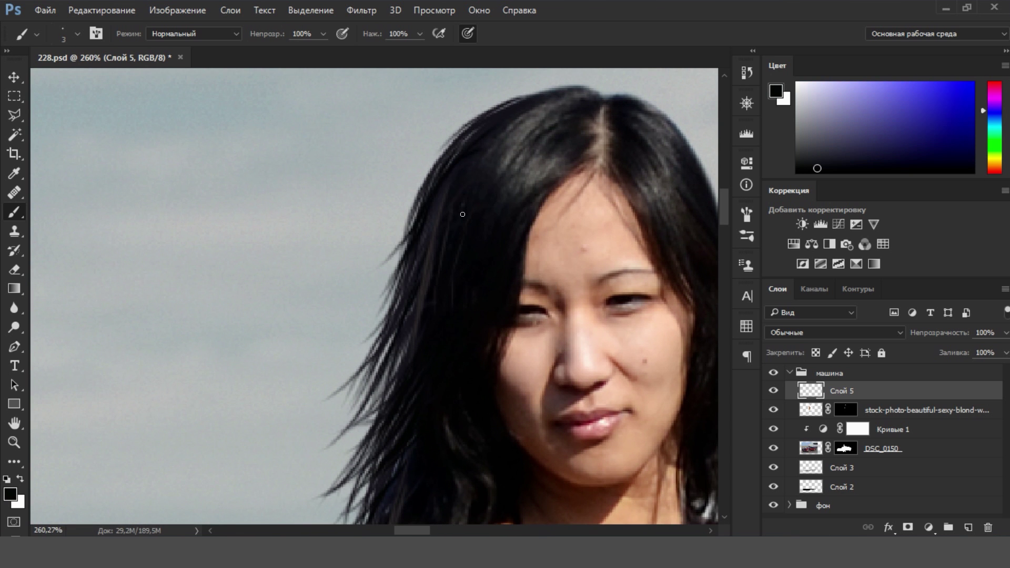
{"action": "left_click_drag", "start_coordinate": [462, 214], "coordinate": [421, 247]}
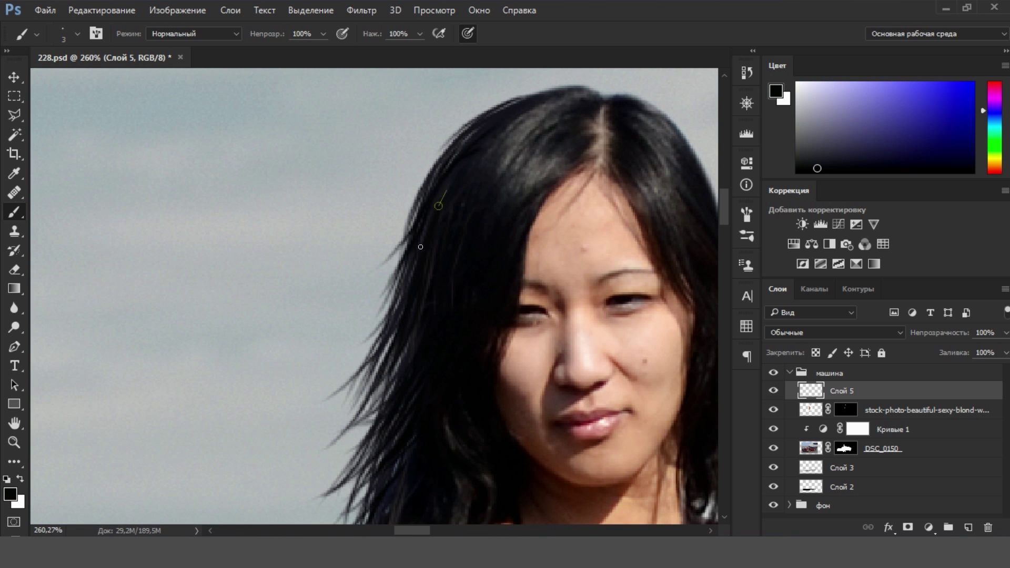
{"action": "mouse_move", "coordinate": [418, 443]}
{"action": "left_mouse_down"}
{"action": "mouse_move", "coordinate": [467, 204]}
{"action": "mouse_move", "coordinate": [421, 405]}
{"action": "left_mouse_up"}
{"action": "left_click", "coordinate": [468, 203], "text": "alt"}
Step: Darken the crown's top edge and paint a thin strand out from the crown
{"action": "scroll", "coordinate": [456, 255], "scroll_direction": "down", "scroll_amount": 5}
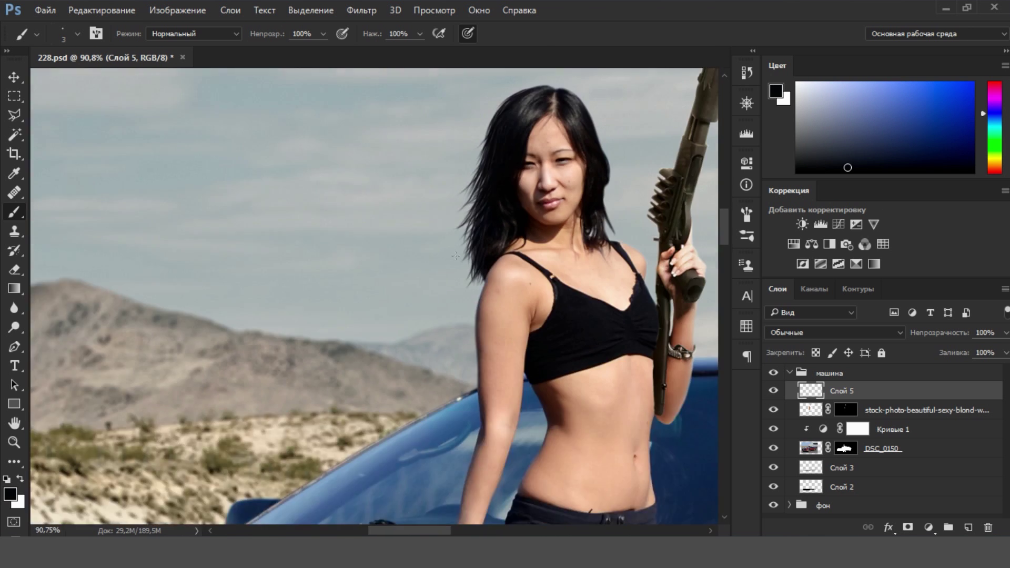
{"action": "scroll", "coordinate": [532, 100], "scroll_direction": "up", "scroll_amount": 6}
{"action": "mouse_move", "coordinate": [428, 173]}
{"action": "left_mouse_down"}
{"action": "mouse_move", "coordinate": [390, 195]}
{"action": "mouse_move", "coordinate": [498, 180]}
{"action": "left_mouse_up"}
{"action": "left_click", "coordinate": [482, 176], "text": "alt"}
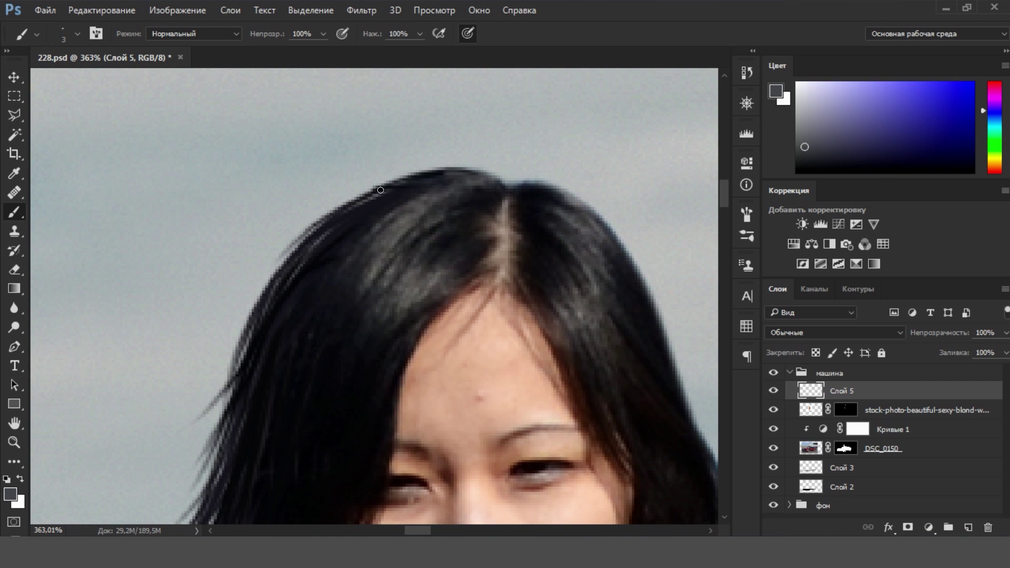
{"action": "scroll", "coordinate": [432, 268], "scroll_direction": "down", "scroll_amount": 2}
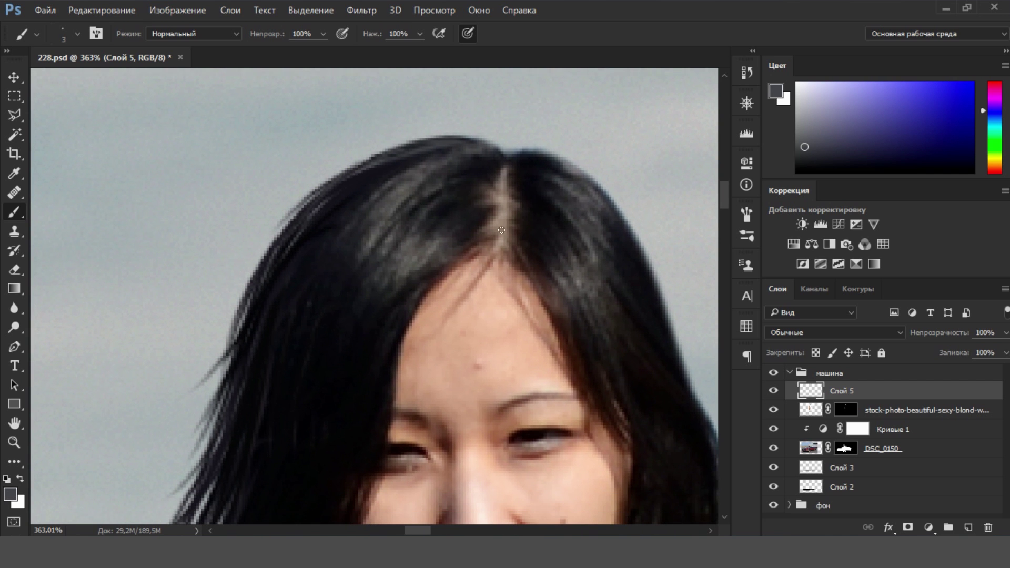
{"action": "scroll", "coordinate": [502, 230], "scroll_direction": "right", "scroll_amount": 2}
{"action": "left_click", "coordinate": [497, 160], "text": "alt"}
{"action": "mouse_move", "coordinate": [516, 177]}
{"action": "left_mouse_down"}
{"action": "mouse_move", "coordinate": [603, 231]}
{"action": "mouse_move", "coordinate": [622, 336]}
{"action": "left_mouse_up"}
Step: Paint loose strands along the right hair edge in sampled purple, red and dark tones
{"action": "left_click", "coordinate": [570, 217], "text": "alt"}
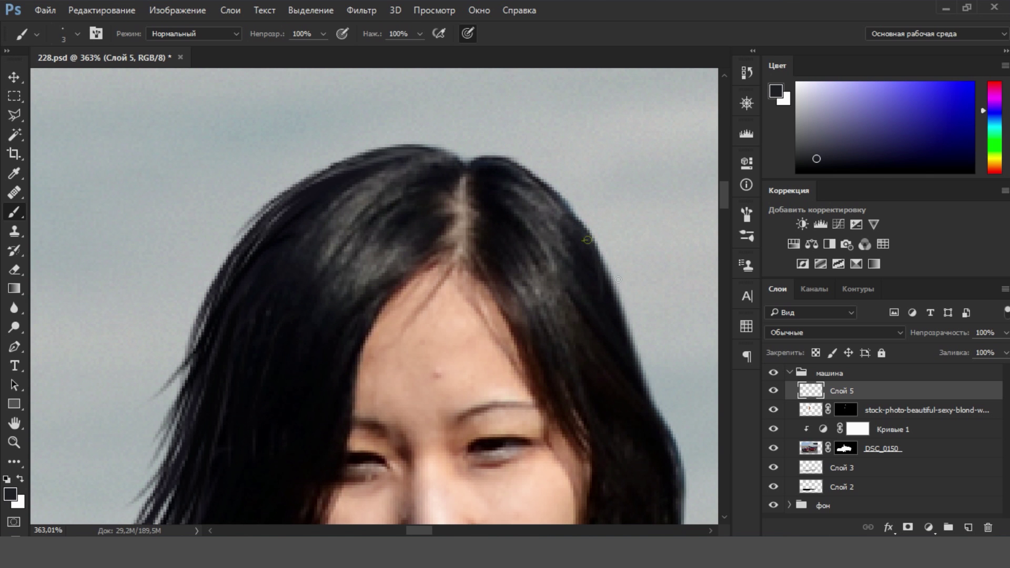
{"action": "scroll", "coordinate": [622, 335], "scroll_direction": "down", "scroll_amount": 5}
{"action": "scroll", "coordinate": [622, 335], "scroll_direction": "right", "scroll_amount": 4}
{"action": "left_click", "coordinate": [520, 202], "text": "alt"}
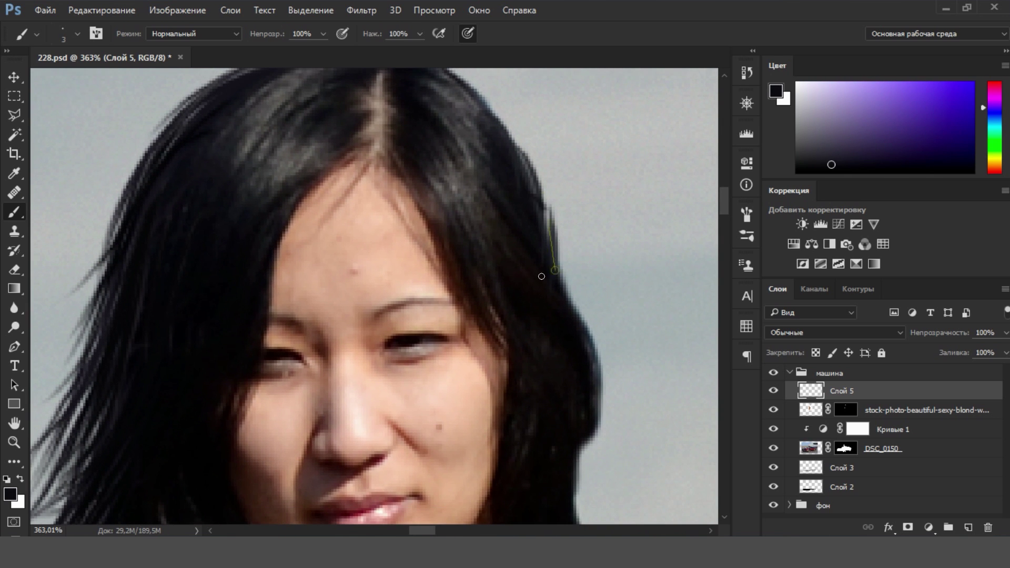
{"action": "left_click_drag", "start_coordinate": [563, 264], "coordinate": [573, 324]}
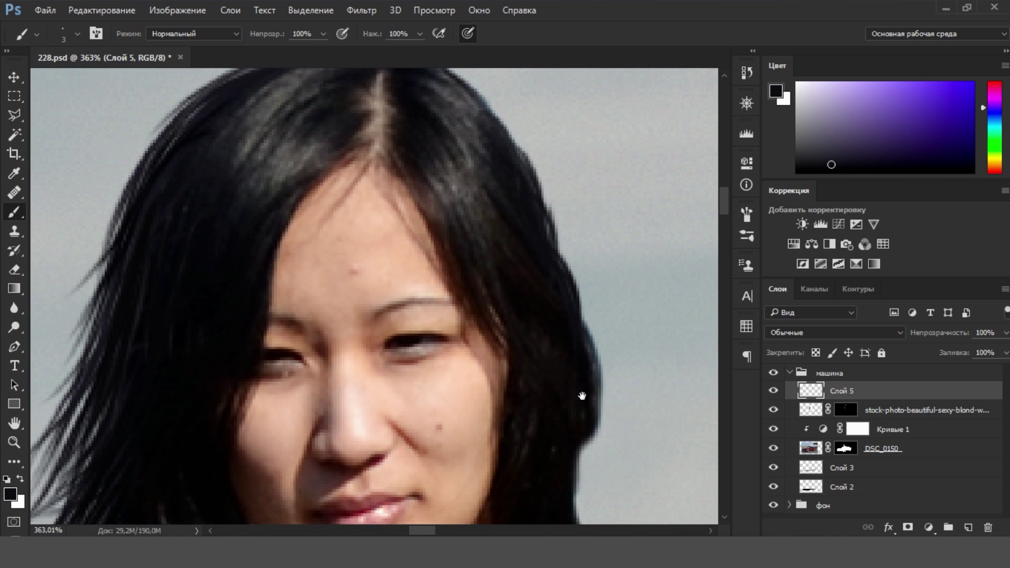
{"action": "scroll", "coordinate": [579, 398], "scroll_direction": "down", "scroll_amount": 7}
{"action": "left_click", "coordinate": [551, 203], "text": "alt"}
{"action": "mouse_move", "coordinate": [553, 267]}
{"action": "left_mouse_down"}
{"action": "mouse_move", "coordinate": [583, 371]}
{"action": "mouse_move", "coordinate": [579, 453]}
{"action": "left_mouse_up"}
{"action": "left_click", "coordinate": [553, 410], "text": "alt"}
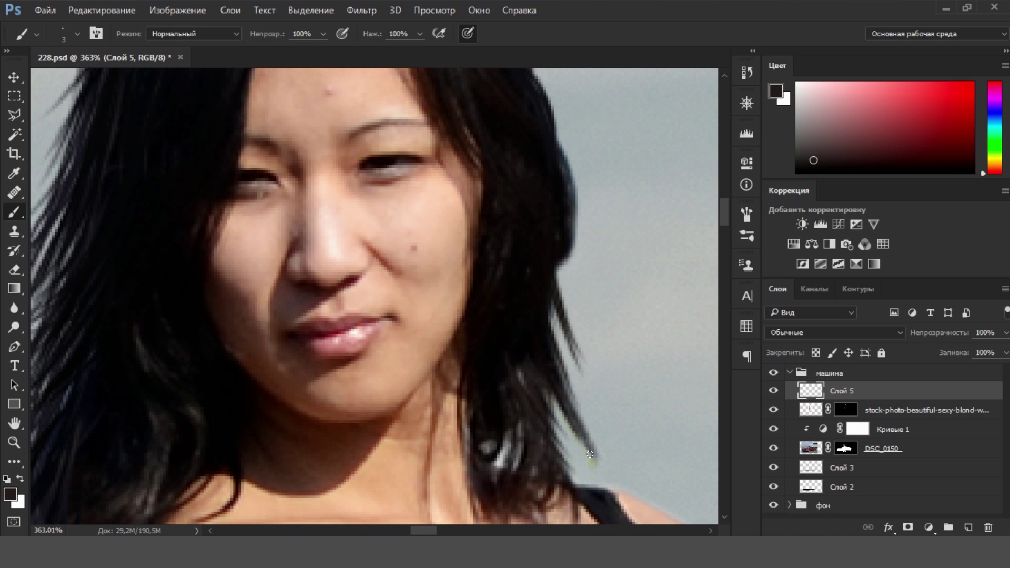
{"action": "left_click", "coordinate": [554, 410], "text": "alt"}
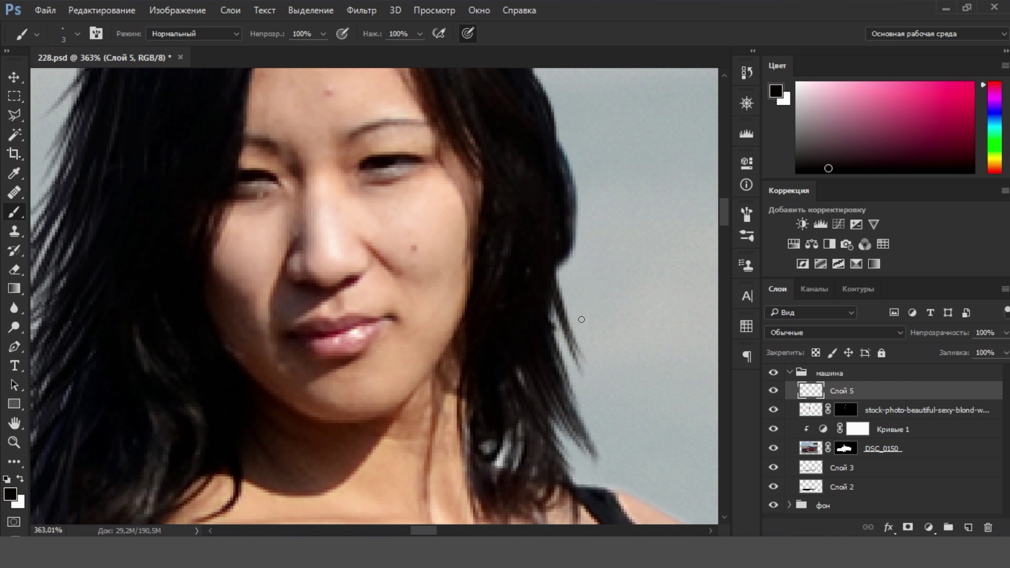
{"action": "left_click_drag", "start_coordinate": [556, 291], "coordinate": [611, 343]}
{"action": "mouse_move", "coordinate": [562, 277]}
{"action": "left_mouse_down"}
{"action": "mouse_move", "coordinate": [556, 358]}
{"action": "mouse_move", "coordinate": [542, 357]}
{"action": "left_mouse_up"}
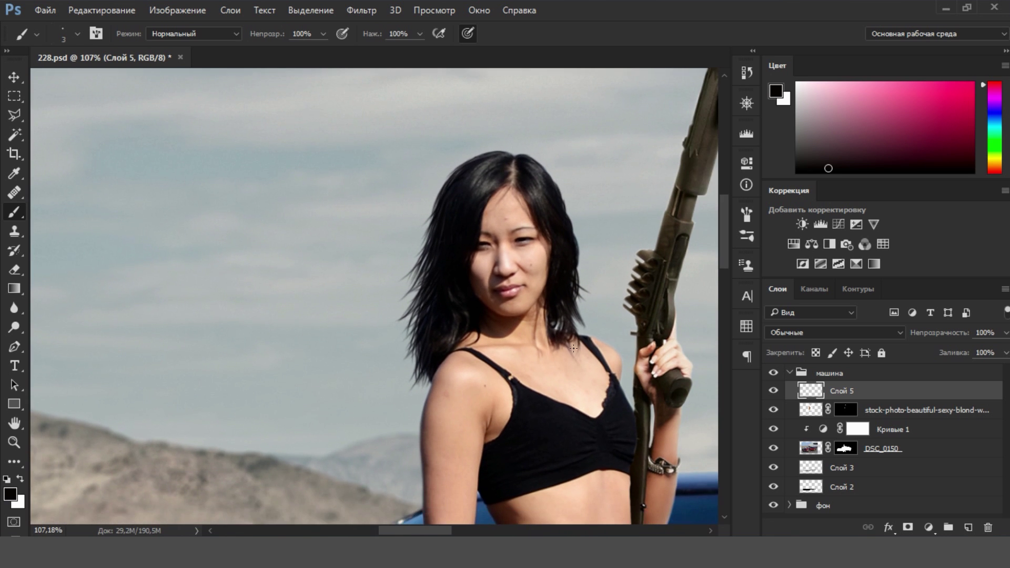
Step: Inspect the chin, forehead and full figure while sampling near-black and dark grey hair tones
{"action": "left_click_drag", "start_coordinate": [591, 292], "coordinate": [564, 221]}
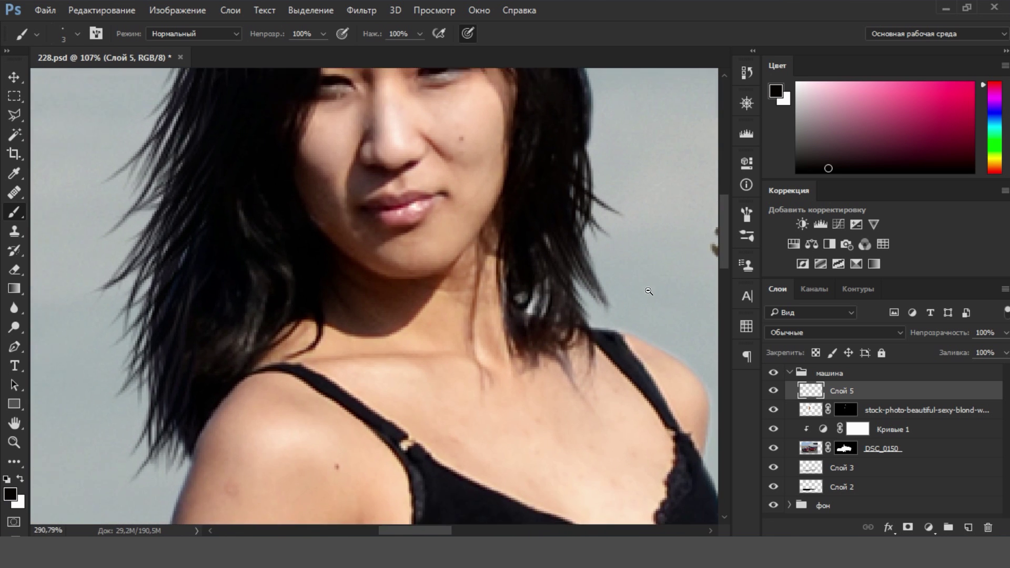
{"action": "left_click", "coordinate": [592, 278], "text": "alt"}
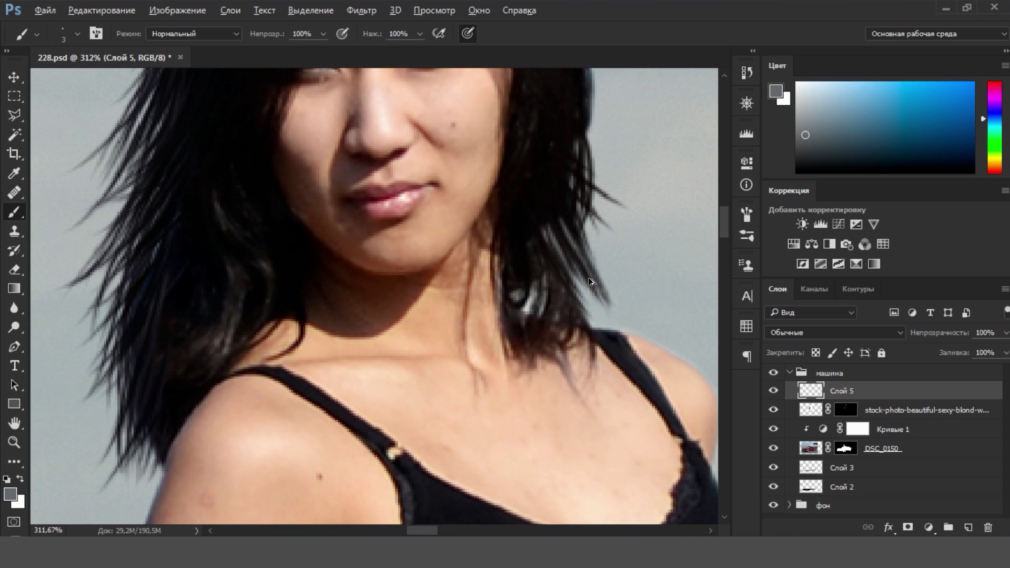
{"action": "left_click", "coordinate": [537, 226], "text": "alt"}
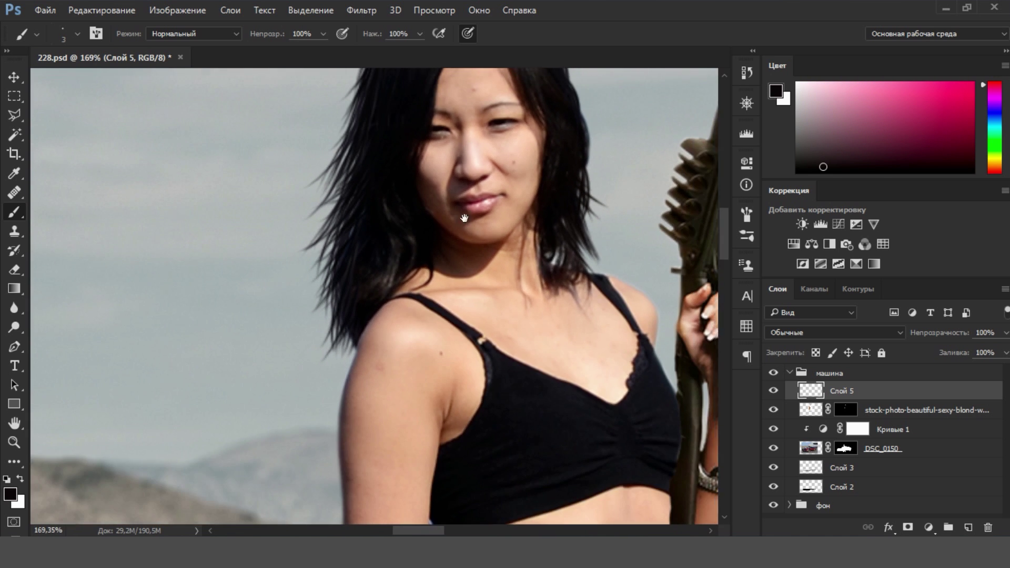
{"action": "left_click_drag", "start_coordinate": [602, 209], "coordinate": [412, 291]}
{"action": "left_click", "coordinate": [413, 269], "text": "alt"}
{"action": "left_click", "coordinate": [428, 139], "text": "alt"}
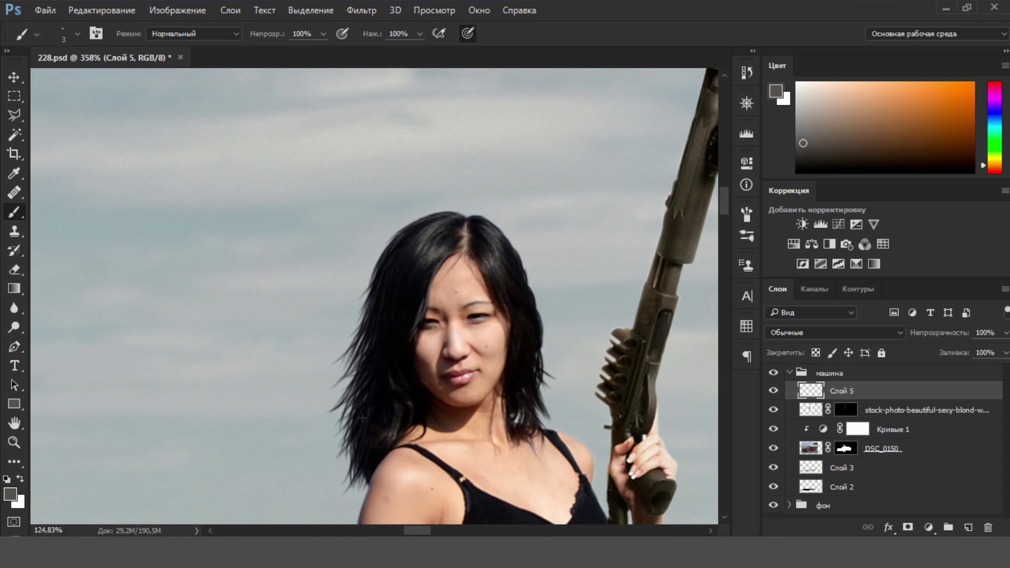
{"action": "scroll", "coordinate": [358, 357], "scroll_direction": "down", "scroll_amount": 5}
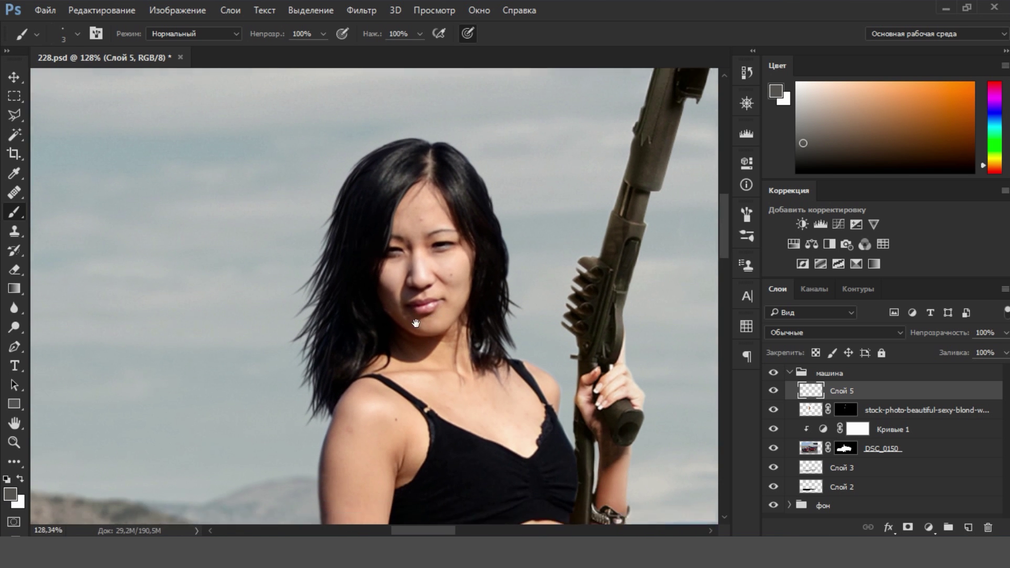
{"action": "scroll", "coordinate": [420, 330], "scroll_direction": "up", "scroll_amount": 3}
{"action": "left_click_drag", "start_coordinate": [447, 371], "coordinate": [425, 323]}
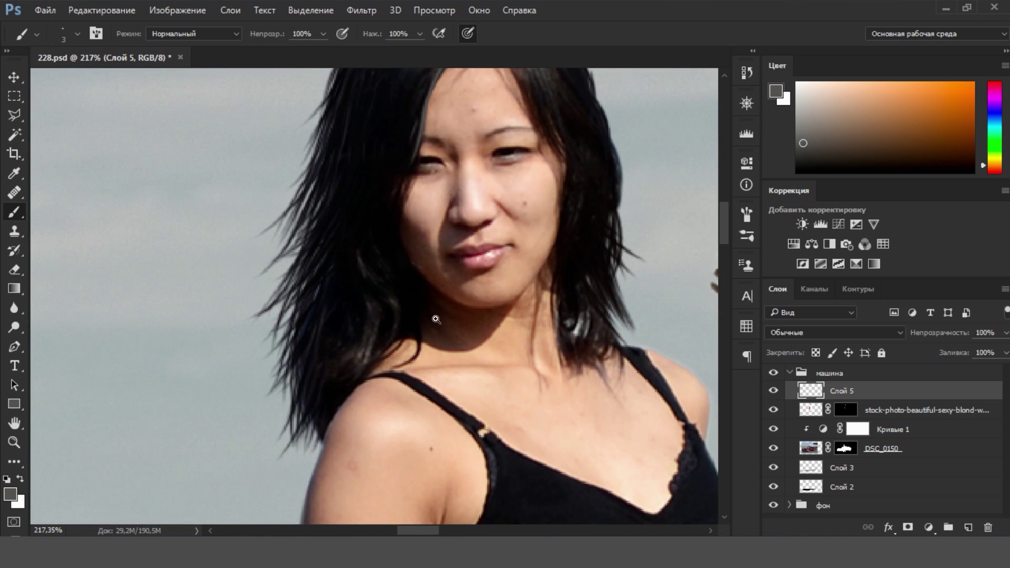
{"action": "scroll", "coordinate": [368, 306], "scroll_direction": "down", "scroll_amount": 5}
{"action": "scroll", "coordinate": [349, 288], "scroll_direction": "up", "scroll_amount": 2}
{"action": "scroll", "coordinate": [349, 288], "scroll_direction": "up", "scroll_amount": 4}
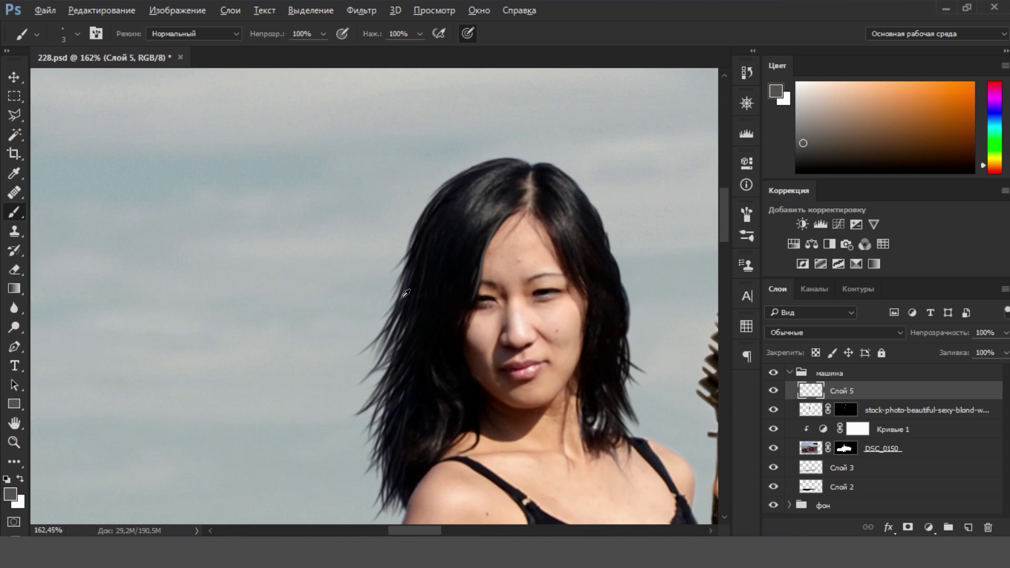
{"action": "left_click", "coordinate": [430, 283], "text": "alt"}
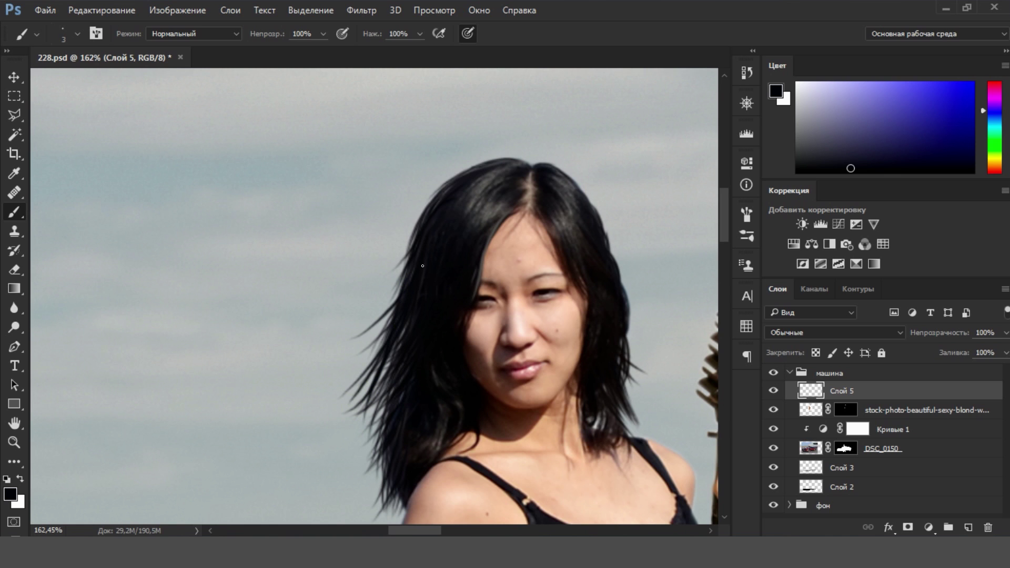
Step: Undo stray strands at the left hair edge, repaint one long strand, and zoom out
{"action": "key", "text": "ctrl+z"}
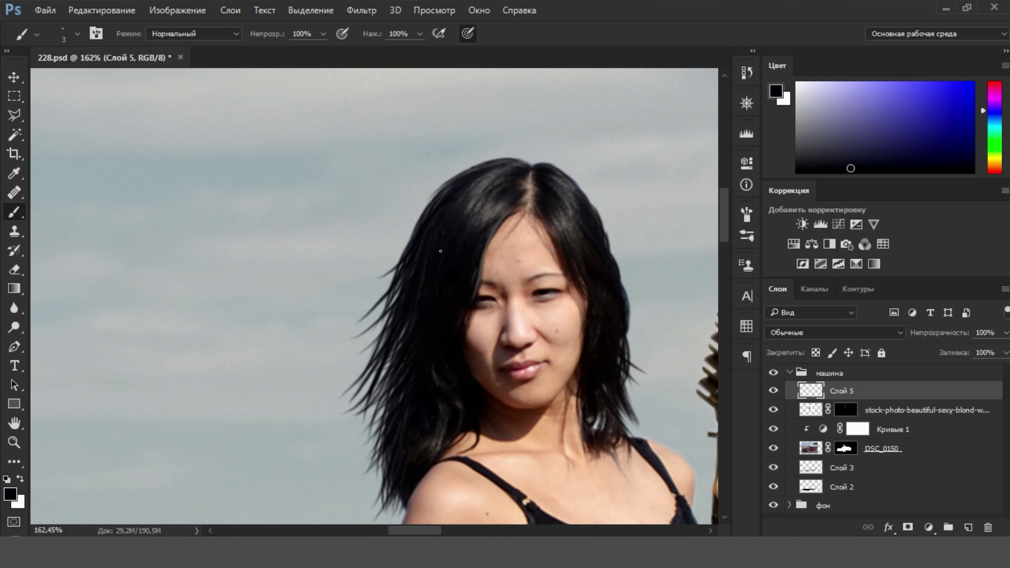
{"action": "scroll", "coordinate": [440, 251], "scroll_direction": "down", "scroll_amount": 5}
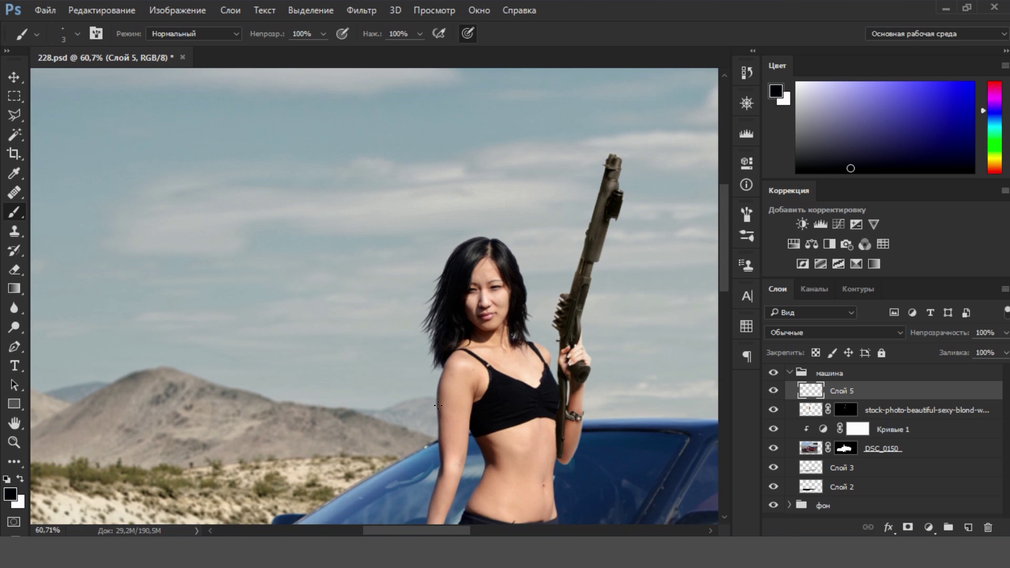
{"action": "scroll", "coordinate": [485, 363], "scroll_direction": "up", "scroll_amount": 5}
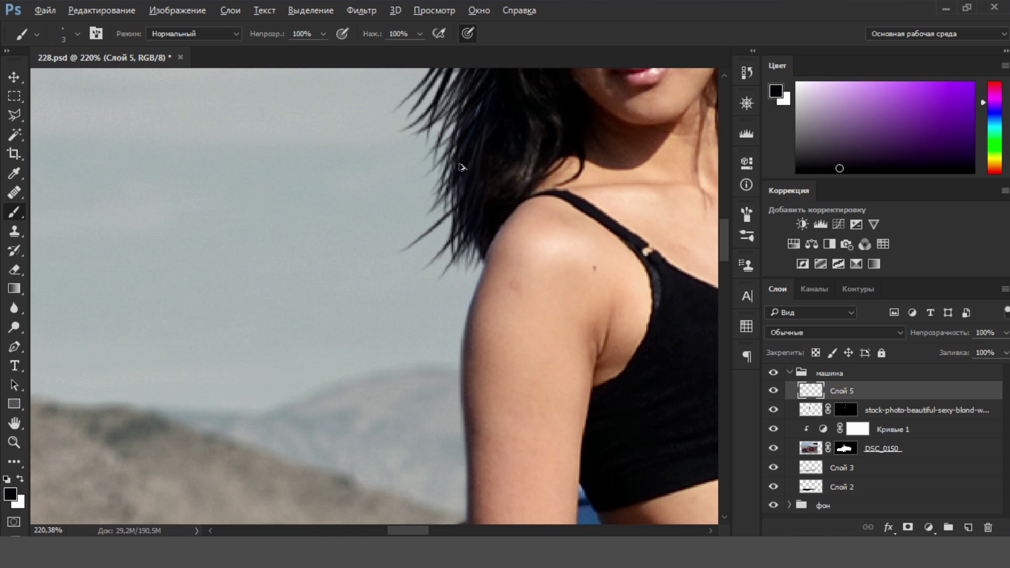
{"action": "key", "text": "ctrl+alt+z"}
{"action": "key", "text": "ctrl+alt+z"}
{"action": "left_click_drag", "start_coordinate": [372, 194], "coordinate": [461, 161]}
{"action": "scroll", "coordinate": [465, 360], "scroll_direction": "down", "scroll_amount": 5}
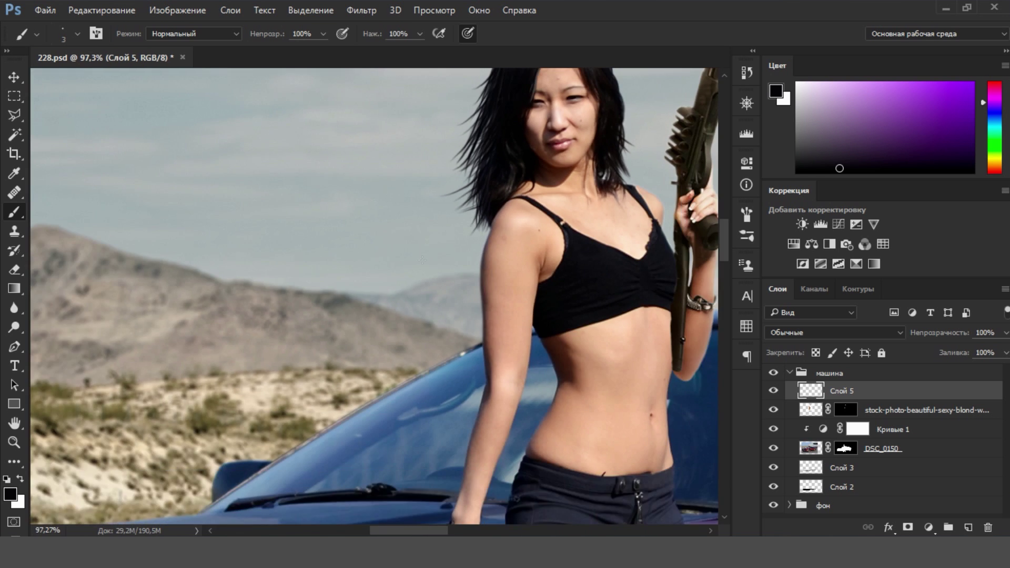
{"action": "scroll", "coordinate": [465, 359], "scroll_direction": "up", "scroll_amount": 2}
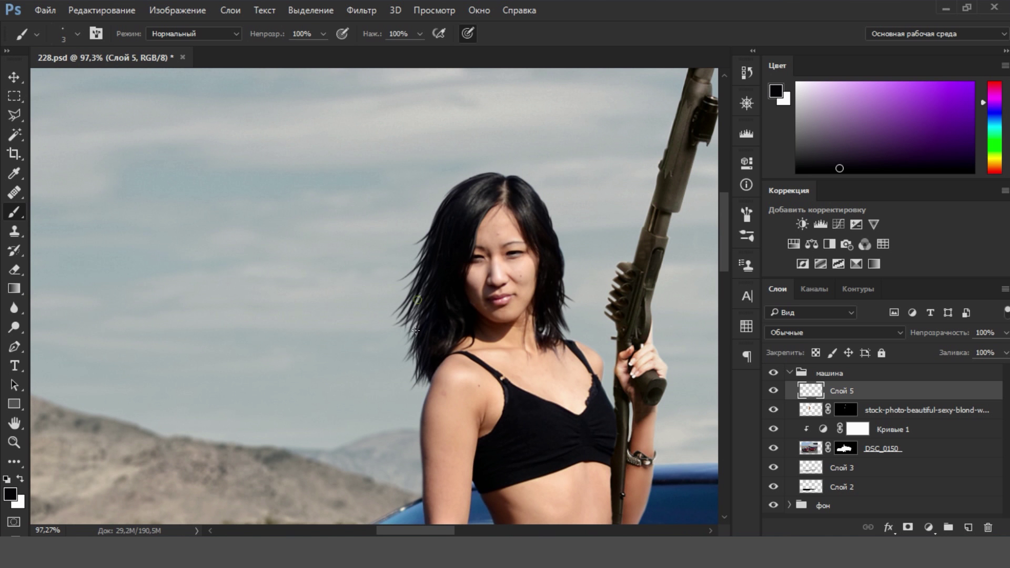
{"action": "scroll", "coordinate": [415, 331], "scroll_direction": "down", "scroll_amount": 1}
{"action": "scroll", "coordinate": [447, 334], "scroll_direction": "down", "scroll_amount": 1}
{"action": "scroll", "coordinate": [474, 337], "scroll_direction": "down", "scroll_amount": 2}
Step: Drop in the rusty car photo, flip it horizontally, and enlarge it over the red car's front
{"action": "scroll", "coordinate": [484, 337], "scroll_direction": "down", "scroll_amount": 1}
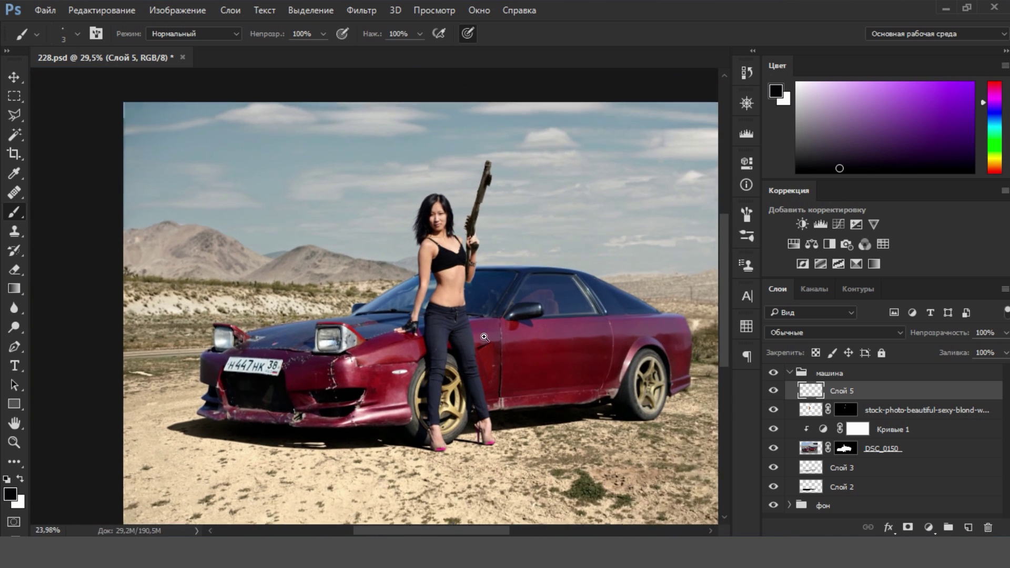
{"action": "scroll", "coordinate": [484, 337], "scroll_direction": "down", "scroll_amount": 1}
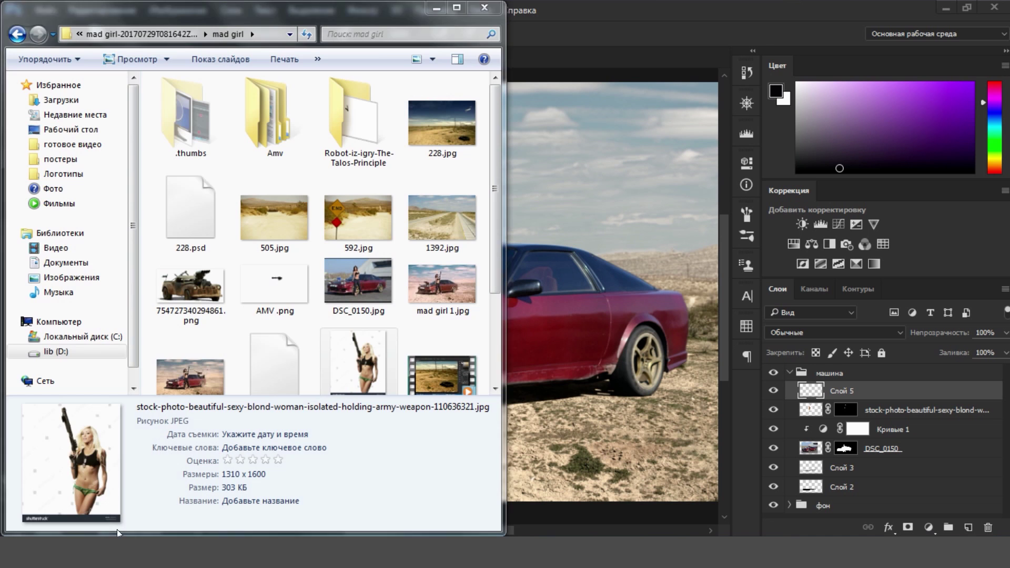
{"action": "left_click_drag", "start_coordinate": [186, 327], "coordinate": [557, 301]}
{"action": "right_click", "coordinate": [469, 222]}
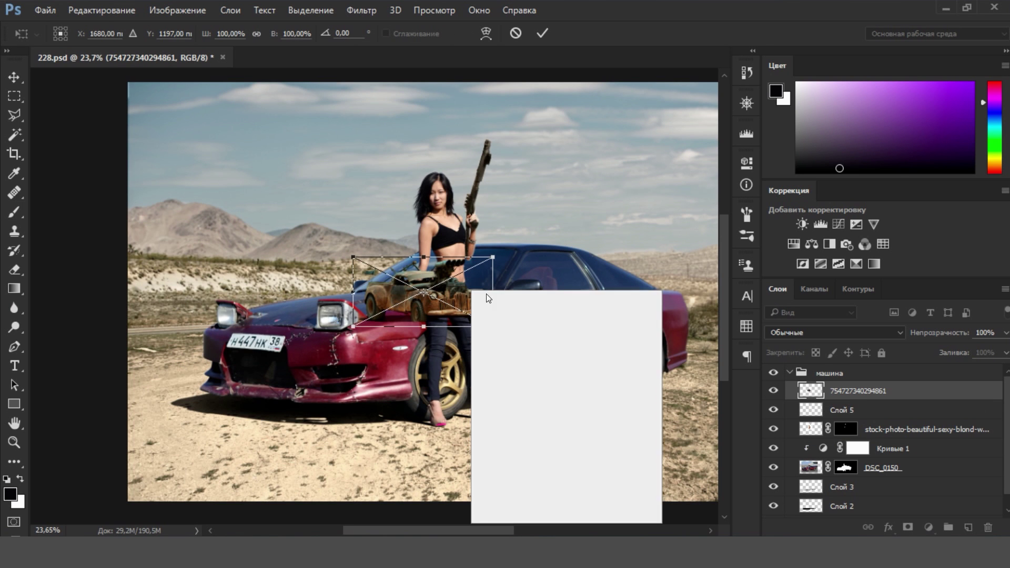
{"action": "left_click", "coordinate": [526, 494]}
{"action": "mouse_move", "coordinate": [493, 257]}
{"action": "left_mouse_down"}
{"action": "mouse_move", "coordinate": [607, 192]}
{"action": "mouse_move", "coordinate": [519, 234]}
{"action": "left_mouse_up"}
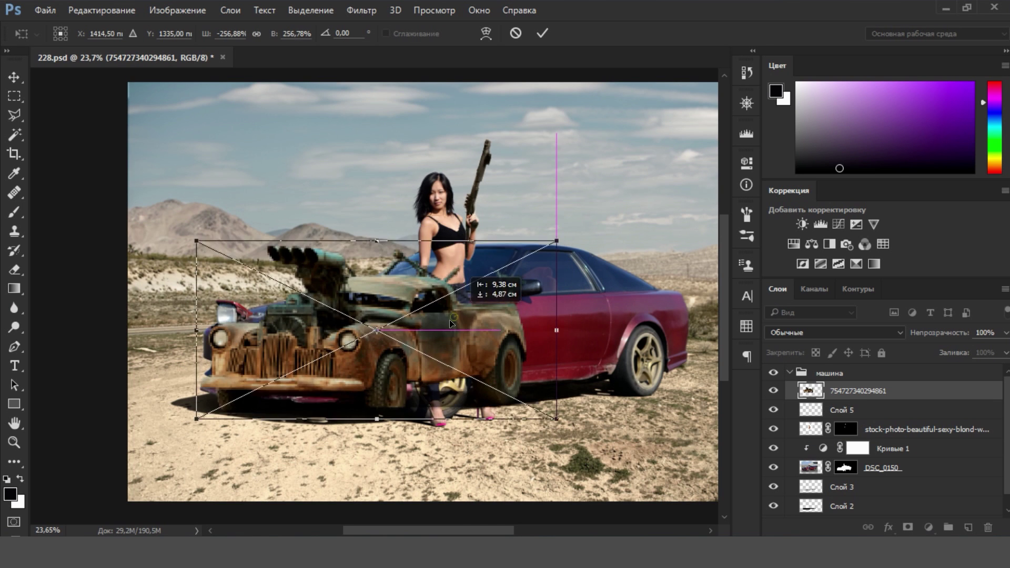
{"action": "left_click_drag", "start_coordinate": [452, 279], "coordinate": [466, 314]}
{"action": "key", "text": "Return"}
Step: Mask the rusty car, hiding its door, hood and grille to reveal the red car's front and bumper
{"action": "left_click", "coordinate": [908, 528]}
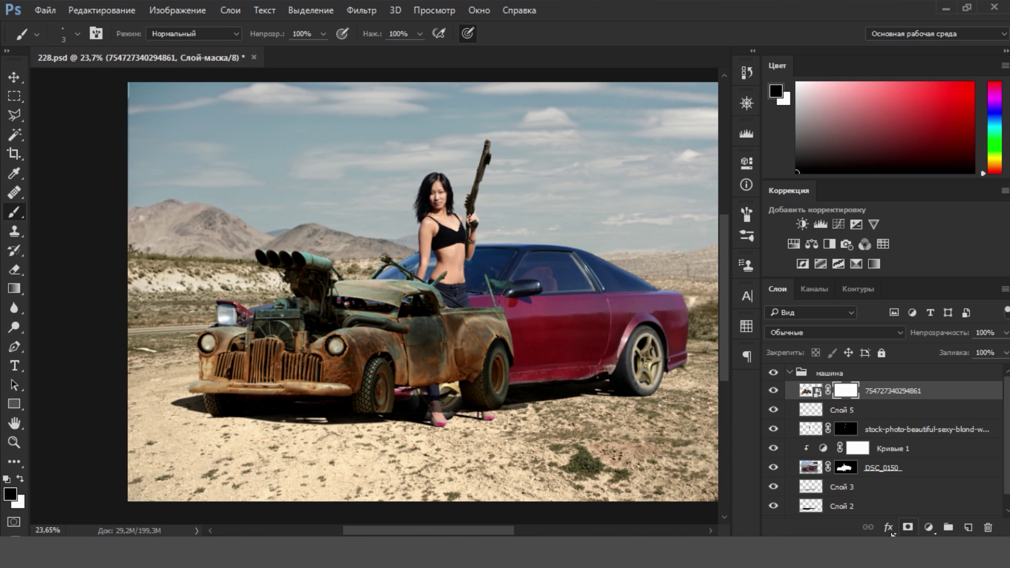
{"action": "left_click_drag", "start_coordinate": [495, 326], "coordinate": [476, 453]}
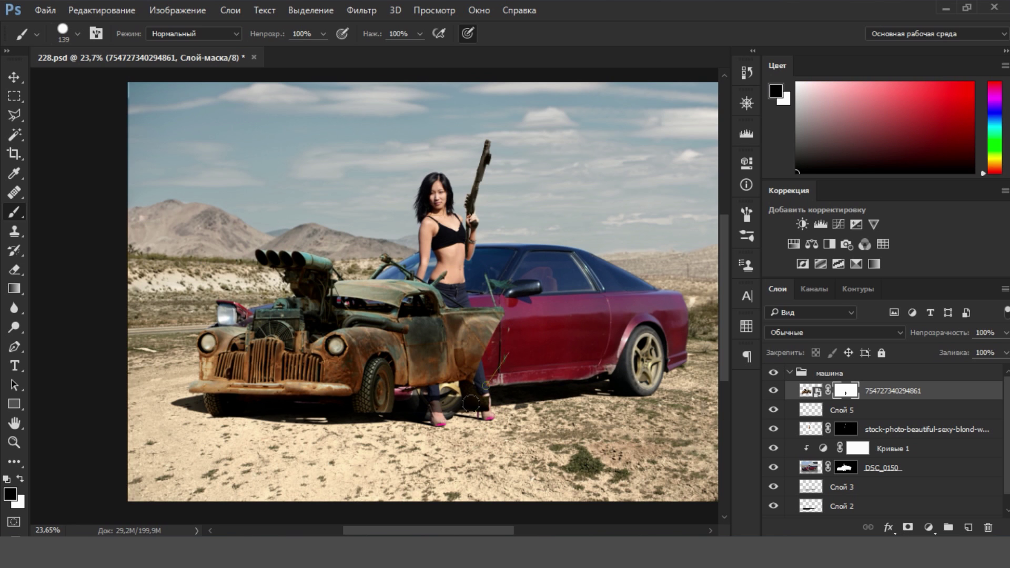
{"action": "left_click_drag", "start_coordinate": [497, 337], "coordinate": [463, 406]}
{"action": "left_click_drag", "start_coordinate": [463, 315], "coordinate": [421, 389]}
{"action": "left_click_drag", "start_coordinate": [400, 295], "coordinate": [342, 368]}
{"action": "mouse_move", "coordinate": [273, 389]}
{"action": "left_mouse_down"}
{"action": "mouse_move", "coordinate": [210, 384]}
{"action": "mouse_move", "coordinate": [316, 359]}
{"action": "mouse_move", "coordinate": [337, 332]}
{"action": "mouse_move", "coordinate": [211, 321]}
{"action": "left_mouse_up"}
{"action": "left_click_drag", "start_coordinate": [211, 379], "coordinate": [353, 389]}
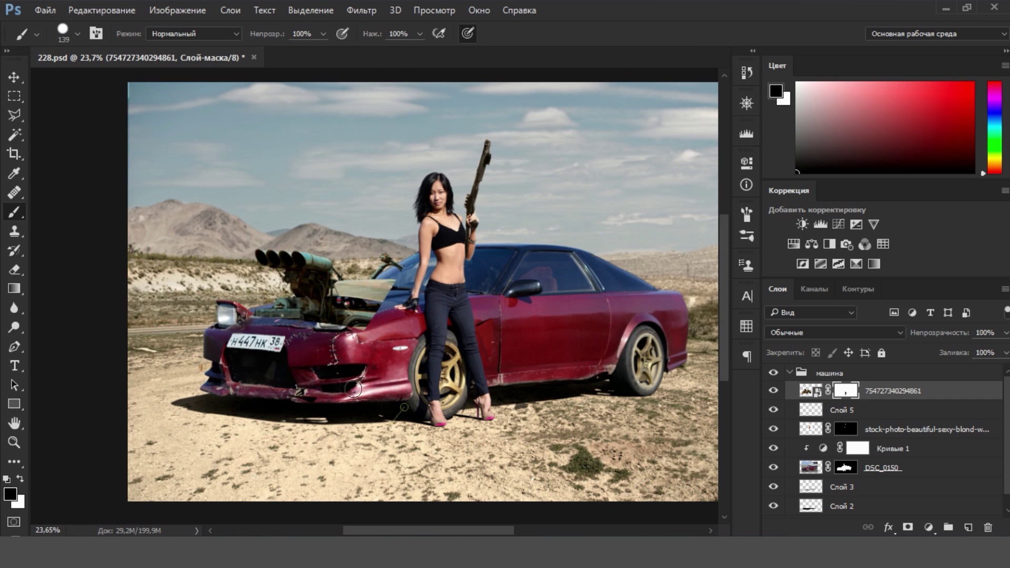
Step: Hide the rusty parts around the red car's headlight and adjust stroke smoothing
{"action": "left_click_drag", "start_coordinate": [317, 285], "coordinate": [348, 286]}
{"action": "mouse_move", "coordinate": [363, 363]}
{"action": "left_mouse_down"}
{"action": "mouse_move", "coordinate": [399, 352]}
{"action": "mouse_move", "coordinate": [337, 368]}
{"action": "mouse_move", "coordinate": [173, 367]}
{"action": "left_mouse_up"}
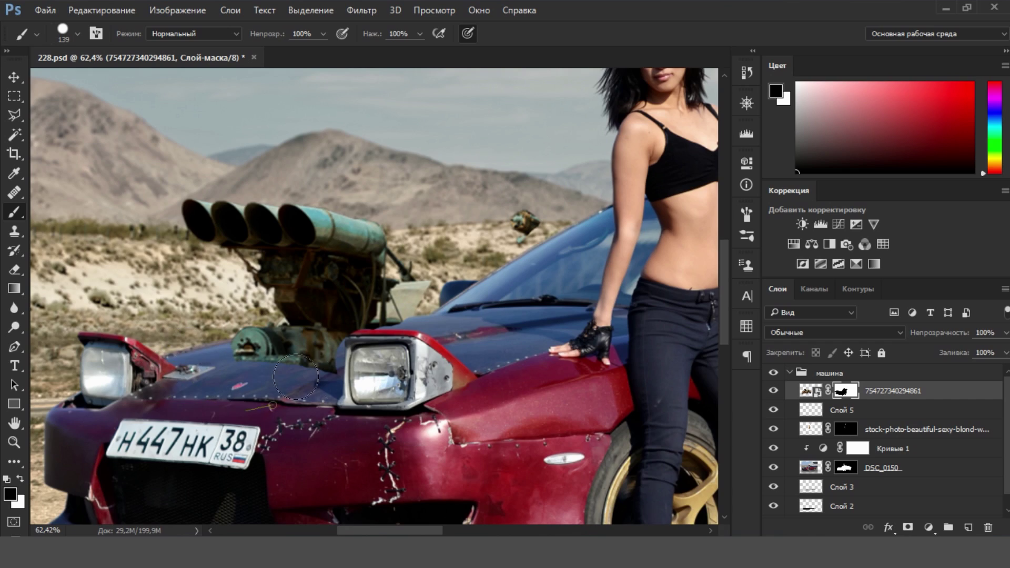
{"action": "left_click_drag", "start_coordinate": [296, 376], "coordinate": [400, 363]}
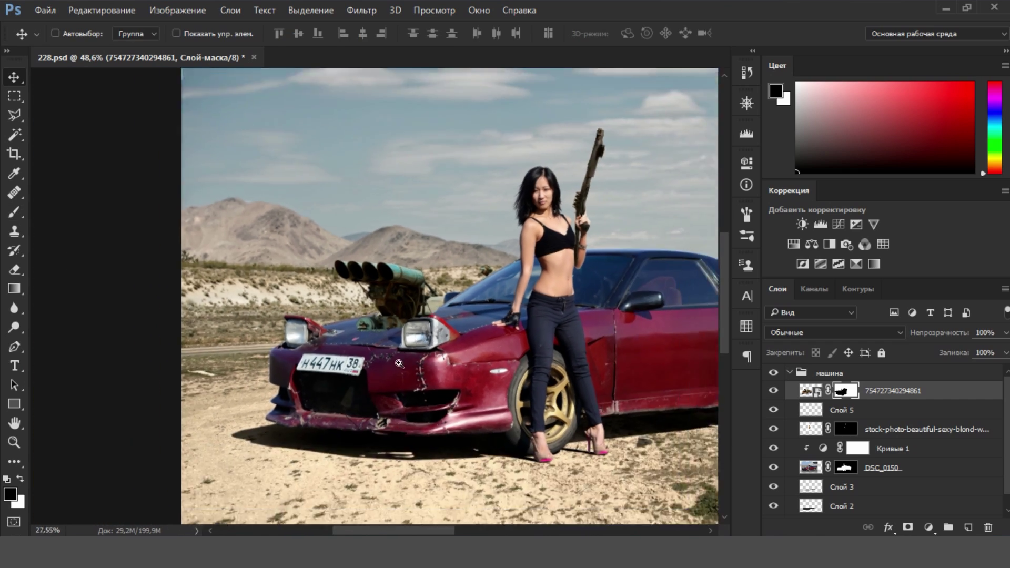
{"action": "left_click_drag", "start_coordinate": [439, 303], "coordinate": [526, 304]}
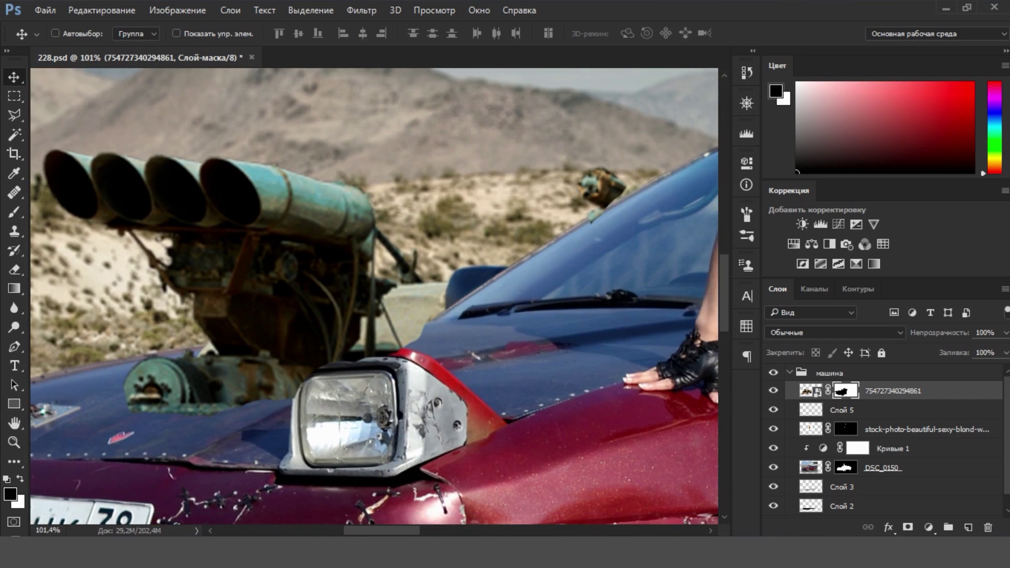
{"action": "right_click", "coordinate": [798, 454]}
{"action": "left_click", "coordinate": [852, 332]}
{"action": "left_click", "coordinate": [797, 454]}
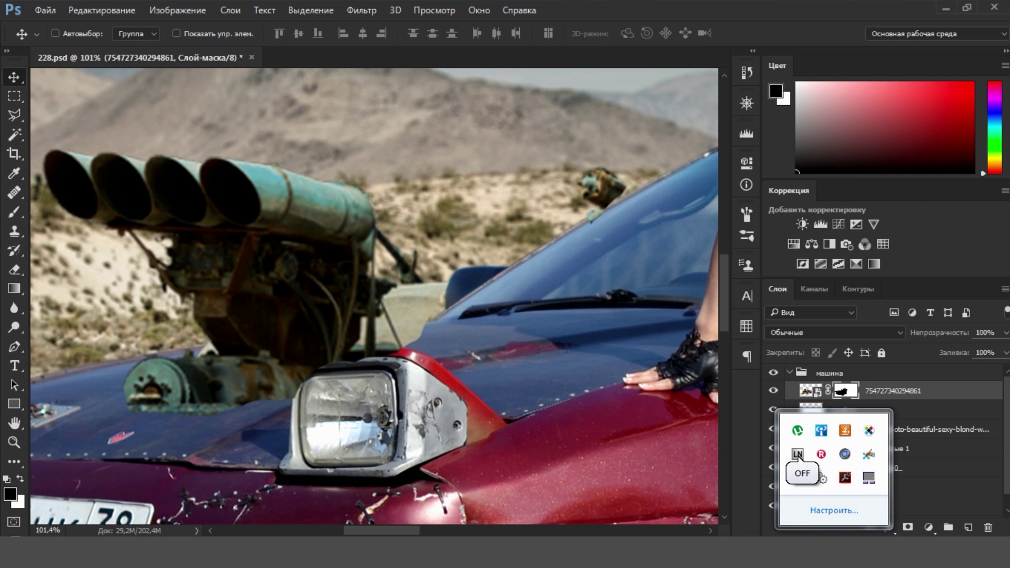
{"action": "left_click_drag", "start_coordinate": [318, 295], "coordinate": [429, 248]}
Step: With a smaller soft brush, restore the headlight bezel edges and hide rusty bits above it
{"action": "key", "text": "b"}
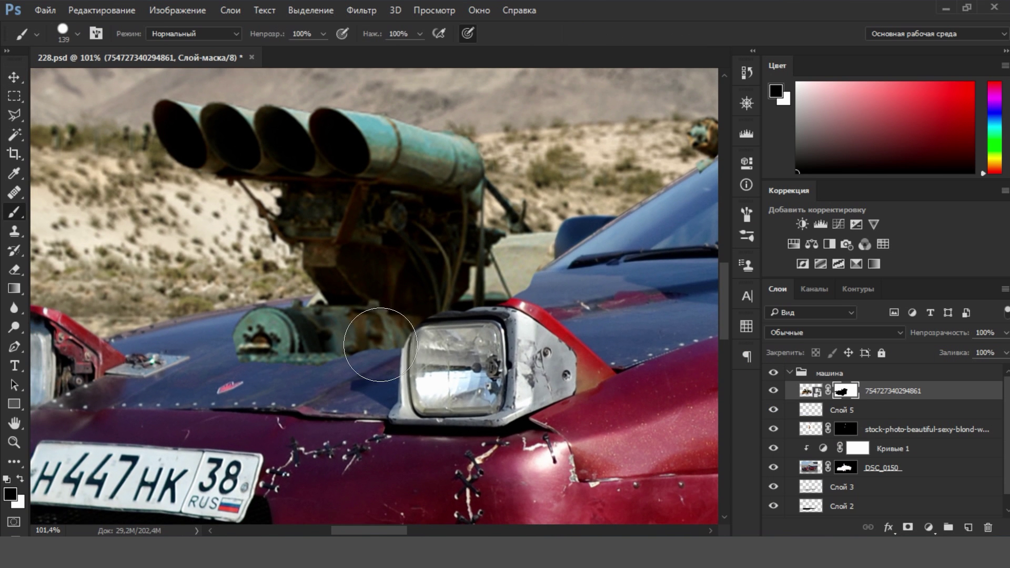
{"action": "right_click", "coordinate": [330, 402]}
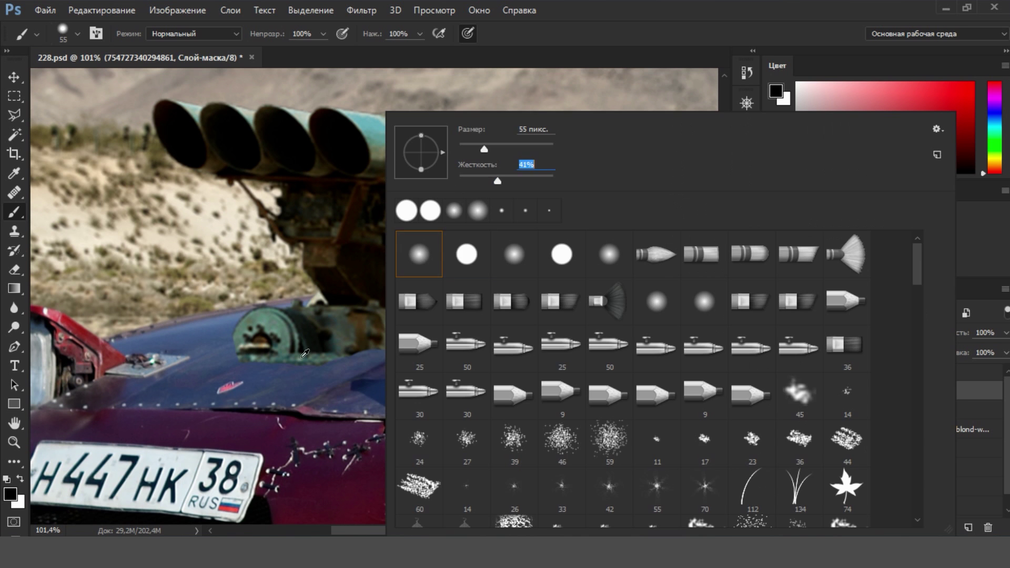
{"action": "key", "text": "Return"}
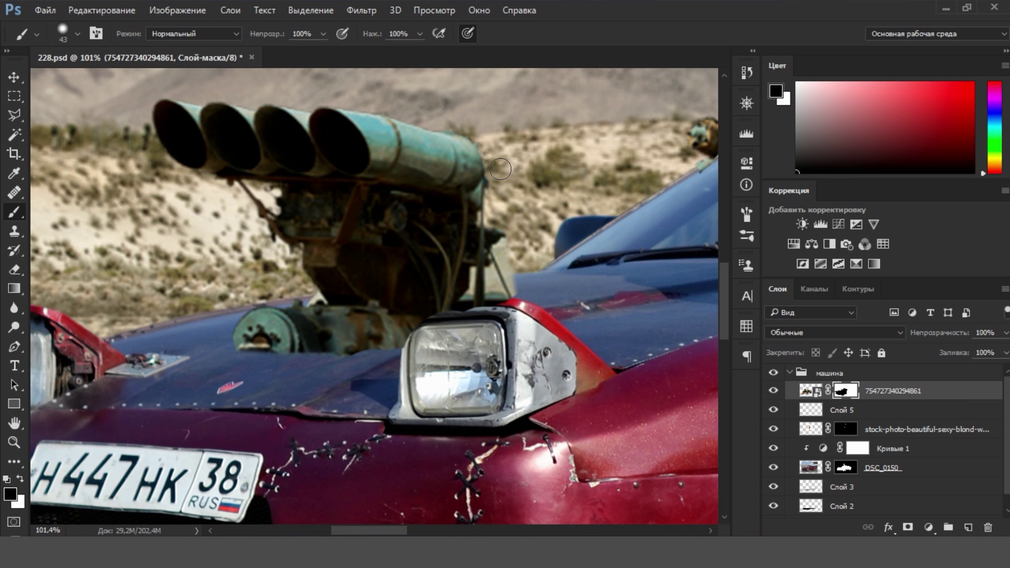
{"action": "scroll", "coordinate": [416, 321], "scroll_direction": "up", "scroll_amount": 5}
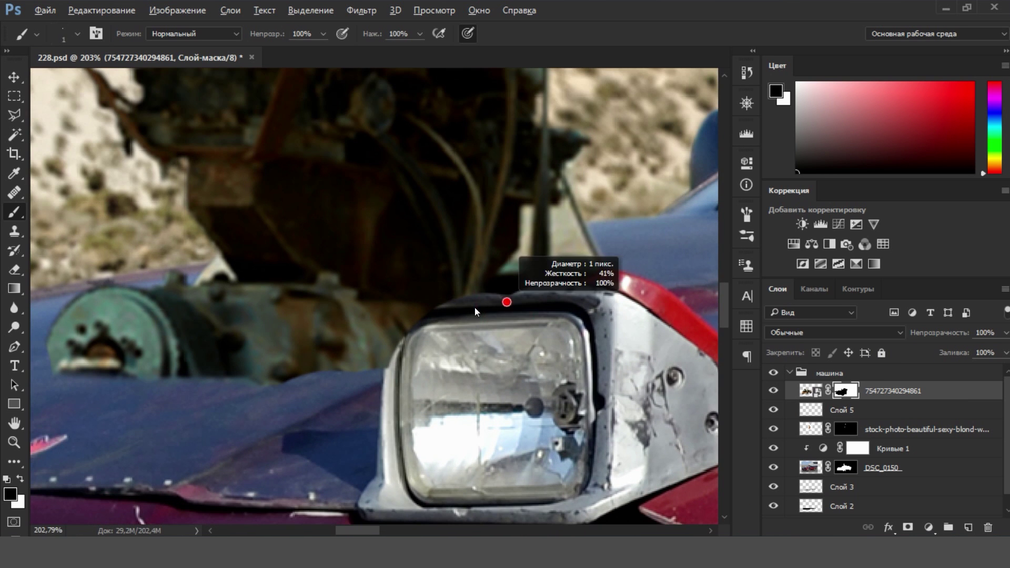
{"action": "mouse_move", "coordinate": [409, 284]}
{"action": "left_mouse_down"}
{"action": "mouse_move", "coordinate": [386, 297]}
{"action": "mouse_move", "coordinate": [418, 282]}
{"action": "left_mouse_up"}
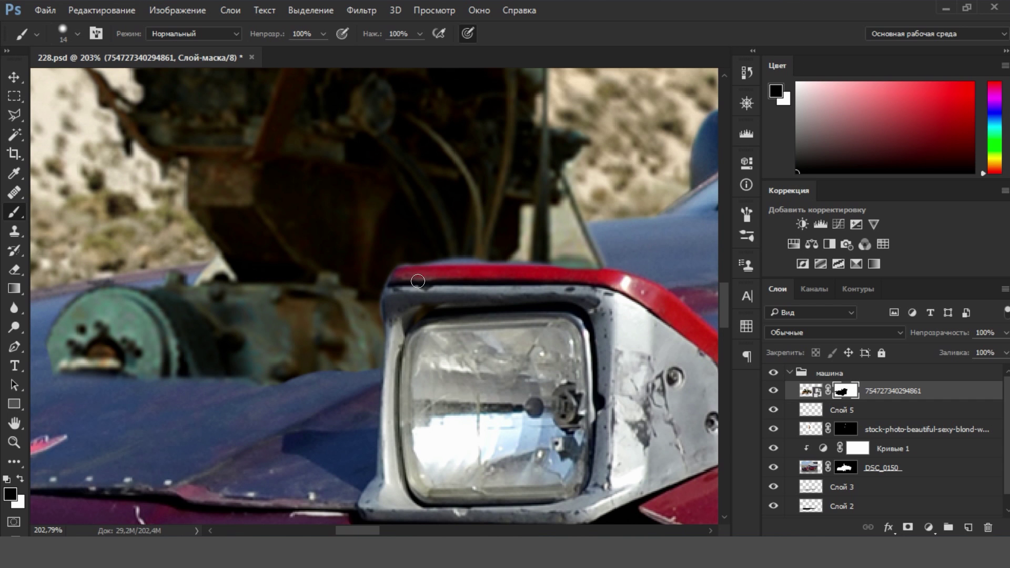
{"action": "key", "text": "c"}
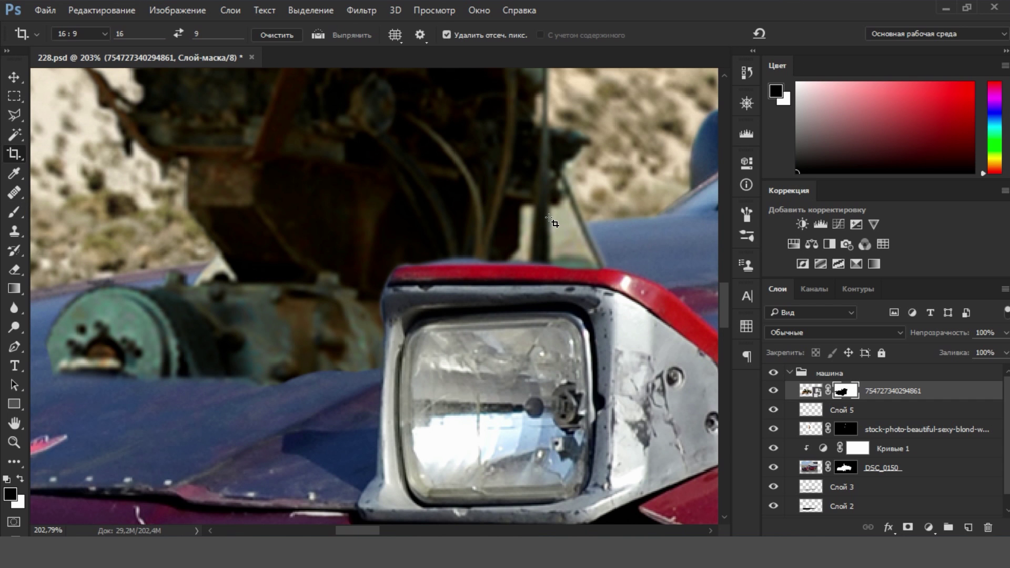
{"action": "key", "text": "b"}
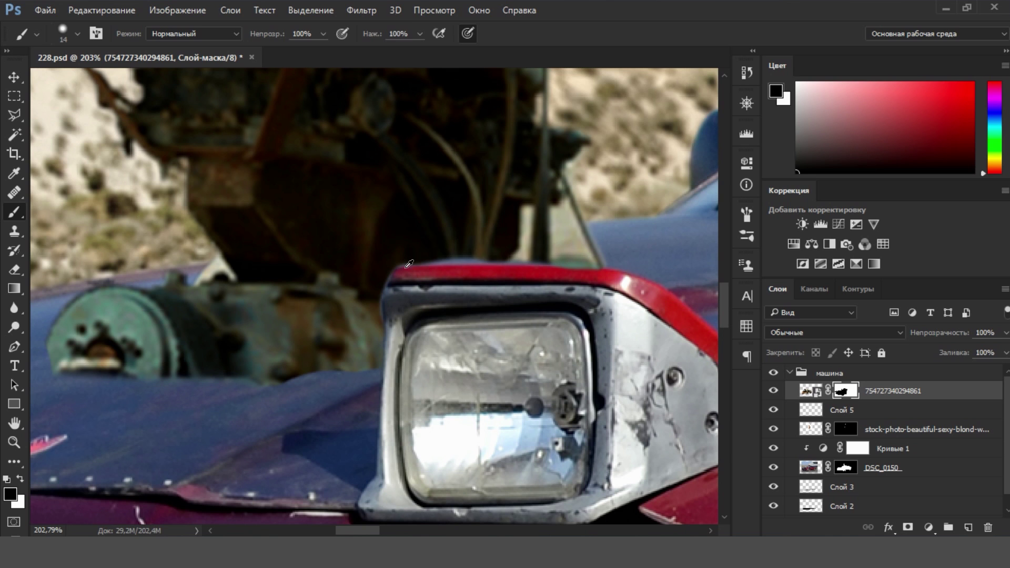
{"action": "key", "text": "x"}
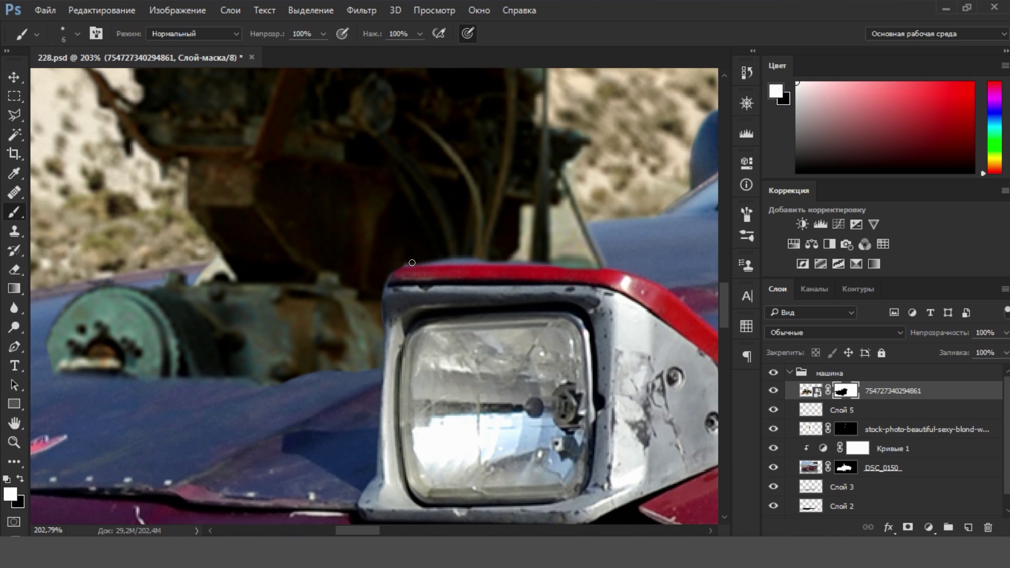
{"action": "key", "text": "x"}
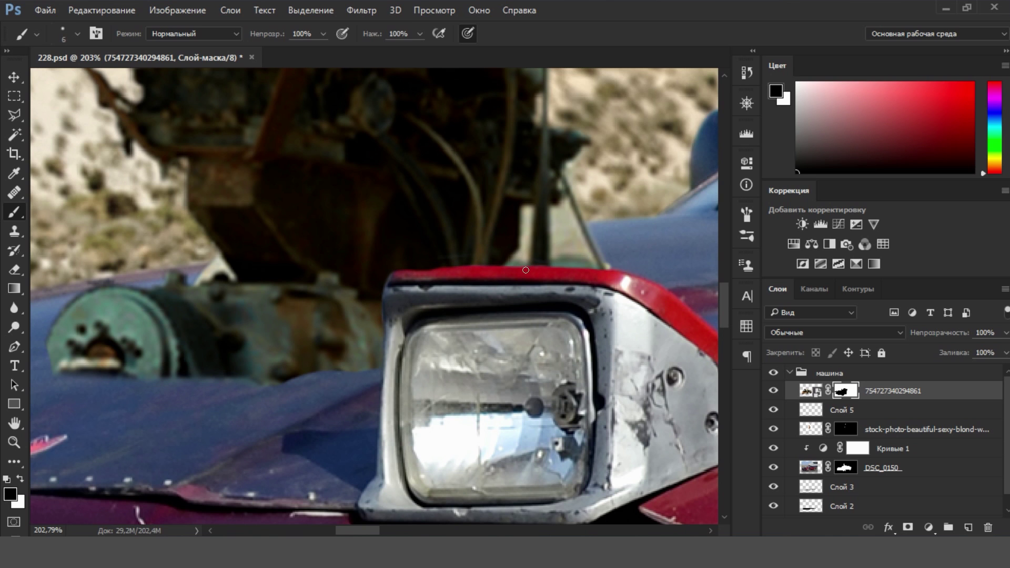
{"action": "key", "text": "x"}
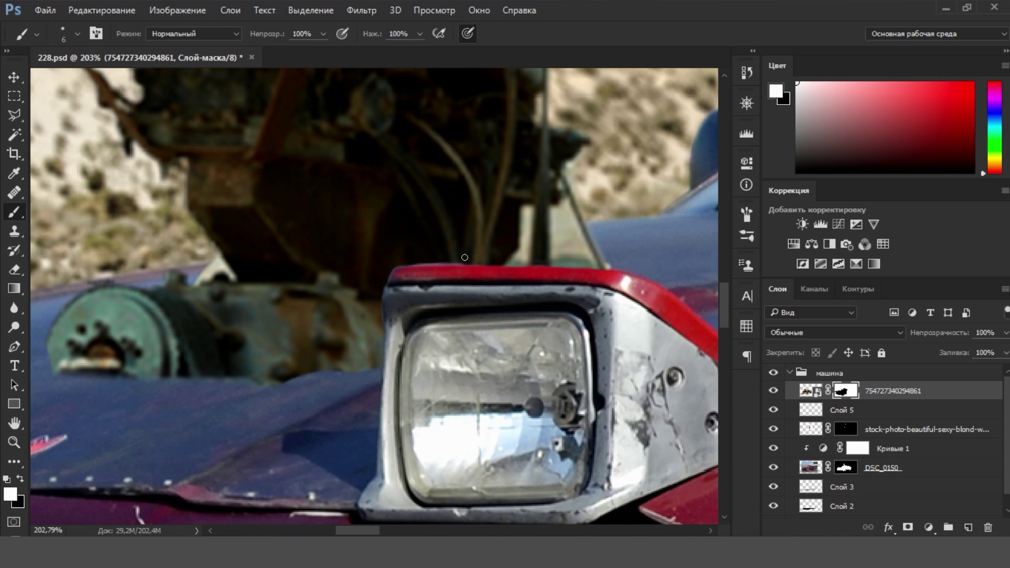
{"action": "key", "text": "x"}
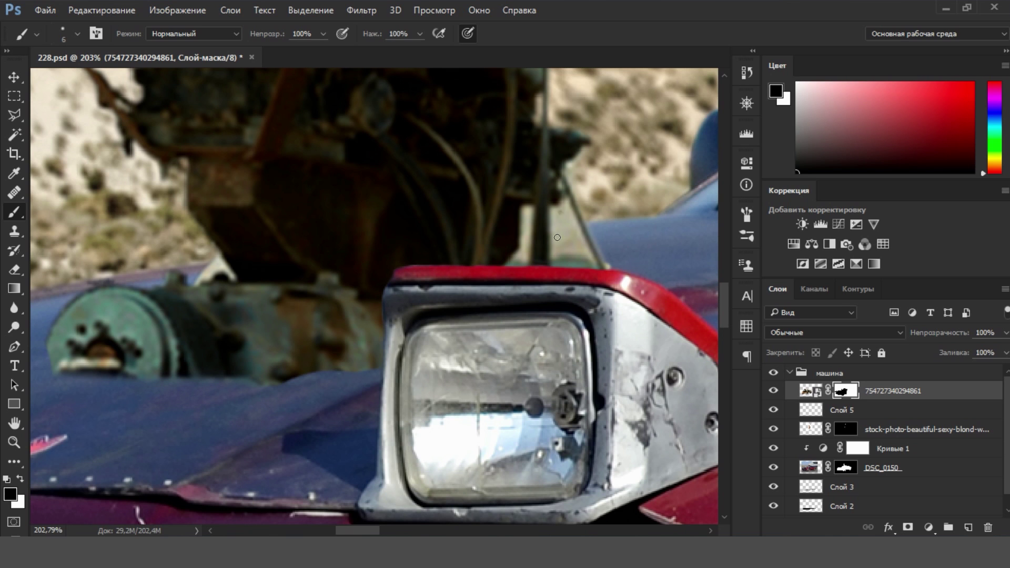
{"action": "left_click_drag", "start_coordinate": [550, 236], "coordinate": [563, 212]}
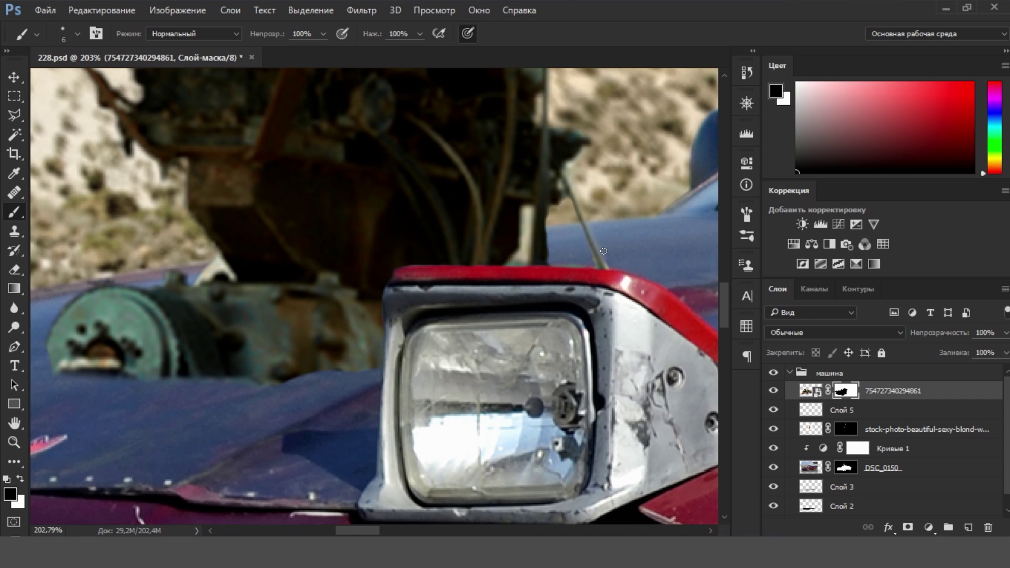
Step: Add a new empty layer, Слой 6, and try shading beneath the green motor
{"action": "scroll", "coordinate": [604, 251], "scroll_direction": "down", "scroll_amount": 5}
{"action": "scroll", "coordinate": [526, 263], "scroll_direction": "up", "scroll_amount": 5}
{"action": "scroll", "coordinate": [515, 297], "scroll_direction": "down", "scroll_amount": 5}
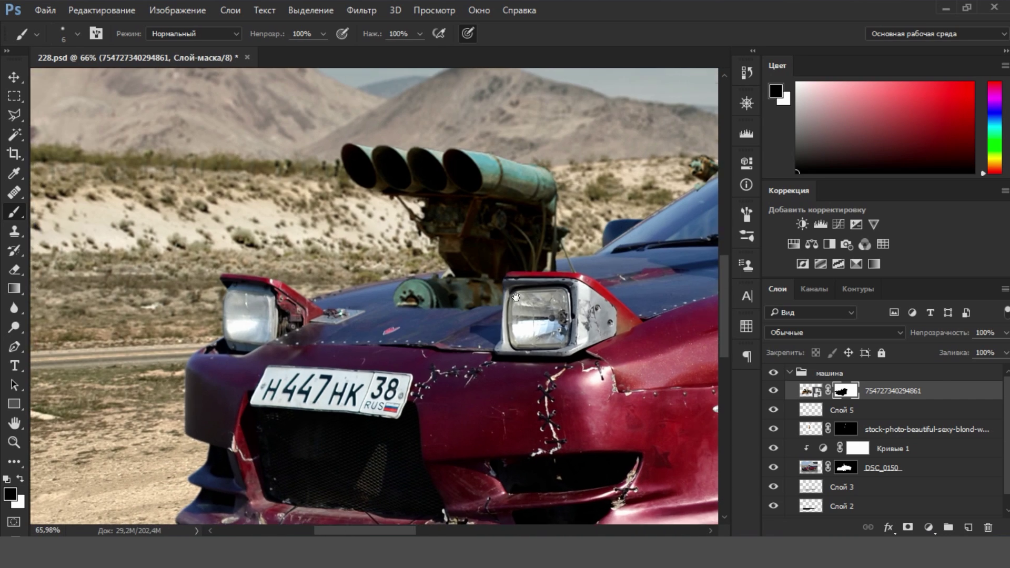
{"action": "key", "text": "ctrl+shift+alt+n"}
{"action": "scroll", "coordinate": [433, 303], "scroll_direction": "up", "scroll_amount": 5}
{"action": "mouse_move", "coordinate": [181, 297]}
{"action": "left_mouse_down"}
{"action": "mouse_move", "coordinate": [223, 313]}
{"action": "mouse_move", "coordinate": [224, 273]}
{"action": "left_mouse_up"}
Step: Undo the trial shading and paint white on the mask to reveal the motor's bottom edges
{"action": "key", "text": "ctrl+alt+z"}
{"action": "key", "text": "ctrl+alt+z"}
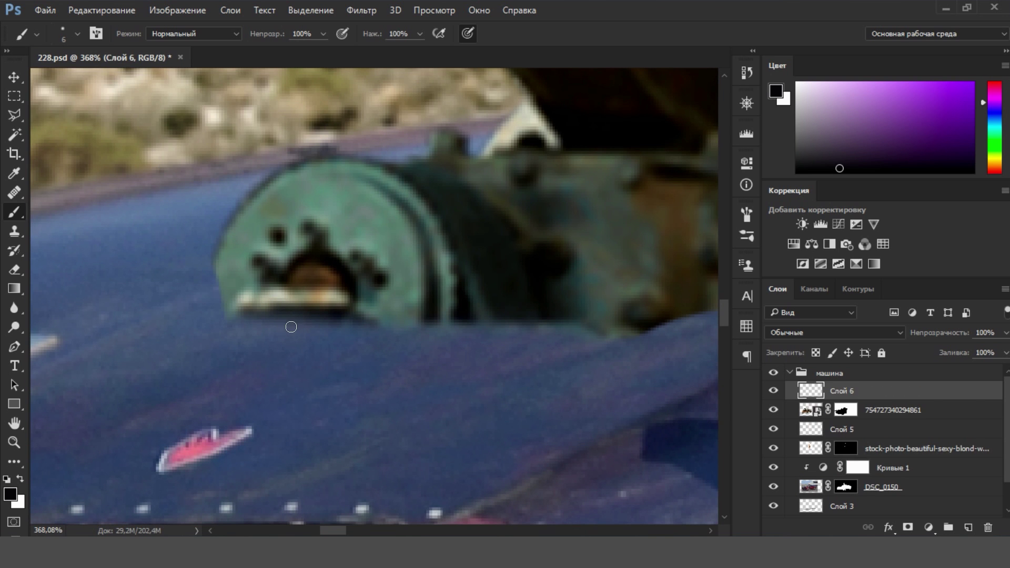
{"action": "left_click", "coordinate": [846, 410]}
{"action": "key", "text": "x"}
{"action": "mouse_move", "coordinate": [223, 273]}
{"action": "left_mouse_down"}
{"action": "mouse_move", "coordinate": [203, 309]}
{"action": "mouse_move", "coordinate": [220, 293]}
{"action": "left_mouse_up"}
{"action": "left_click_drag", "start_coordinate": [474, 322], "coordinate": [614, 324]}
{"action": "scroll", "coordinate": [593, 319], "scroll_direction": "down", "scroll_amount": 5}
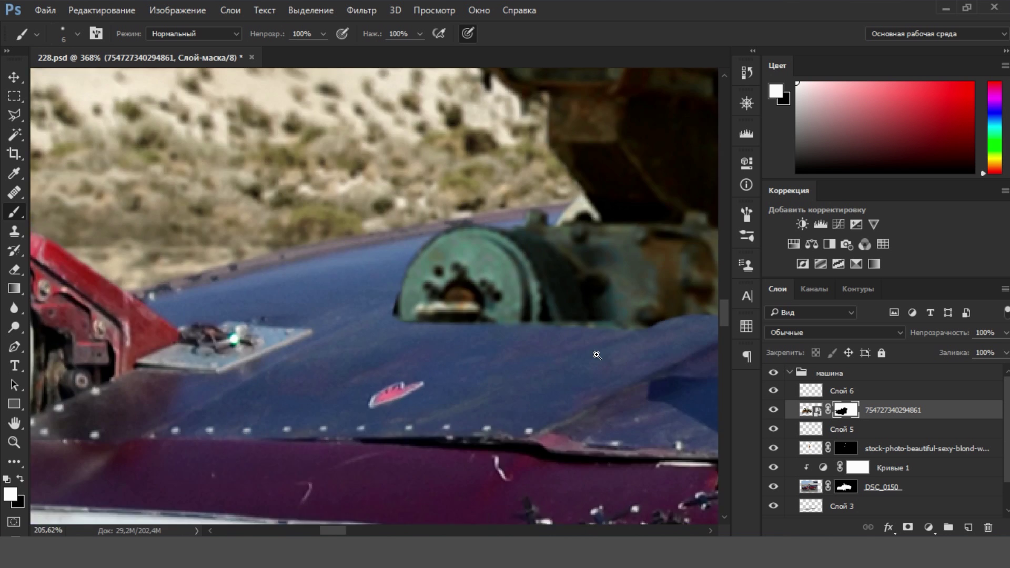
{"action": "scroll", "coordinate": [542, 332], "scroll_direction": "up", "scroll_amount": 4}
Step: On Слой 6, paint dark shadow under and around the motor's base
{"action": "key", "text": "alt+bracketright"}
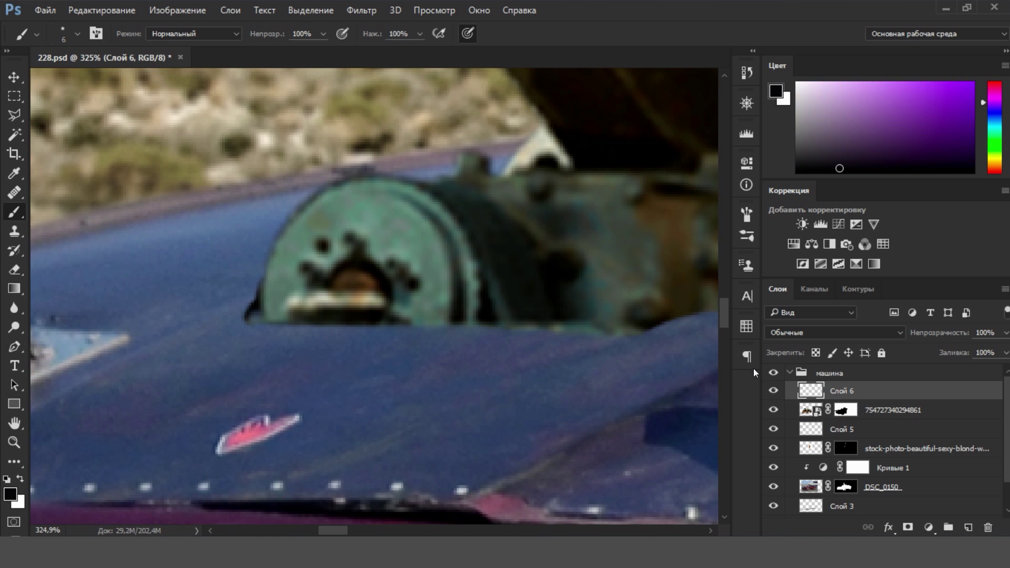
{"action": "mouse_move", "coordinate": [241, 320]}
{"action": "left_mouse_down"}
{"action": "mouse_move", "coordinate": [259, 301]}
{"action": "mouse_move", "coordinate": [378, 317]}
{"action": "mouse_move", "coordinate": [526, 300]}
{"action": "mouse_move", "coordinate": [390, 304]}
{"action": "left_mouse_up"}
{"action": "scroll", "coordinate": [348, 315], "scroll_direction": "right", "scroll_amount": 5}
{"action": "scroll", "coordinate": [390, 305], "scroll_direction": "down", "scroll_amount": 5}
{"action": "scroll", "coordinate": [496, 327], "scroll_direction": "up", "scroll_amount": 5}
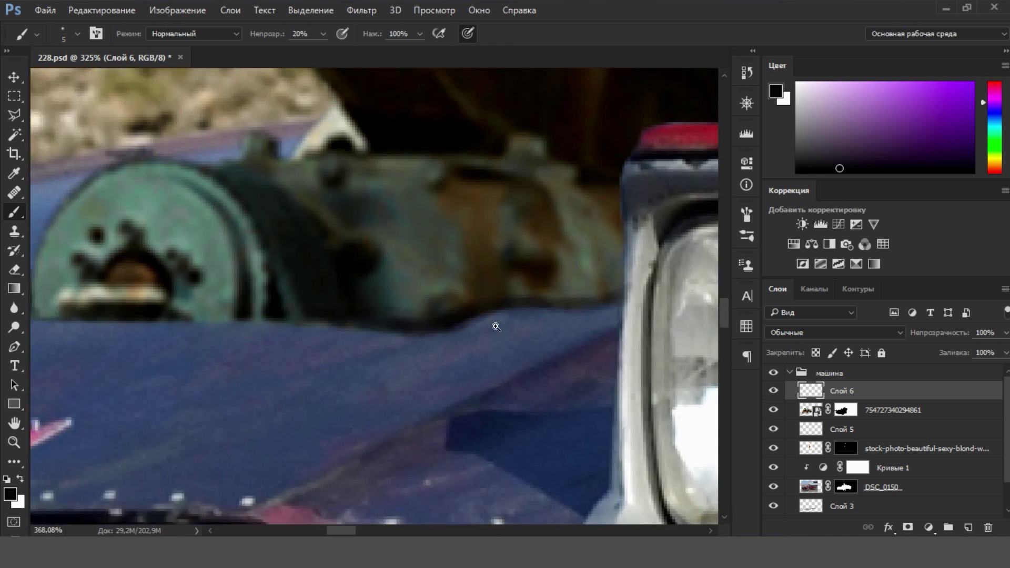
{"action": "left_click_drag", "start_coordinate": [496, 327], "coordinate": [484, 327]}
{"action": "mouse_move", "coordinate": [398, 287]}
{"action": "left_mouse_down"}
{"action": "mouse_move", "coordinate": [365, 241]}
{"action": "mouse_move", "coordinate": [530, 273]}
{"action": "mouse_move", "coordinate": [518, 327]}
{"action": "left_mouse_up"}
{"action": "scroll", "coordinate": [519, 328], "scroll_direction": "down", "scroll_amount": 2}
{"action": "scroll", "coordinate": [518, 328], "scroll_direction": "down", "scroll_amount": 3}
{"action": "scroll", "coordinate": [242, 396], "scroll_direction": "up", "scroll_amount": 5}
{"action": "scroll", "coordinate": [243, 396], "scroll_direction": "up", "scroll_amount": 2}
Step: Paint detailed shadow around the engine base with a soft 21 px brush at 20% opacity
{"action": "key", "text": "bracketleft"}
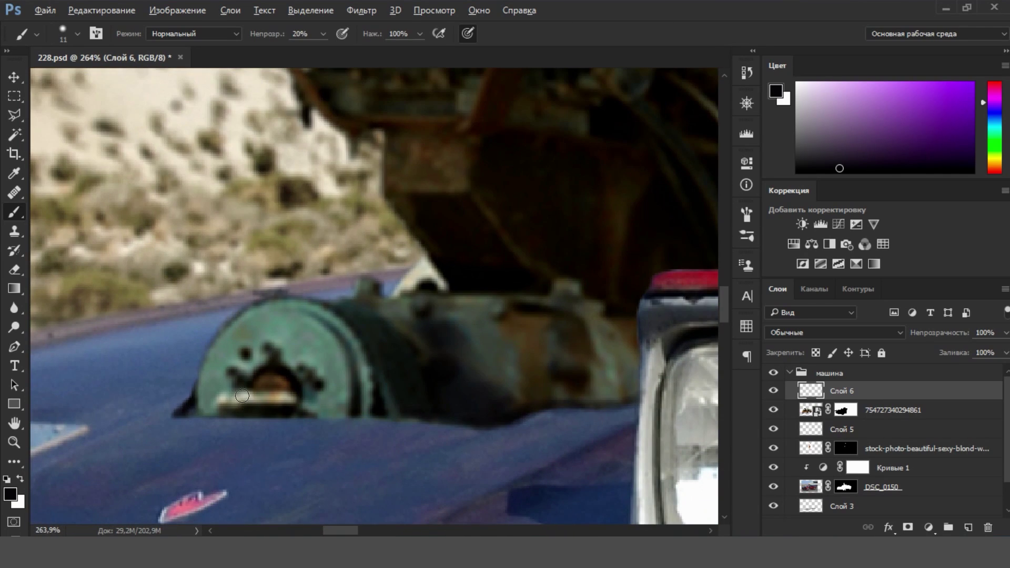
{"action": "left_click_drag", "start_coordinate": [220, 383], "coordinate": [211, 406]}
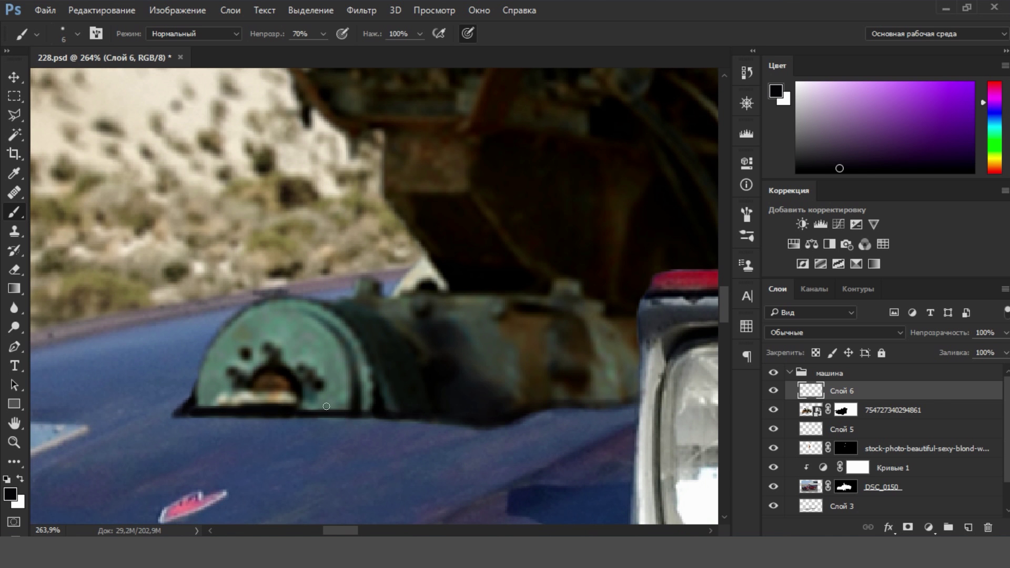
{"action": "scroll", "coordinate": [326, 406], "scroll_direction": "up", "scroll_amount": 1}
{"action": "right_click", "coordinate": [221, 359]}
{"action": "key", "text": "2"}
{"action": "key", "text": "Return"}
{"action": "left_click_drag", "start_coordinate": [188, 401], "coordinate": [221, 415]}
{"action": "key", "text": "ctrl+0"}
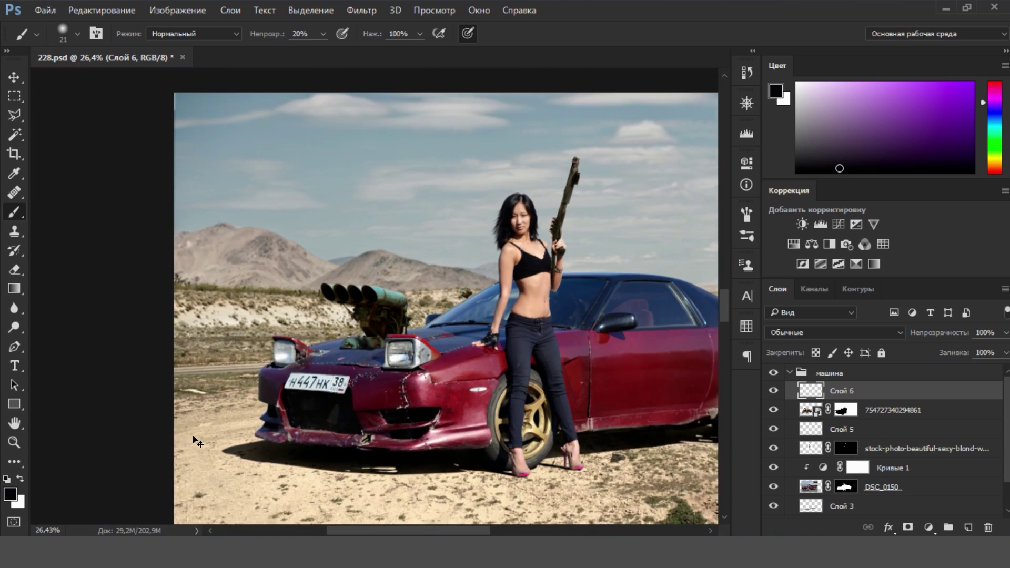
{"action": "scroll", "coordinate": [365, 341], "scroll_direction": "up", "scroll_amount": 15}
Step: Switch to a 14 px eraser to tidy the shadow's edges
{"action": "key", "text": "e"}
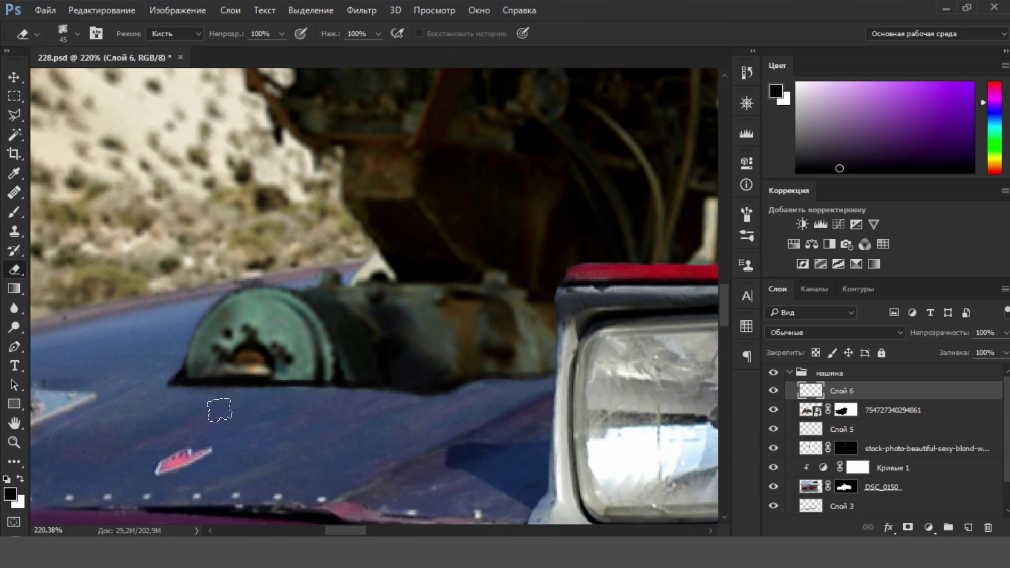
{"action": "right_click", "coordinate": [220, 410]}
{"action": "left_click", "coordinate": [265, 213]}
{"action": "key", "text": "Return"}
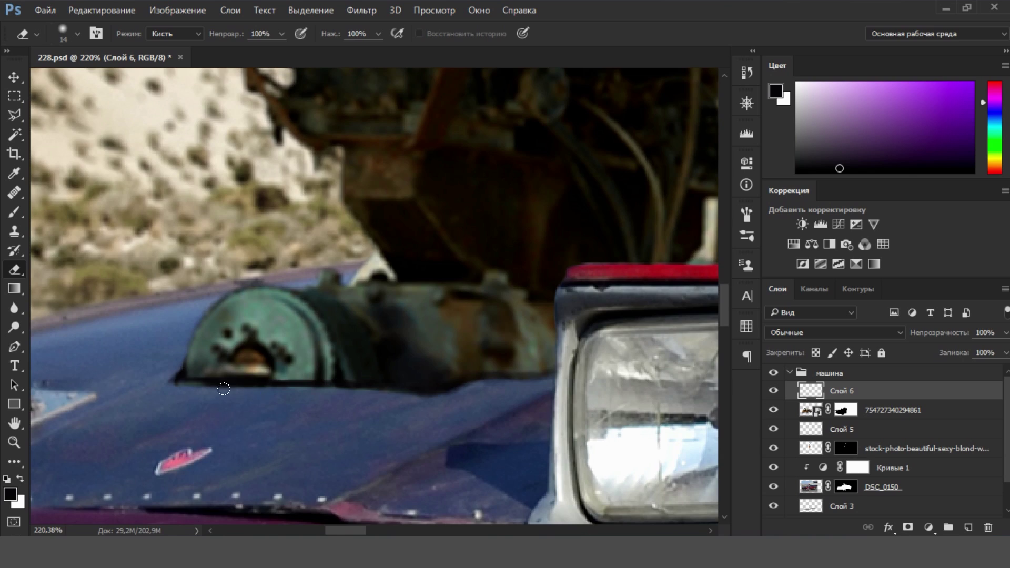
{"action": "scroll", "coordinate": [224, 389], "scroll_direction": "down", "scroll_amount": 5}
{"action": "scroll", "coordinate": [316, 392], "scroll_direction": "down", "scroll_amount": 4}
{"action": "scroll", "coordinate": [368, 395], "scroll_direction": "down", "scroll_amount": 2}
{"action": "scroll", "coordinate": [375, 396], "scroll_direction": "down", "scroll_amount": 3}
{"action": "scroll", "coordinate": [376, 396], "scroll_direction": "up", "scroll_amount": 10}
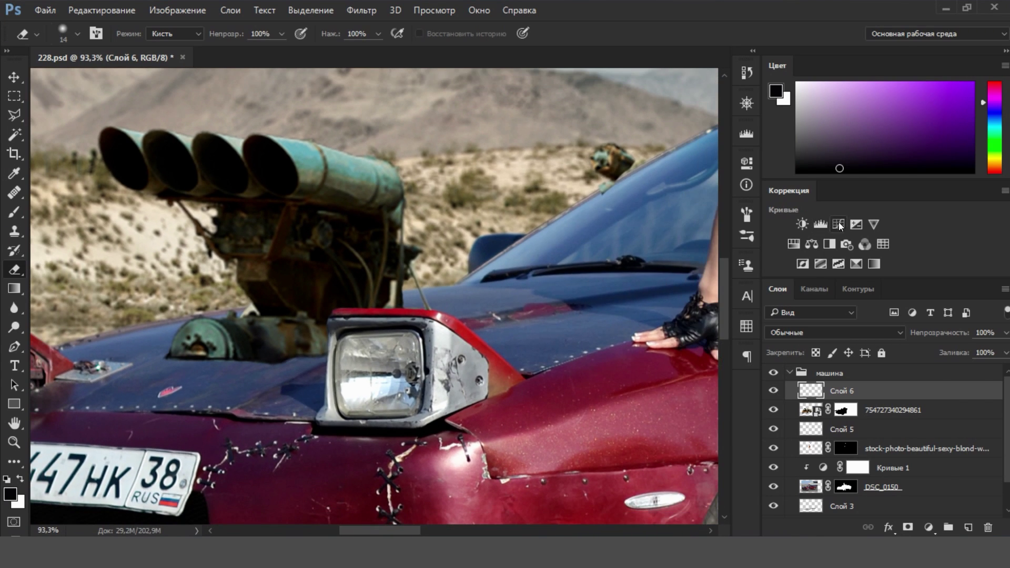
Step: Add a Curves adjustment below Слой 6, clipped to the rusty engine layer
{"action": "left_click", "coordinate": [839, 224]}
{"action": "left_click", "coordinate": [610, 223]}
{"action": "left_click", "coordinate": [579, 250]}
{"action": "mouse_move", "coordinate": [642, 303]}
{"action": "left_mouse_down"}
{"action": "mouse_move", "coordinate": [641, 288]}
{"action": "mouse_move", "coordinate": [643, 330]}
{"action": "left_mouse_up"}
{"action": "key", "text": "ctrl+bracketleft"}
{"action": "key", "text": "alt+2"}
Step: Raise the Green and Blue curves to shift the pipes toward bluish grey
{"action": "left_click", "coordinate": [610, 223]}
{"action": "left_click", "coordinate": [579, 251]}
{"action": "left_click_drag", "start_coordinate": [643, 330], "coordinate": [631, 302]}
{"action": "left_click", "coordinate": [610, 223]}
{"action": "left_click", "coordinate": [579, 261]}
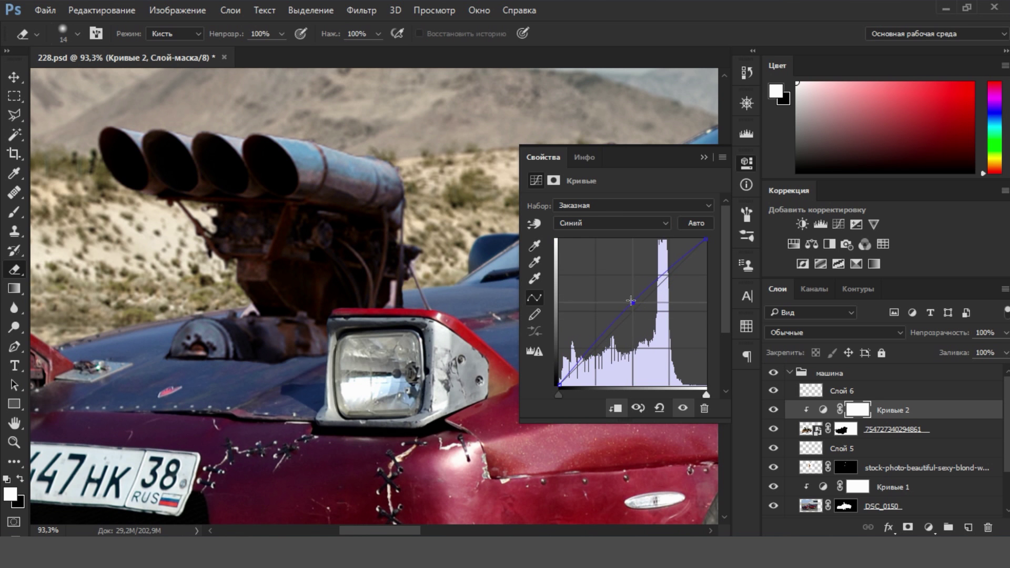
{"action": "left_click", "coordinate": [746, 163]}
{"action": "scroll", "coordinate": [379, 237], "scroll_direction": "down", "scroll_amount": 5}
{"action": "scroll", "coordinate": [379, 237], "scroll_direction": "down", "scroll_amount": 3}
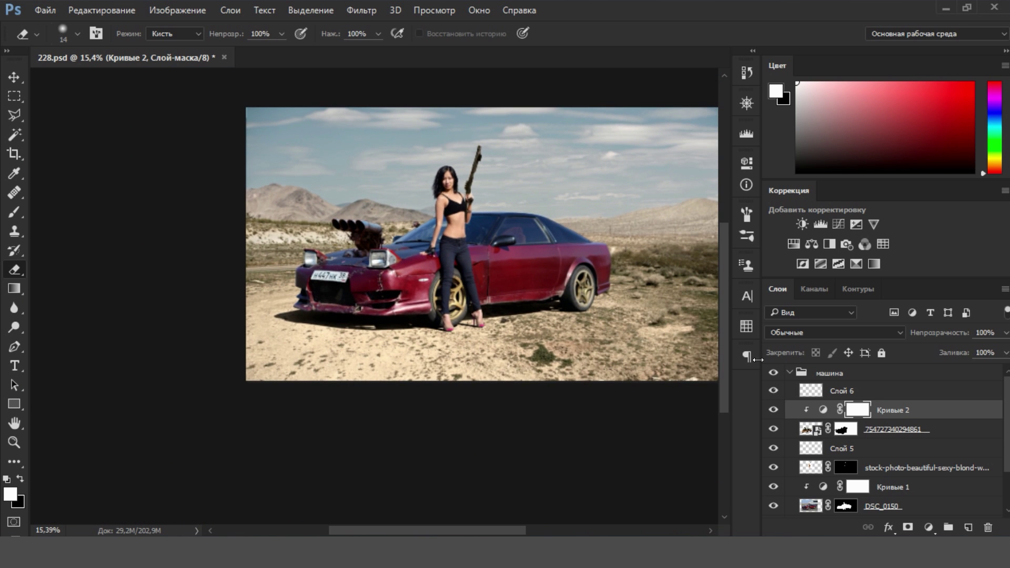
{"action": "left_click", "coordinate": [790, 373]}
Step: Clip Кривые 3 with slightly darker shadows and Черно-белое 2 at 28% opacity to the машина group
{"action": "left_click", "coordinate": [837, 224]}
{"action": "left_click", "coordinate": [787, 380], "text": "alt"}
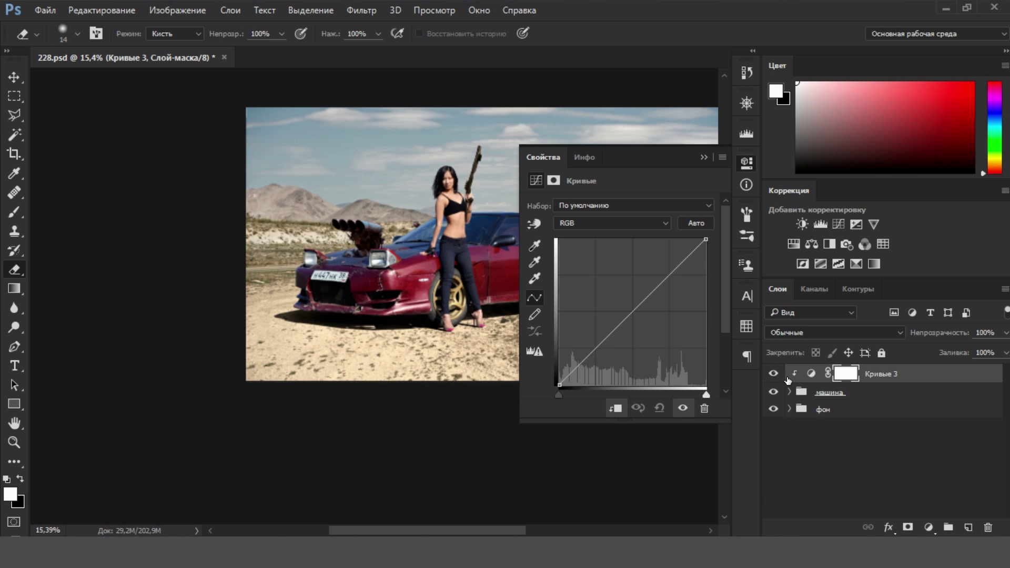
{"action": "left_click", "coordinate": [829, 244]}
{"action": "left_click", "coordinate": [790, 383], "text": "alt"}
{"action": "left_click_drag", "start_coordinate": [512, 242], "coordinate": [424, 328]}
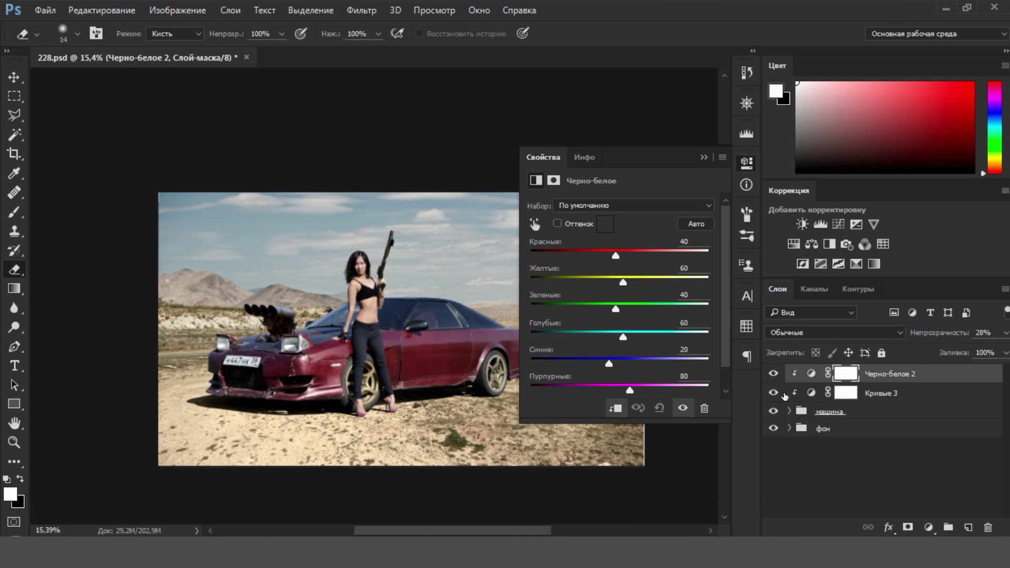
{"action": "left_click", "coordinate": [785, 394]}
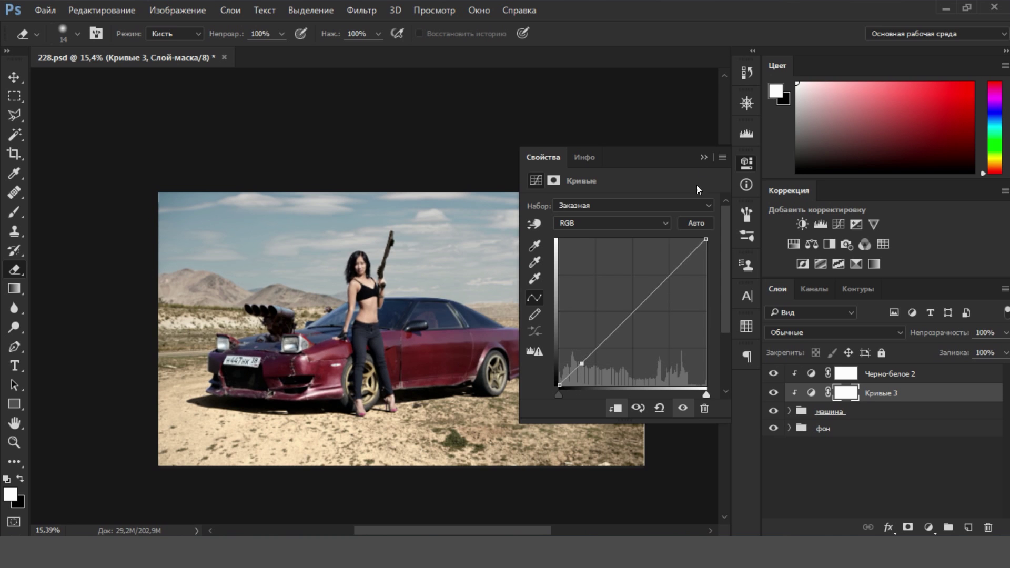
{"action": "scroll", "coordinate": [368, 343], "scroll_direction": "up", "scroll_amount": 5}
{"action": "scroll", "coordinate": [369, 344], "scroll_direction": "down", "scroll_amount": 5}
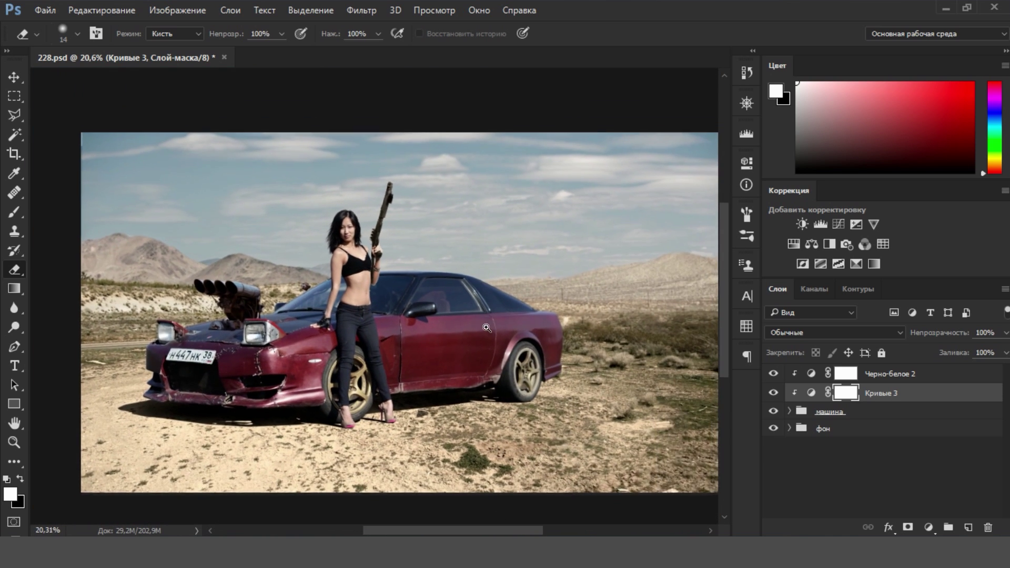
{"action": "left_click", "coordinate": [789, 411]}
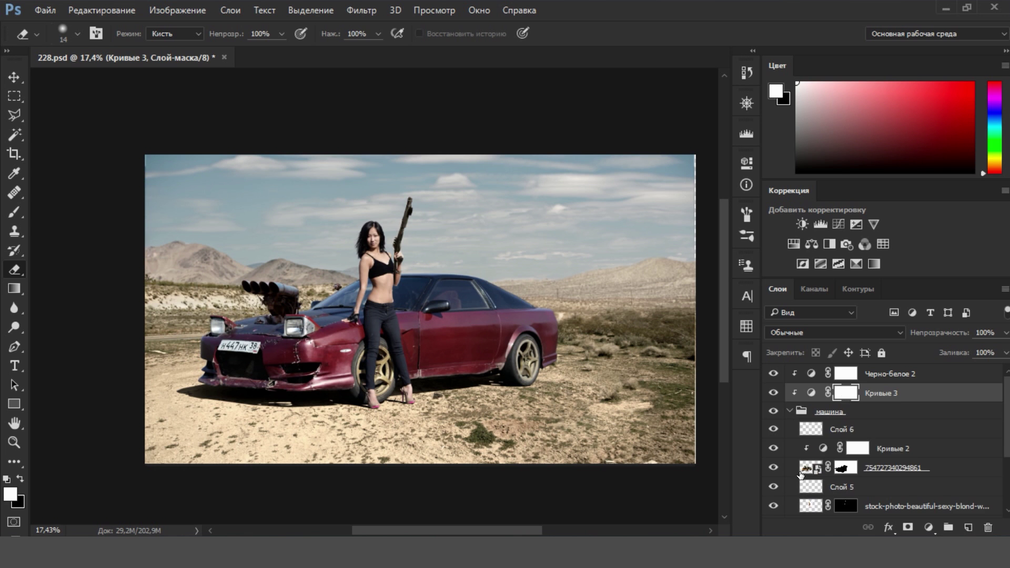
{"action": "left_click", "coordinate": [884, 465]}
Step: Heal the chest blemish on DSC_0150 with the Healing Brush, then fit the whole image
{"action": "scroll", "coordinate": [884, 448], "scroll_direction": "down", "scroll_amount": 1}
{"action": "scroll", "coordinate": [438, 239], "scroll_direction": "up", "scroll_amount": 3, "text": "alt"}
{"action": "scroll", "coordinate": [438, 238], "scroll_direction": "up", "scroll_amount": 4, "text": "alt"}
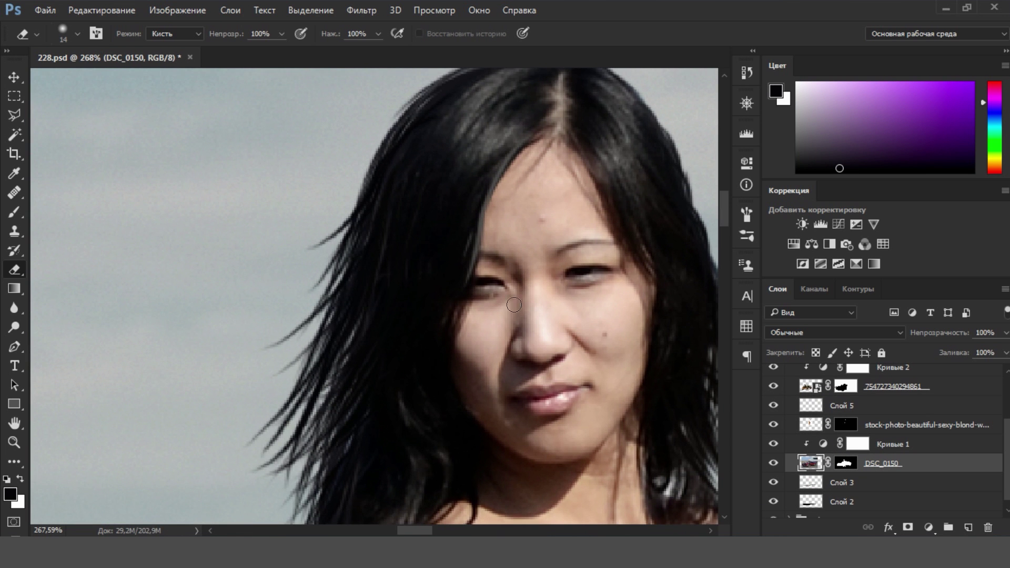
{"action": "key", "text": "j"}
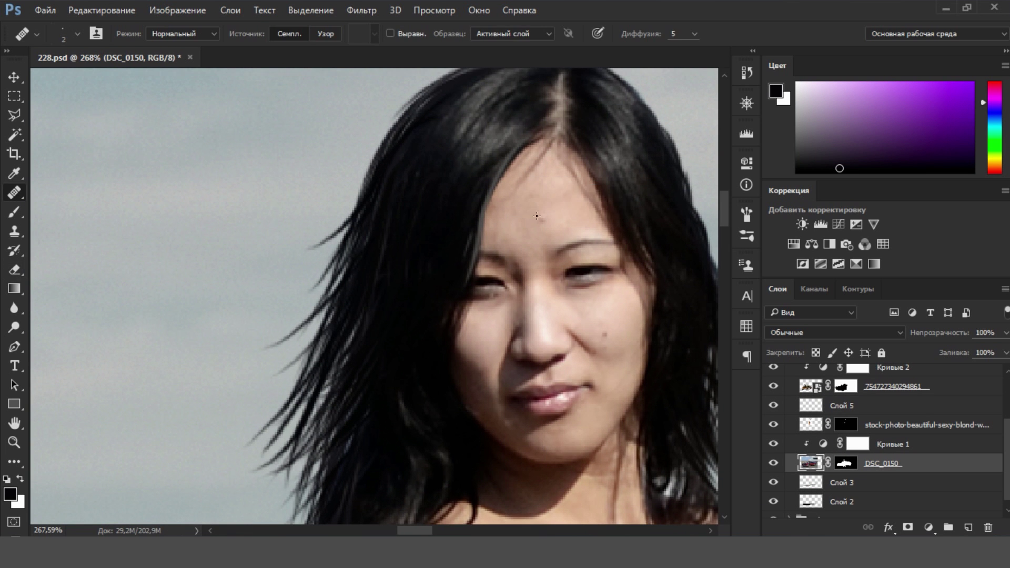
{"action": "scroll", "coordinate": [605, 333], "scroll_direction": "down", "scroll_amount": 5}
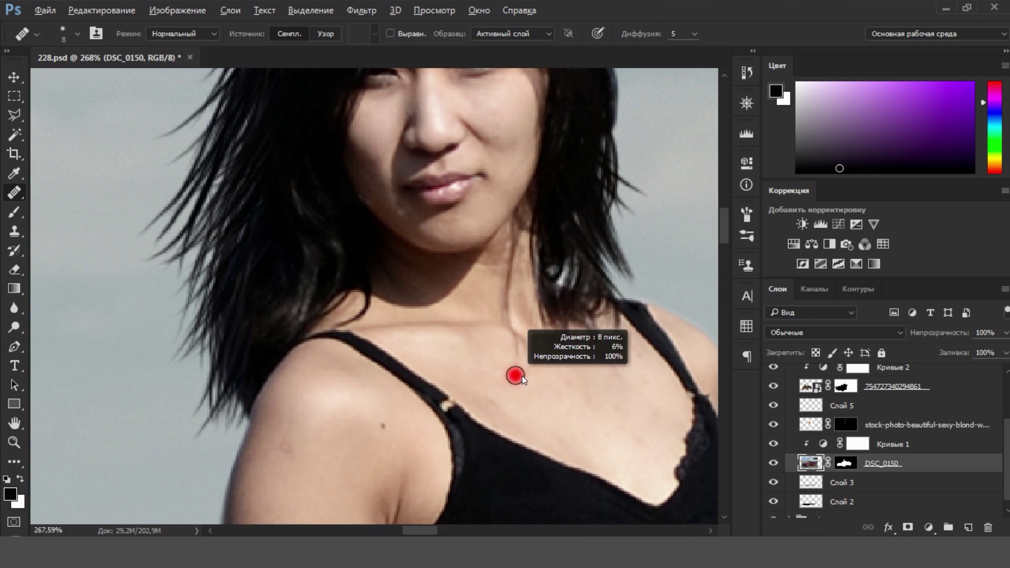
{"action": "left_click", "coordinate": [531, 458]}
{"action": "scroll", "coordinate": [447, 410], "scroll_direction": "down", "scroll_amount": 1}
{"action": "scroll", "coordinate": [383, 377], "scroll_direction": "down", "scroll_amount": 1}
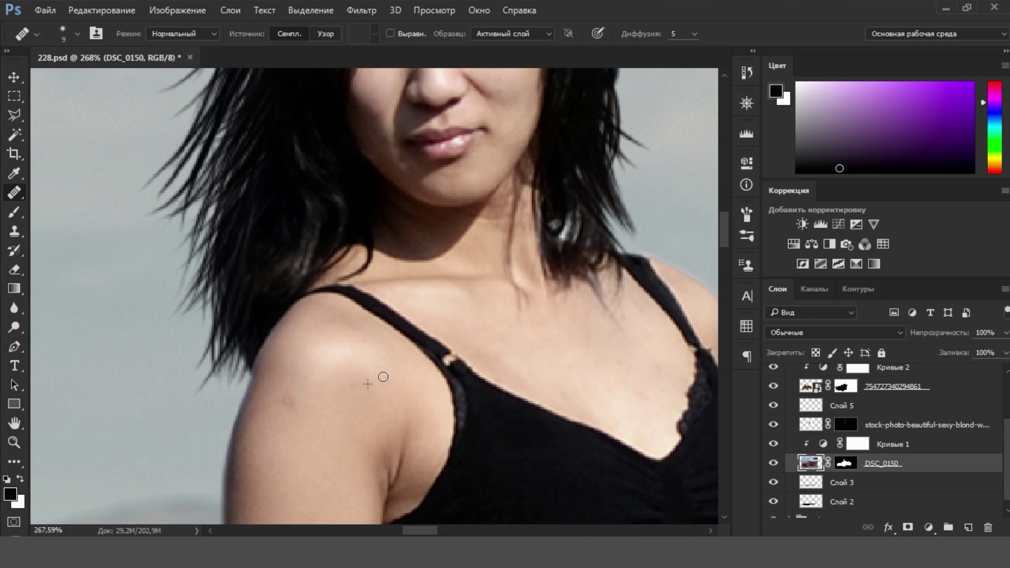
{"action": "scroll", "coordinate": [320, 418], "scroll_direction": "down", "scroll_amount": 1}
{"action": "left_click_drag", "start_coordinate": [308, 390], "coordinate": [220, 350]}
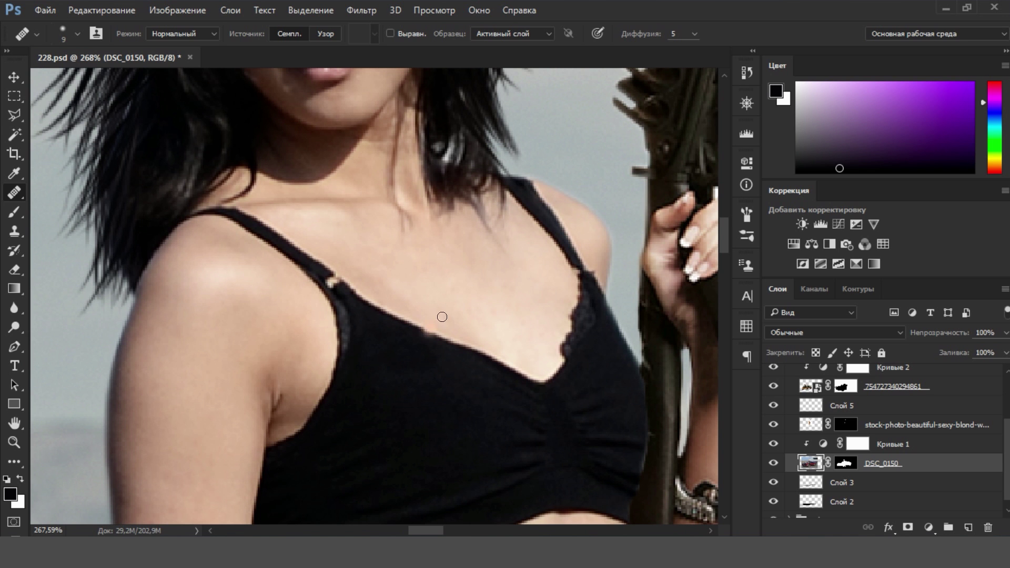
{"action": "scroll", "coordinate": [471, 302], "scroll_direction": "up", "scroll_amount": 3}
{"action": "scroll", "coordinate": [436, 363], "scroll_direction": "up", "scroll_amount": 2}
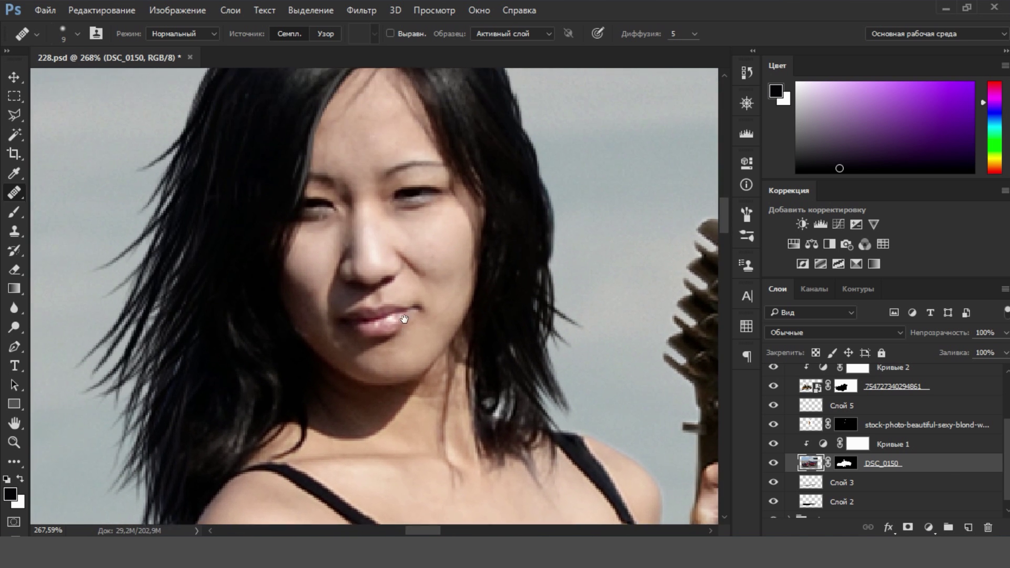
{"action": "scroll", "coordinate": [456, 256], "scroll_direction": "up", "scroll_amount": 2, "text": "alt"}
{"action": "key", "text": "ctrl+0"}
{"action": "scroll", "coordinate": [884, 442], "scroll_direction": "up", "scroll_amount": 2}
Step: Target the desert layer Слой 4 in the фон group and ready the Blur tool
{"action": "left_click", "coordinate": [789, 411]}
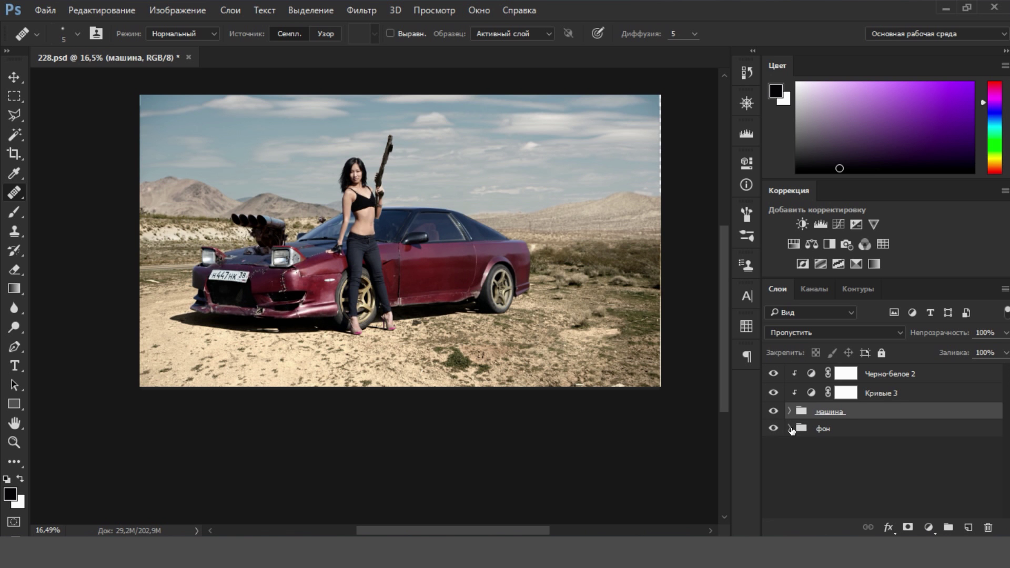
{"action": "left_click", "coordinate": [810, 466]}
{"action": "scroll", "coordinate": [542, 283], "scroll_direction": "up", "scroll_amount": 5, "text": "alt"}
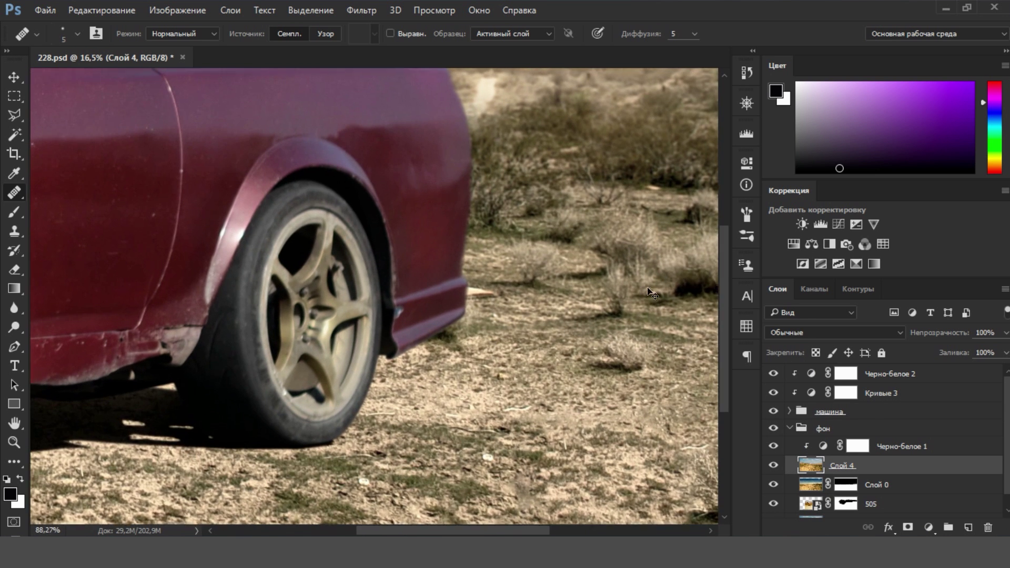
{"action": "left_click", "coordinate": [16, 310]}
{"action": "left_click_drag", "start_coordinate": [515, 272], "coordinate": [424, 297]}
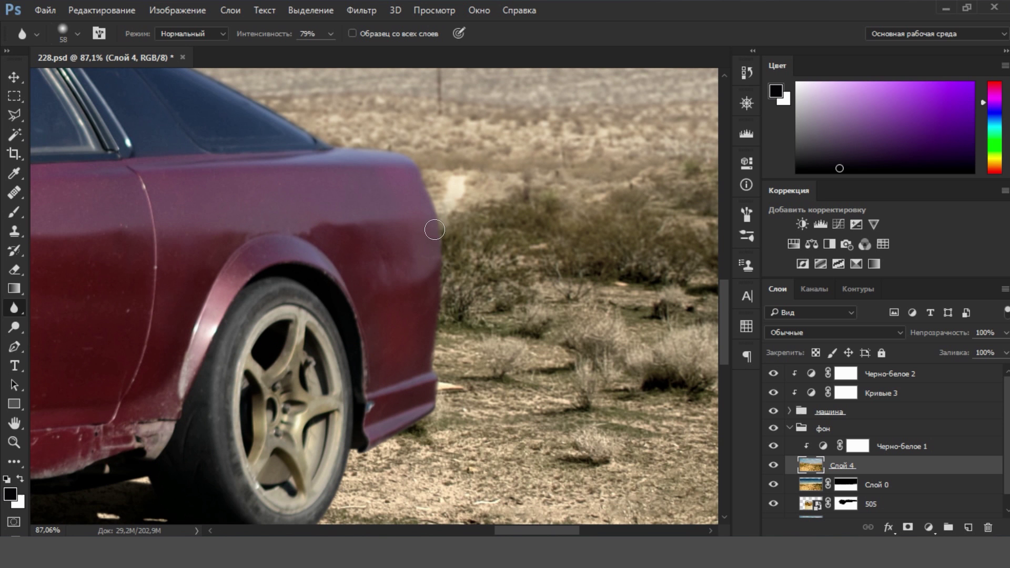
{"action": "left_click_drag", "start_coordinate": [610, 320], "coordinate": [520, 302]}
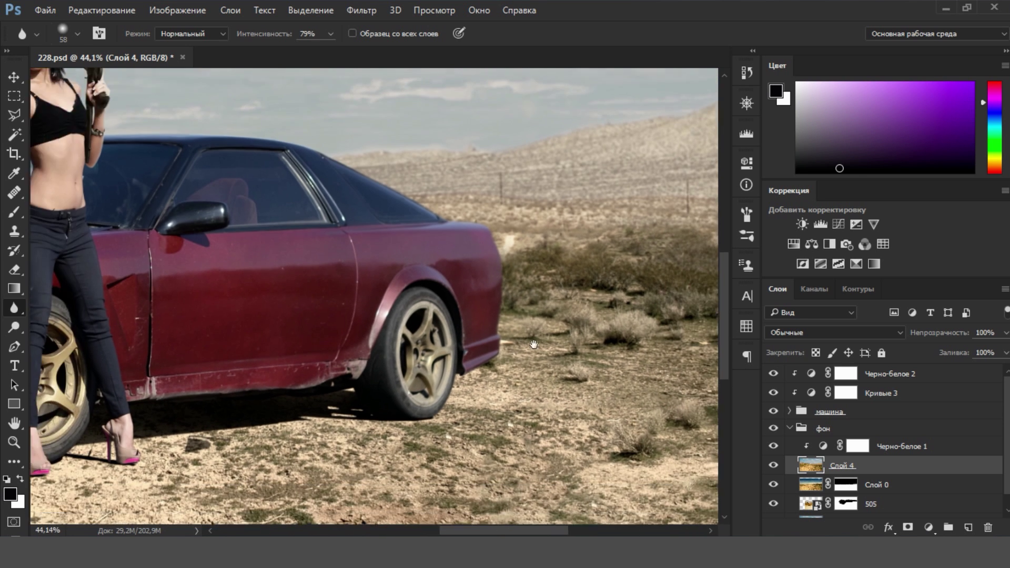
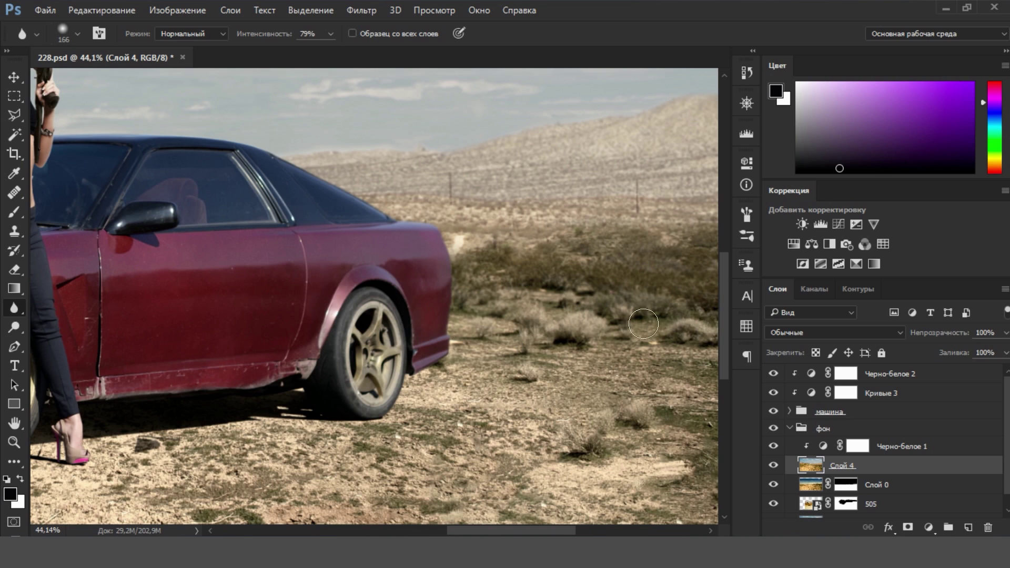
Step: Collapse the фон group and add a new empty layer above Слой 5 in машина
{"action": "scroll", "coordinate": [580, 307], "scroll_direction": "up", "scroll_amount": 3, "text": "alt"}
{"action": "left_click_drag", "start_coordinate": [581, 307], "coordinate": [378, 399]}
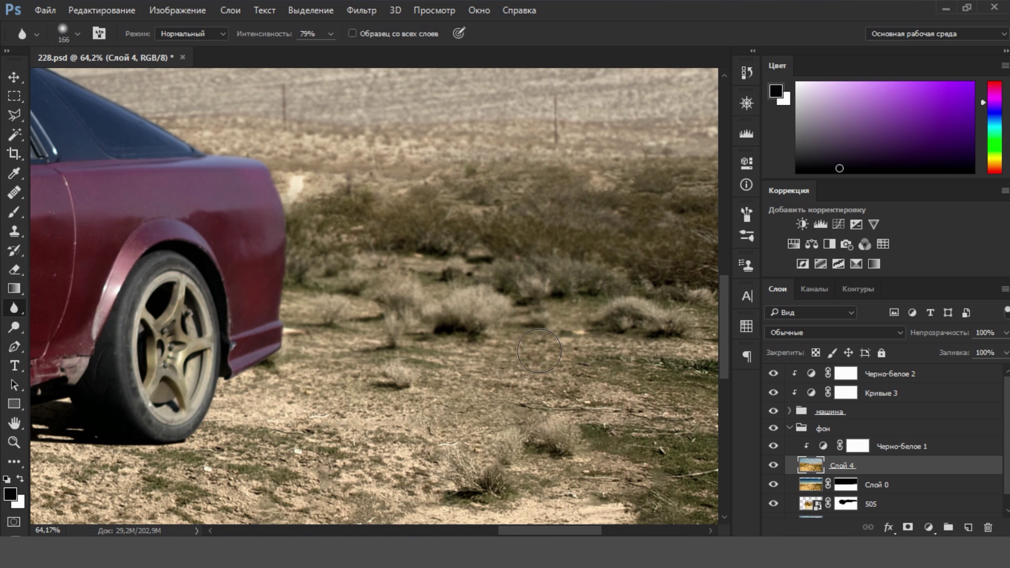
{"action": "left_click_drag", "start_coordinate": [514, 295], "coordinate": [538, 327]}
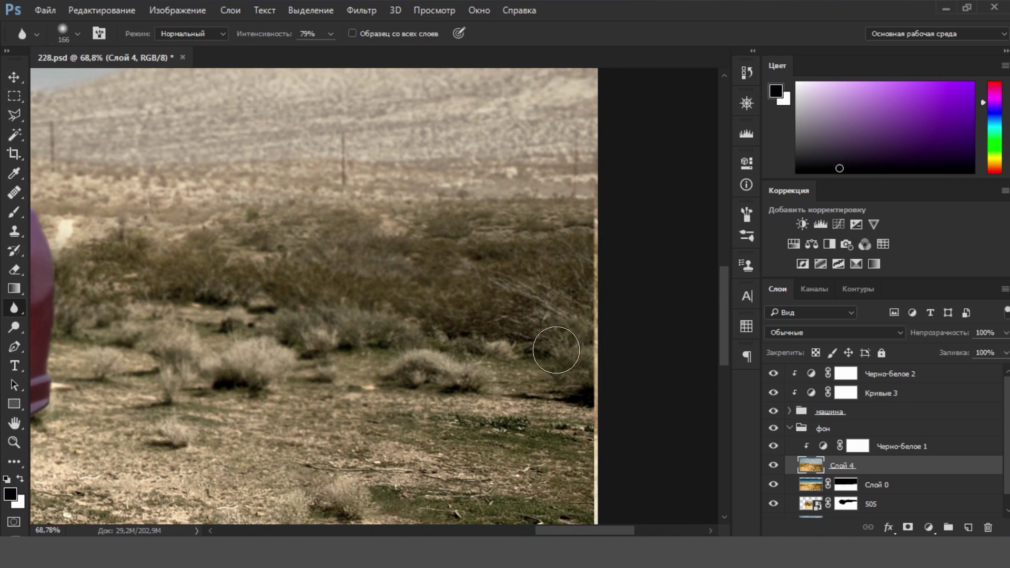
{"action": "mouse_move", "coordinate": [472, 275]}
{"action": "left_mouse_down"}
{"action": "mouse_move", "coordinate": [469, 318]}
{"action": "mouse_move", "coordinate": [435, 186]}
{"action": "left_mouse_up"}
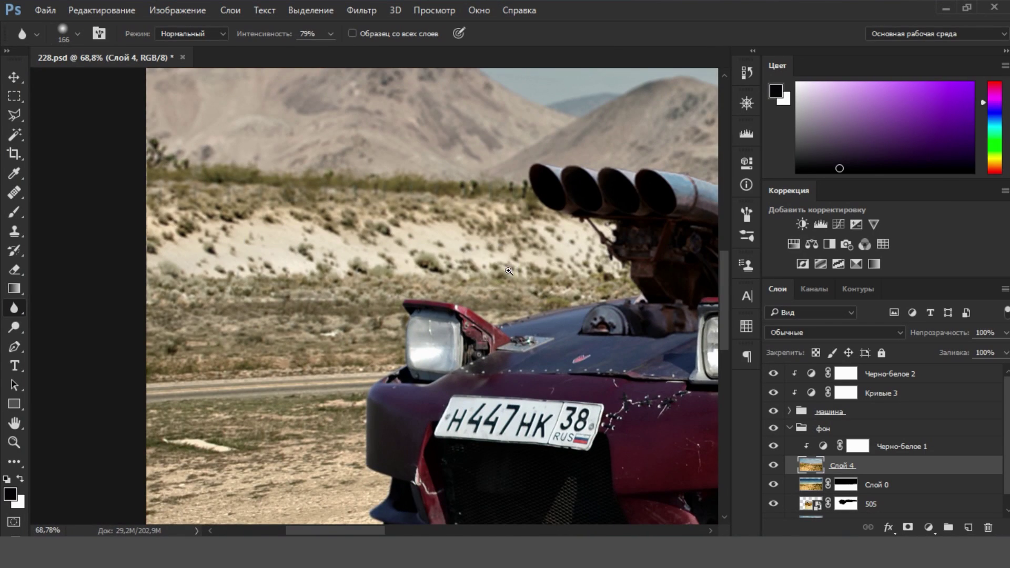
{"action": "mouse_move", "coordinate": [526, 298]}
{"action": "left_mouse_down"}
{"action": "mouse_move", "coordinate": [459, 307]}
{"action": "mouse_move", "coordinate": [381, 378]}
{"action": "mouse_move", "coordinate": [470, 329]}
{"action": "left_mouse_up"}
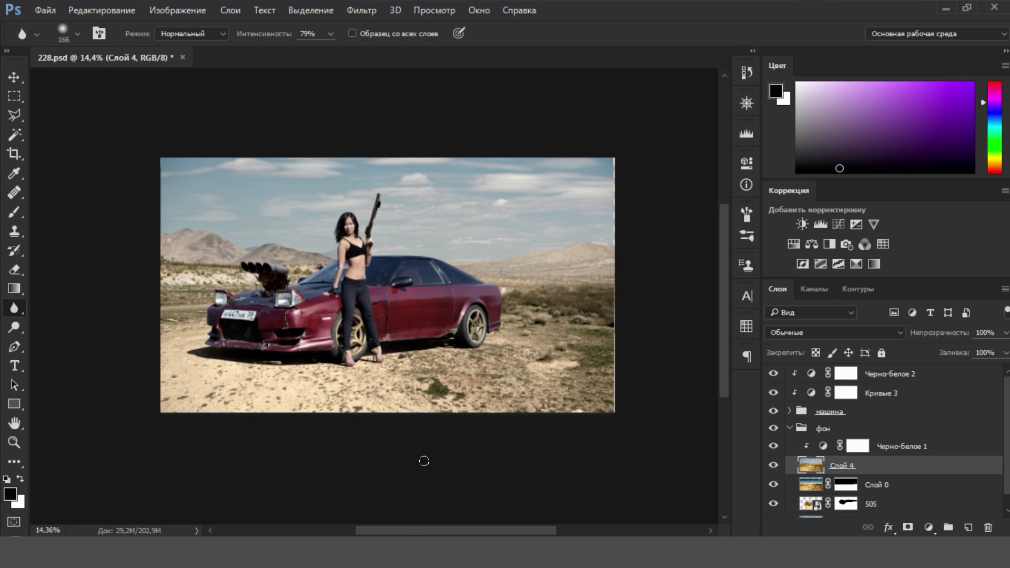
{"action": "left_click", "coordinate": [790, 429]}
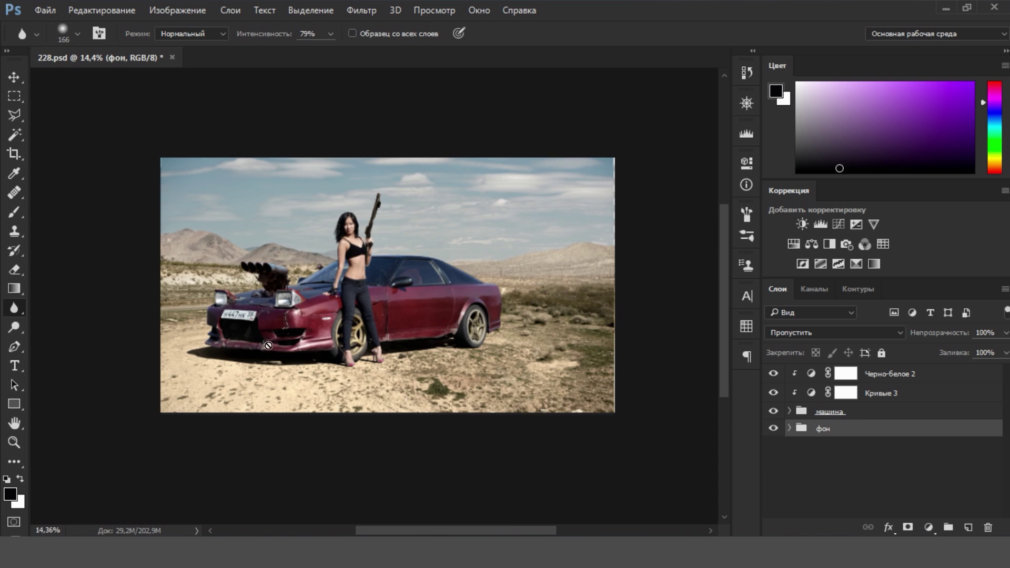
{"action": "left_click_drag", "start_coordinate": [261, 281], "coordinate": [371, 272]}
{"action": "left_click", "coordinate": [790, 411]}
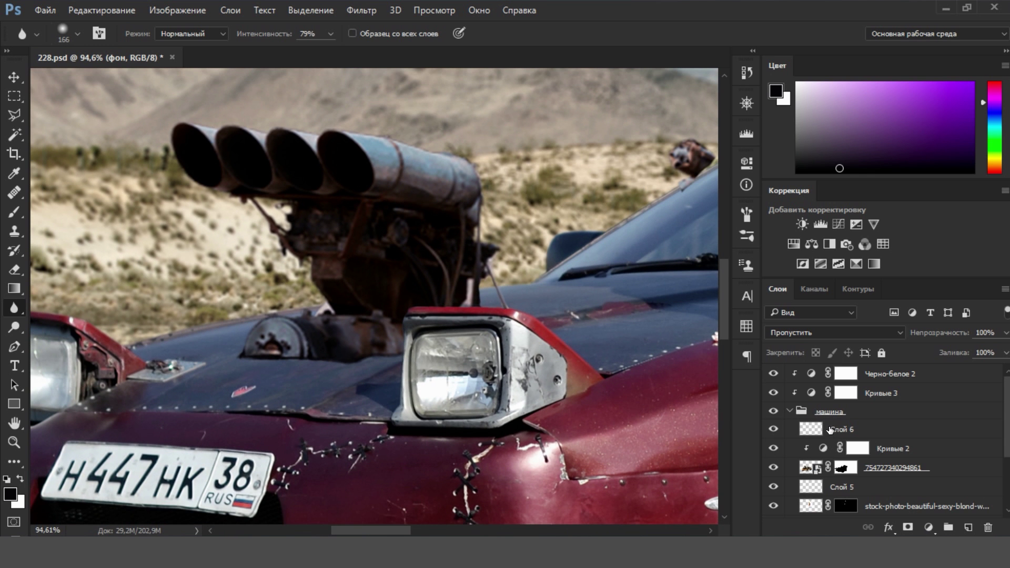
{"action": "left_click", "coordinate": [882, 487]}
{"action": "left_click", "coordinate": [969, 527]}
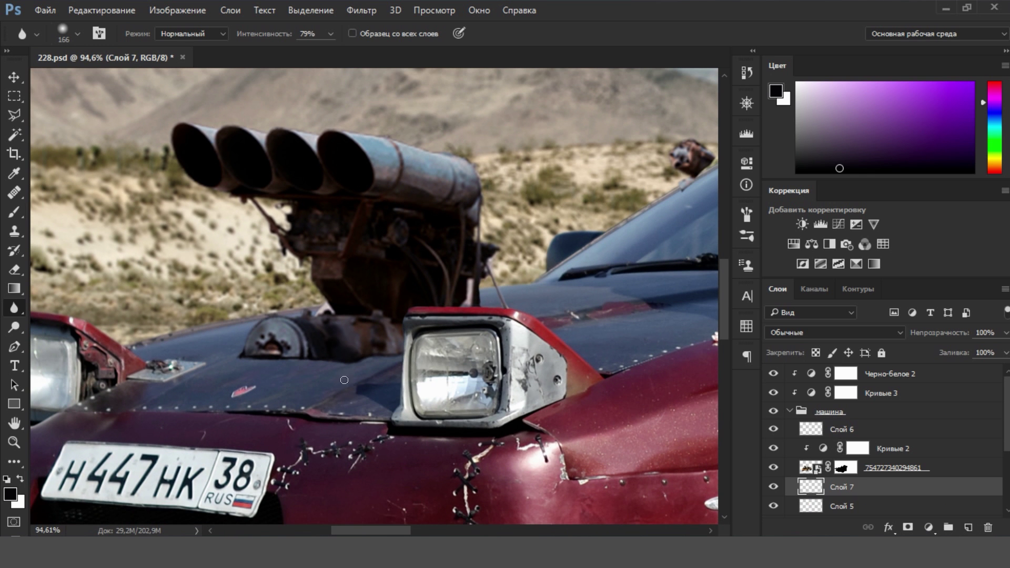
Step: Try a Polygonal Lasso selection around the engine, deselect, and set the layer opacity to 50%
{"action": "key", "text": "b"}
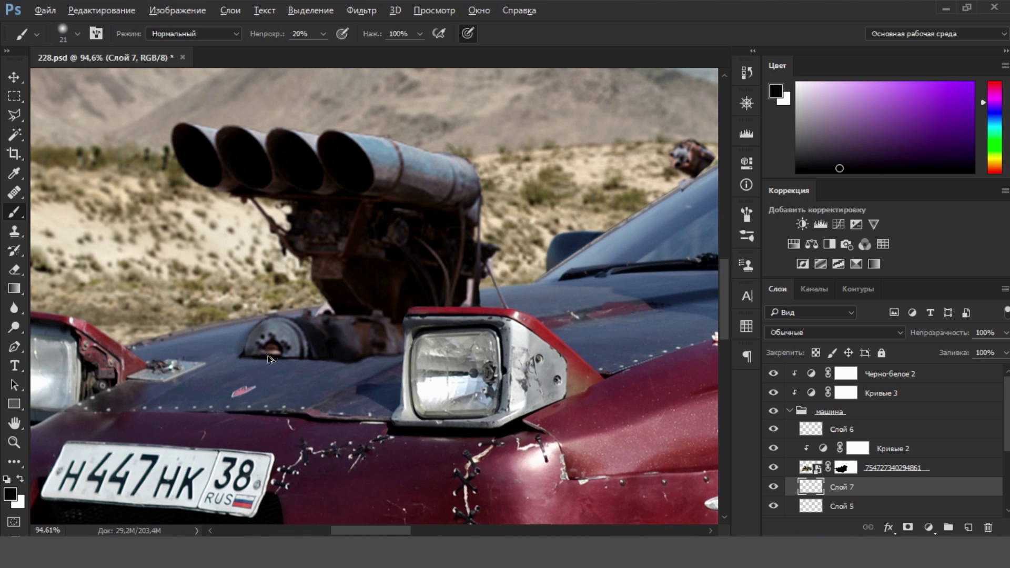
{"action": "key", "text": "l"}
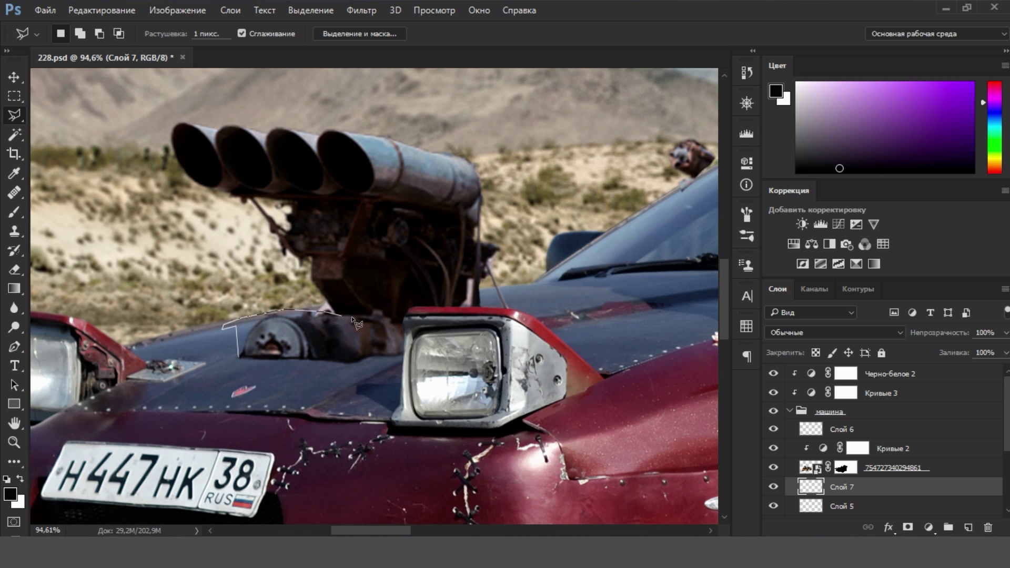
{"action": "double_click", "coordinate": [276, 361]}
{"action": "key", "text": "ctrl+d"}
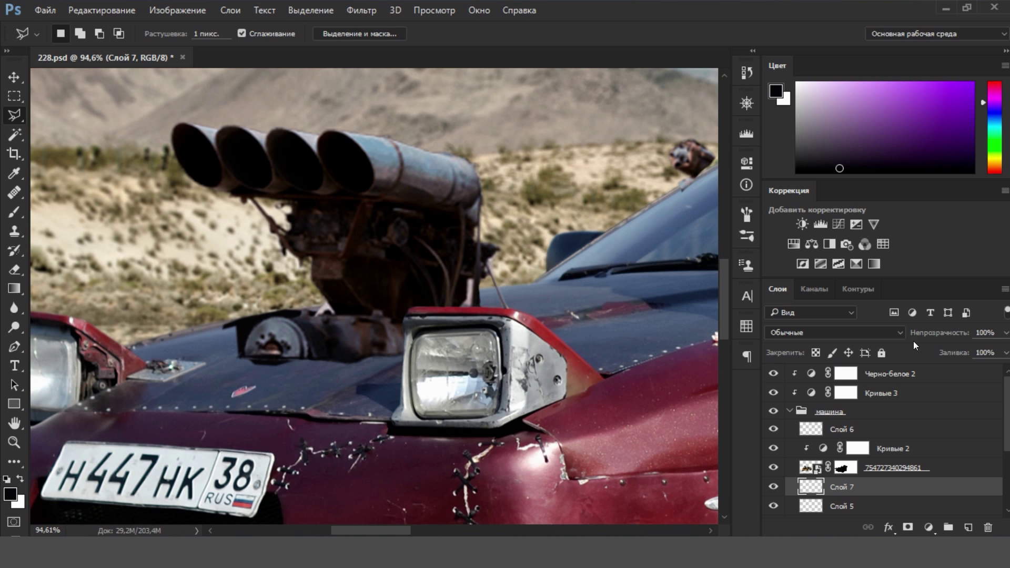
{"action": "left_click_drag", "start_coordinate": [922, 336], "coordinate": [927, 337]}
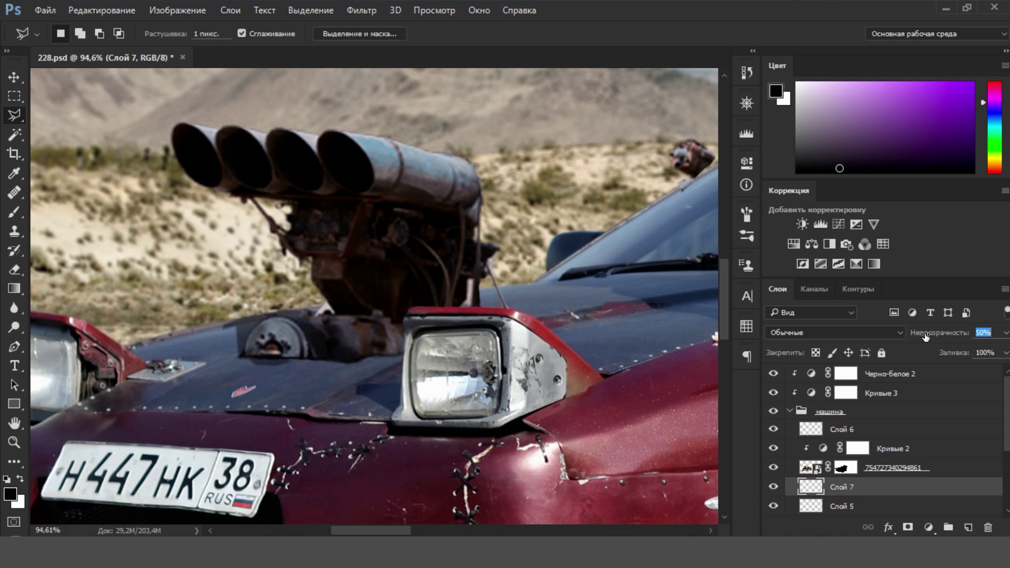
Step: Sample the car's bluish-grey paint colour with the brush
{"action": "key", "text": "e"}
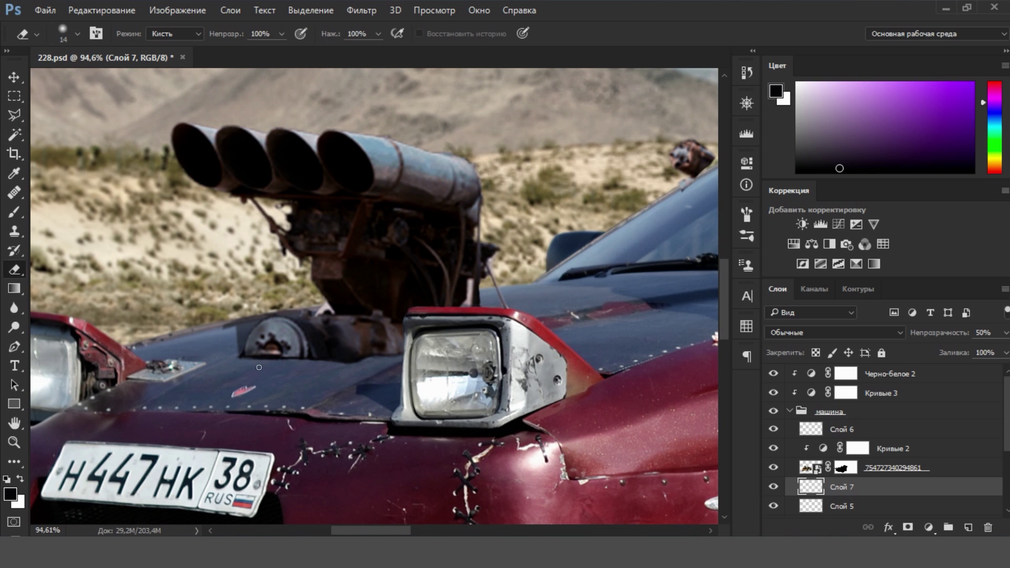
{"action": "scroll", "coordinate": [259, 368], "scroll_direction": "down", "scroll_amount": 3}
{"action": "scroll", "coordinate": [210, 343], "scroll_direction": "down", "scroll_amount": 1}
{"action": "scroll", "coordinate": [157, 326], "scroll_direction": "up", "scroll_amount": 4}
{"action": "scroll", "coordinate": [141, 320], "scroll_direction": "up", "scroll_amount": 2}
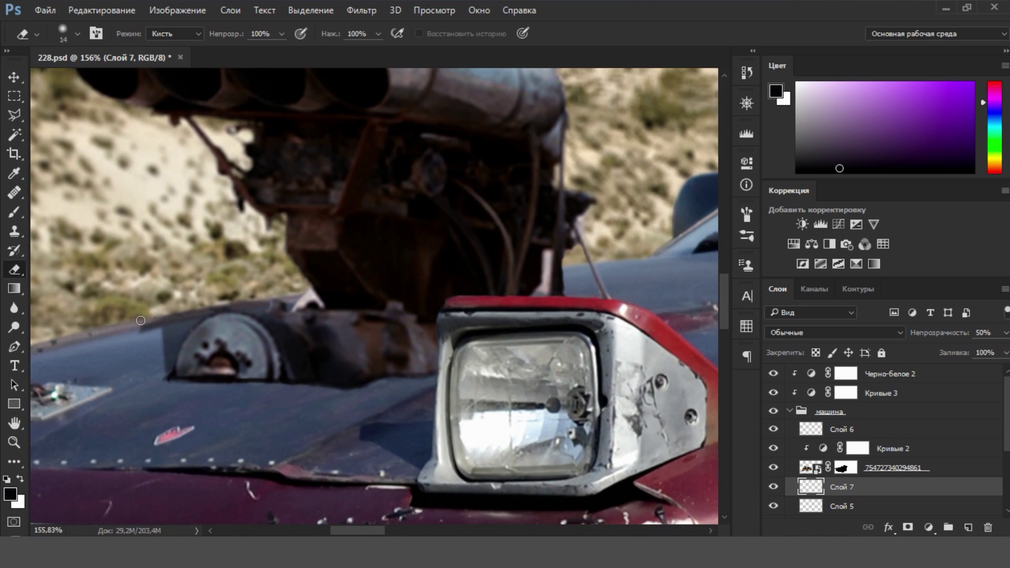
{"action": "scroll", "coordinate": [223, 303], "scroll_direction": "down", "scroll_amount": 3}
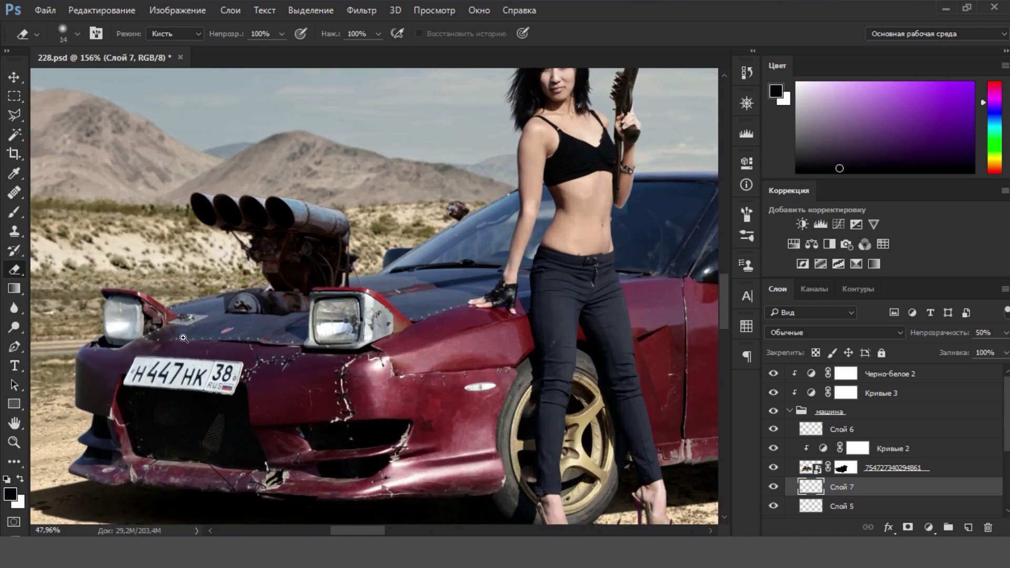
{"action": "scroll", "coordinate": [160, 321], "scroll_direction": "up", "scroll_amount": 3}
{"action": "key", "text": "b"}
{"action": "left_click", "coordinate": [161, 321], "text": "alt"}
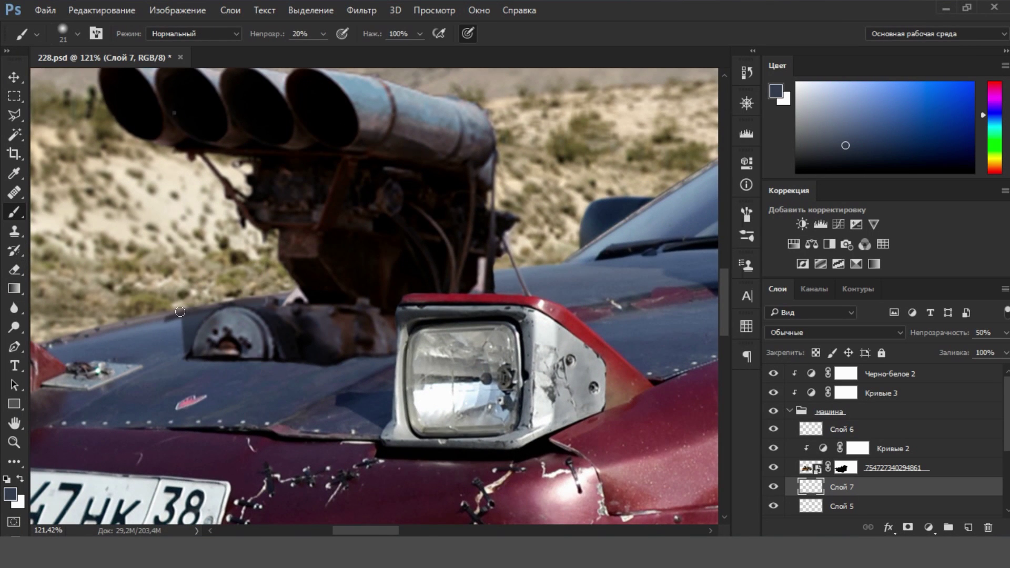
Step: Set the brush to 100% hardness with black as the painting colour
{"action": "right_click", "coordinate": [180, 312]}
{"action": "key", "text": "Return"}
{"action": "right_click", "coordinate": [170, 321]}
{"action": "key", "text": "Return"}
{"action": "key", "text": "x"}
{"action": "key", "text": "d"}
Step: Paint three trial dark strokes along the hood edge, undoing each one
{"action": "left_click_drag", "start_coordinate": [195, 307], "coordinate": [188, 313]}
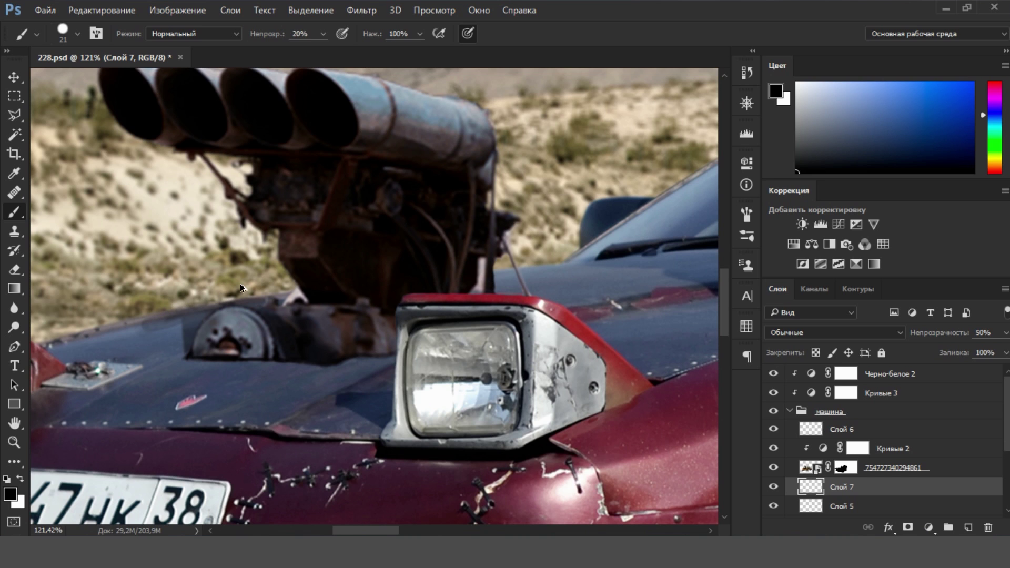
{"action": "key", "text": "ctrl+z"}
{"action": "key", "text": "0"}
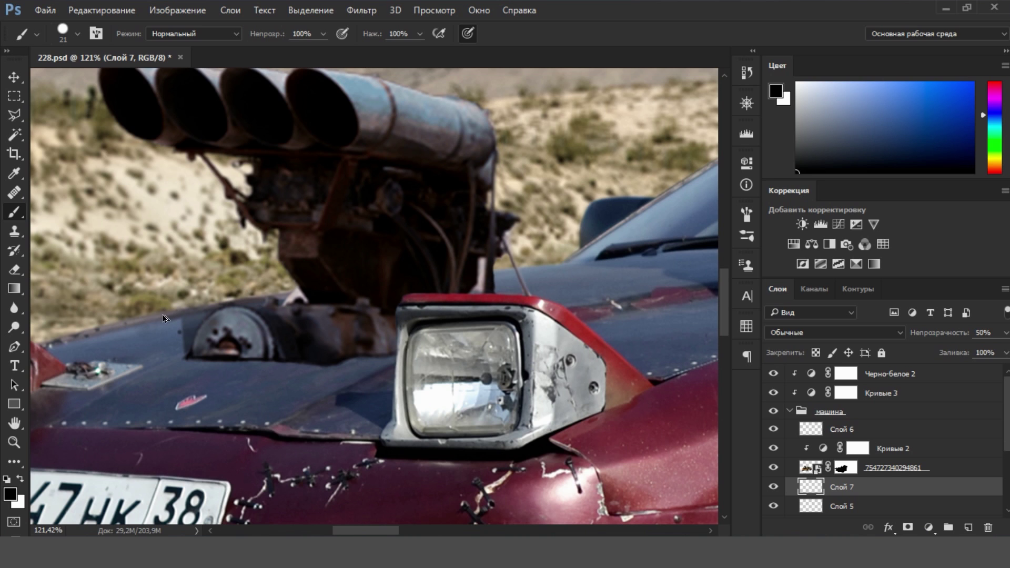
{"action": "left_click_drag", "start_coordinate": [158, 314], "coordinate": [186, 309]}
{"action": "key", "text": "ctrl+z"}
{"action": "left_click_drag", "start_coordinate": [176, 318], "coordinate": [158, 320]}
{"action": "key", "text": "ctrl+z"}
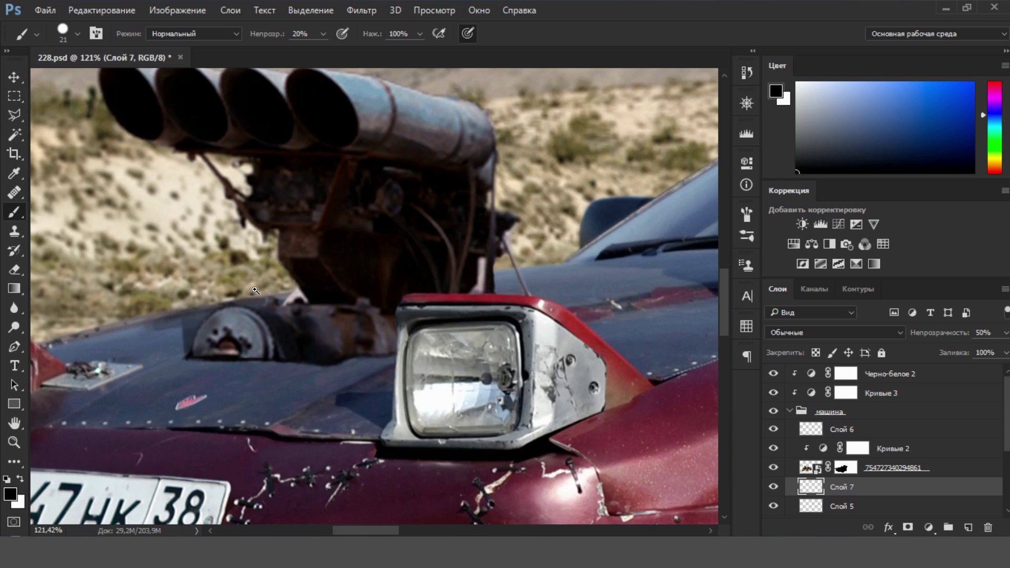
{"action": "scroll", "coordinate": [256, 290], "scroll_direction": "down", "scroll_amount": 5}
{"action": "scroll", "coordinate": [395, 316], "scroll_direction": "down", "scroll_amount": 1}
{"action": "scroll", "coordinate": [513, 345], "scroll_direction": "down", "scroll_amount": 1}
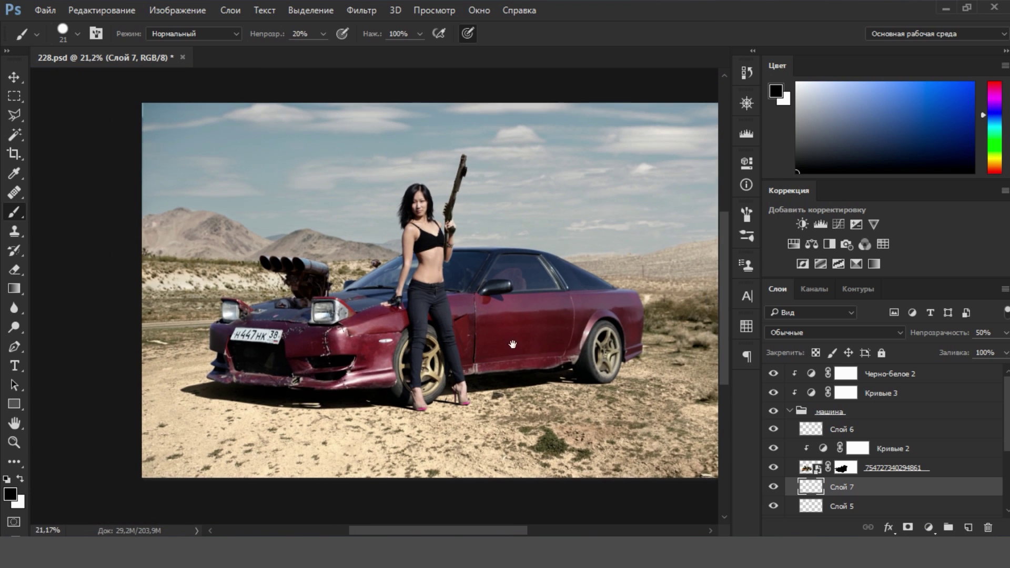
{"action": "scroll", "coordinate": [513, 344], "scroll_direction": "down", "scroll_amount": 1}
{"action": "scroll", "coordinate": [518, 364], "scroll_direction": "down", "scroll_amount": 2}
{"action": "scroll", "coordinate": [525, 385], "scroll_direction": "down", "scroll_amount": 1}
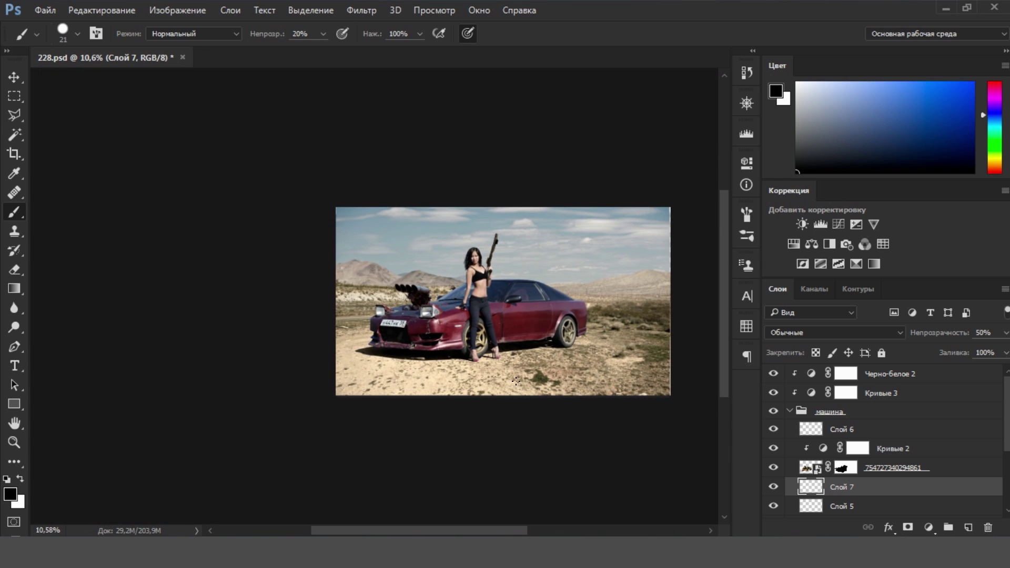
{"action": "scroll", "coordinate": [526, 362], "scroll_direction": "right", "scroll_amount": 2}
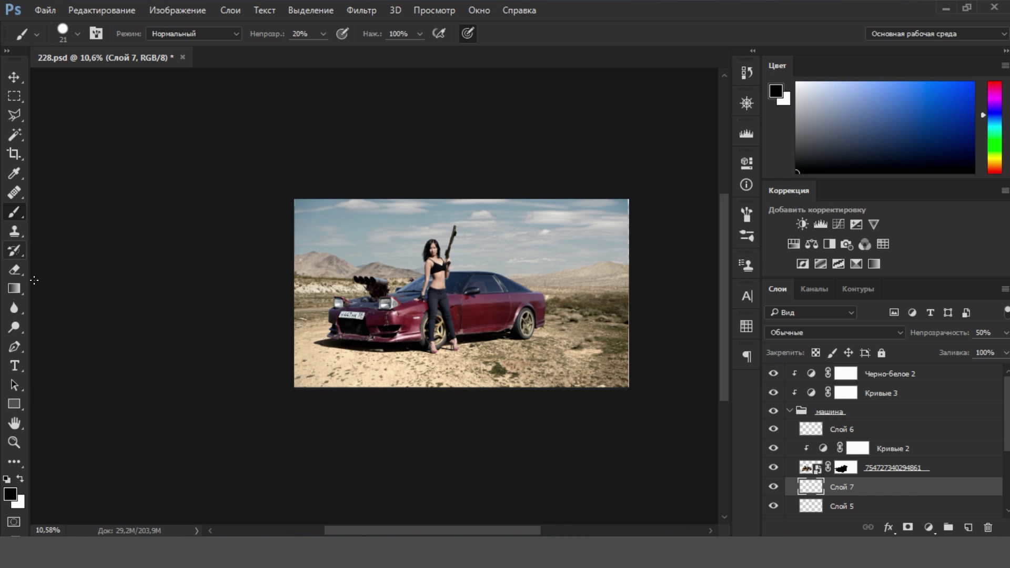
Step: Crop the canvas to a tighter 16:9 frame around the woman and car
{"action": "left_click", "coordinate": [17, 161]}
{"action": "left_click_drag", "start_coordinate": [628, 380], "coordinate": [607, 397]}
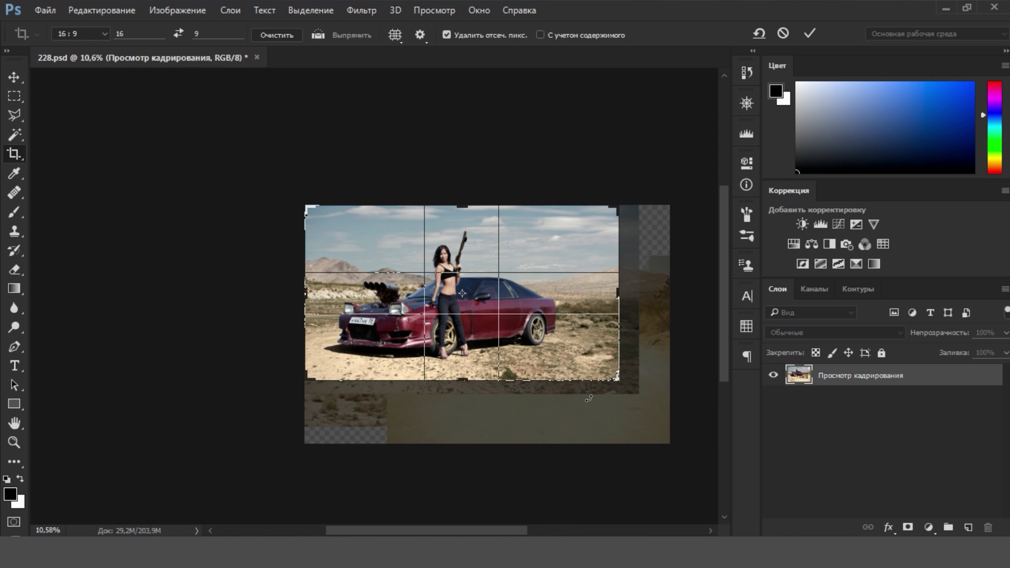
{"action": "key", "text": "Return"}
{"action": "scroll", "coordinate": [587, 397], "scroll_direction": "up", "scroll_amount": 3}
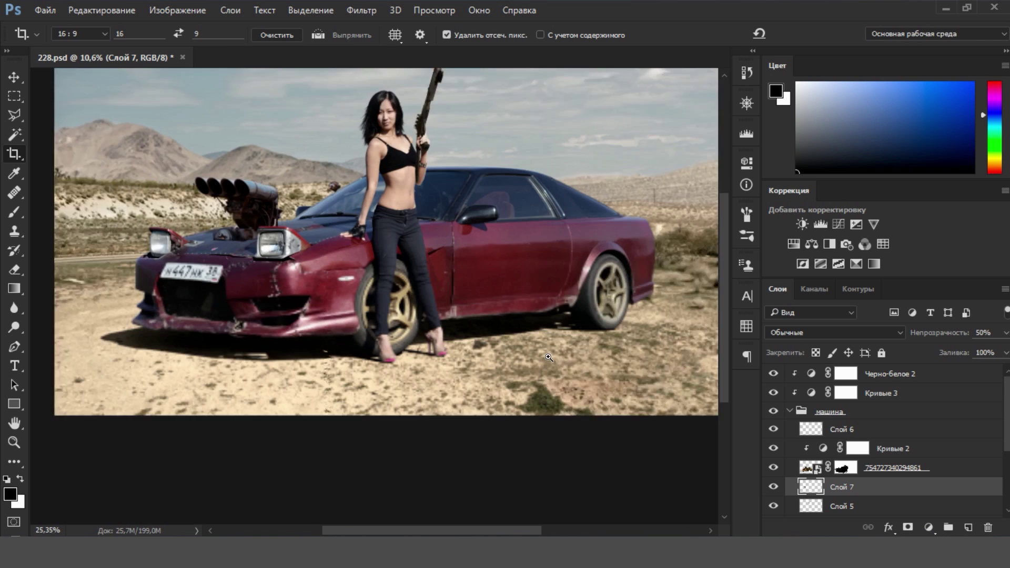
{"action": "scroll", "coordinate": [515, 319], "scroll_direction": "down", "scroll_amount": 1}
{"action": "scroll", "coordinate": [515, 320], "scroll_direction": "down", "scroll_amount": 1}
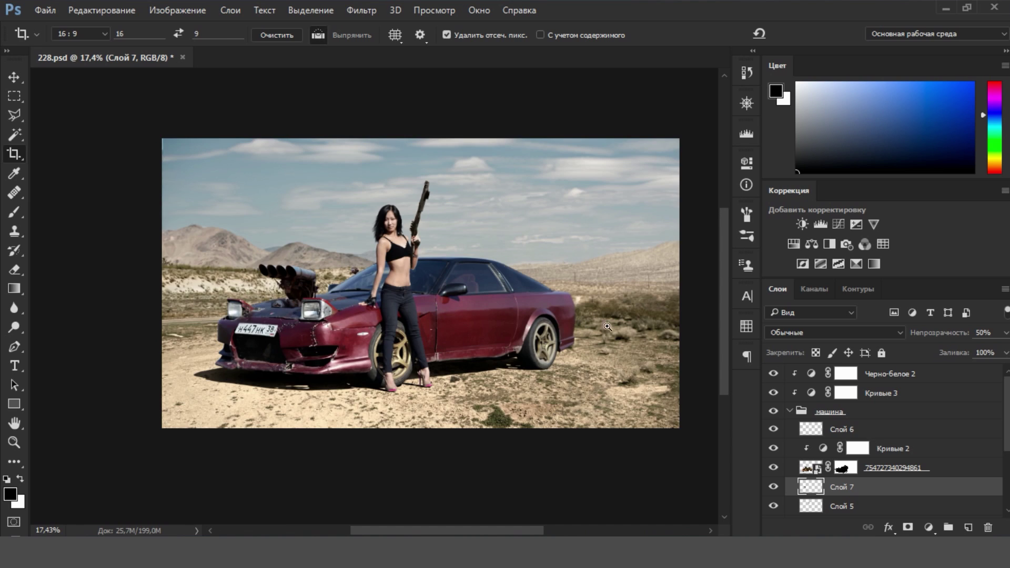
Step: Select the Черно-белое 2 adjustment's mask and briefly open the colour swatches
{"action": "left_click_drag", "start_coordinate": [537, 357], "coordinate": [681, 331]}
{"action": "scroll", "coordinate": [680, 331], "scroll_direction": "down", "scroll_amount": 5}
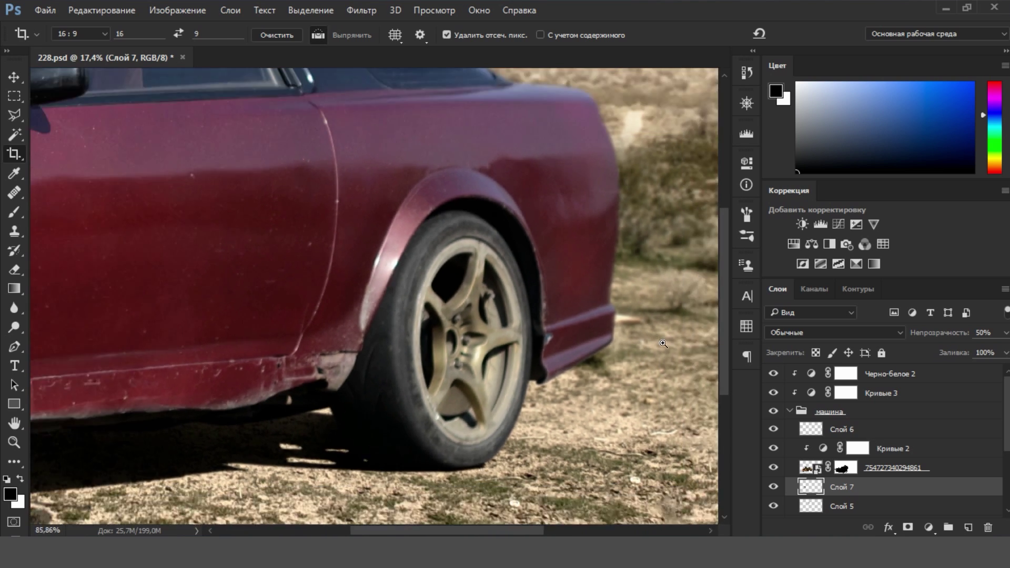
{"action": "left_click", "coordinate": [931, 372]}
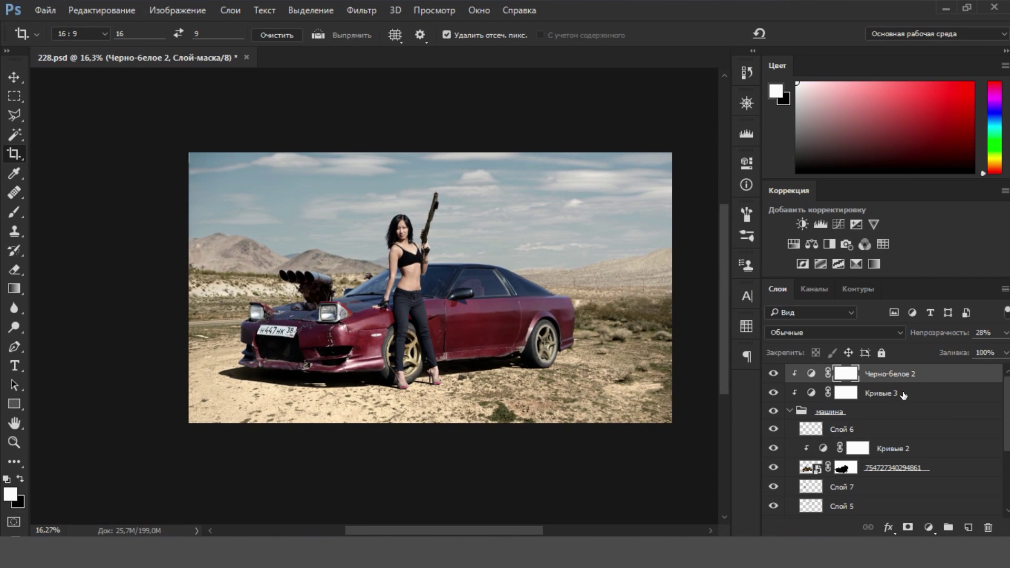
{"action": "left_click", "coordinate": [746, 327]}
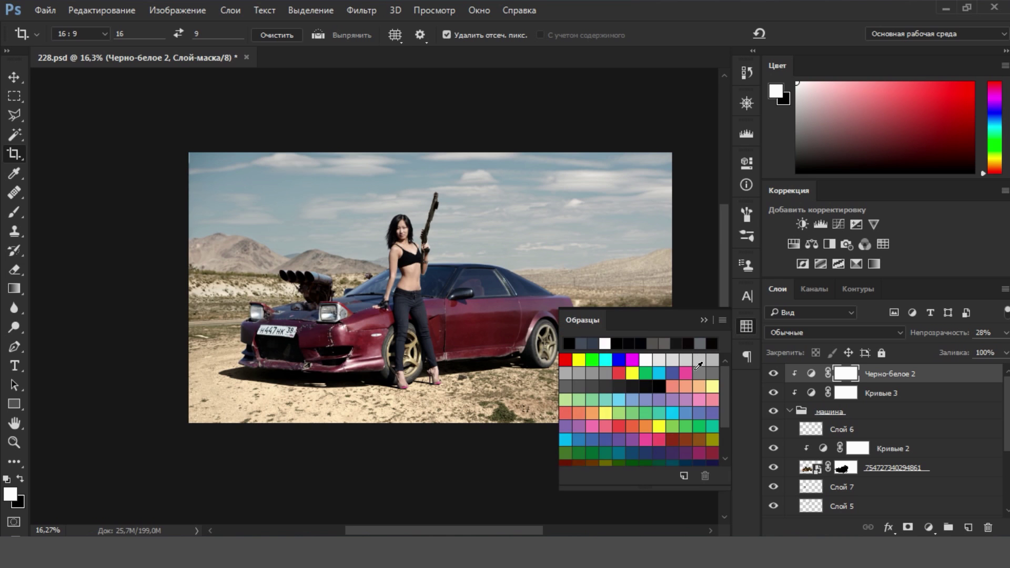
{"action": "left_click", "coordinate": [752, 327]}
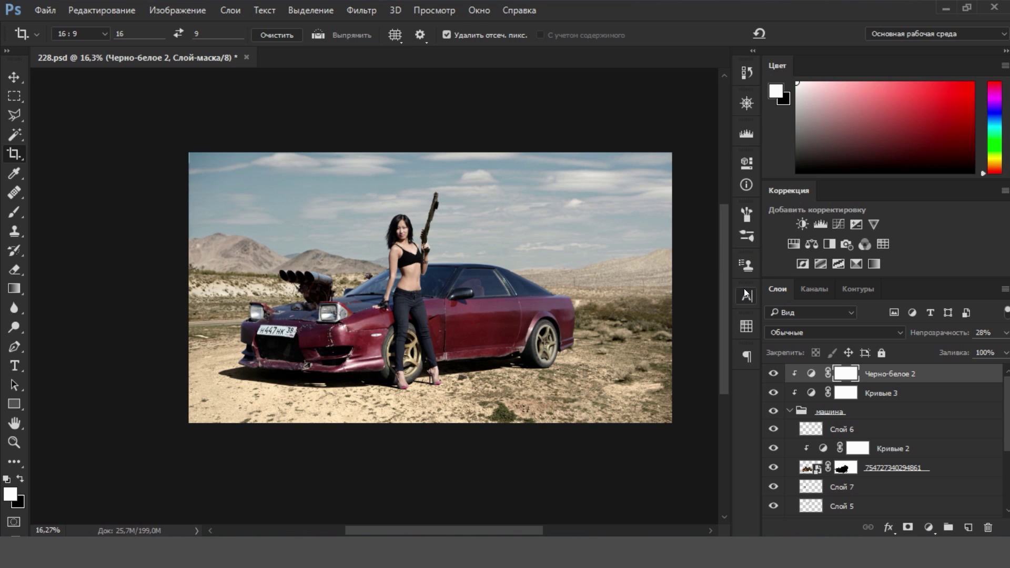
Step: Add a Color Lookup adjustment and settle on FallColors.look after trying 2Strip and Bleach Bypass
{"action": "left_click", "coordinate": [478, 12]}
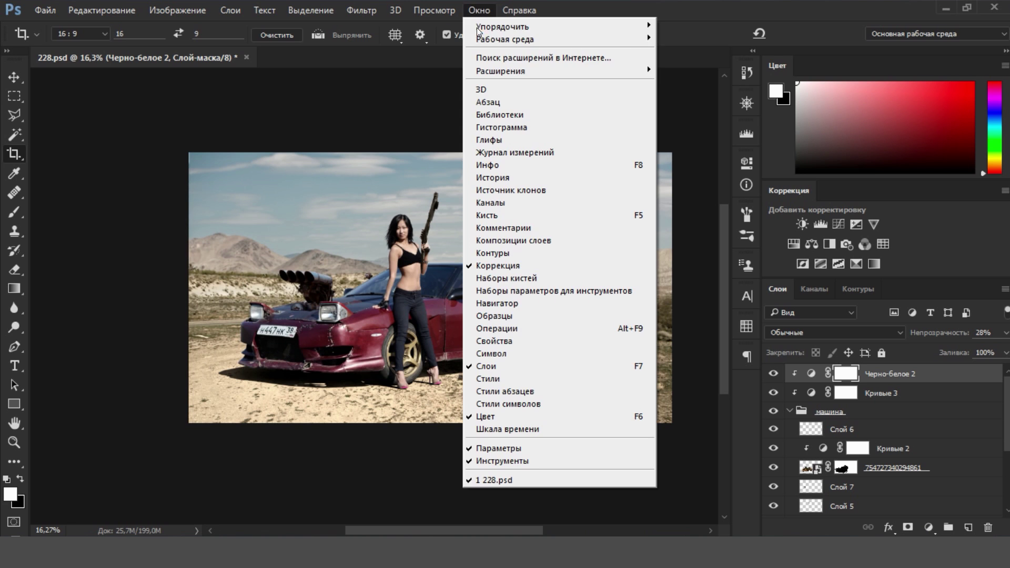
{"action": "left_click", "coordinate": [937, 240]}
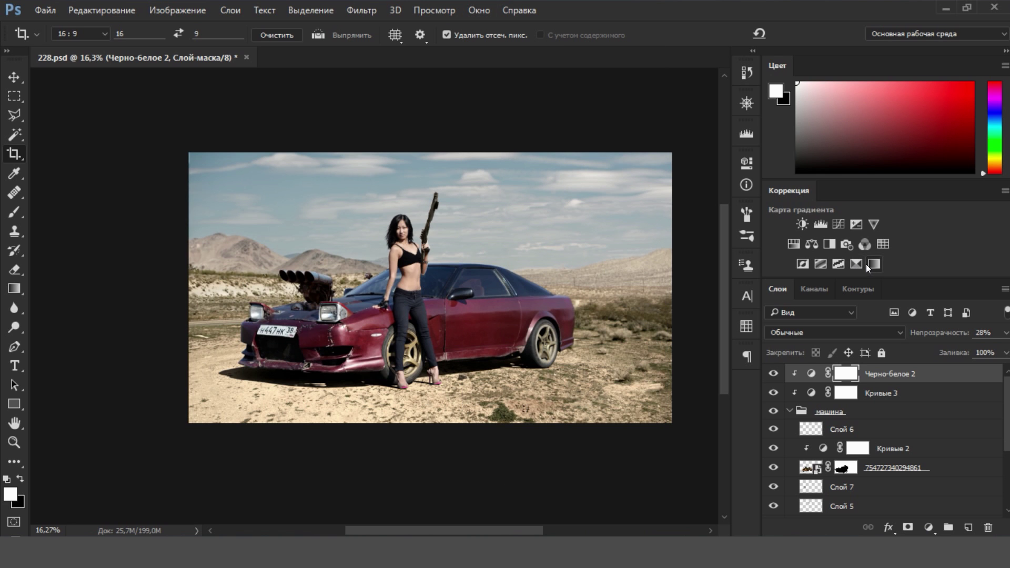
{"action": "left_click", "coordinate": [747, 163]}
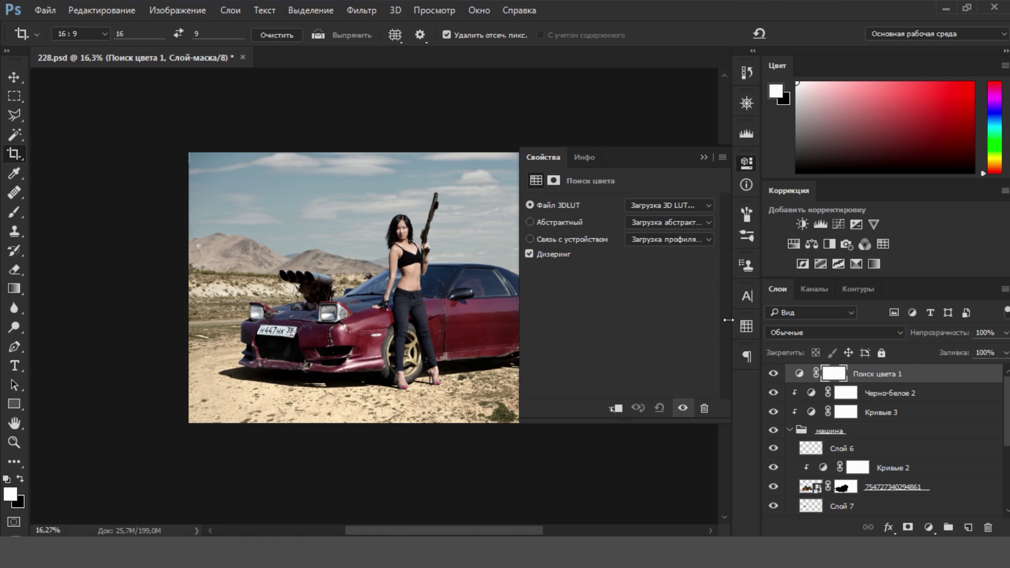
{"action": "left_click", "coordinate": [673, 204]}
{"action": "left_click", "coordinate": [658, 232]}
{"action": "key", "text": "Down"}
{"action": "key", "text": "Down"}
{"action": "key", "text": "Down"}
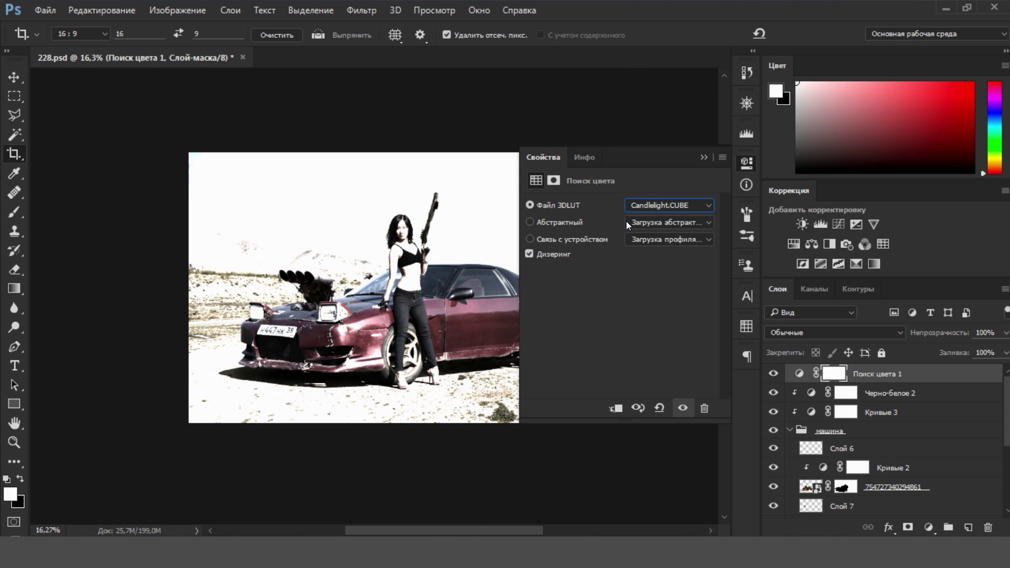
{"action": "key", "text": "Down"}
{"action": "key", "text": "Down"}
{"action": "key", "text": "Down"}
{"action": "key", "text": "Down"}
{"action": "key", "text": "Down"}
{"action": "key", "text": "Down"}
{"action": "key", "text": "Down"}
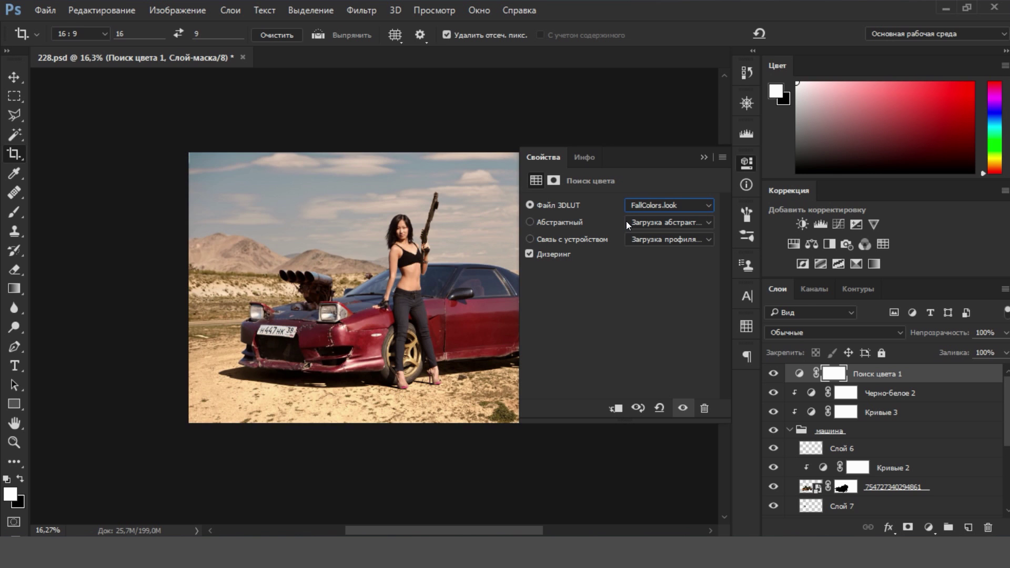
{"action": "left_click", "coordinate": [704, 157]}
Step: Bring up the brush presets for the Brush tool
{"action": "key", "text": "b"}
{"action": "right_click", "coordinate": [707, 159]}
{"action": "mouse_move", "coordinate": [976, 283]}
{"action": "left_mouse_down"}
{"action": "mouse_move", "coordinate": [981, 428]}
{"action": "mouse_move", "coordinate": [1007, 484]}
{"action": "left_mouse_up"}
{"action": "scroll", "coordinate": [951, 430], "scroll_direction": "down", "scroll_amount": 5}
Step: Paint beige dust around the car's rear on a new layer with the 1830 cloud brush
{"action": "left_click", "coordinate": [764, 433]}
{"action": "key", "text": "Return"}
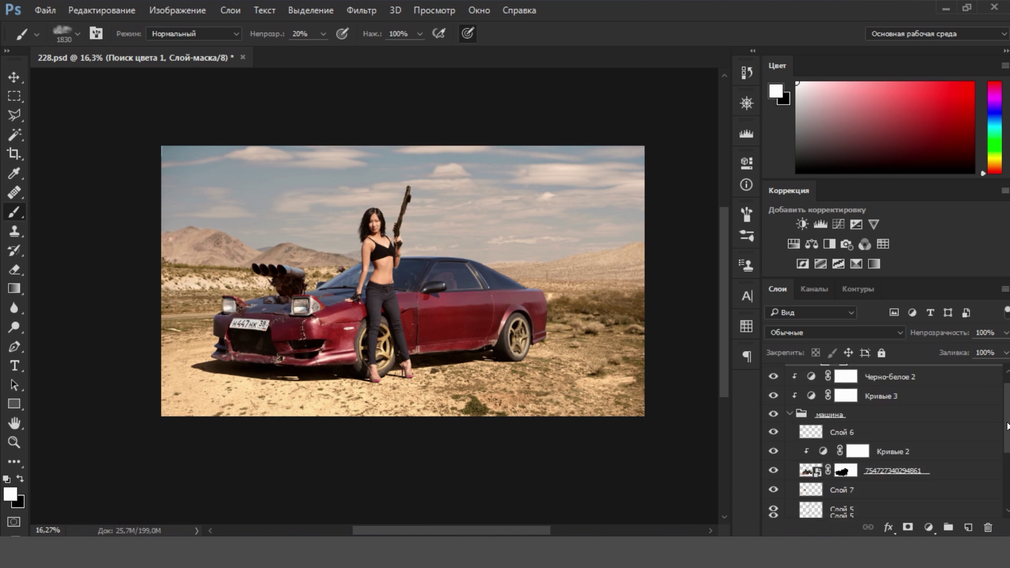
{"action": "left_click", "coordinate": [944, 509]}
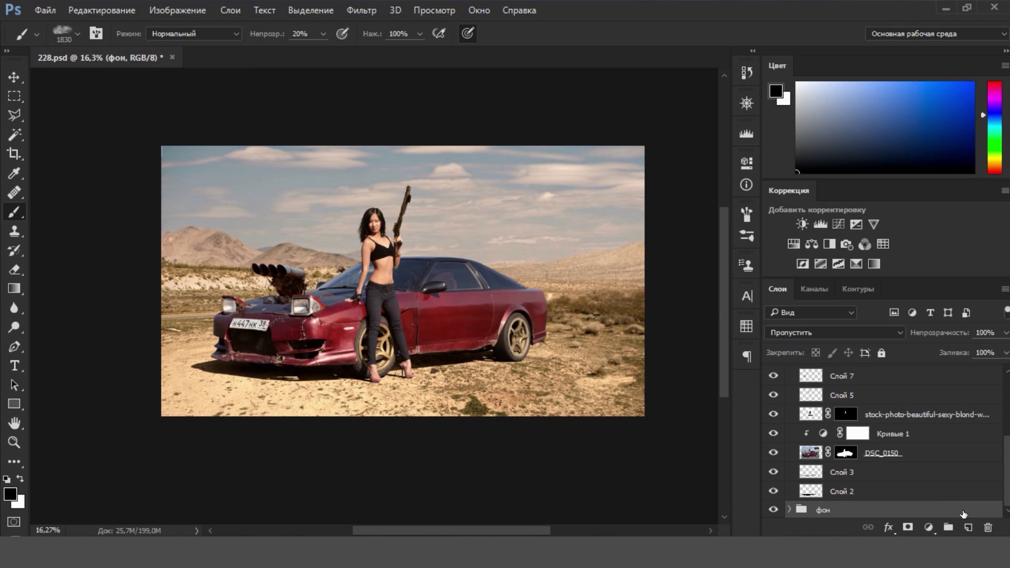
{"action": "left_click", "coordinate": [969, 527]}
{"action": "key", "text": "d"}
{"action": "left_click", "coordinate": [610, 341], "text": "alt"}
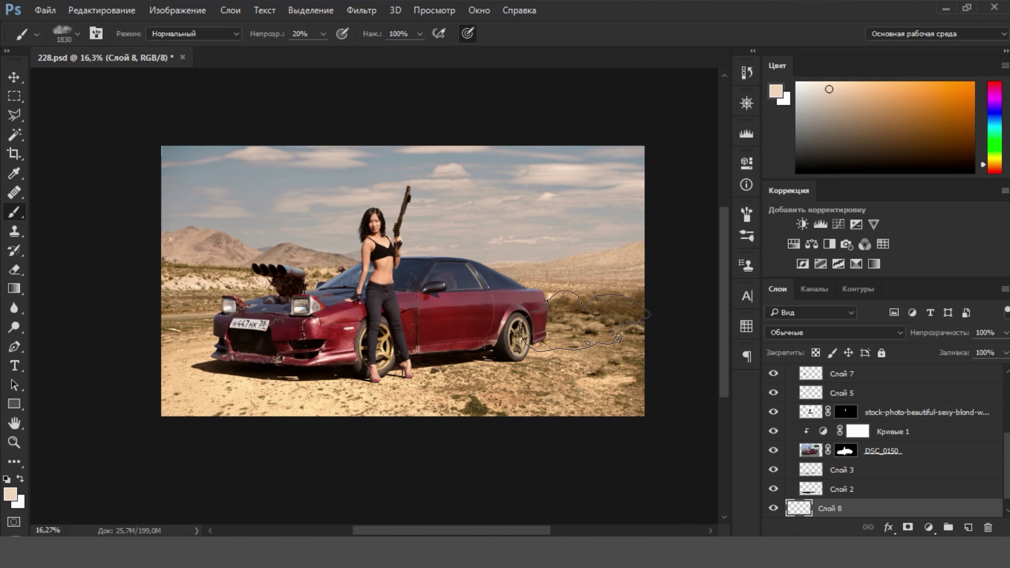
{"action": "left_click", "coordinate": [577, 304]}
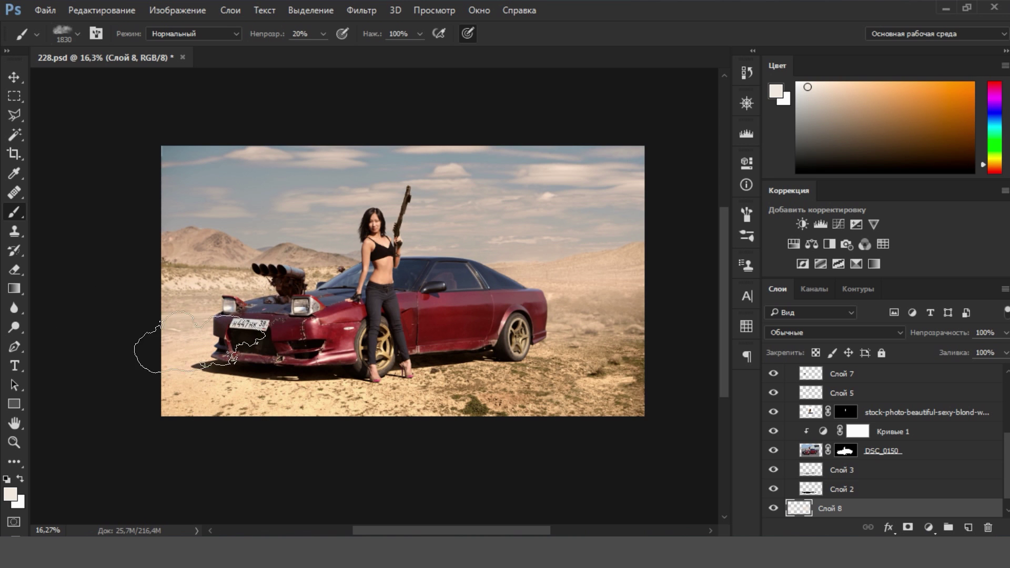
Step: Paint faint dust under the car's front on a new layer above Черно-белое 2
{"action": "scroll", "coordinate": [989, 388], "scroll_direction": "up", "scroll_amount": 5}
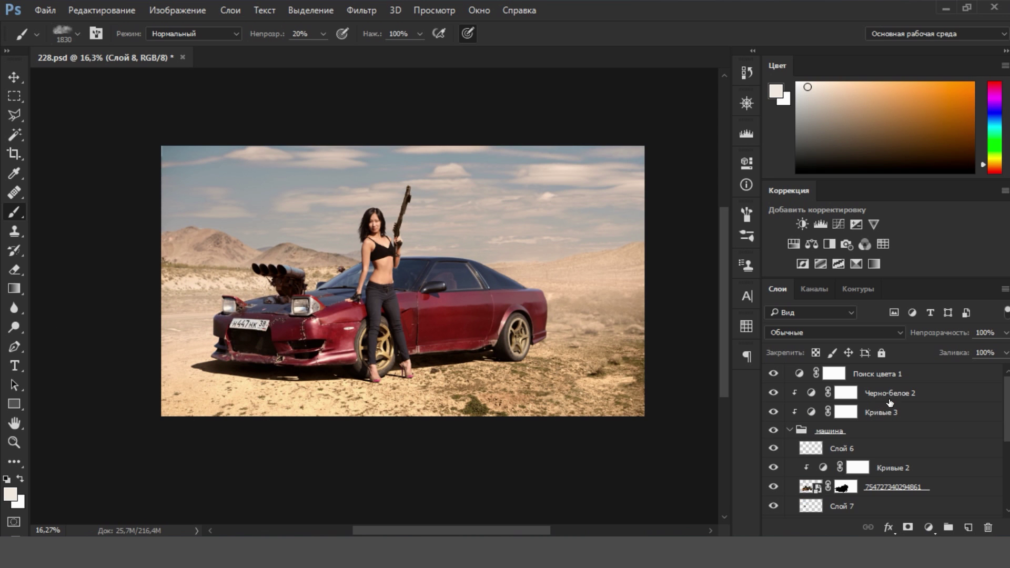
{"action": "left_click", "coordinate": [790, 431]}
{"action": "left_click", "coordinate": [856, 393]}
{"action": "left_click", "coordinate": [968, 527]}
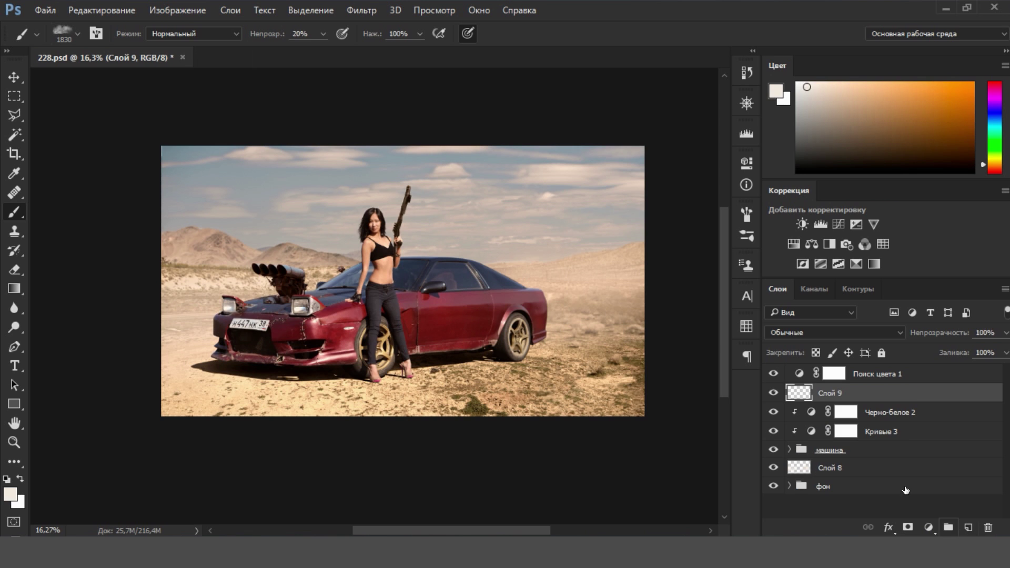
{"action": "left_click_drag", "start_coordinate": [158, 364], "coordinate": [237, 369]}
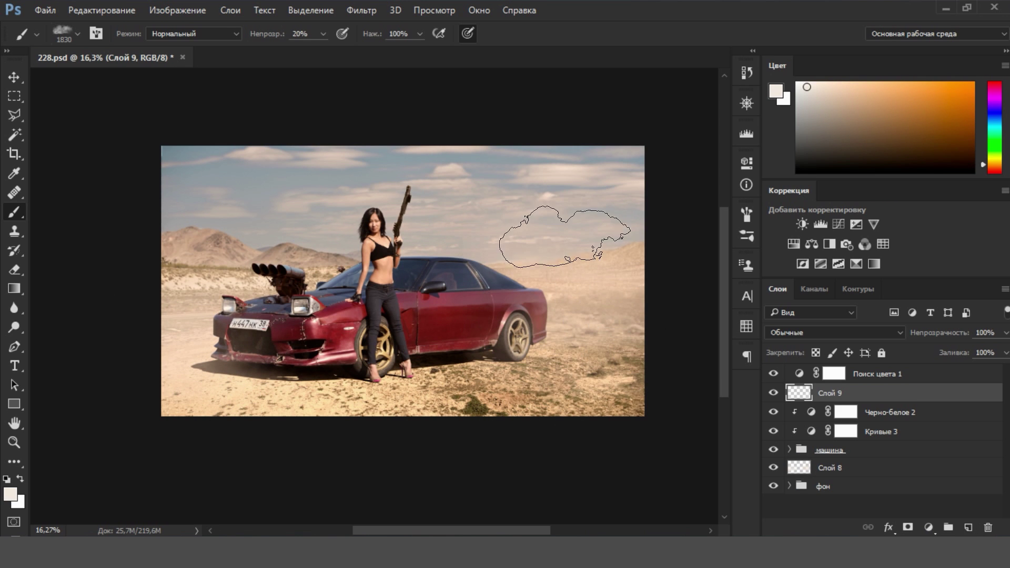
{"action": "left_click_drag", "start_coordinate": [605, 345], "coordinate": [548, 385]}
{"action": "mouse_move", "coordinate": [642, 338]}
{"action": "left_mouse_down"}
{"action": "mouse_move", "coordinate": [404, 278]}
{"action": "mouse_move", "coordinate": [315, 274]}
{"action": "left_mouse_up"}
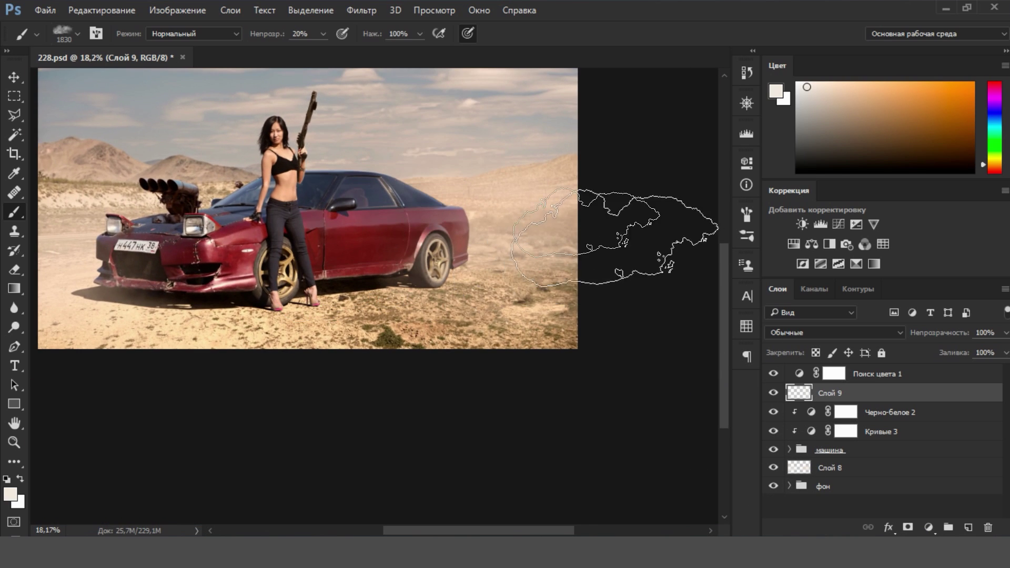
{"action": "left_click_drag", "start_coordinate": [631, 289], "coordinate": [505, 242]}
{"action": "key", "text": "1"}
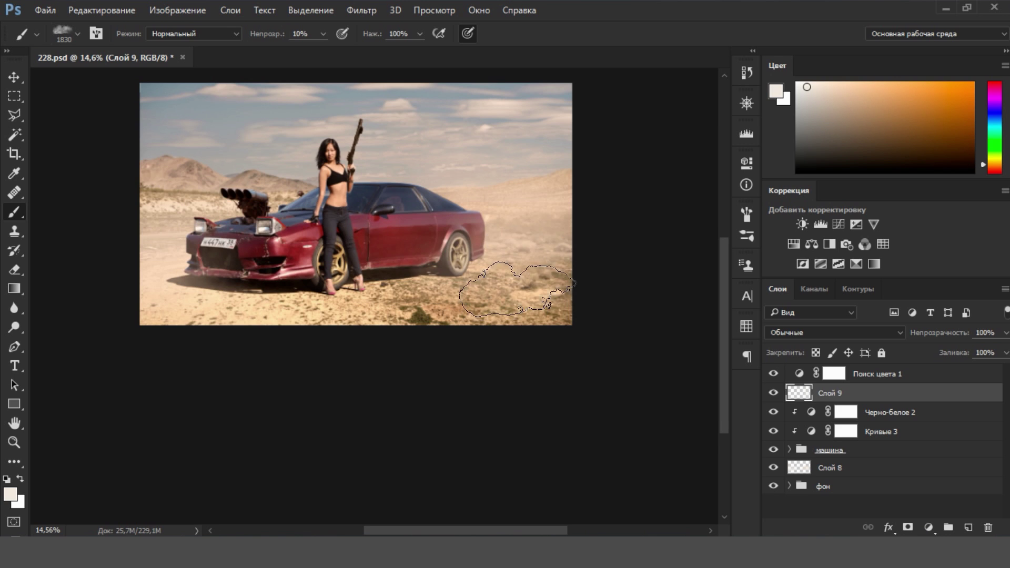
{"action": "scroll", "coordinate": [520, 244], "scroll_direction": "down", "scroll_amount": 1}
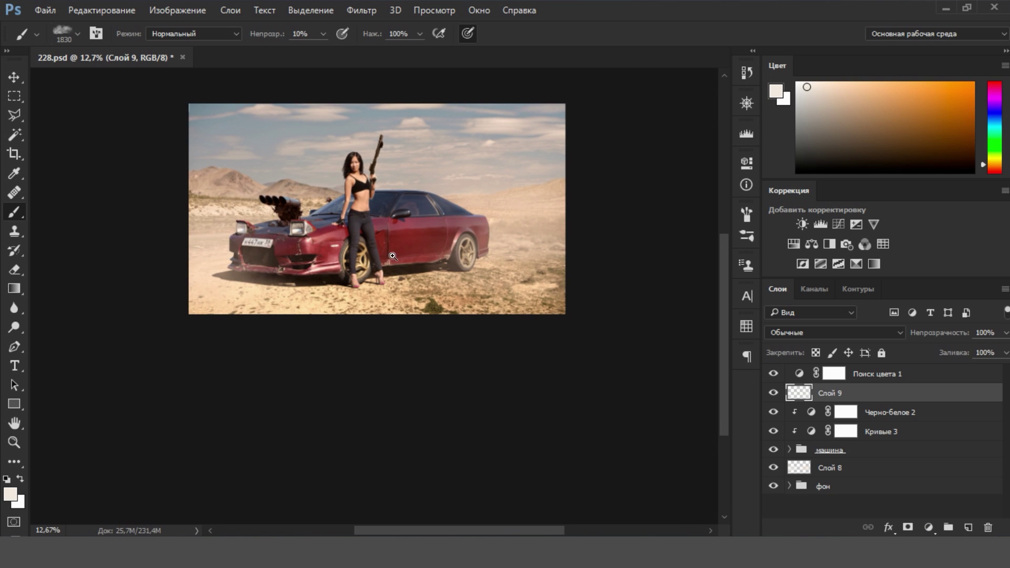
{"action": "left_click_drag", "start_coordinate": [225, 316], "coordinate": [238, 374]}
Step: Stamp all visible layers into a merged top layer and launch the Camera Raw Filter
{"action": "left_click", "coordinate": [894, 375]}
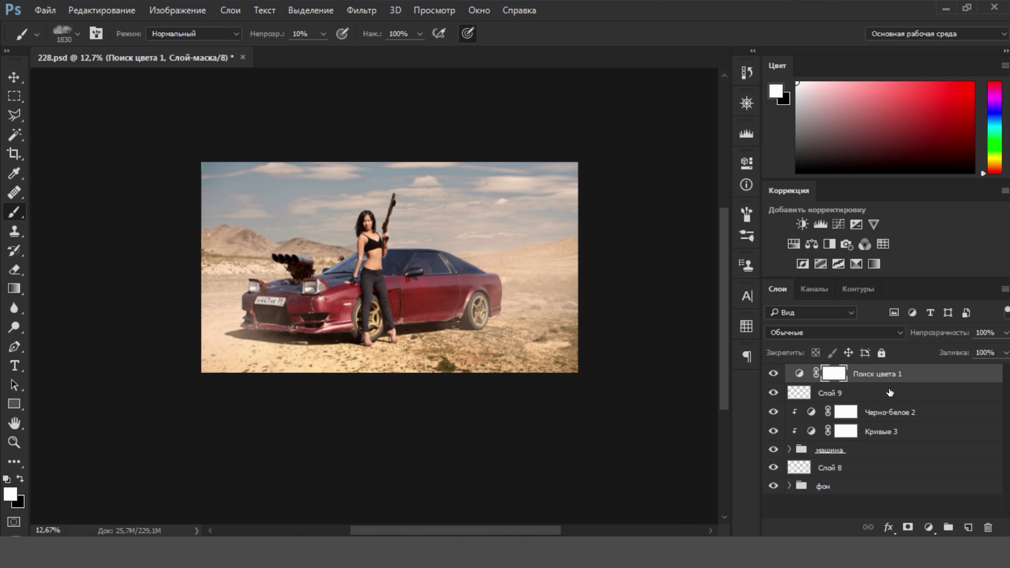
{"action": "key", "text": "ctrl+shift+alt+e"}
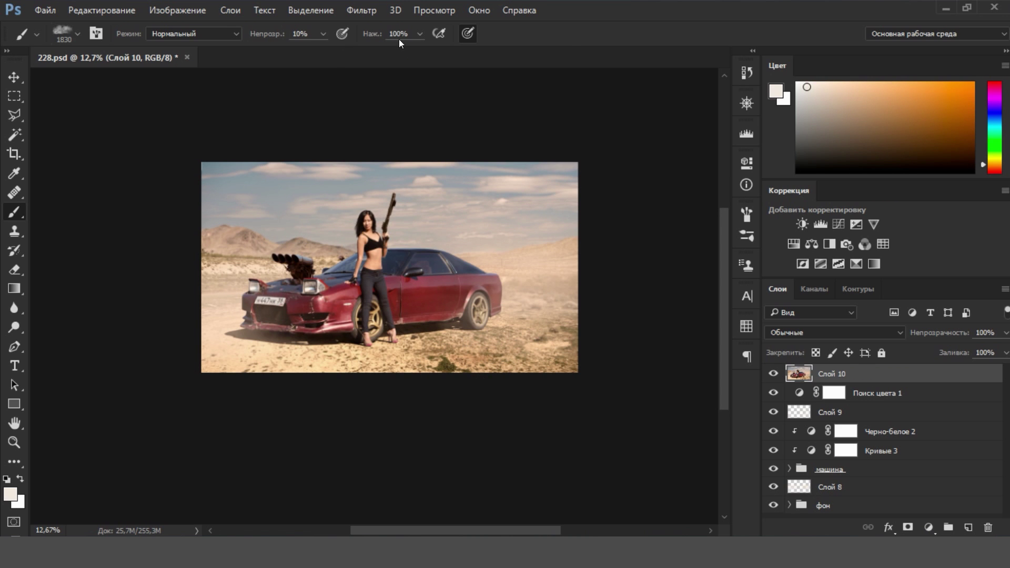
{"action": "left_click", "coordinate": [357, 6]}
{"action": "left_click", "coordinate": [425, 89]}
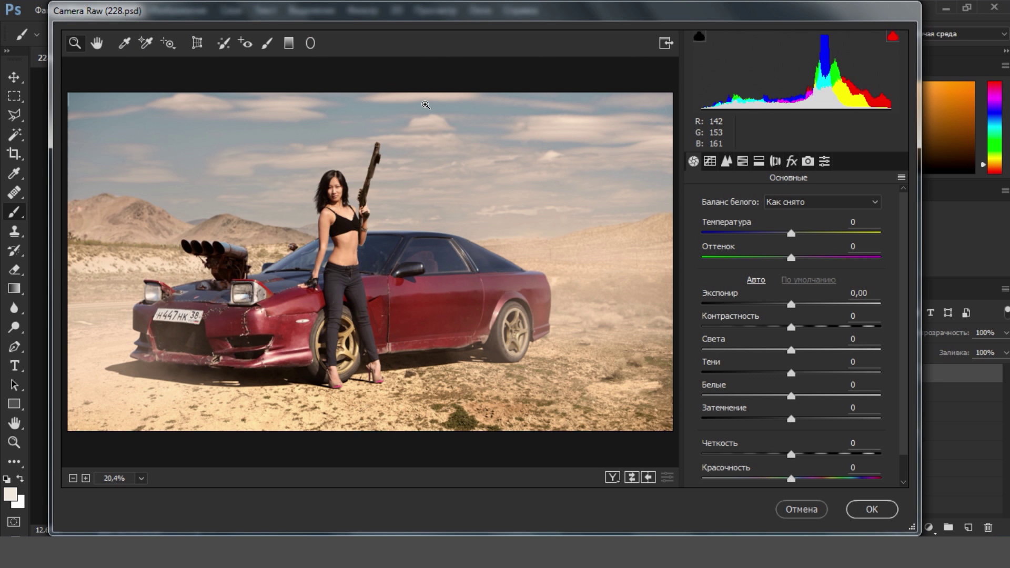
Step: Set Temperature -13, Exposure -0.60, Highlights +63, Clarity +19, and pull Whites down slightly
{"action": "left_click_drag", "start_coordinate": [791, 234], "coordinate": [778, 234]}
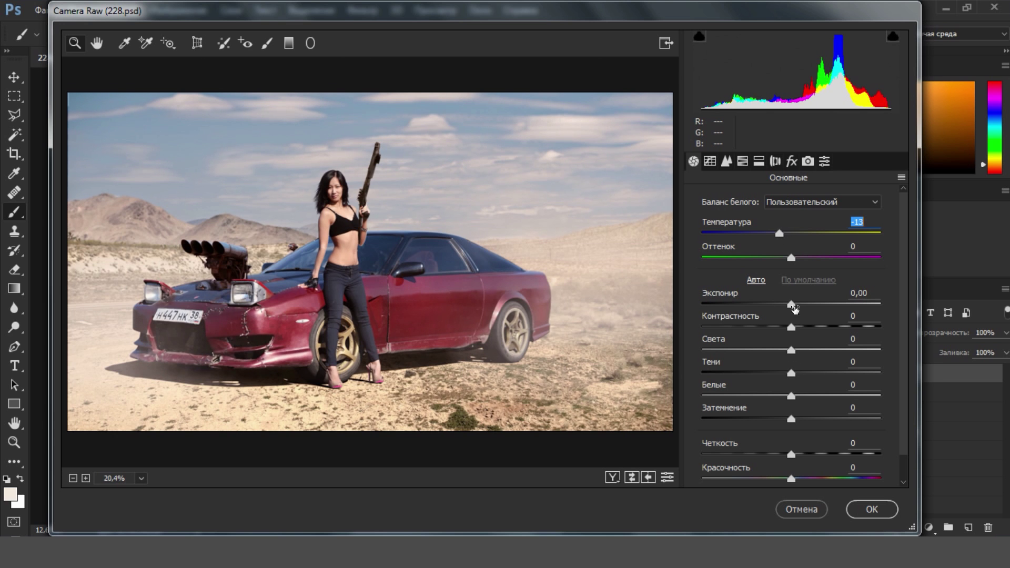
{"action": "left_click_drag", "start_coordinate": [792, 305], "coordinate": [774, 305]}
{"action": "left_click_drag", "start_coordinate": [791, 351], "coordinate": [808, 350]}
{"action": "left_click_drag", "start_coordinate": [791, 454], "coordinate": [808, 454]}
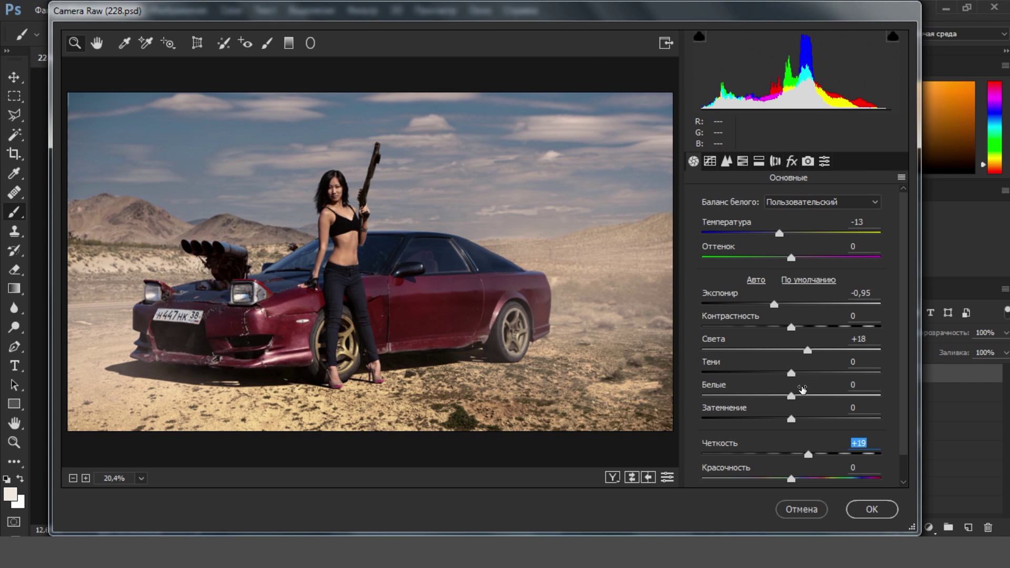
{"action": "left_click_drag", "start_coordinate": [811, 355], "coordinate": [850, 359]}
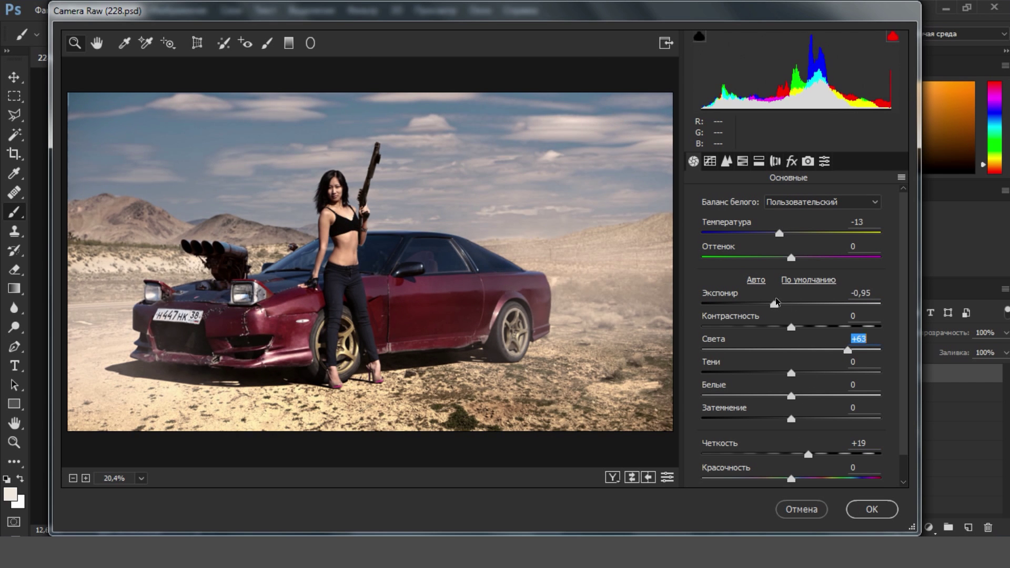
{"action": "left_click_drag", "start_coordinate": [775, 303], "coordinate": [781, 304]}
{"action": "left_click_drag", "start_coordinate": [791, 396], "coordinate": [838, 419]}
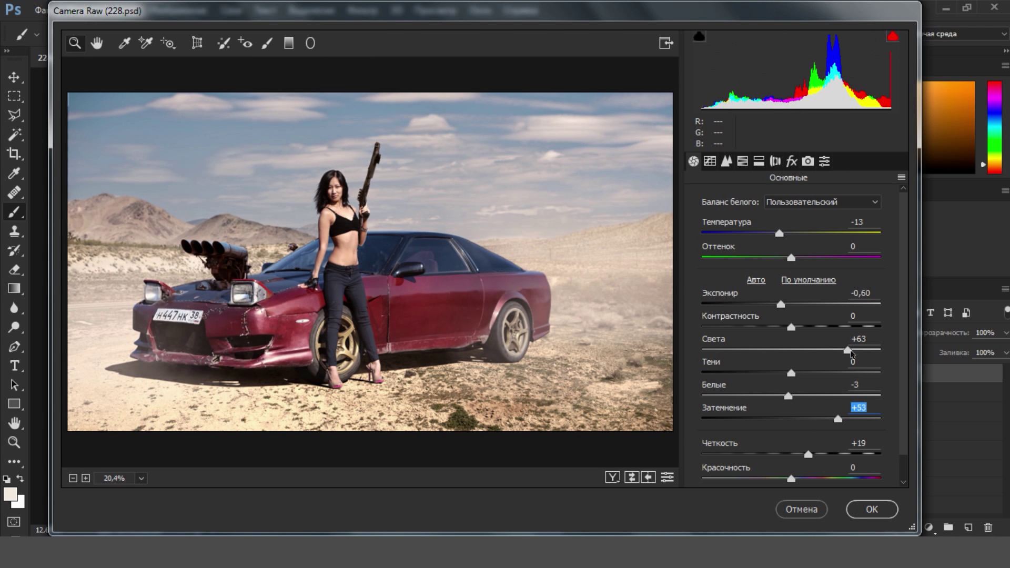
Step: Shift red primary hue to +34 and blue negative, add grain 13/25/44, and apply
{"action": "left_click", "coordinate": [824, 161]}
{"action": "left_click_drag", "start_coordinate": [795, 302], "coordinate": [827, 303]}
{"action": "left_click_drag", "start_coordinate": [795, 440], "coordinate": [759, 440]}
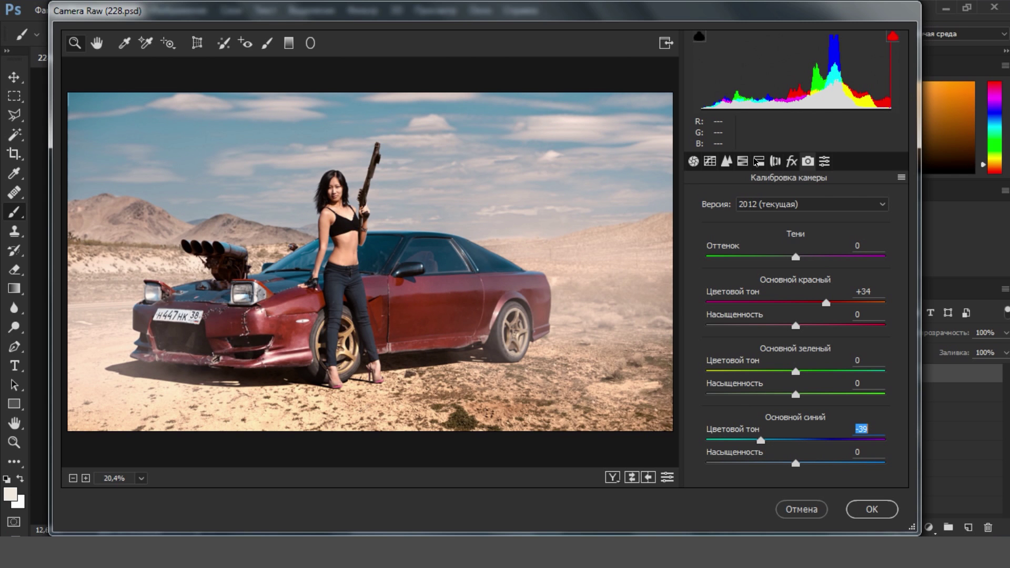
{"action": "left_click", "coordinate": [792, 161]}
{"action": "left_click_drag", "start_coordinate": [703, 277], "coordinate": [725, 276]}
{"action": "left_click_drag", "start_coordinate": [792, 325], "coordinate": [780, 326]}
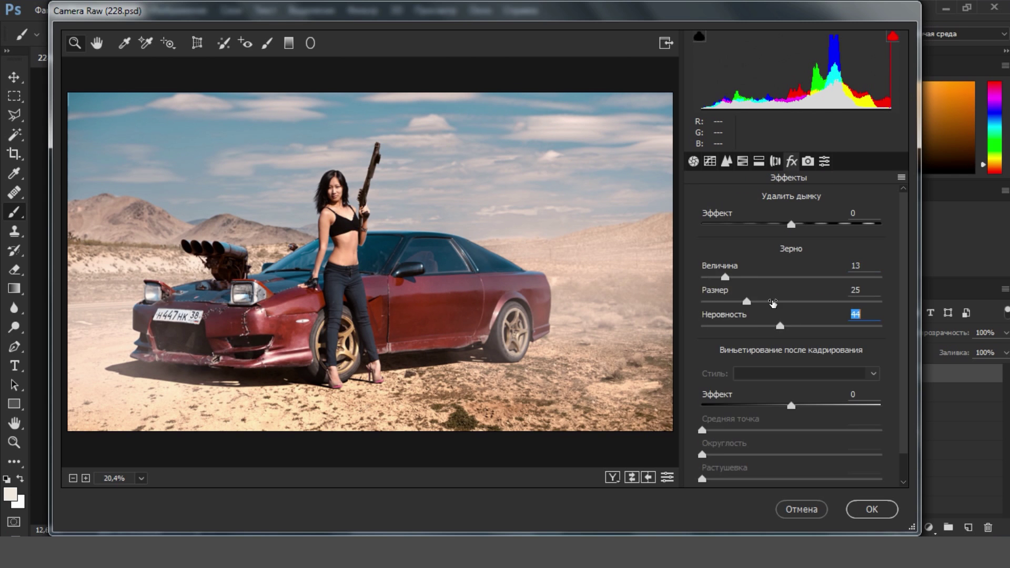
{"action": "left_click_drag", "start_coordinate": [481, 253], "coordinate": [579, 333]}
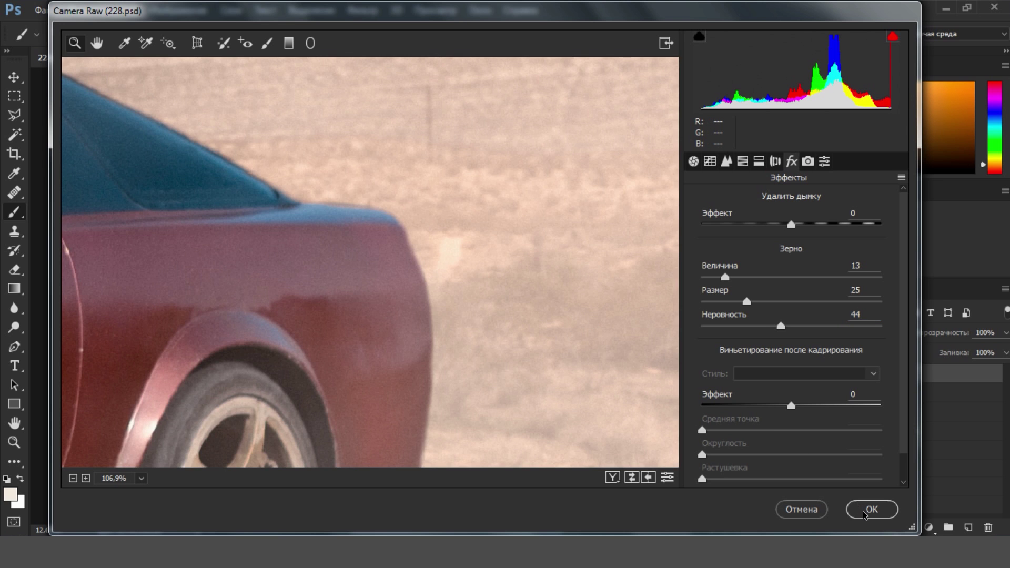
{"action": "left_click", "coordinate": [865, 515]}
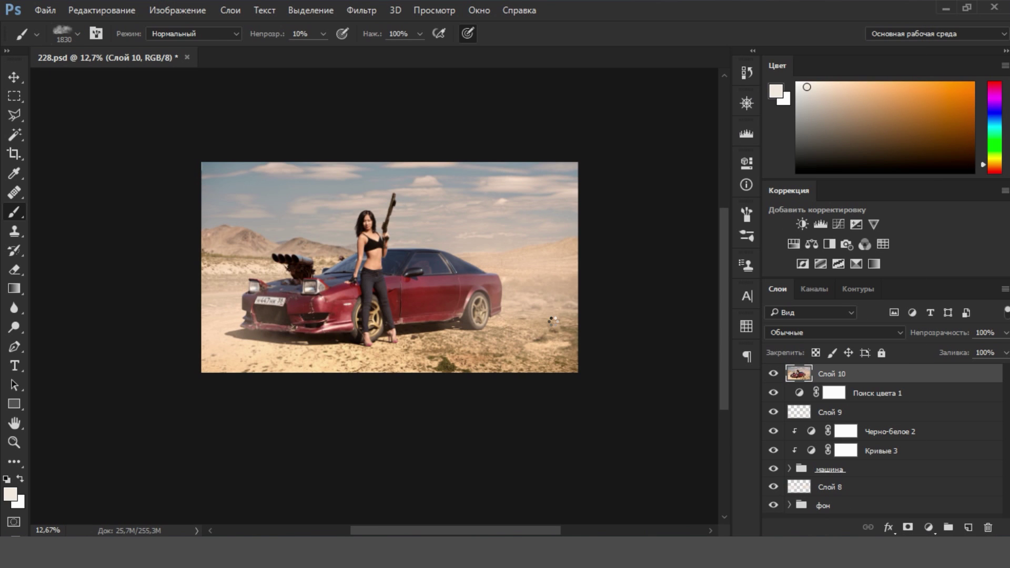